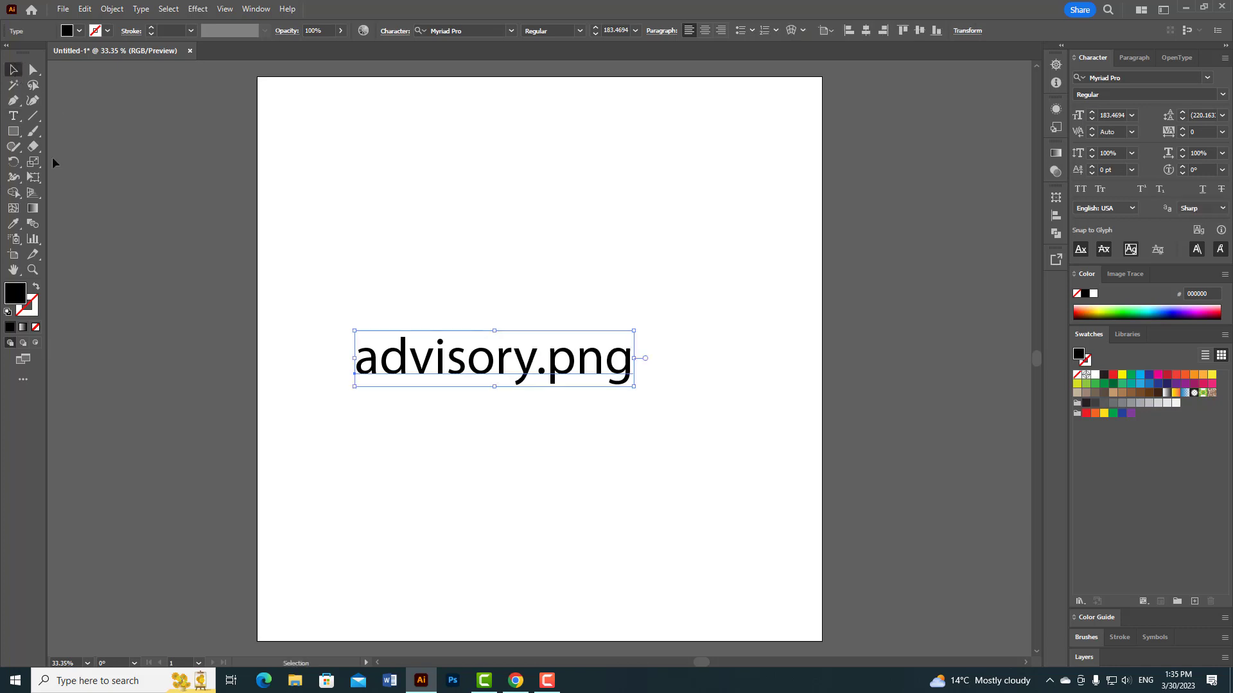
Add the text CX above the advisory.png line and enlarge it to about 588 pt
left_click(13, 116)
left_click(374, 202)
left_click(14, 70)
left_click_drag(378, 204, 524, 331)
left_click_drag(396, 210, 502, 245)
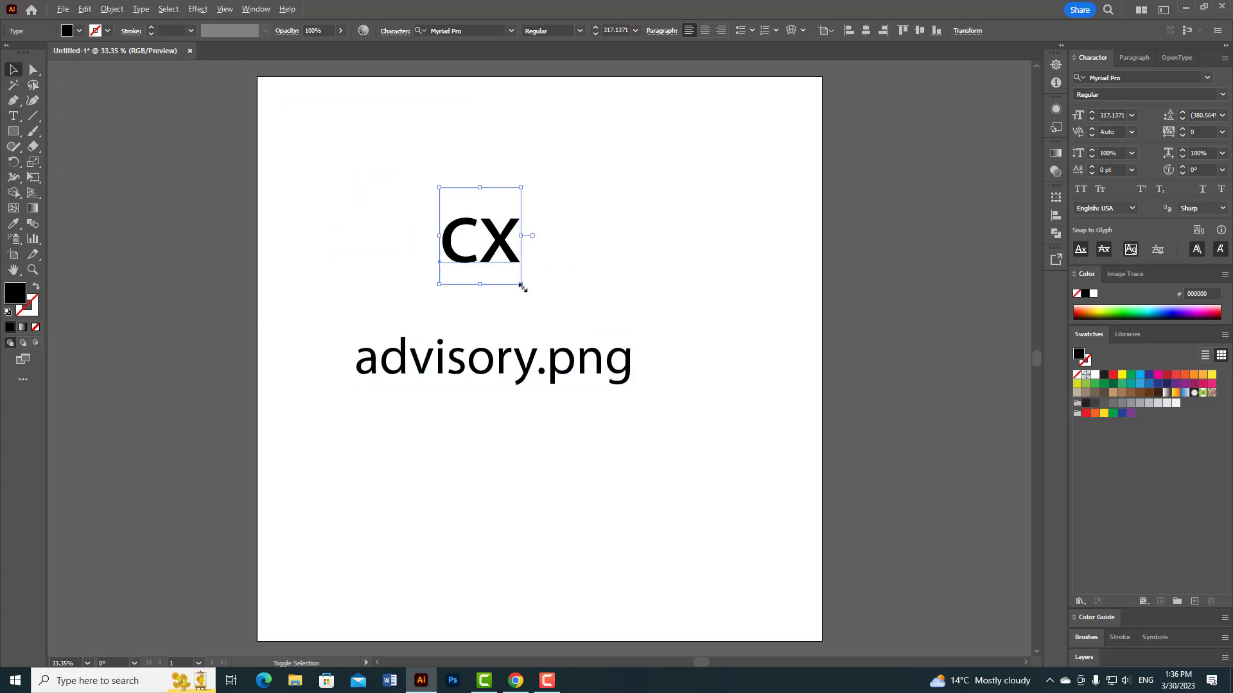
left_click_drag(522, 285, 557, 325)
left_click_drag(543, 276, 554, 308)
Set the font of the CX text to Airstrike Regular
left_click(1136, 78)
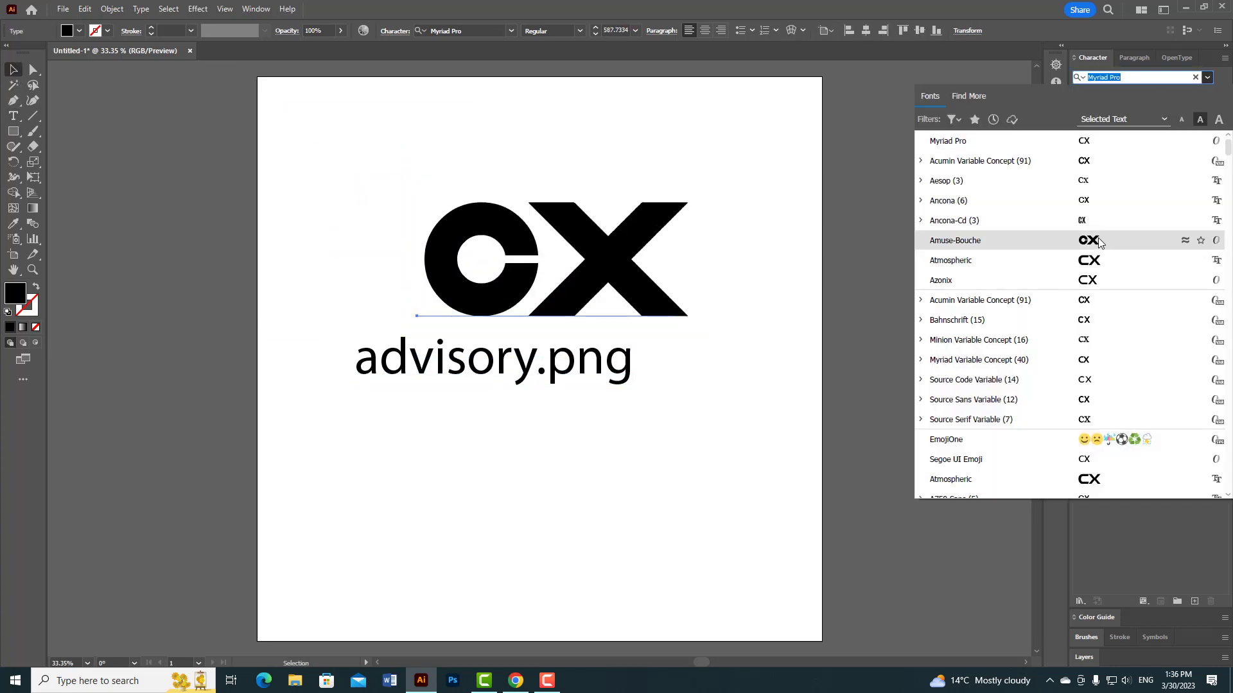
scroll(1087, 480, "down", 6)
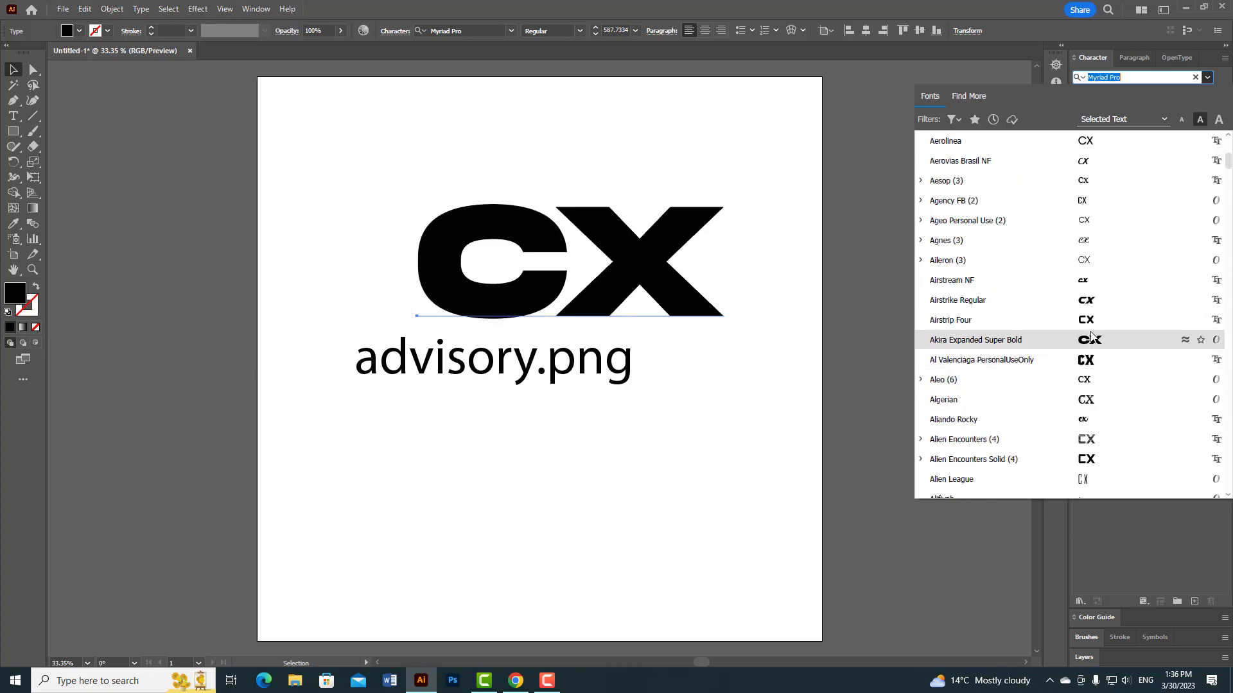
left_click(1091, 300)
Convert the CX text to outlines and ungroup it into separate letters
right_click(585, 286)
left_click(631, 456)
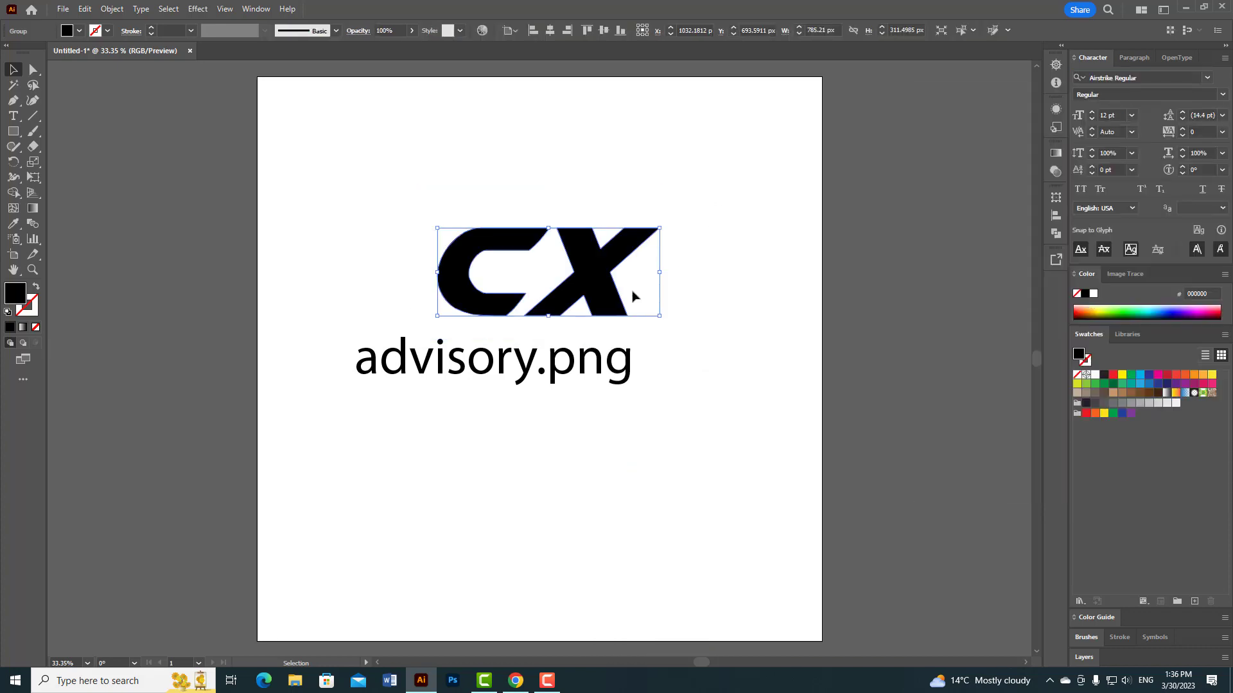
right_click(596, 289)
left_click(626, 438)
left_click(703, 372)
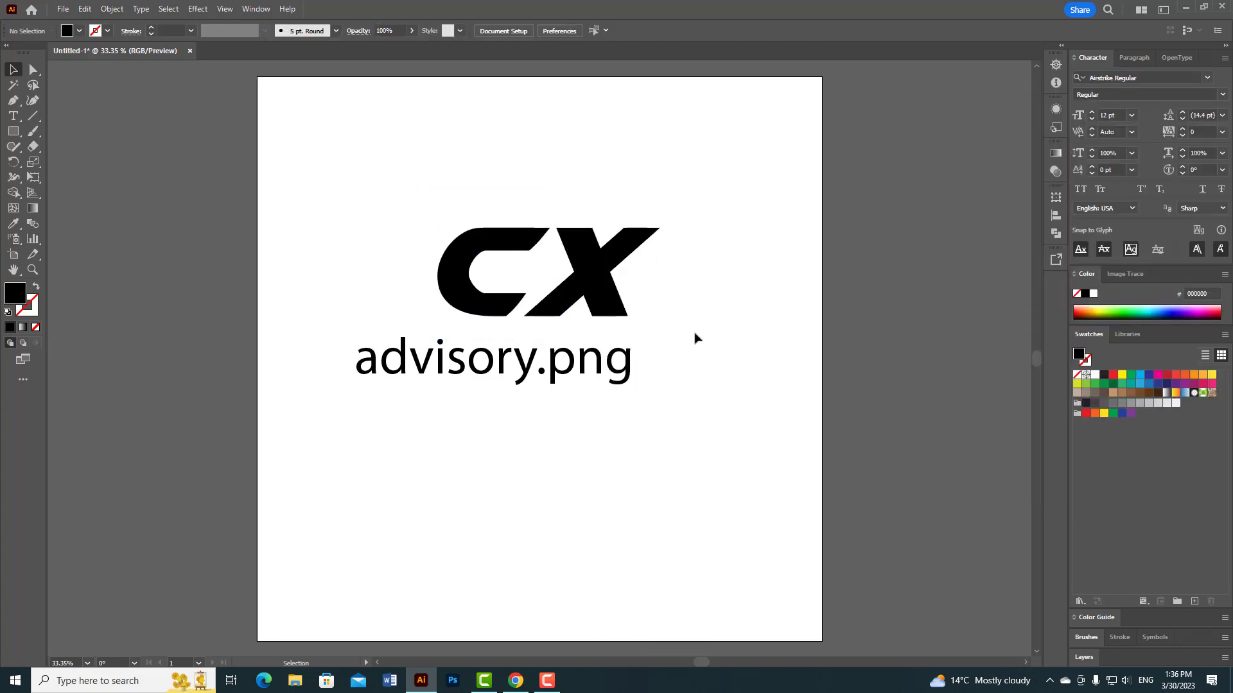
Try to overlap the X on the C and stretch its lower-left leg diagonally across the C
left_click_drag(578, 283, 565, 242)
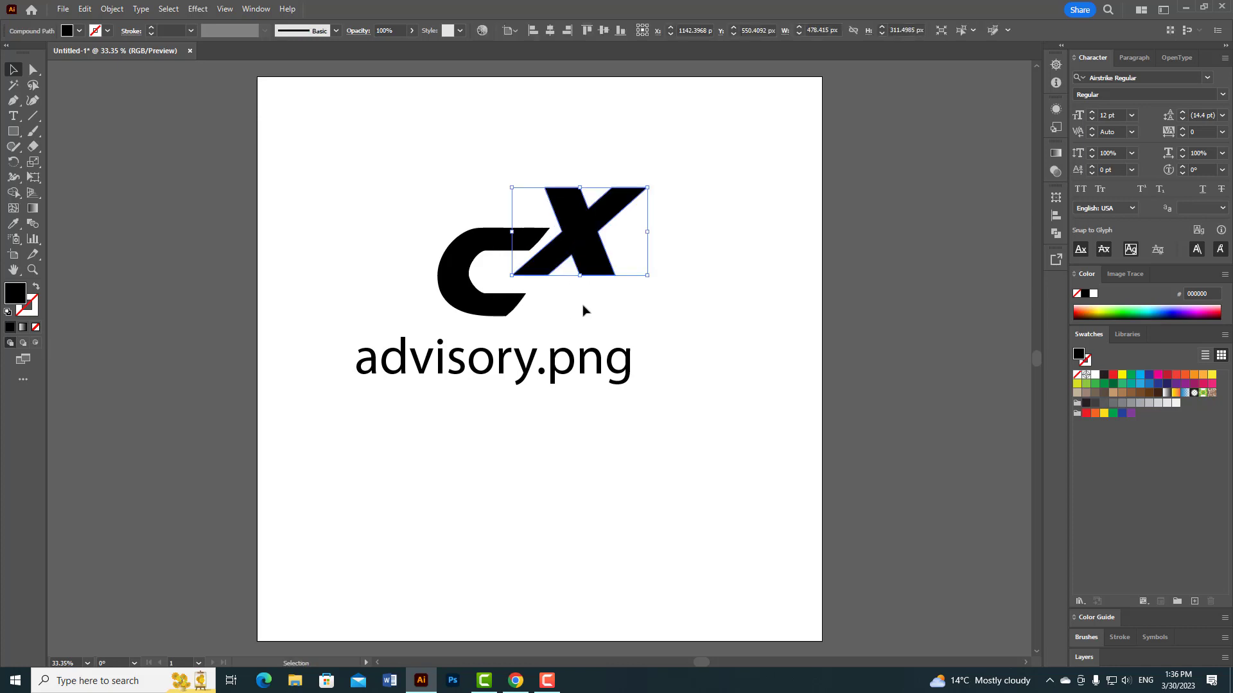
left_click(34, 69)
mouse_move(542, 283)
left_mouse_down()
mouse_move(553, 275)
mouse_move(490, 329)
left_mouse_up()
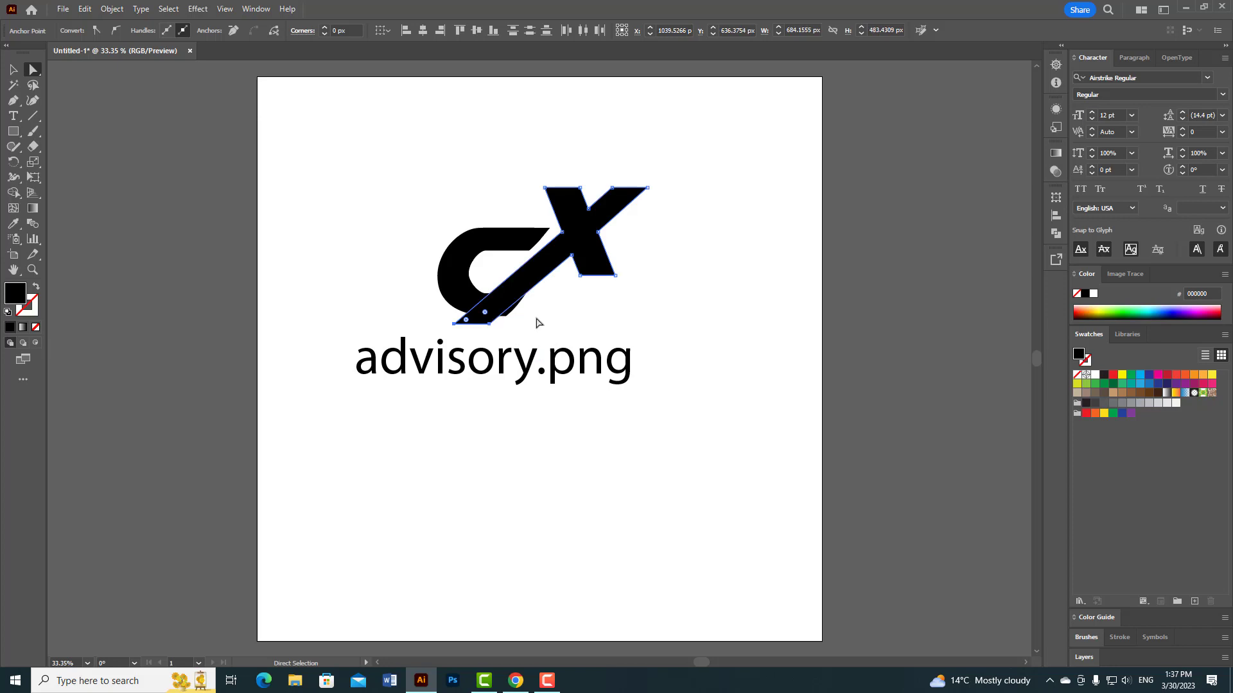
left_click(577, 313)
left_click(547, 280)
scroll(491, 325, "up", 2)
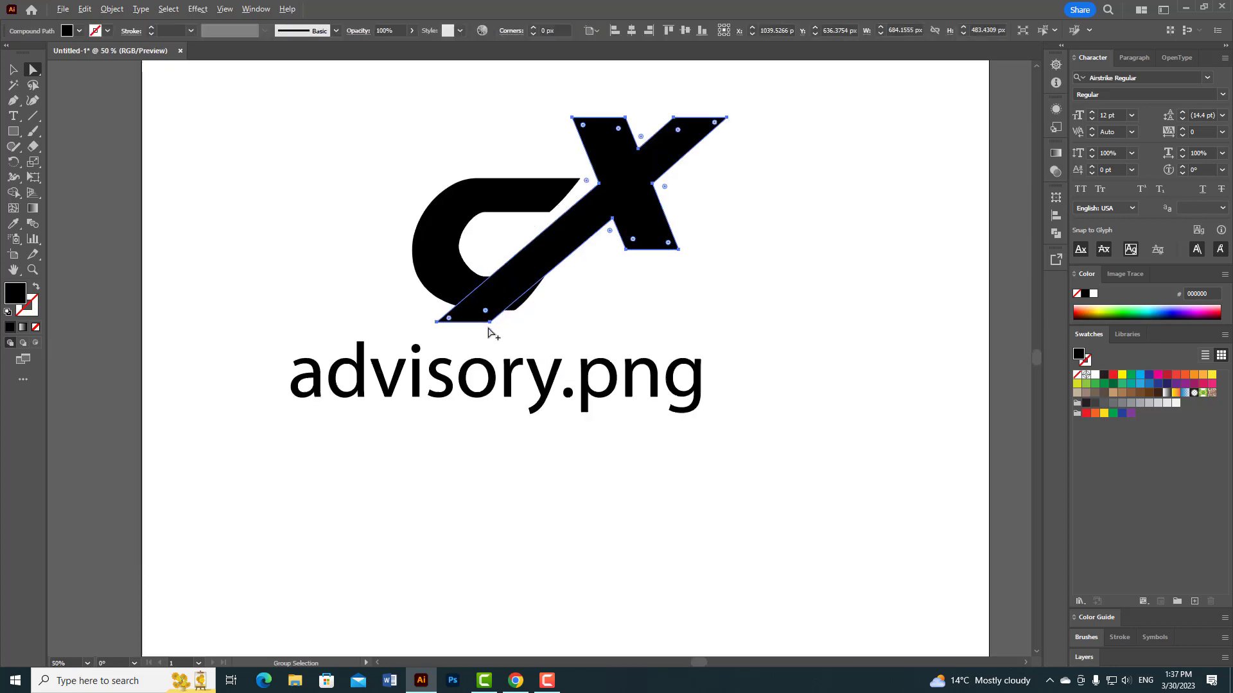
left_click(491, 321, "shift")
mouse_move(490, 321)
left_mouse_down()
mouse_move(504, 323)
mouse_move(506, 302)
left_mouse_up()
key("ctrl+z")
key("ctrl+z")
Move the X clear of the C and nudge the anchor points of the C's open ends to the right
left_click_drag(623, 183, 729, 230)
left_click_drag(557, 95, 574, 265)
left_click_drag(505, 94, 624, 340)
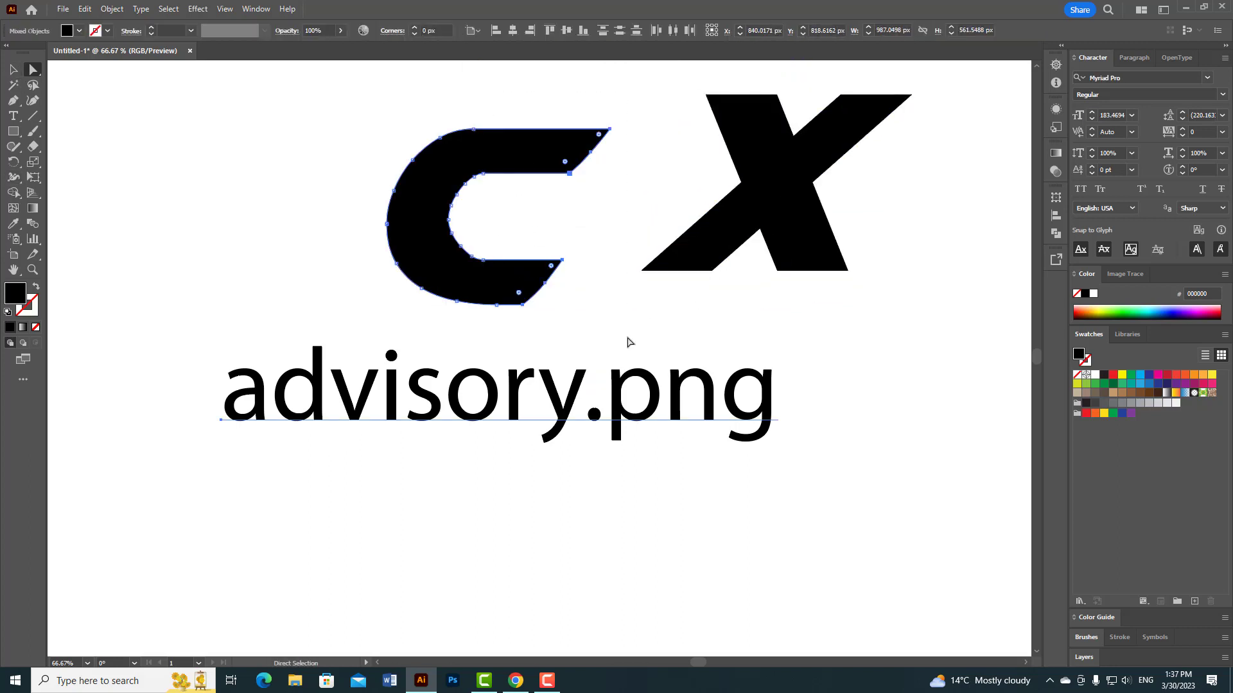
key("Right")
key("Right")
key("Right")
key("Right")
key("Right")
key("Right")
key("Right")
key("Right")
key("Right")
key("Right")
key("Right")
key("Right")
key("Right")
Move the advisory.png text well below the letters and lengthen both arms of the C until it is about 508 px wide
key("v")
left_click(486, 106)
key("ctrl+z")
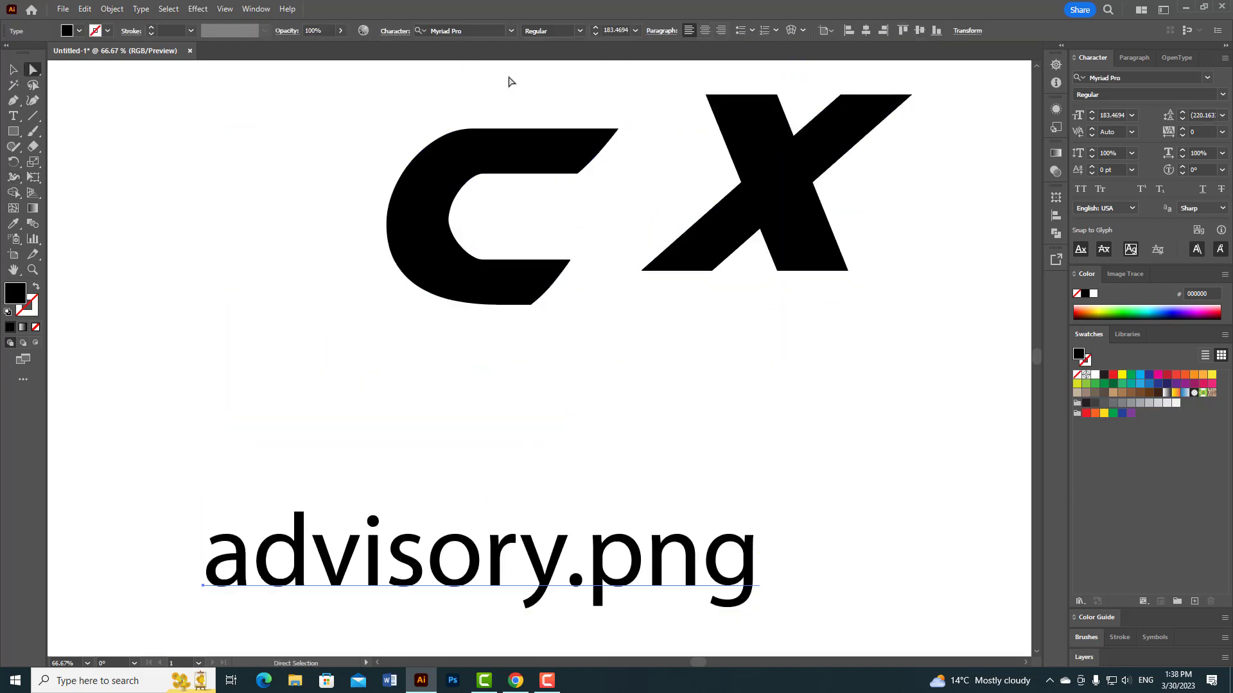
key("a")
left_click_drag(504, 93, 552, 378)
left_click_drag(531, 307, 585, 321)
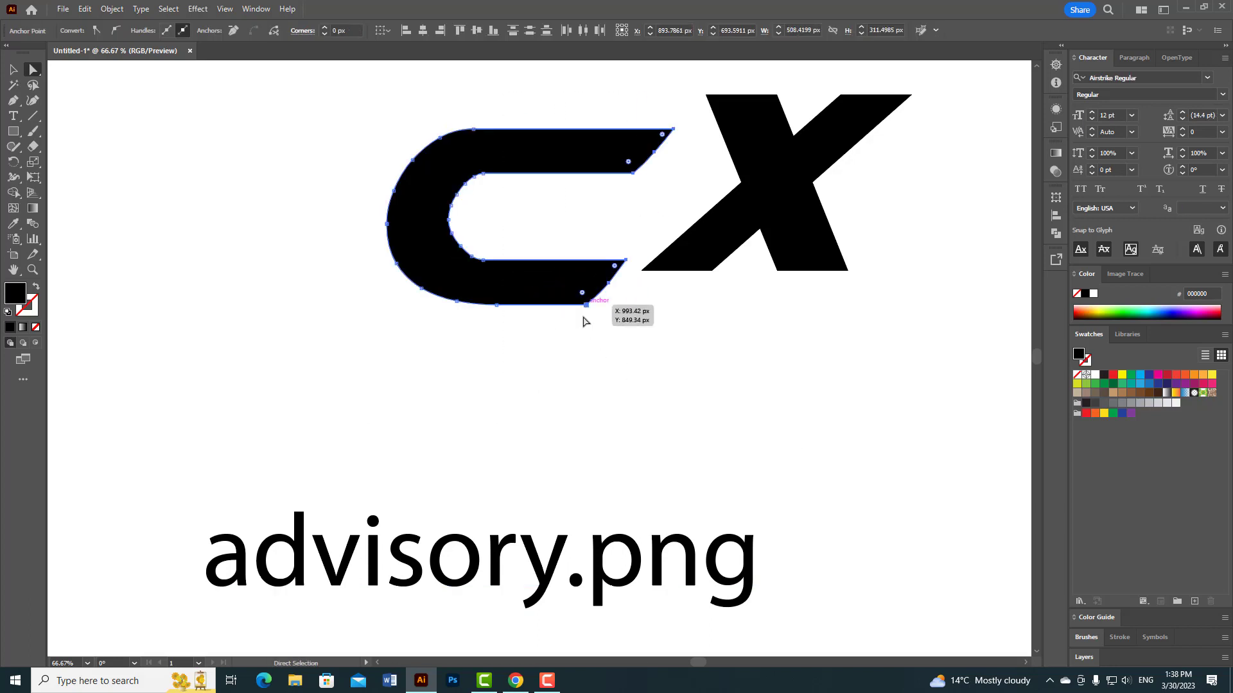
Reposition the X beside the C and extend its lower-left leg by about 194 px left and 189 px down
left_click(13, 69)
left_click_drag(812, 244, 775, 240)
left_click(33, 69)
left_click_drag(661, 266, 638, 380)
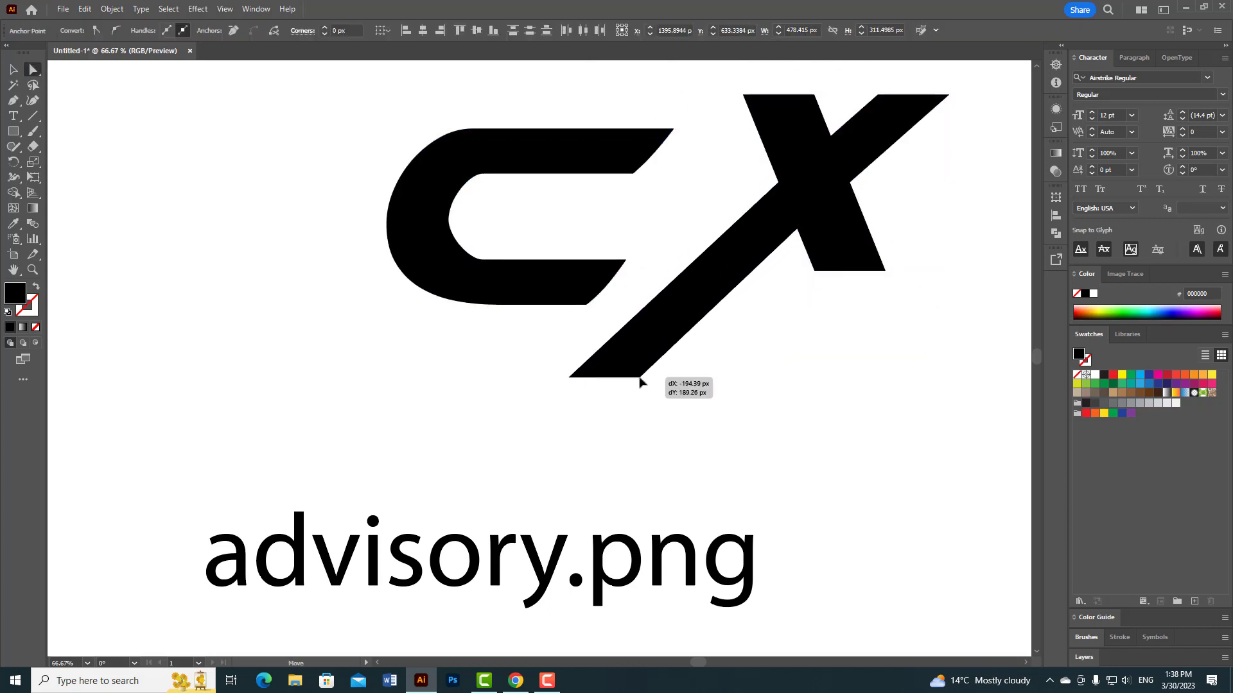
Move the X so its long leg overlaps the C's lower arm, and lower the C towards the foot of that leg
left_click(13, 69)
left_click_drag(816, 212, 740, 200)
left_click_drag(416, 258, 451, 314)
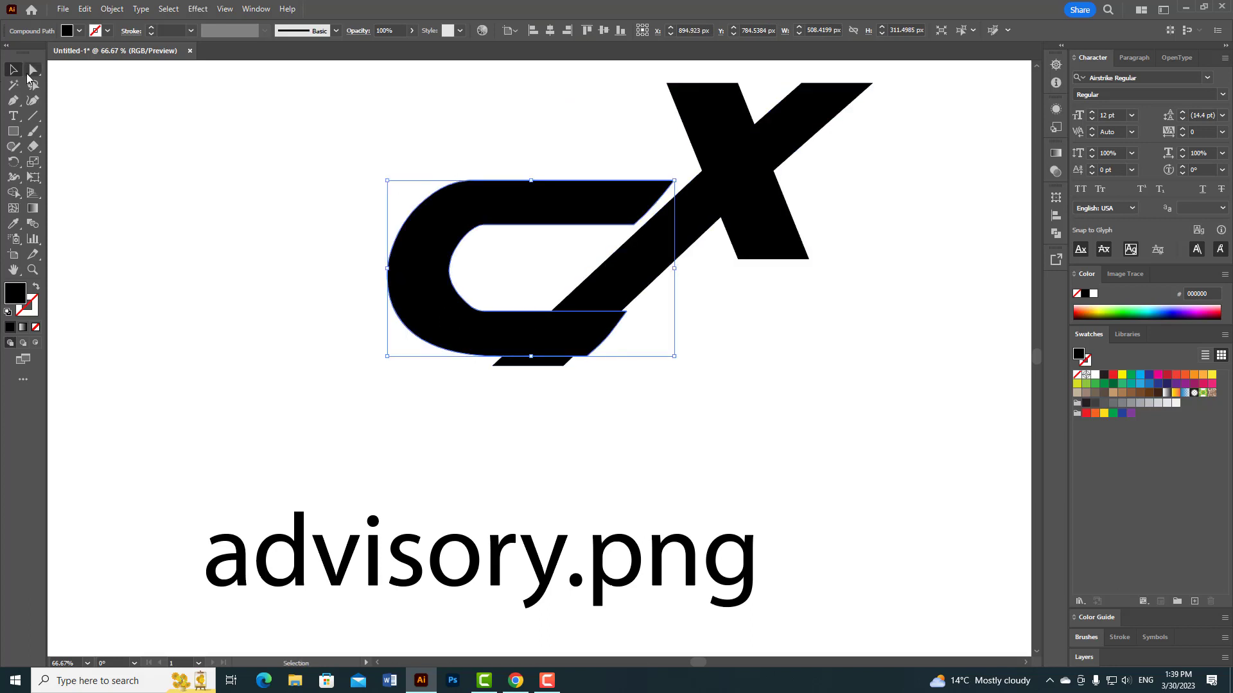
left_click(32, 69)
left_click(12, 70)
Move the X aside and extend the end of the C's upper arm further to the right
left_click_drag(714, 206, 857, 207)
key("a")
left_click_drag(593, 137, 688, 253)
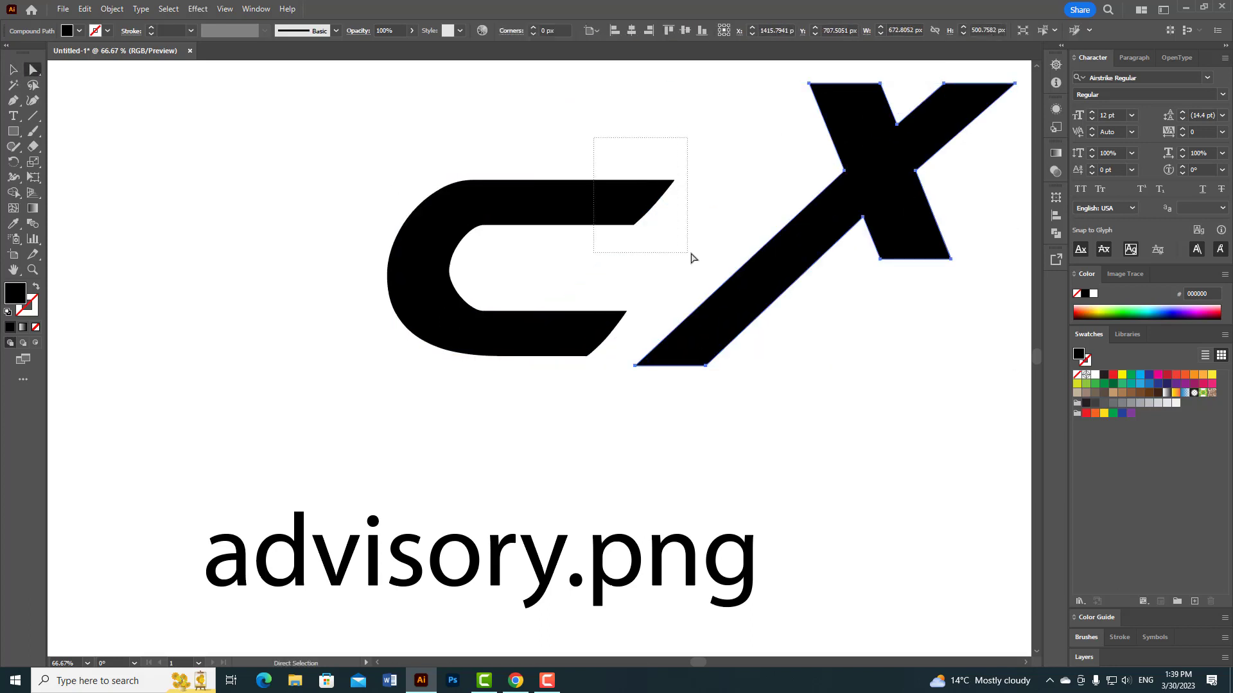
left_click_drag(635, 225, 712, 225)
Place the X over the C so its long leg crosses both arms and its foot aligns with the C's base
key("v")
left_click_drag(801, 248, 707, 242)
left_click(642, 312)
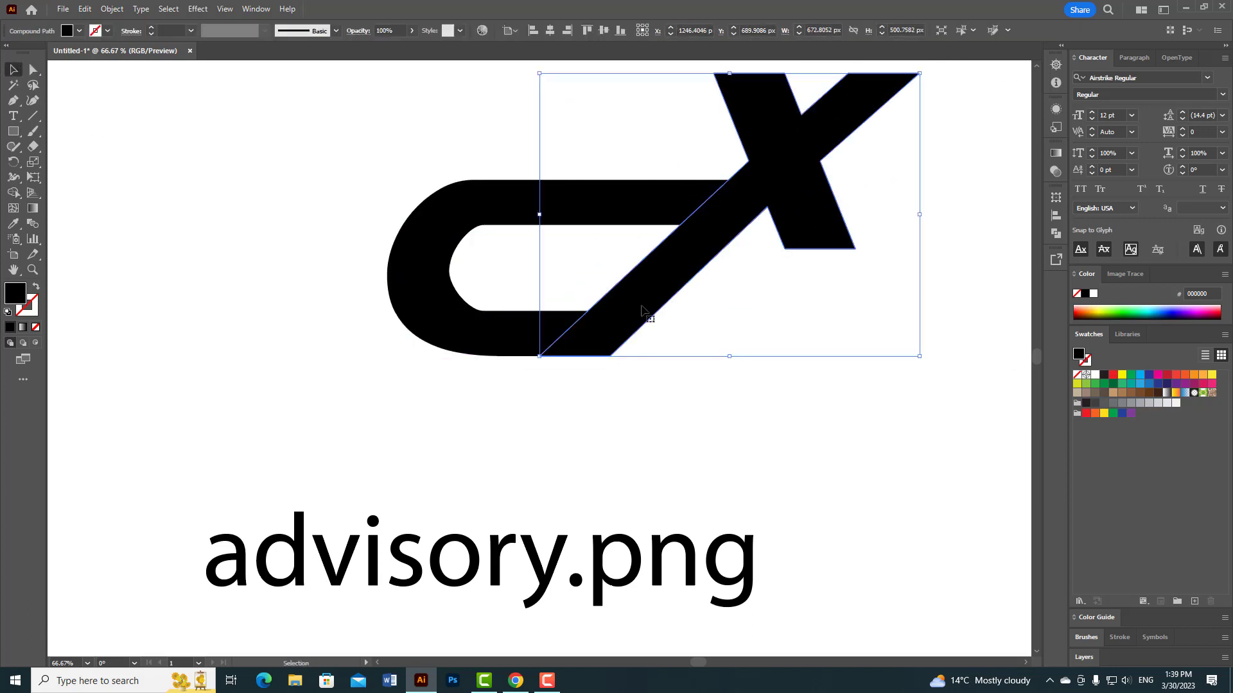
left_click(587, 393)
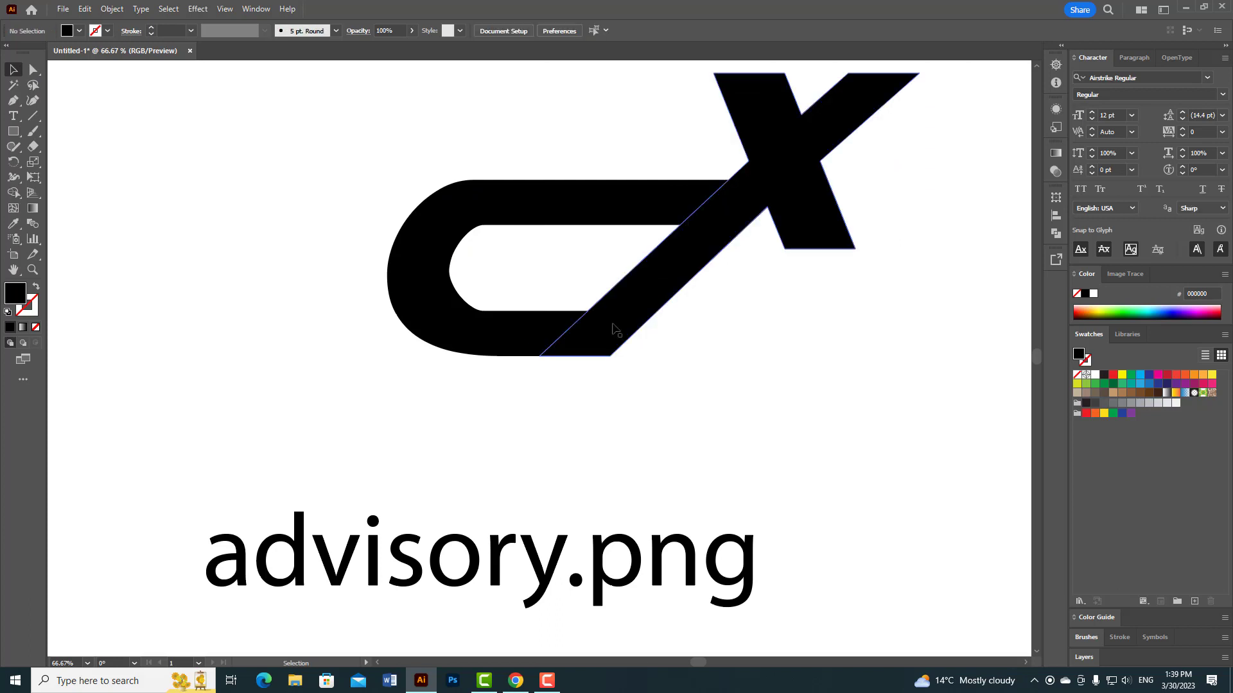
Fill the X with the green swatch 8DC63F
left_click(1085, 393)
left_click(727, 244)
left_click(1085, 384)
left_click(710, 406)
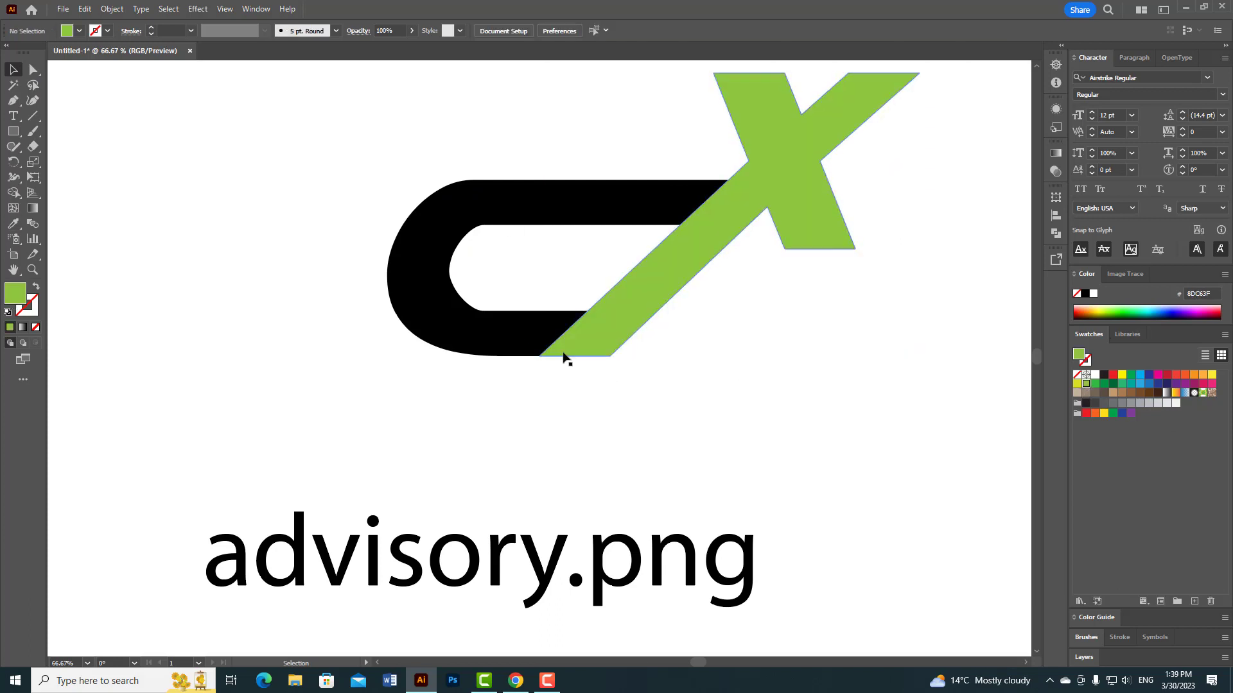
Use Shape Builder on both letters to merge the X's pieces and cut the C's arms along the X's long leg
left_click_drag(693, 398, 242, 261)
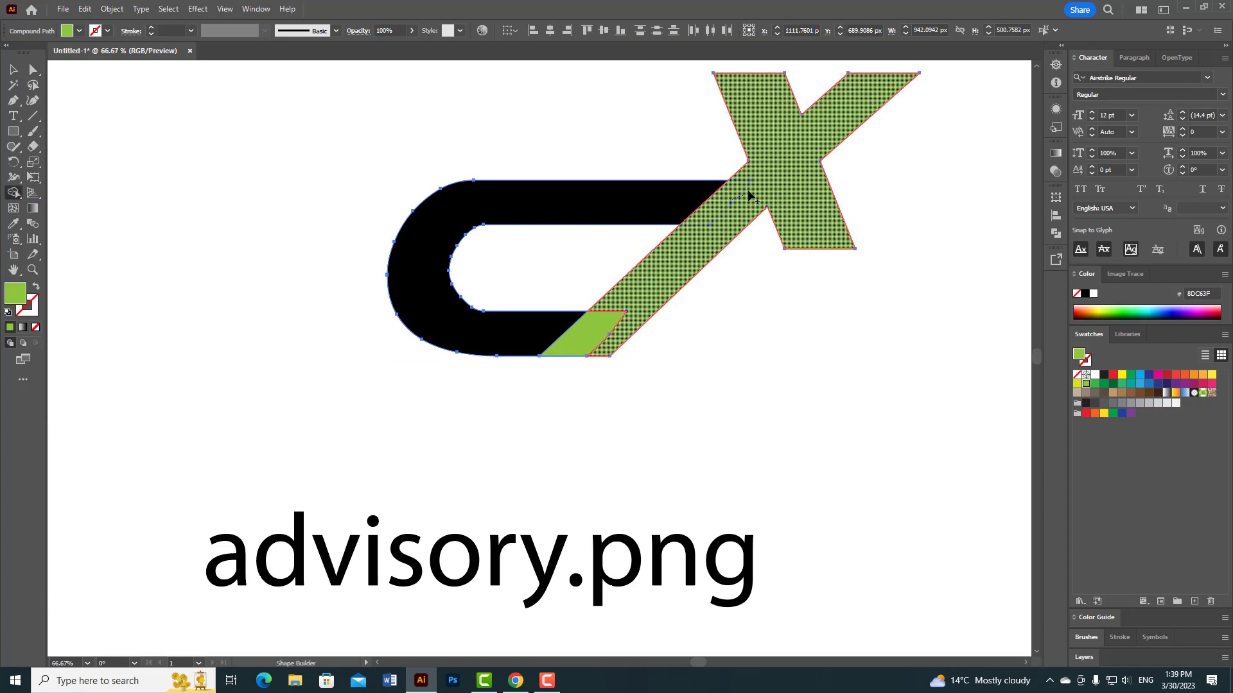
left_click(664, 290)
left_click_drag(662, 291, 695, 290)
left_click(655, 443)
Fill the C with the green 8DC63F and space it slightly away from the X's long leg
left_click_drag(655, 443, 377, 292)
left_click(1086, 384)
left_click(708, 427)
scroll(454, 472, "down", 2)
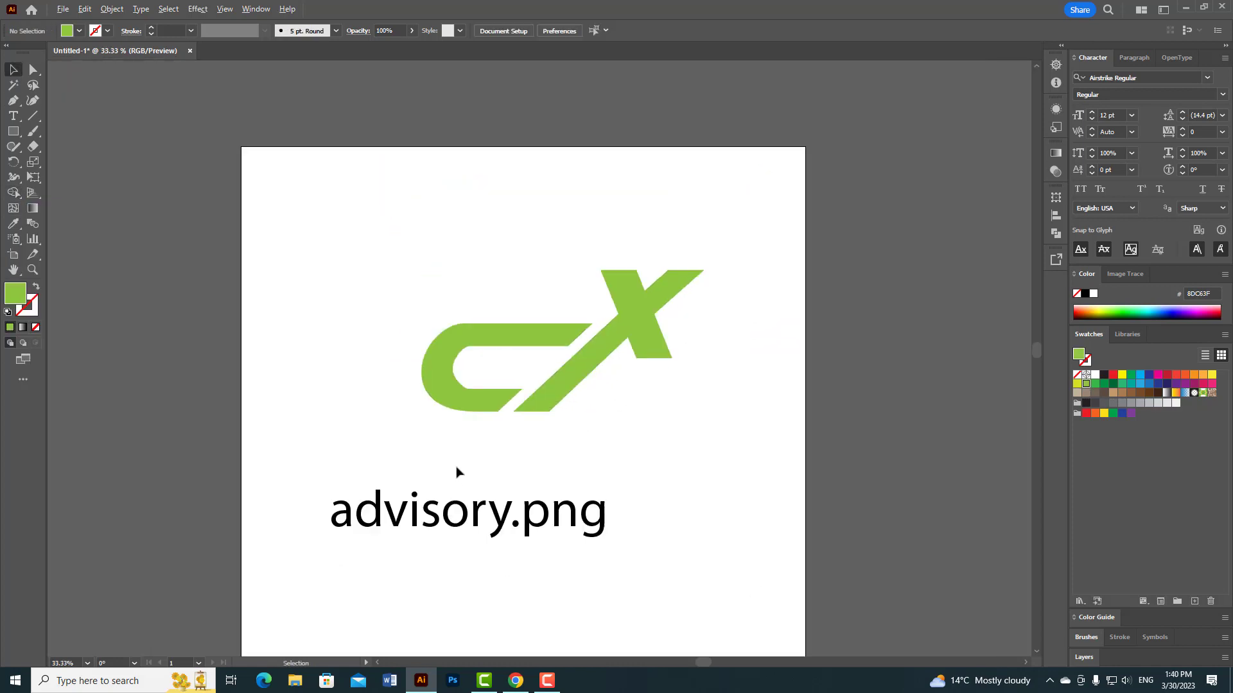
Shorten the advisory.png text to advisory
double_click(605, 514)
type("ry")
left_click(13, 70)
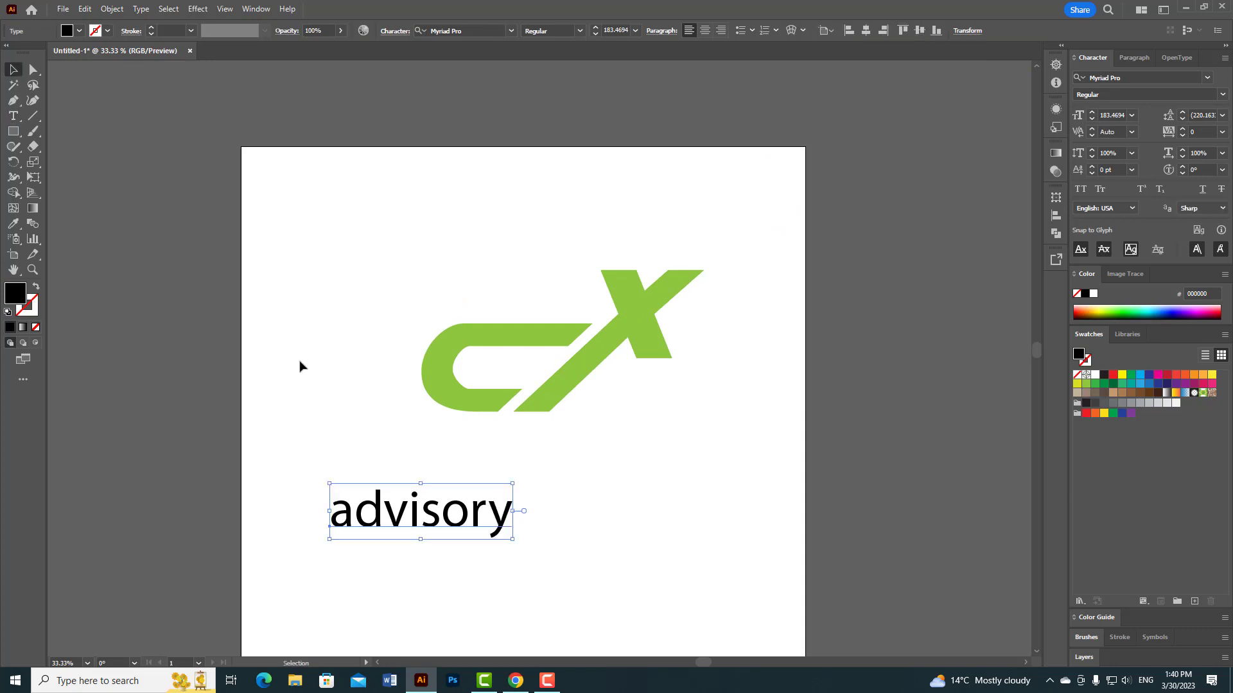
Set the advisory text in all caps with the Bahnschrift Bold font
left_click(1081, 189)
left_click(1207, 78)
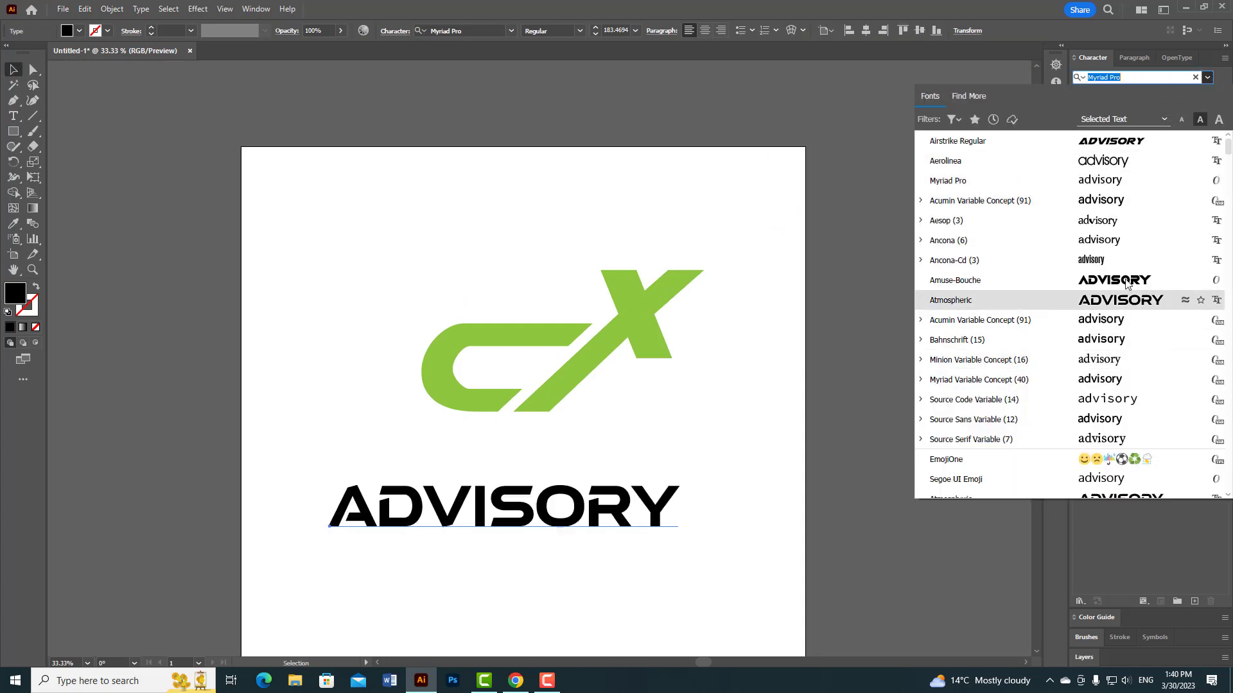
left_click(1101, 340)
left_click(1206, 96)
left_click(1130, 306)
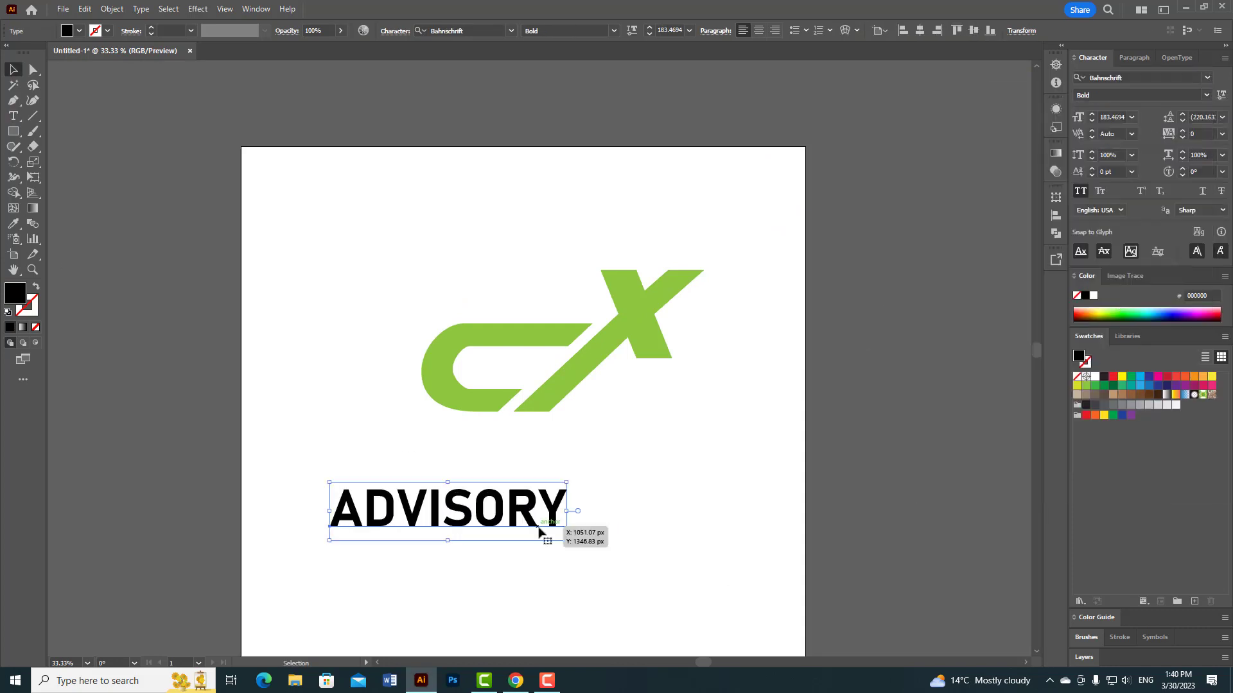
Shrink ADVISORY to about 101 pt at the foot of the X and extend the X's lower-right leg down to it
left_click_drag(539, 522, 704, 420)
left_click(704, 471)
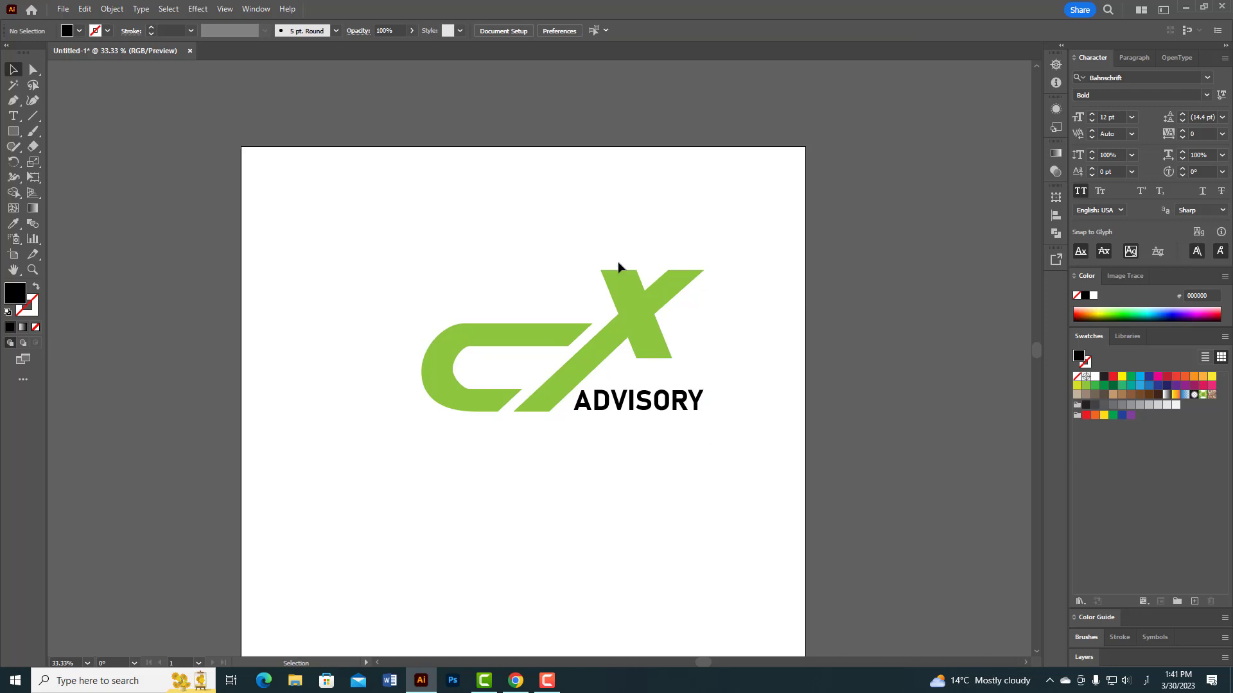
left_click_drag(625, 354, 694, 371)
left_click_drag(671, 357, 683, 384)
left_click(667, 454)
Draw a closed green swoosh with the Pen tool from the X's upper-left end, arching to a point above the C's left edge
key("p")
left_click(601, 270)
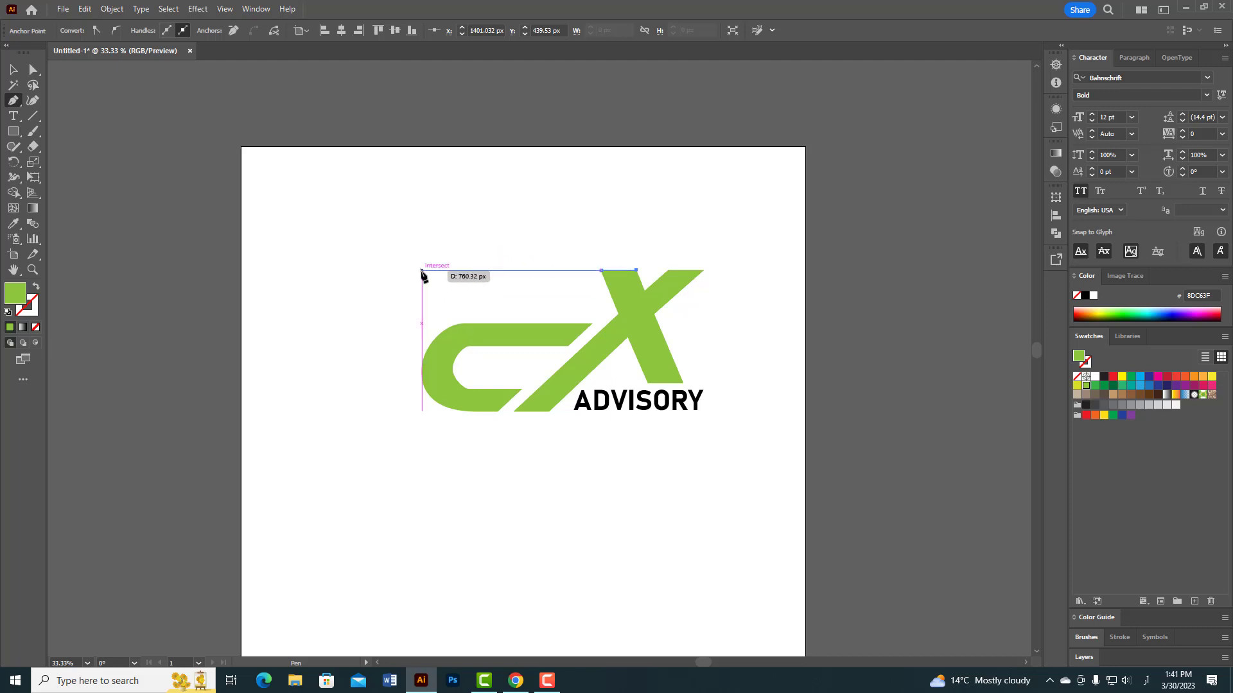
left_click_drag(421, 270, 294, 370)
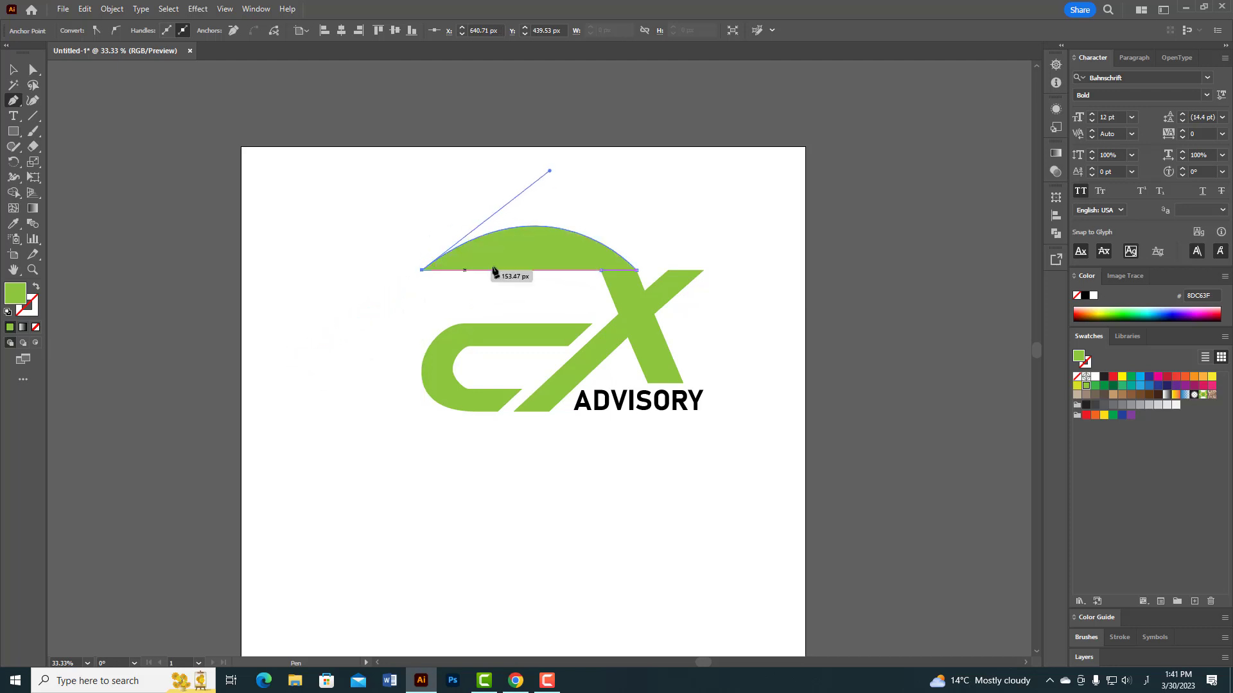
left_click_drag(717, 324, 719, 332)
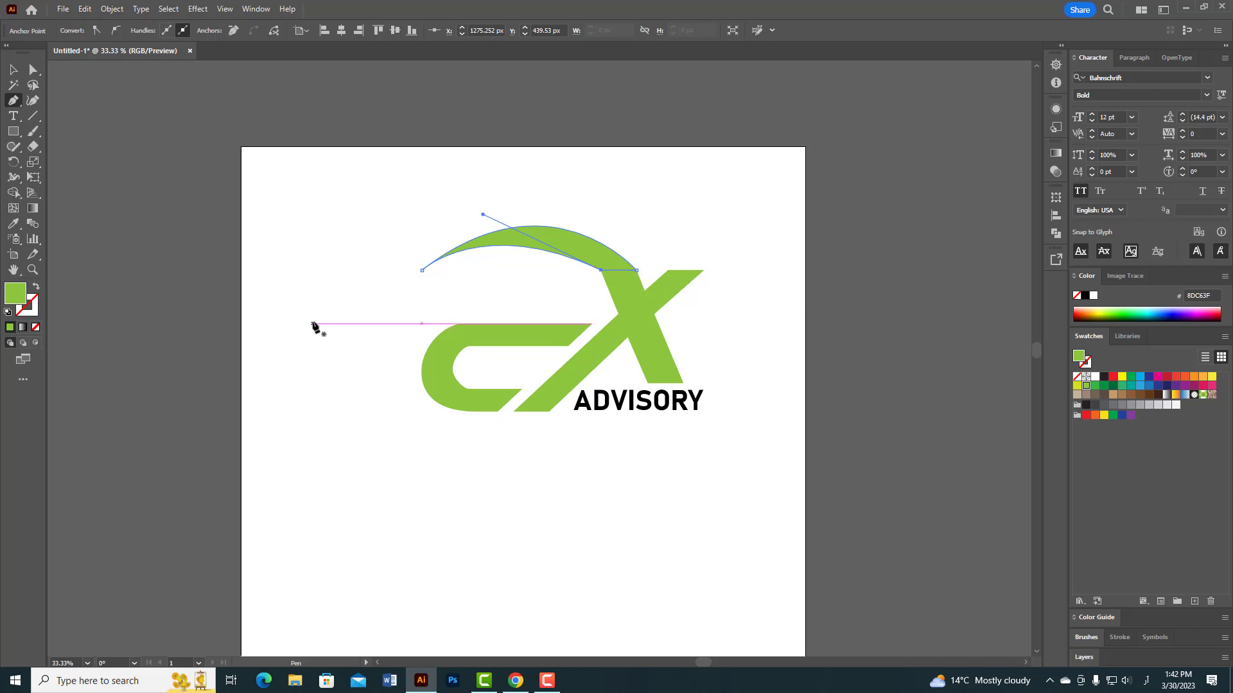
key("ctrl+z")
Adjust the curve handle at the swoosh's inner corner to reshape its lower edge
left_click(33, 70)
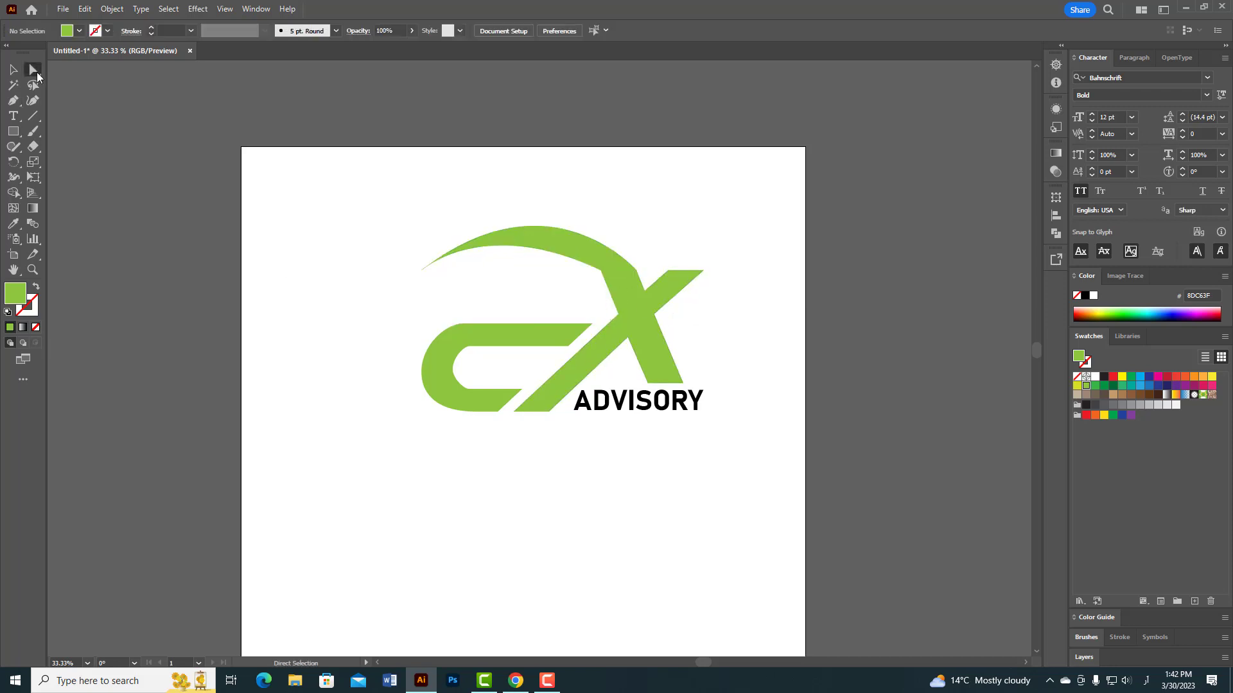
left_click(597, 259)
left_click(601, 271)
left_click_drag(483, 215, 474, 208)
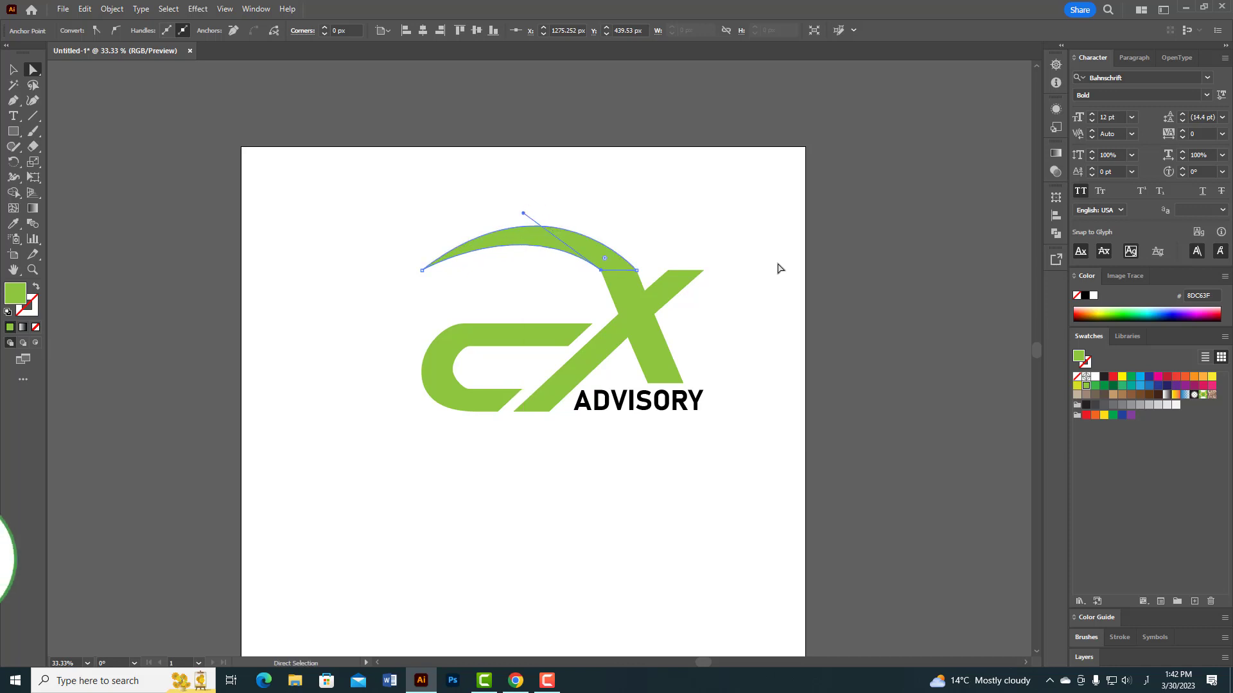
Unite the swoosh and the X into one shape with Shape Builder
key("v")
left_click(660, 275, "shift")
key("shift+m")
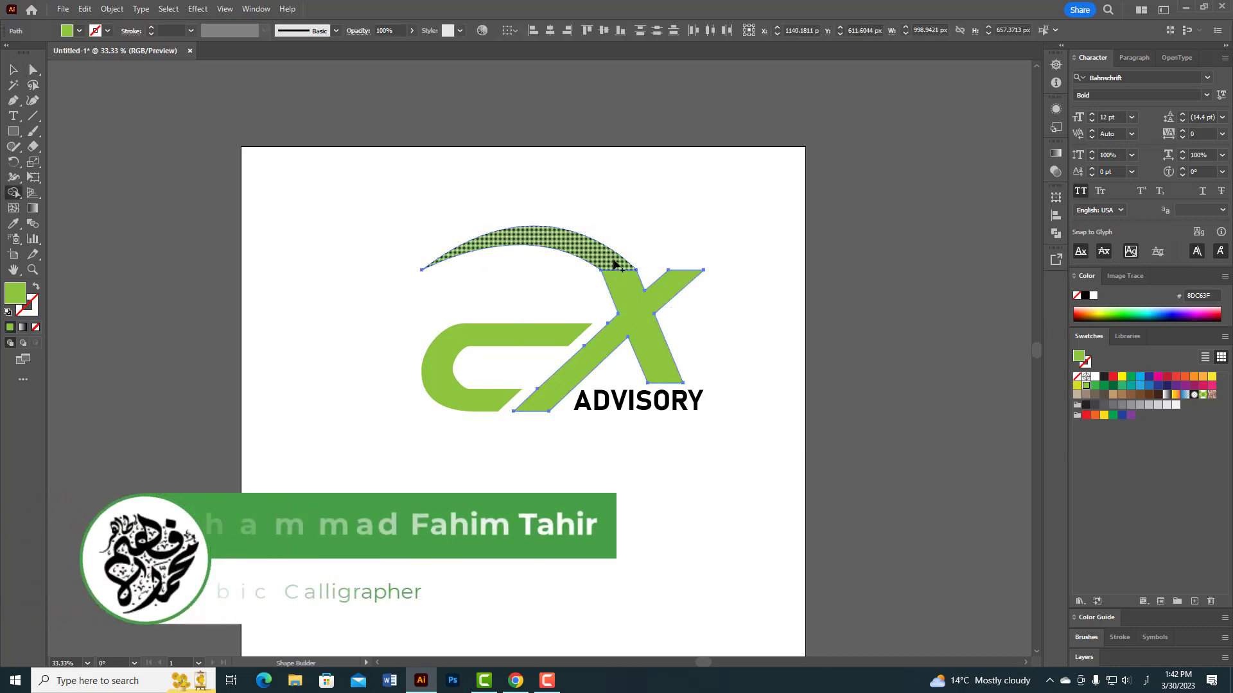
left_click_drag(613, 264, 628, 296)
Smooth the inner and outer corners where the swoosh joins the X with the Smooth tool
scroll(652, 271, "up", 3)
left_click_drag(13, 147, 73, 177)
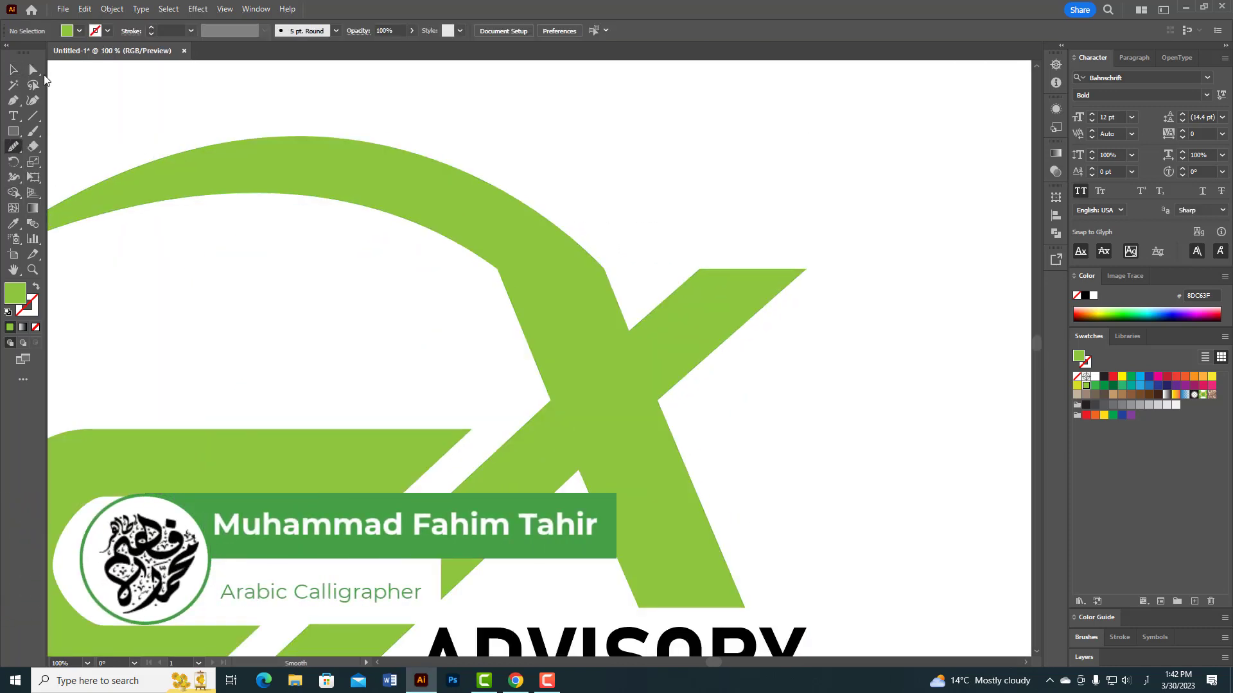
left_click(34, 70)
left_click(603, 268)
left_click(13, 147)
mouse_move(590, 254)
left_mouse_down()
mouse_move(617, 302)
mouse_move(611, 267)
left_mouse_up()
mouse_move(429, 230)
left_mouse_down()
mouse_move(545, 391)
mouse_move(519, 430)
left_mouse_up()
mouse_move(624, 308)
left_mouse_down()
mouse_move(523, 187)
mouse_move(488, 193)
mouse_move(547, 387)
left_mouse_up()
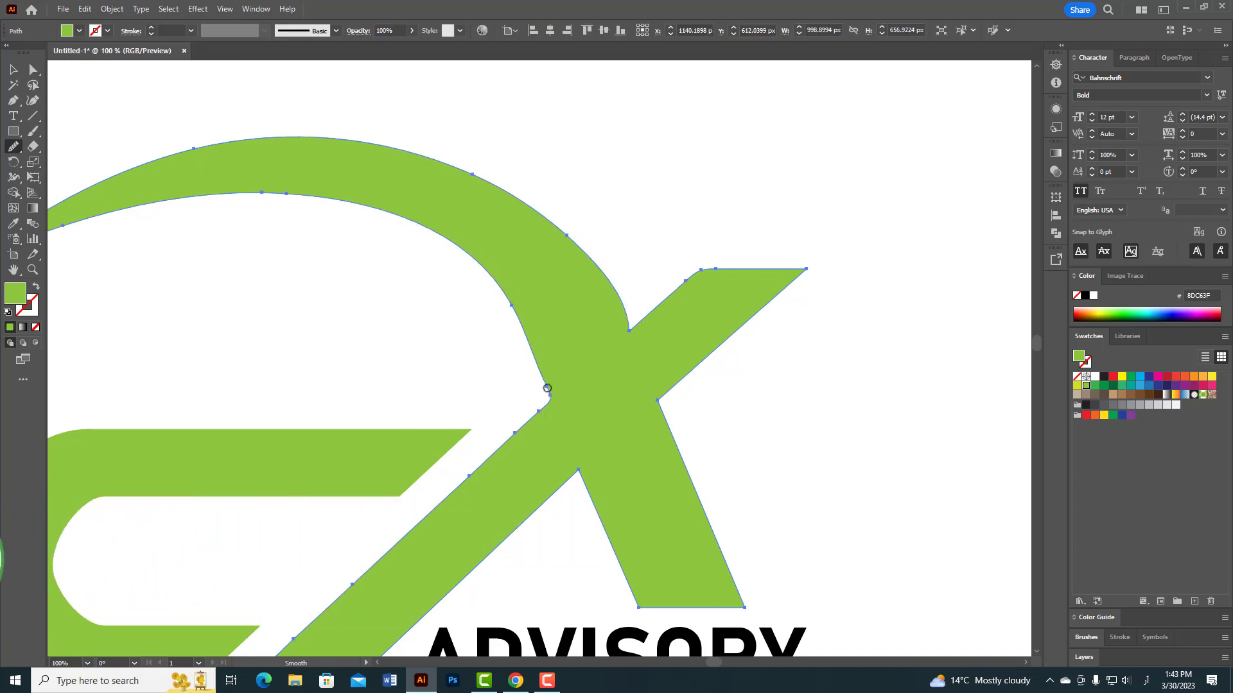
Refine the outer curve between the swoosh and the X's upper-right arm with the Smooth tool
scroll(633, 315, "down", 3)
left_click(13, 70)
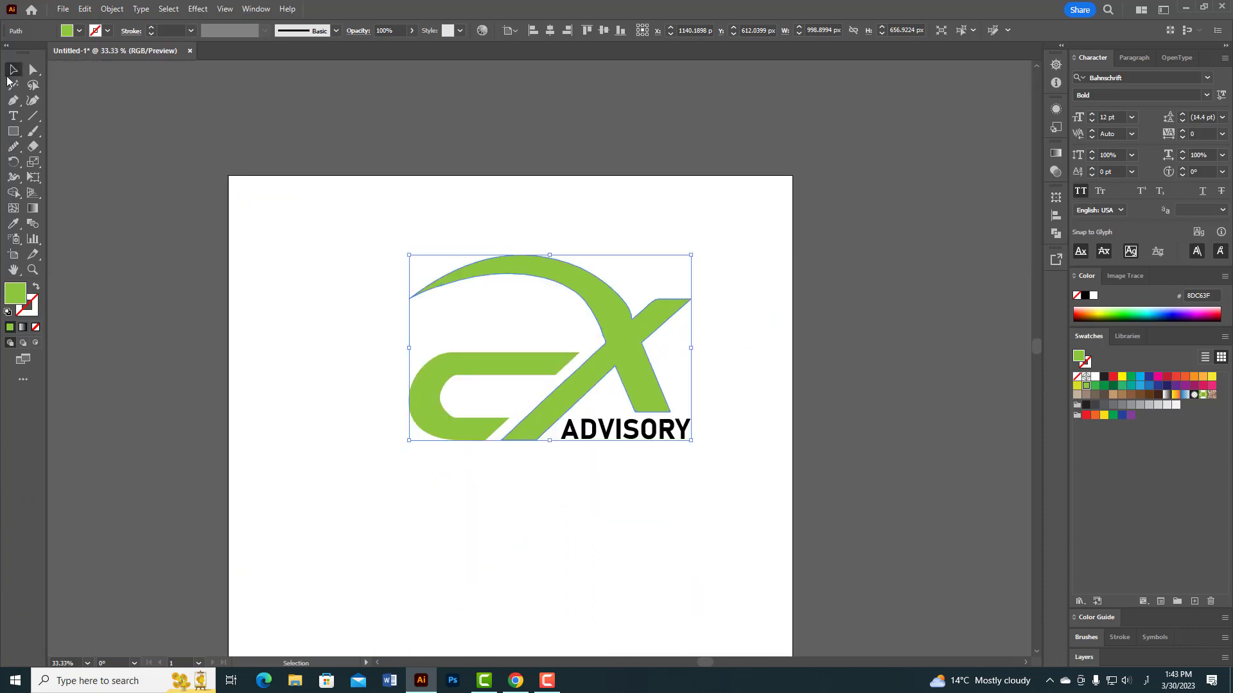
left_click(298, 389)
left_click(610, 321)
left_click(14, 147)
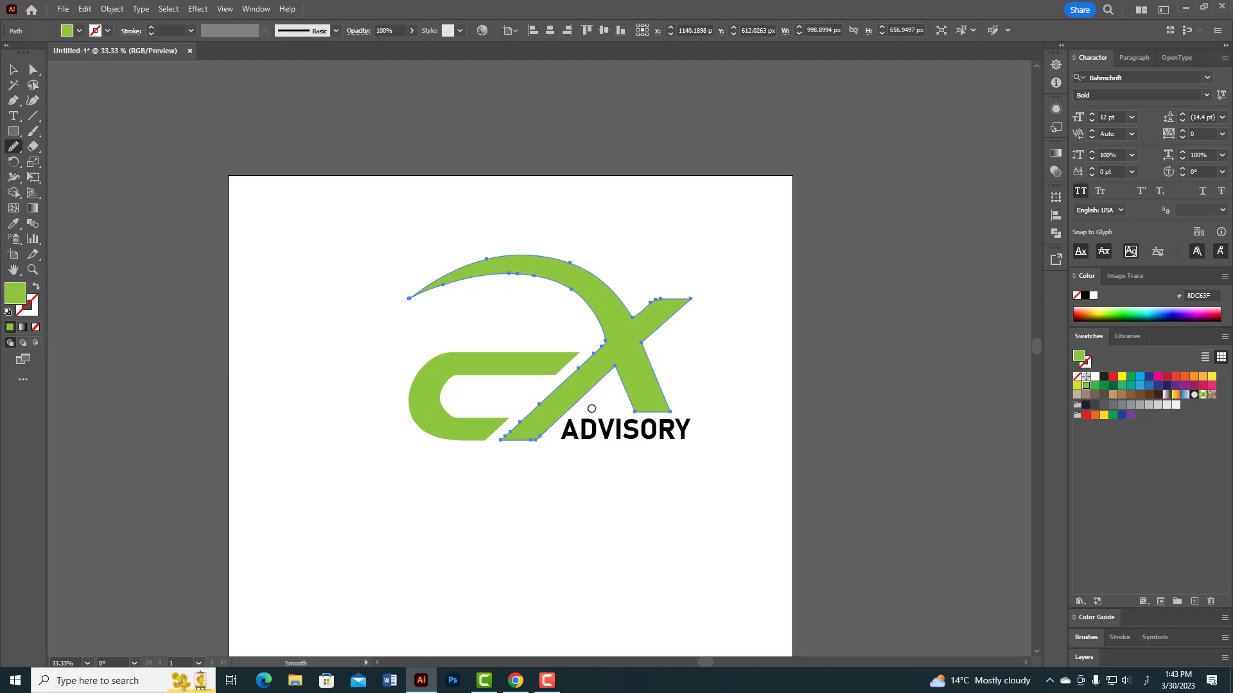
Move the X shape together with ADVISORY slightly down and left, closer around the C
left_click(14, 70)
left_click_drag(715, 346, 625, 471)
left_click_drag(646, 387, 630, 403)
left_click(637, 512)
Recolour the C and the X shape black and the ADVISORY text grey 808285
left_click_drag(472, 242, 592, 359)
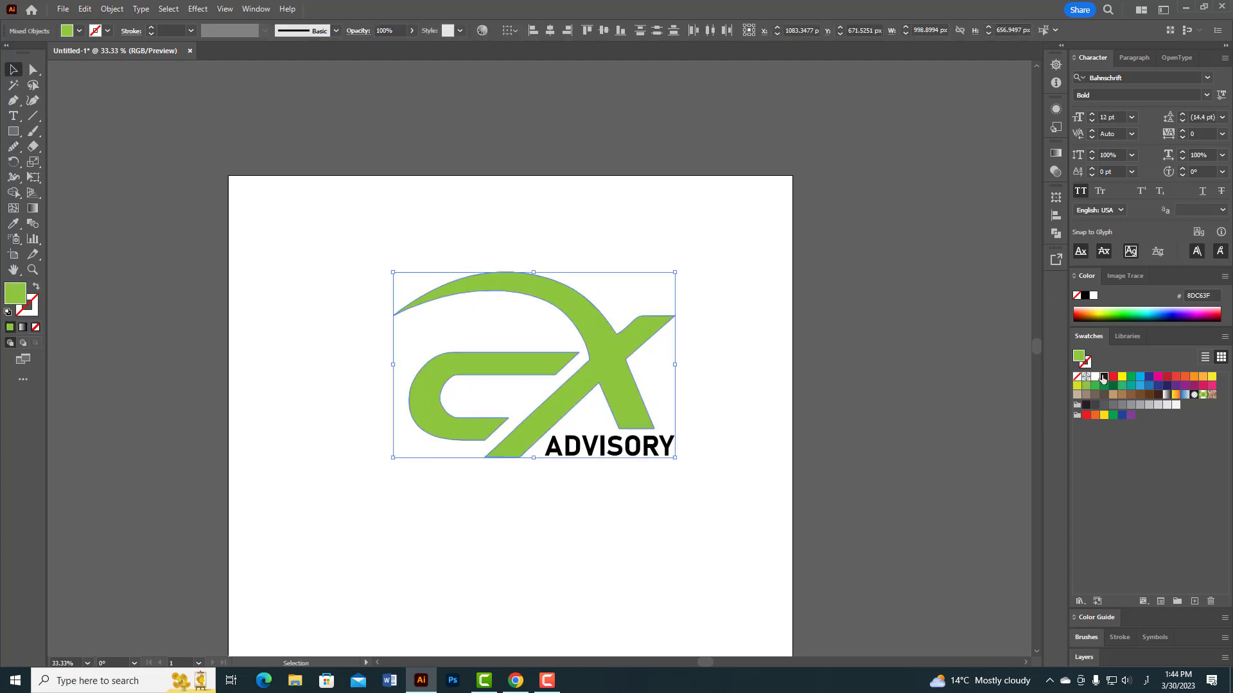
left_click(1104, 377)
left_click(616, 446)
left_click(1122, 405)
left_click(752, 494)
Select the complete logo and move it to the middle of the artboard
scroll(640, 465, "down", 2)
left_click_drag(518, 334, 622, 443)
left_click_drag(616, 411, 605, 451)
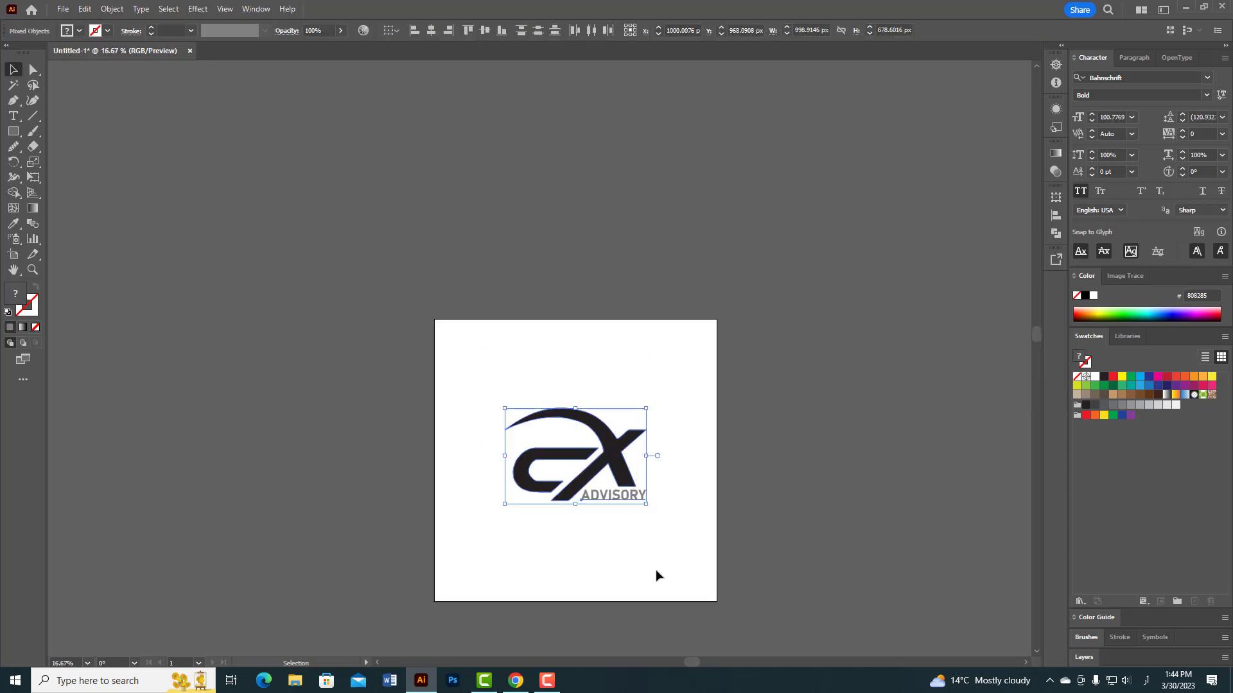
Enlarge the complete CX Advisory logo on the artboard and save the document as an Illustrator 2020 file
left_click(655, 571)
left_click_drag(497, 399, 668, 524)
left_click(63, 9)
left_click(88, 124)
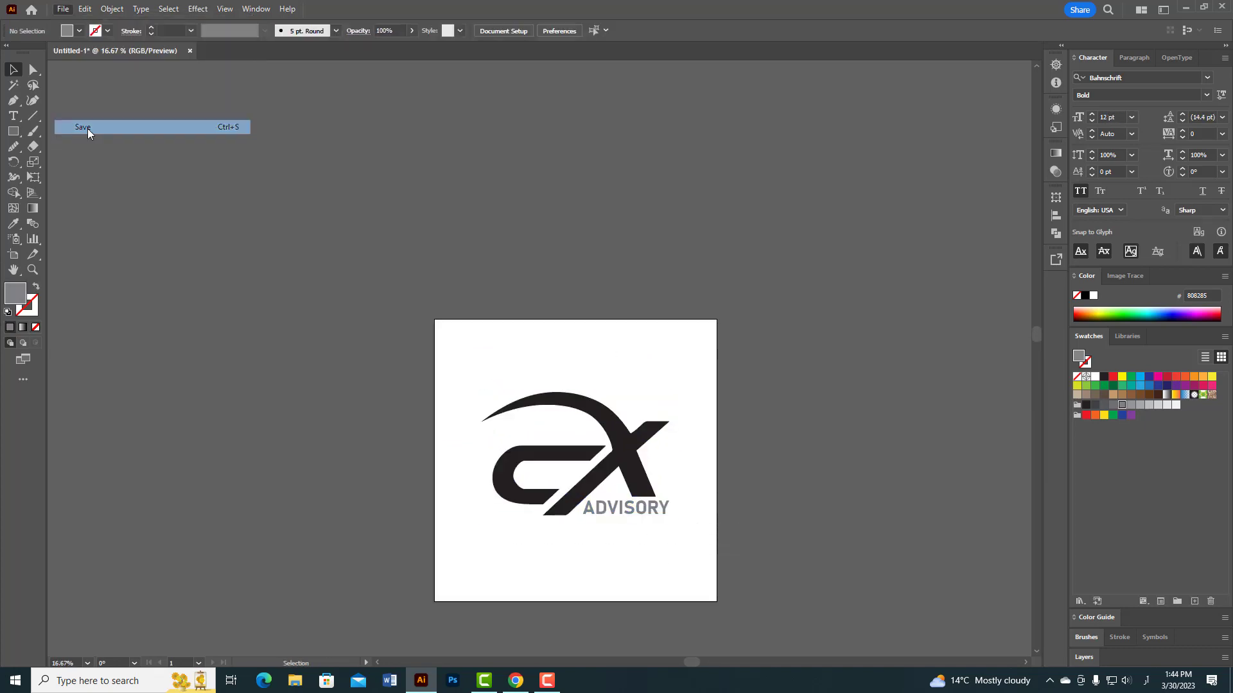
left_click(763, 639)
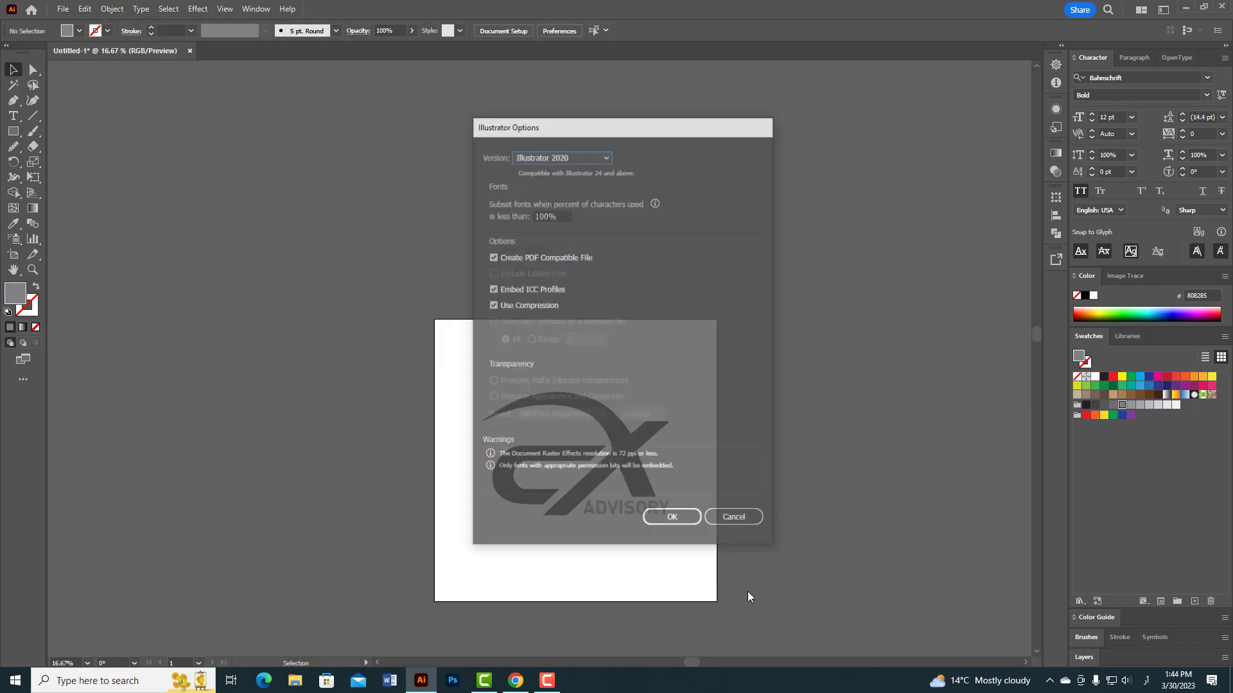
left_click(671, 516)
Export the finished CX Advisory logo as an image file
left_click(63, 9)
mouse_move(96, 286)
left_click(282, 302)
key("Return")
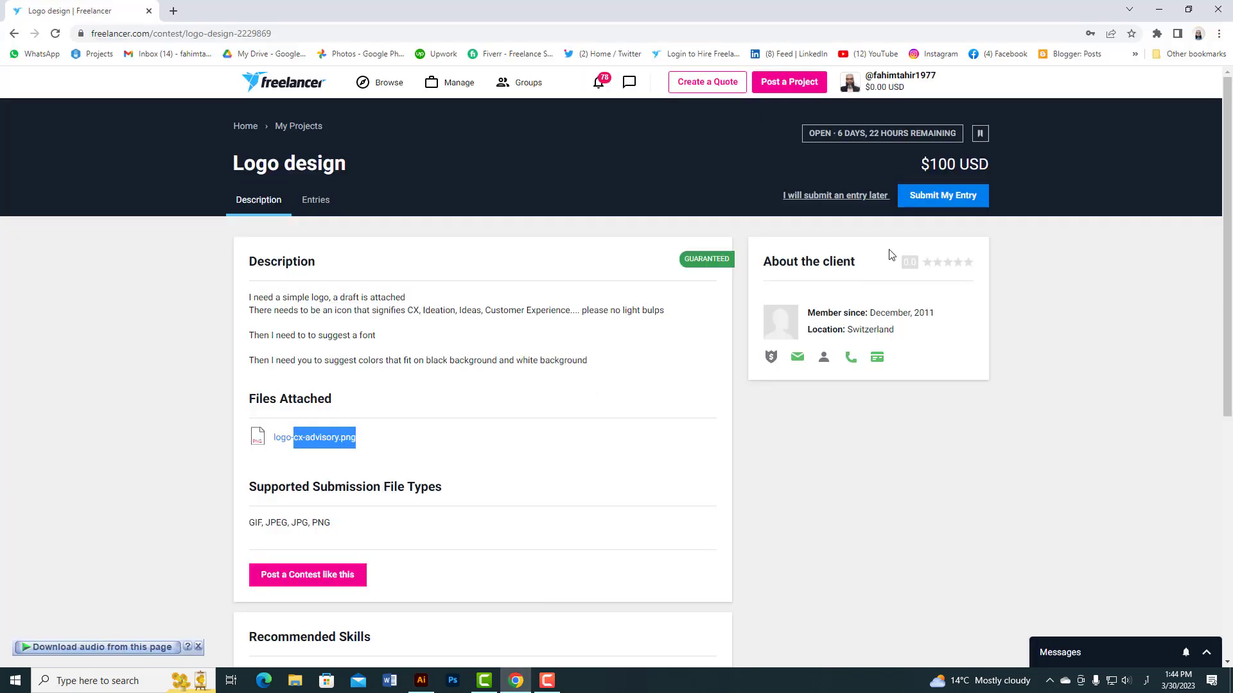
On the Freelancer Logo design contest page in Chrome, start an entry and browse to the logo's folder within ALL MY WORK
left_click(308, 575)
left_click(805, 356)
scroll(358, 213, "up", 5)
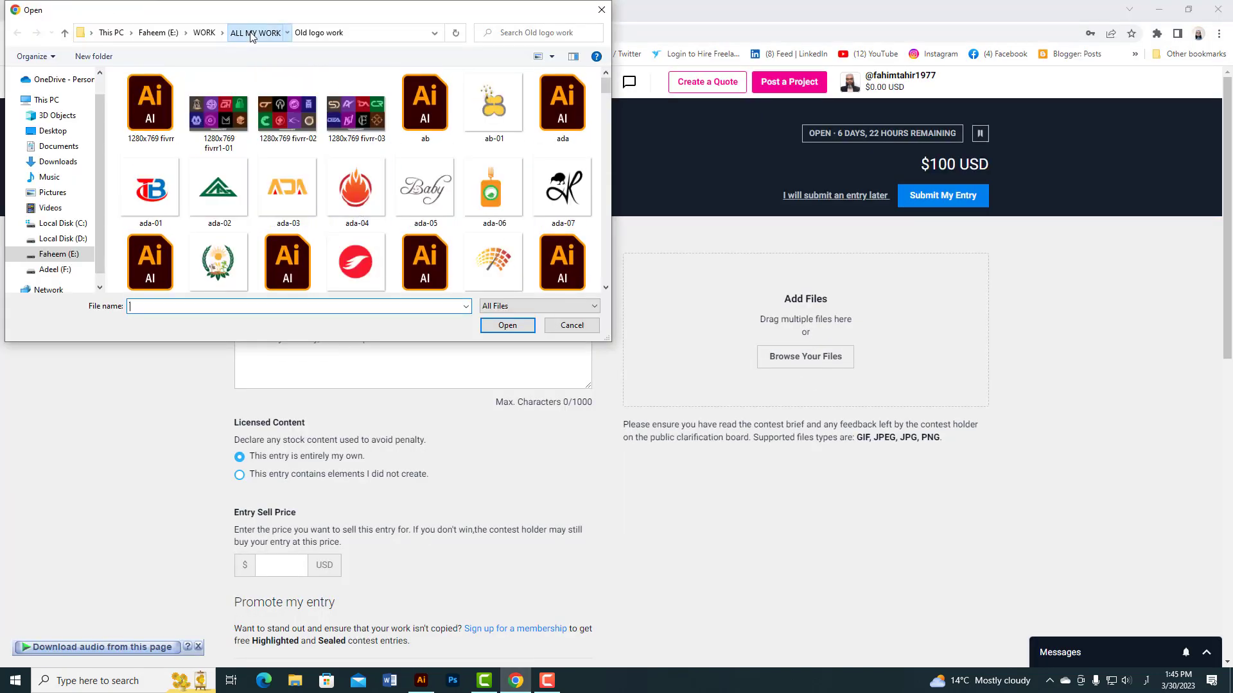
left_click(252, 33)
double_click(350, 206)
left_click(346, 215)
Choose the exported logo file for the contest entry and submit the entry
left_click(1146, 680)
left_click(1125, 532)
key("c")
left_click(425, 109)
left_click(497, 326)
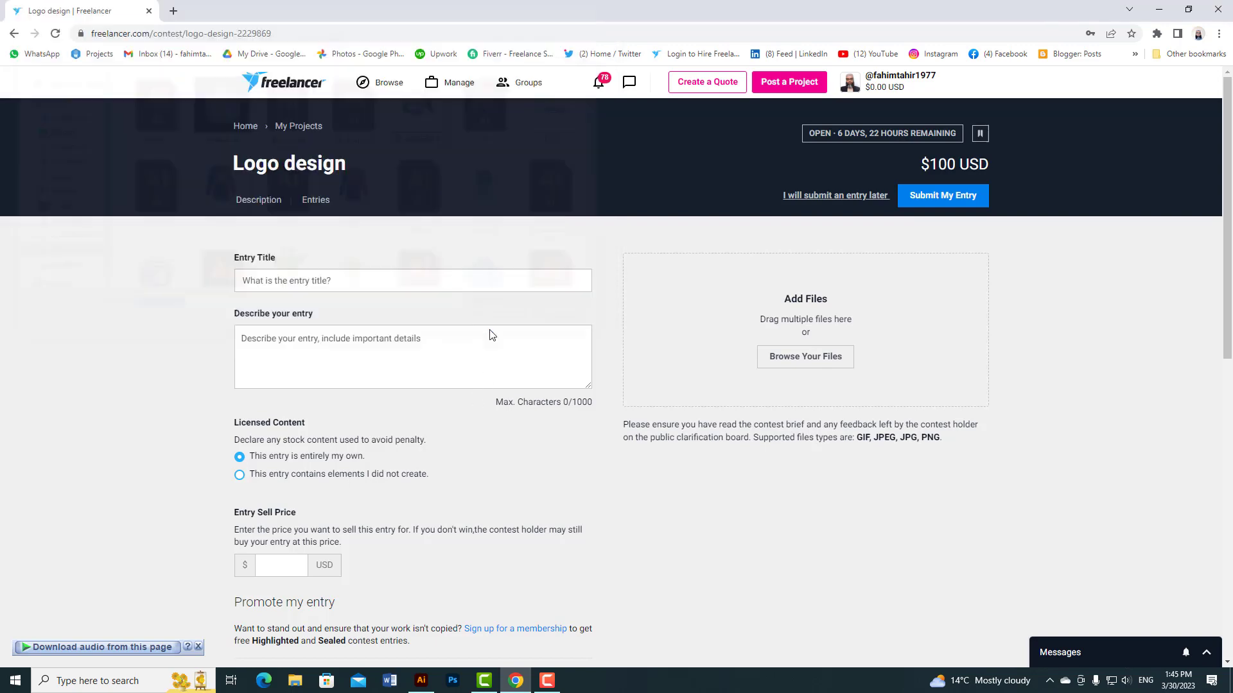
scroll(460, 464, "down", 5)
left_click(273, 574)
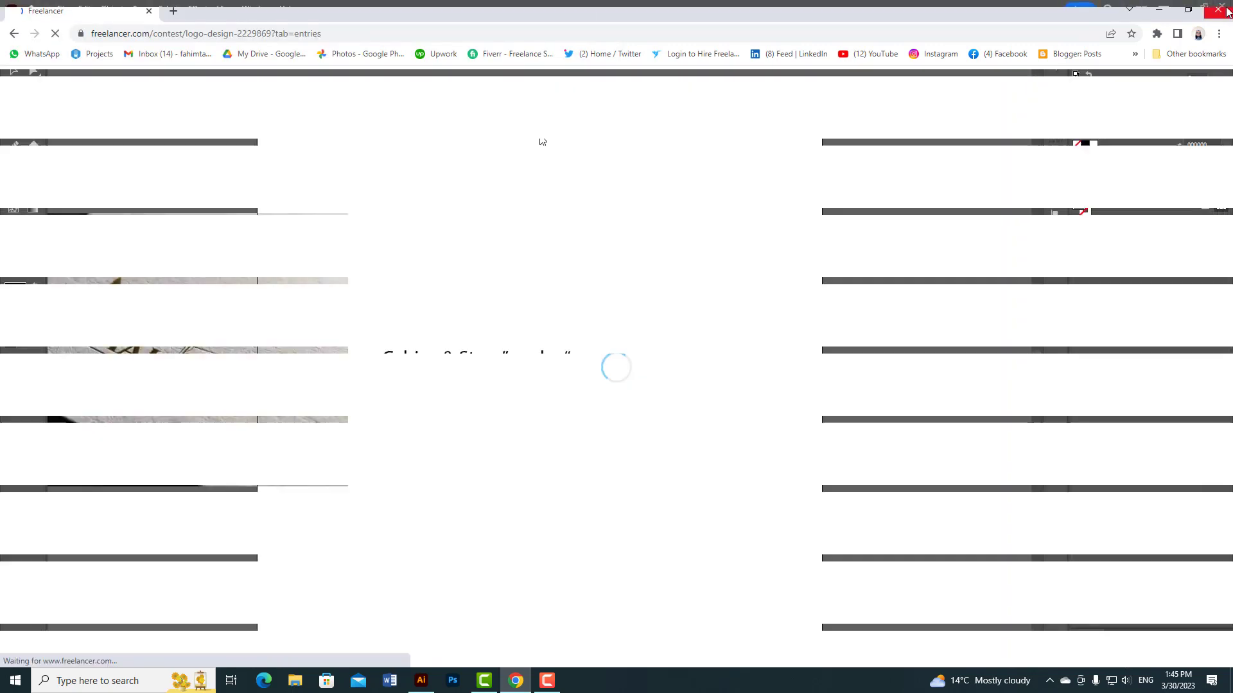
In the Eastpoint document in Illustrator, split the wording into separate text objects for "The", "Eastpoint" and "Cabins & Stays"
left_click_drag(547, 364, 513, 264)
type("The Eastpoint")
left_click(545, 344)
left_click(523, 268)
left_click(13, 116)
key("ctrl+x")
left_click(14, 69)
key("ctrl+v")
Move "The" up near the artboard's upper edge and enlarge "Eastpoint" to about 179 pt
left_click_drag(535, 358, 490, 174)
left_click(512, 265)
left_click_drag(563, 275, 626, 330)
Set "Eastpoint" in all-caps A850-Roman Bold and move it below the "Cabins & Stays" line
left_click(1142, 58)
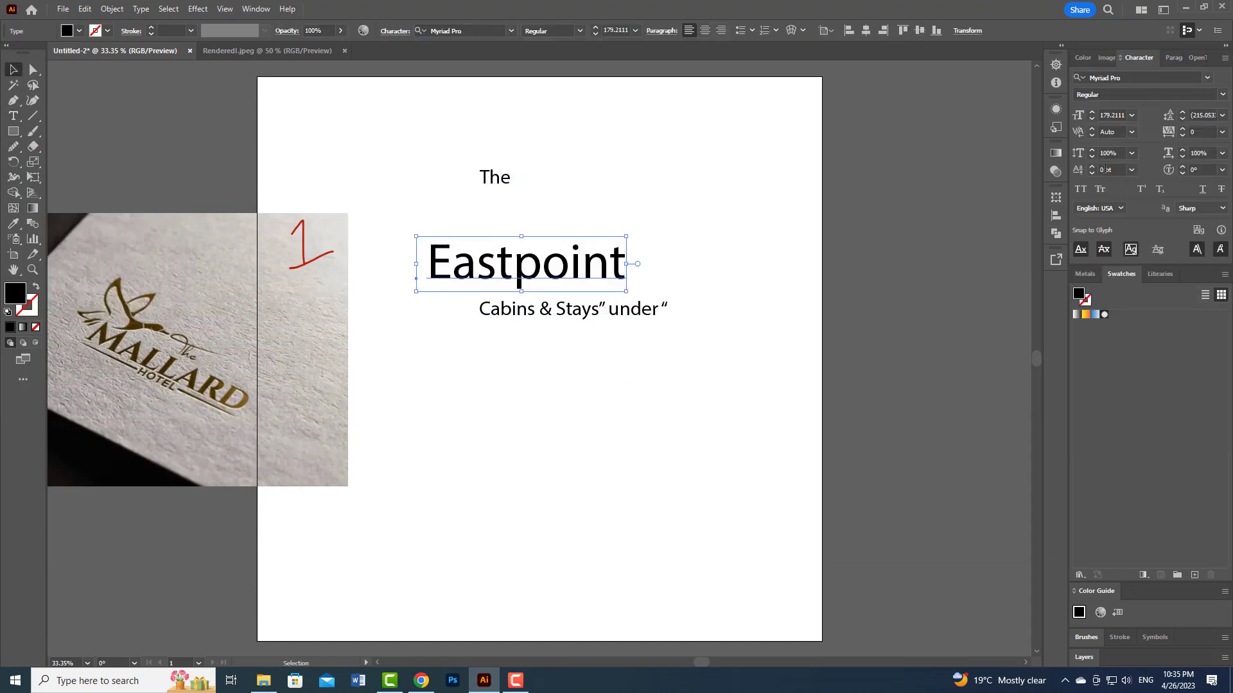
left_click(1081, 188)
left_click(1208, 78)
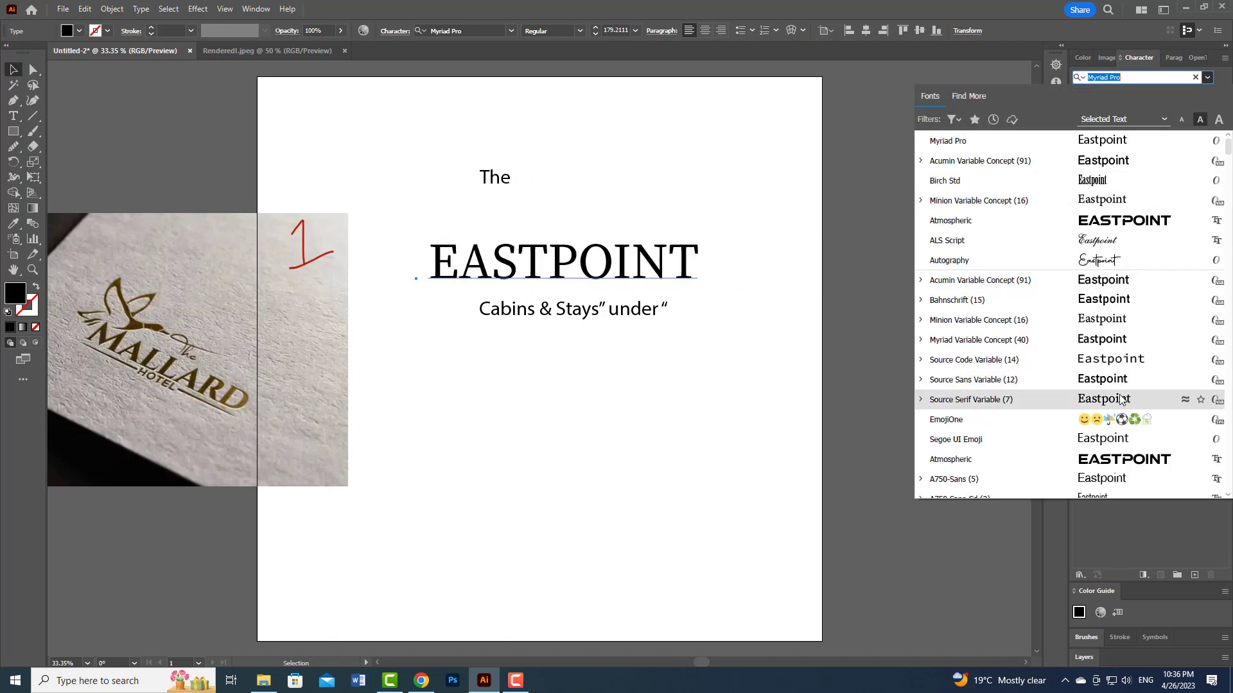
scroll(1117, 411, "down", 2)
left_click(1119, 424)
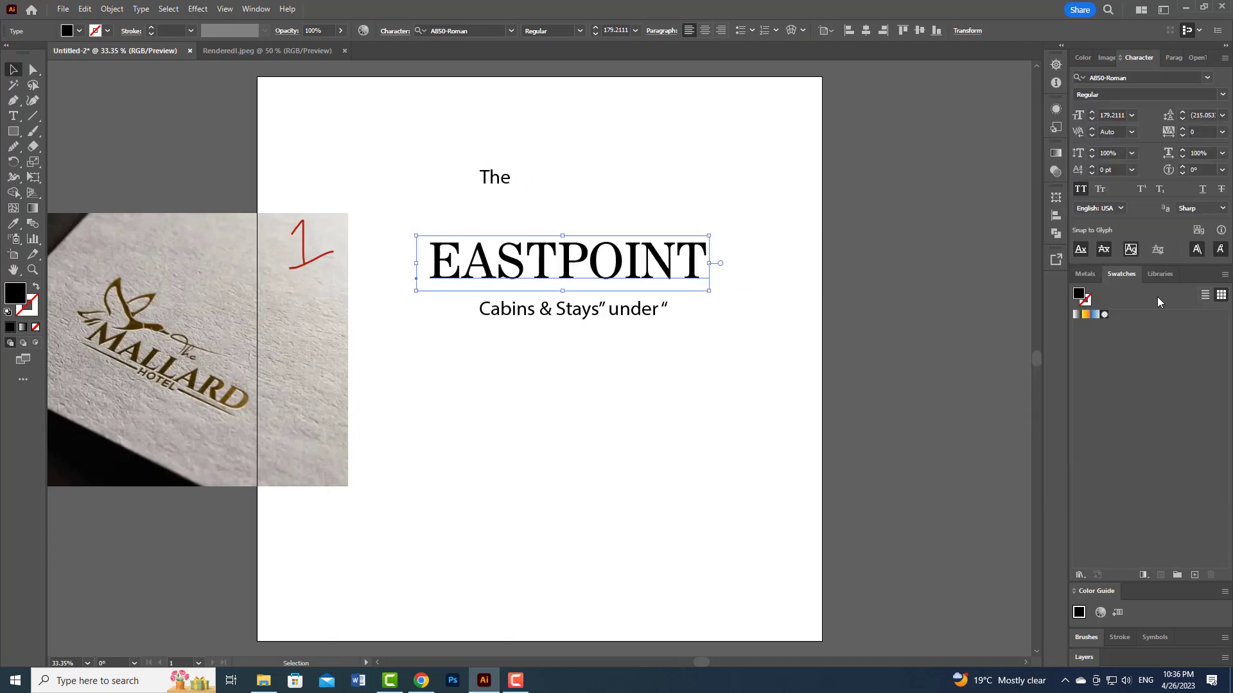
left_click(1222, 95)
left_click(1181, 149)
left_click_drag(728, 247, 692, 379)
left_click(724, 336)
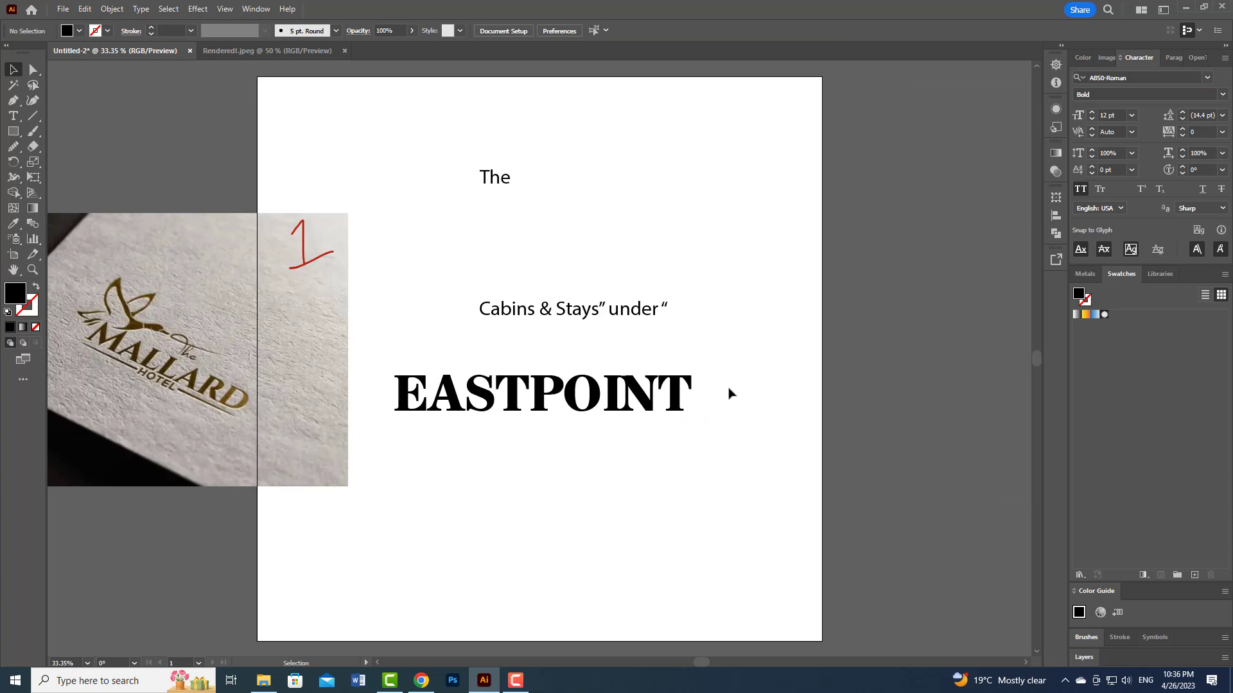
Move the "Cabins & Stays" text below EASTPOINT and delete the trailing "under" and quotation marks
left_click_drag(557, 310, 636, 503)
left_click(14, 116)
key("BackSpace")
left_click(13, 70)
left_click(581, 480)
Place "Cabins & Stays" directly beneath EASTPOINT and set it in all caps
left_click_drag(538, 503, 578, 429)
left_click(581, 433)
left_click(1081, 189)
left_click(826, 464)
left_click(634, 500)
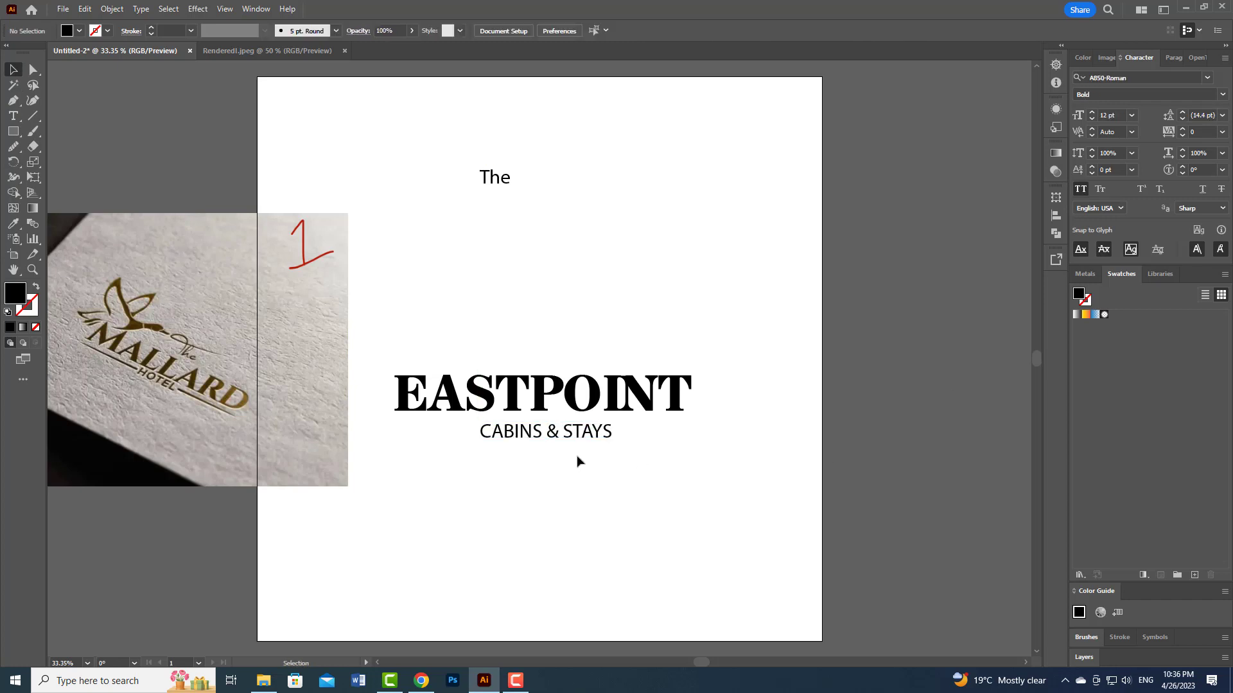
Raise CABINS & STAYS closer to EASTPOINT and centre it horizontally on that word
left_click(32, 117)
left_click(14, 70)
left_click(564, 427)
left_click(565, 407, "shift")
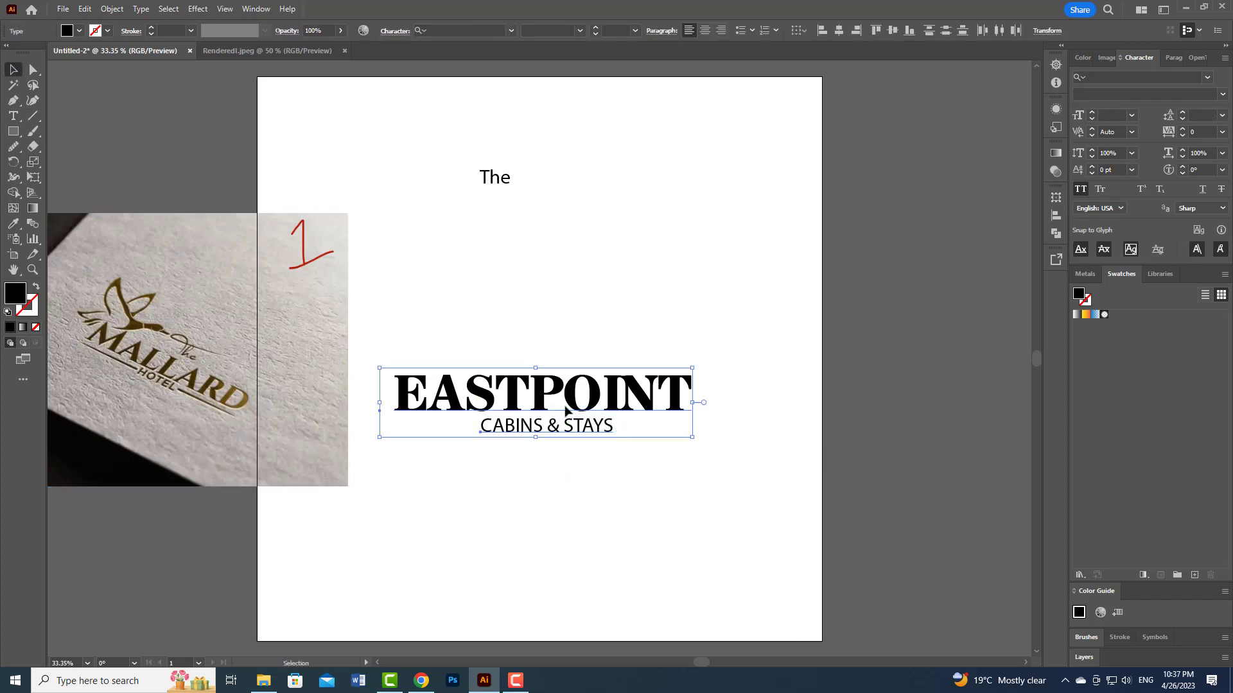
left_click(566, 407)
left_click(837, 31)
left_click(725, 243)
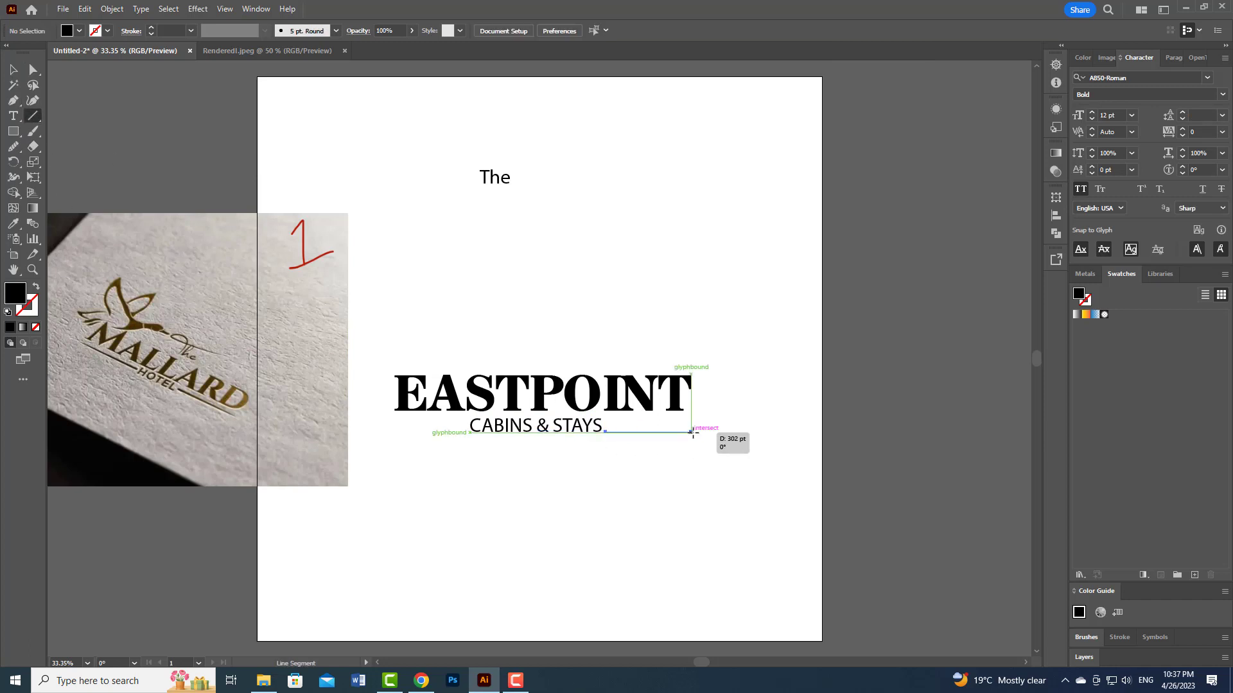
Draw a horizontal line about 302 pt long from CABINS & STAYS to EASTPOINT's right edge, with a 7 pt stroke and tapered width profile
left_click_drag(692, 433, 691, 432)
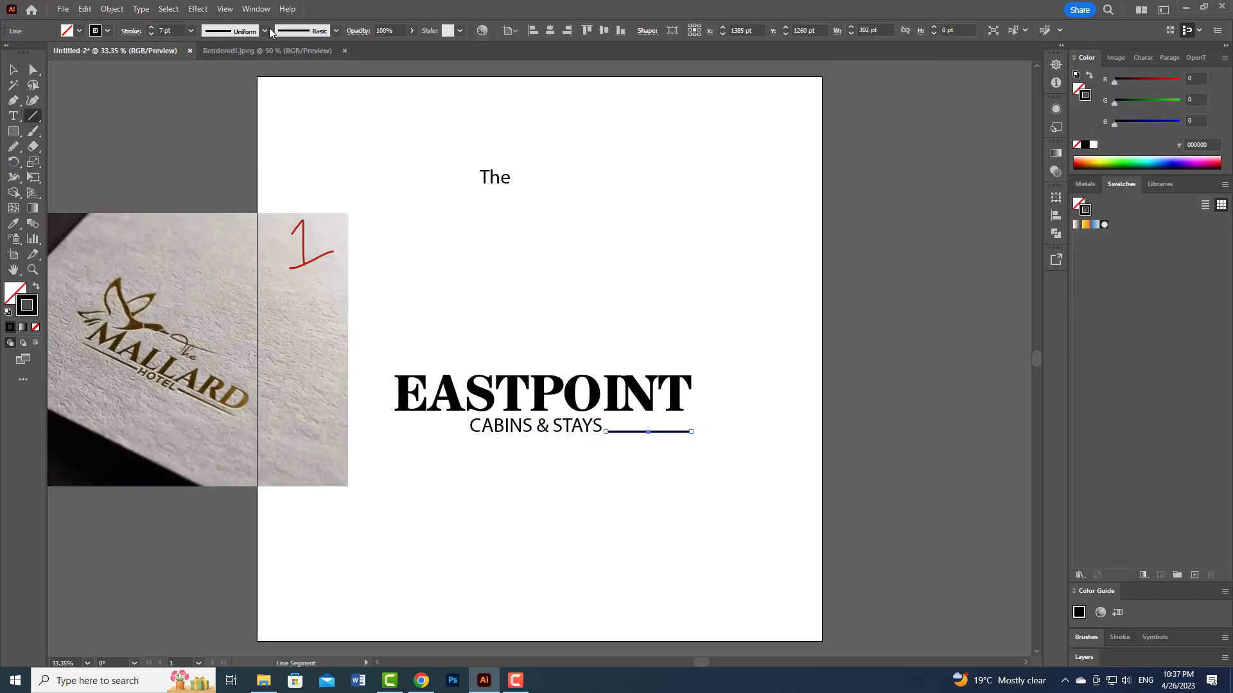
left_click(265, 31)
left_click(240, 132)
left_click(14, 70)
Reflect a copy of the tapered line and place it on the left side of CABINS & STAYS
scroll(619, 429, "up", 1)
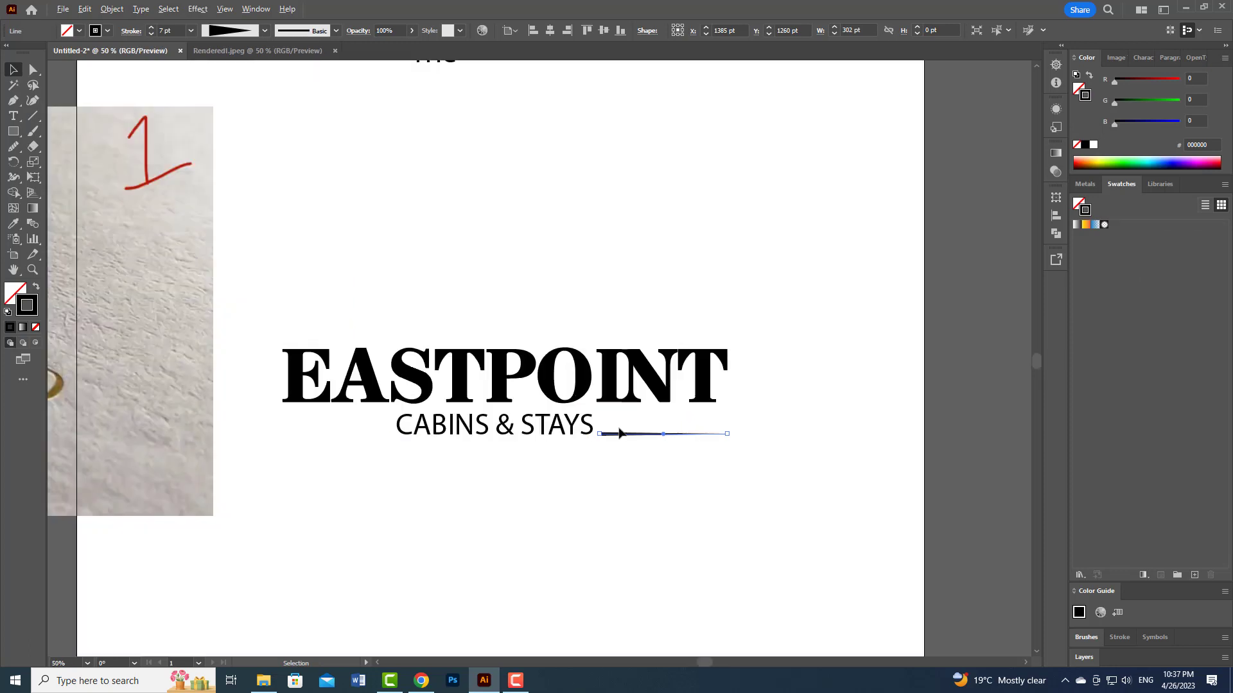
scroll(619, 429, "up", 1)
right_click(617, 437)
mouse_move(647, 355)
left_click(787, 403)
left_click(821, 448)
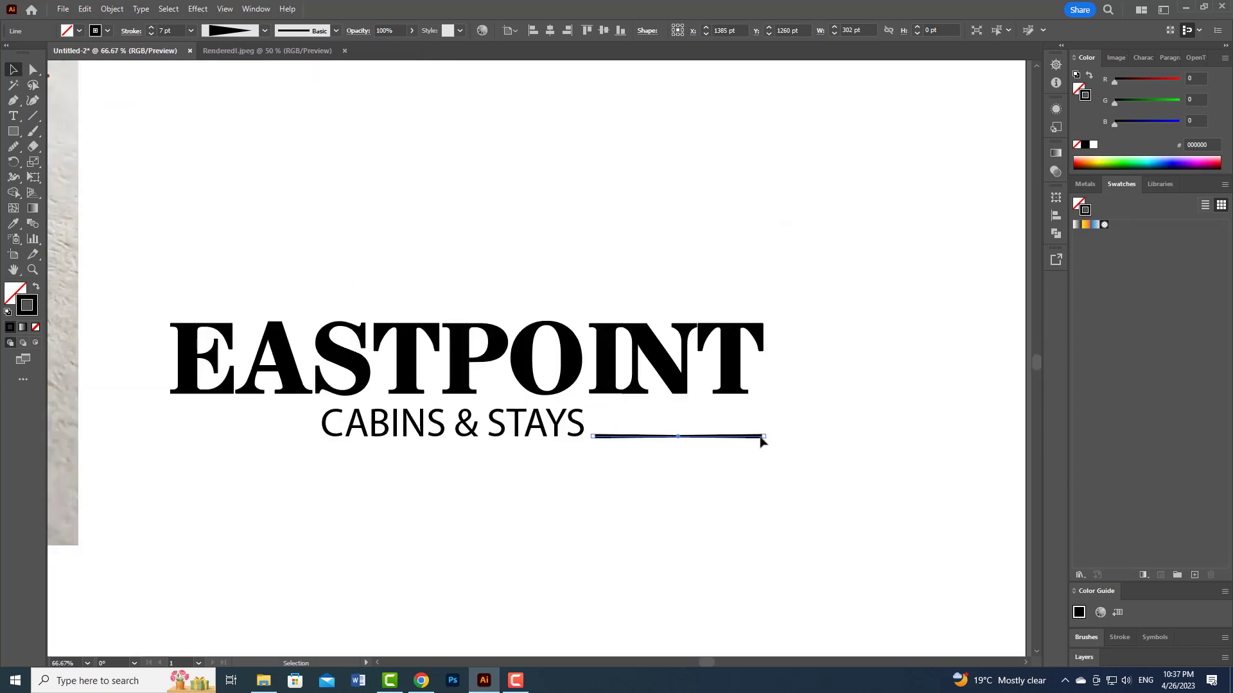
left_click_drag(761, 440, 312, 440)
left_click(332, 486)
scroll(408, 517, "down", 2)
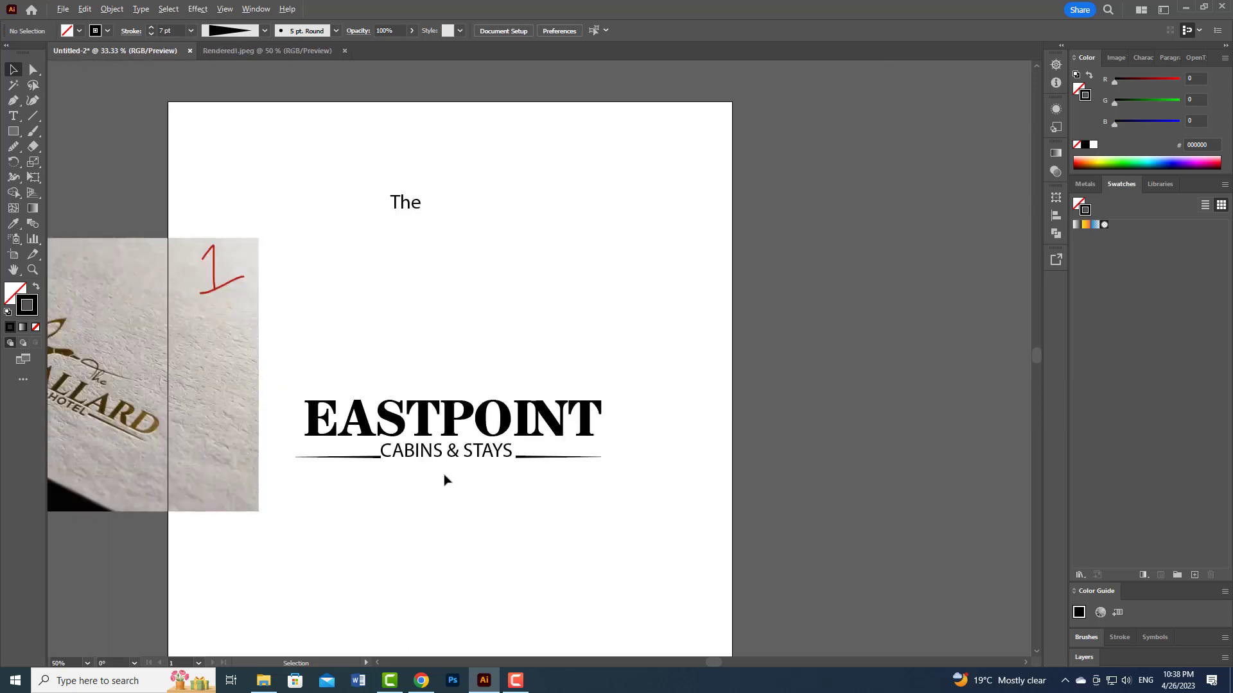
Raise the two tapered lines to the mid-height of CABINS & STAYS and centre the text between them
left_click(413, 454)
left_click_drag(539, 460, 540, 452)
left_click(515, 513)
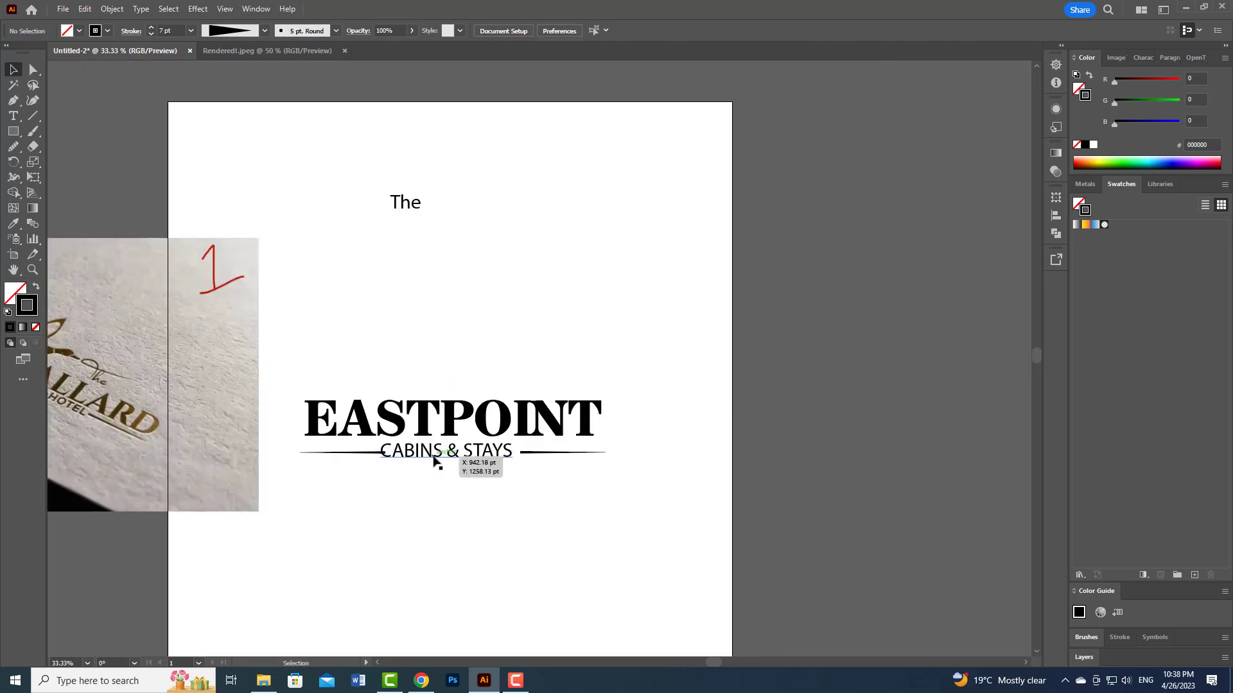
left_click_drag(432, 456, 437, 455)
left_click(454, 489)
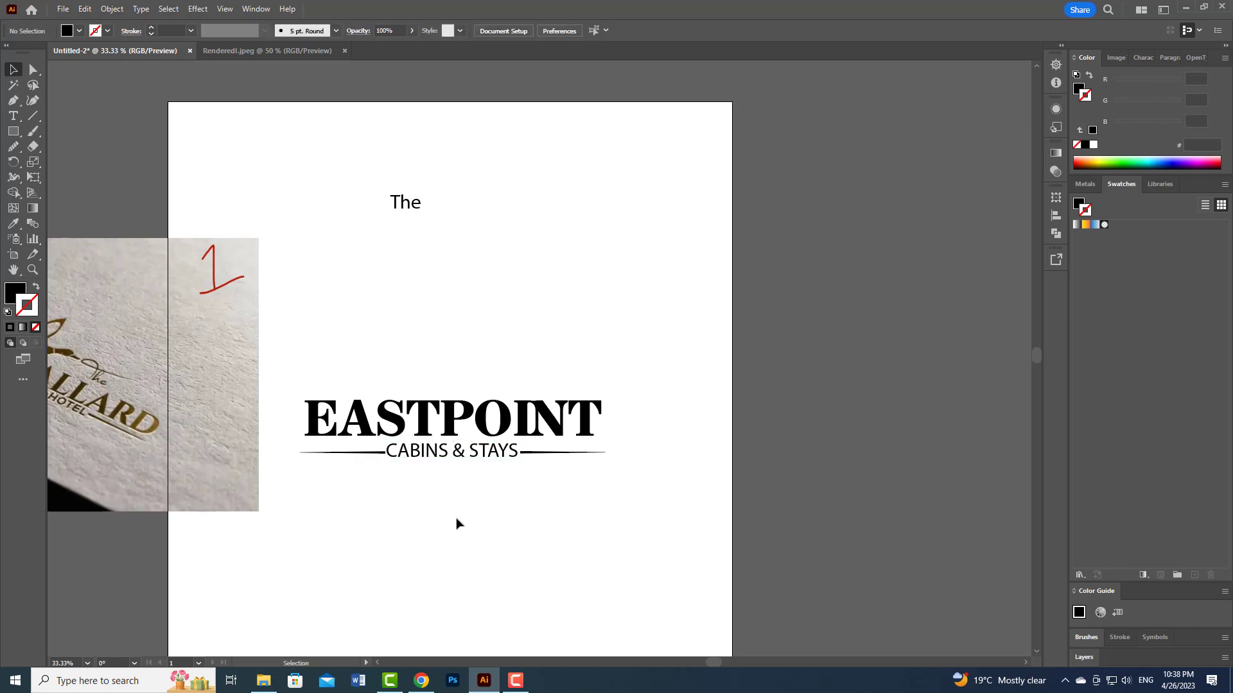
Enlarge "The" to about 107 pt above the middle of EASTPOINT and set it in the Artistic-Regular font
left_click(416, 210)
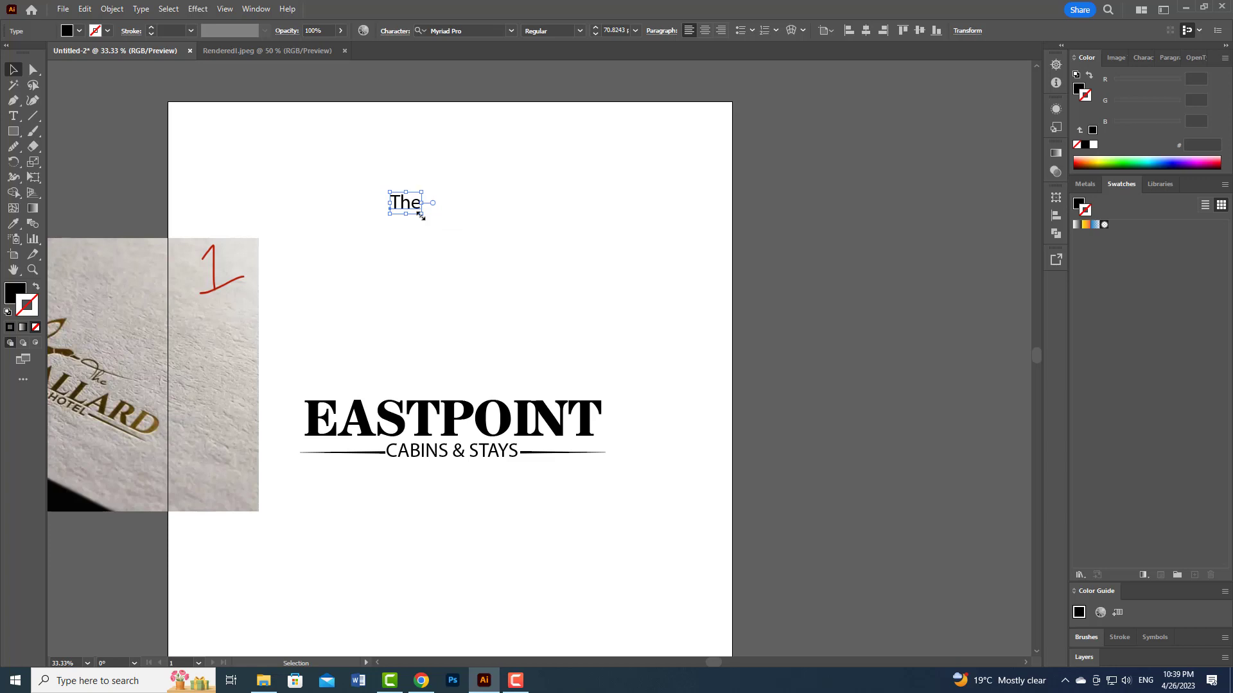
left_click_drag(430, 226, 478, 377)
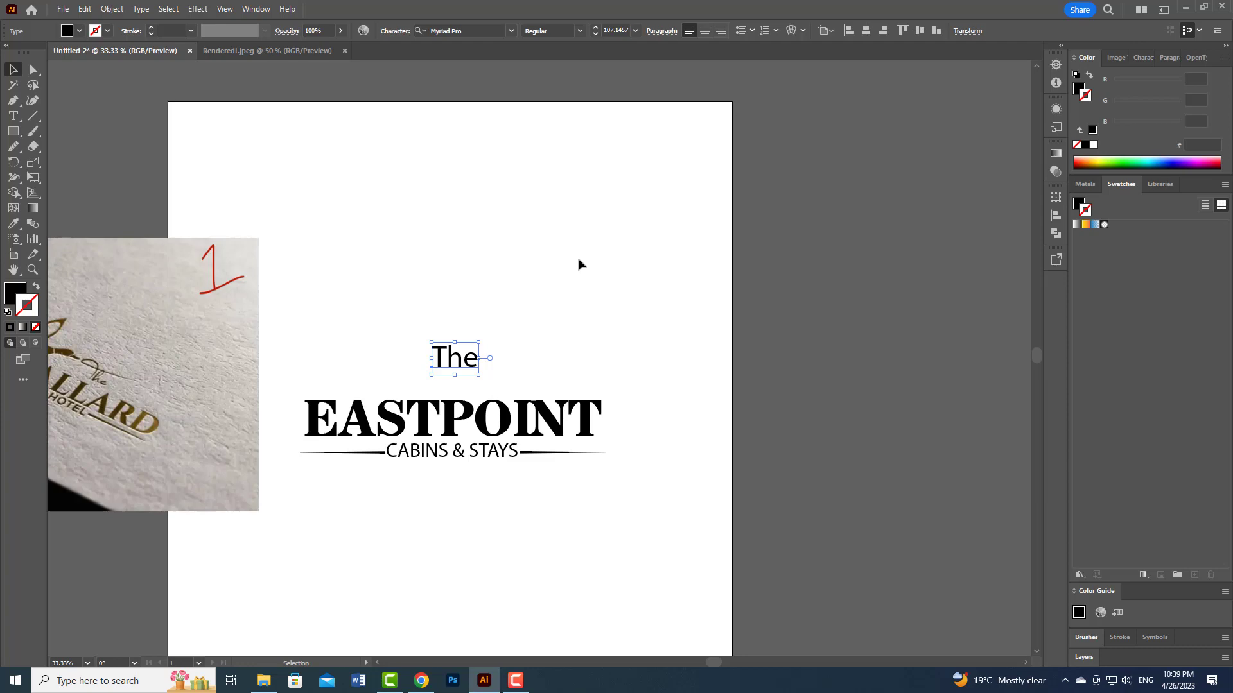
left_click(1143, 58)
left_click(1207, 77)
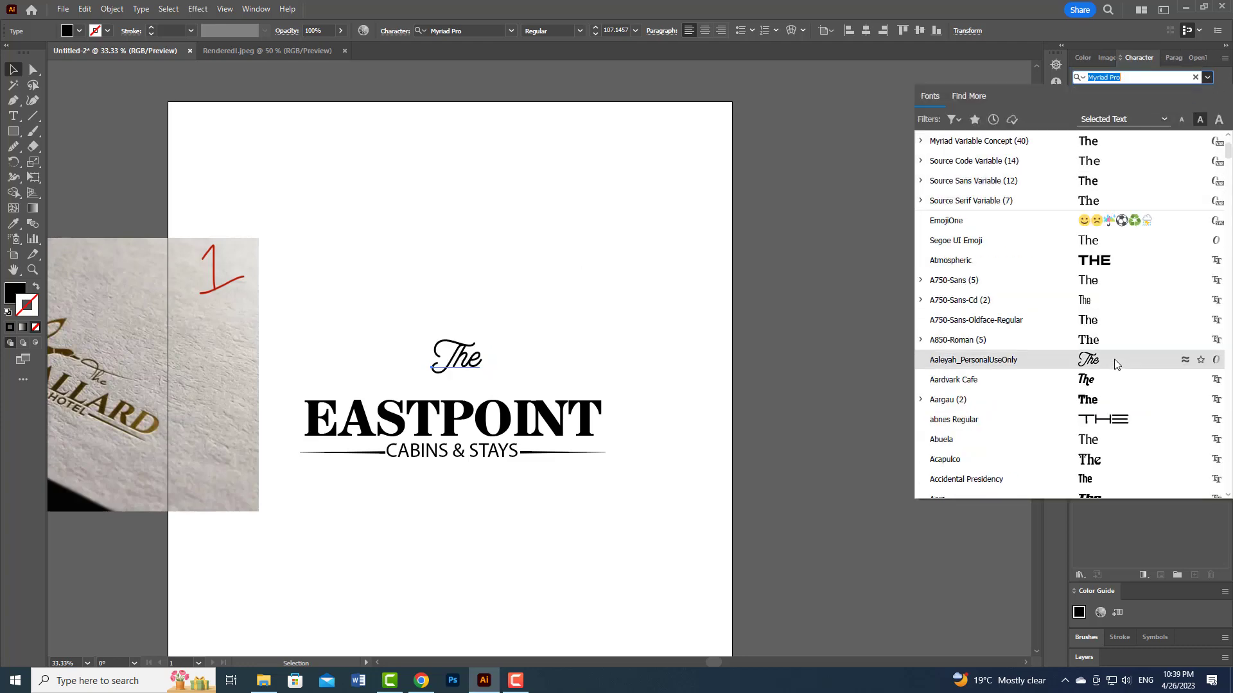
scroll(1116, 359, "down", 3)
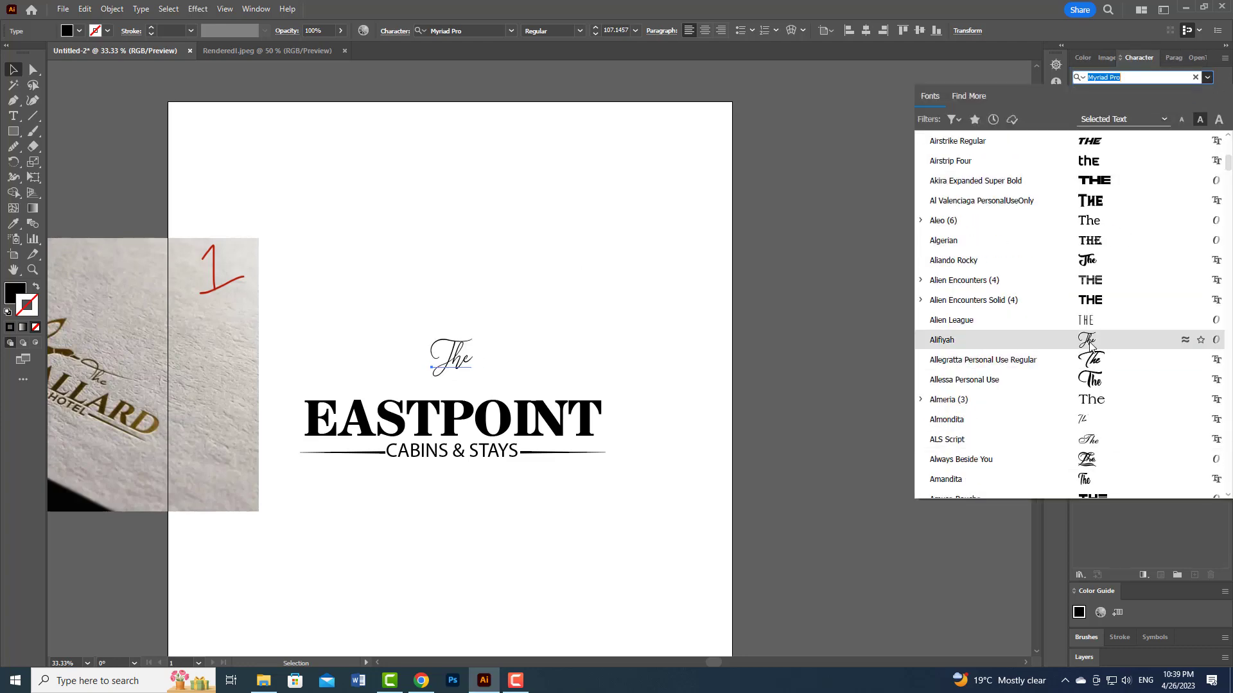
scroll(1090, 345, "down", 12)
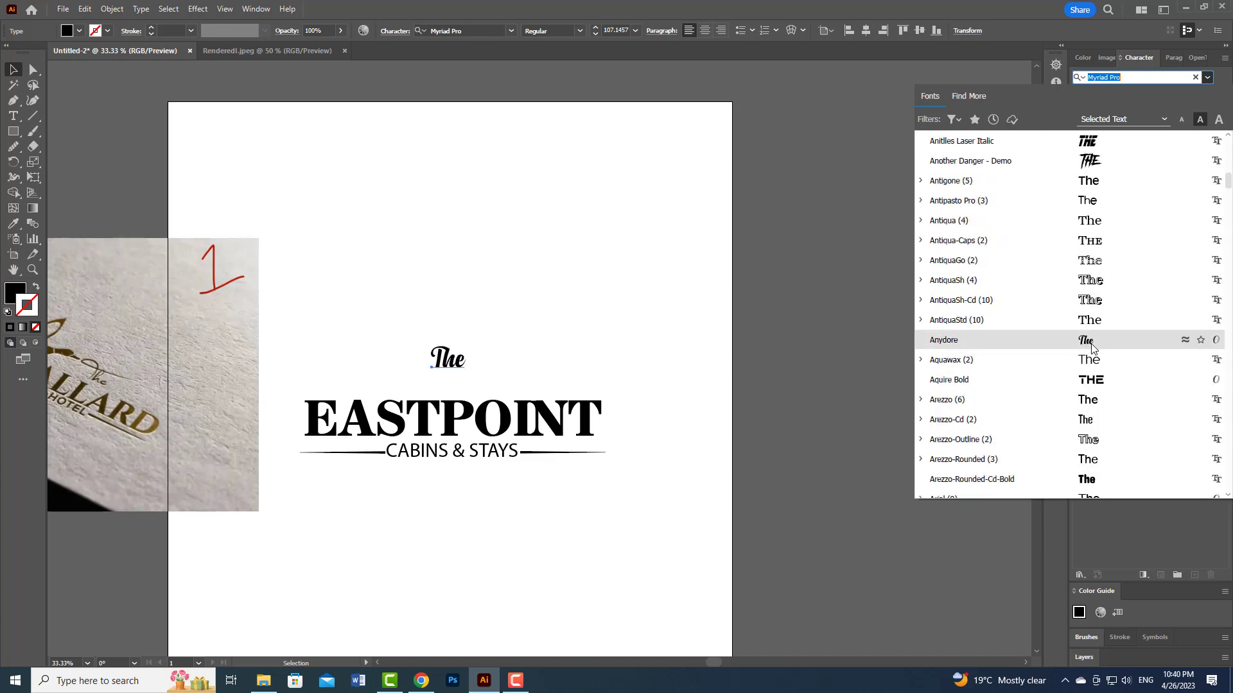
left_click(1086, 448)
Draw a swash with the Pen tool from the T's crossbar, looping back left above "The", with a black stroke and no fill
scroll(458, 365, "up", 4)
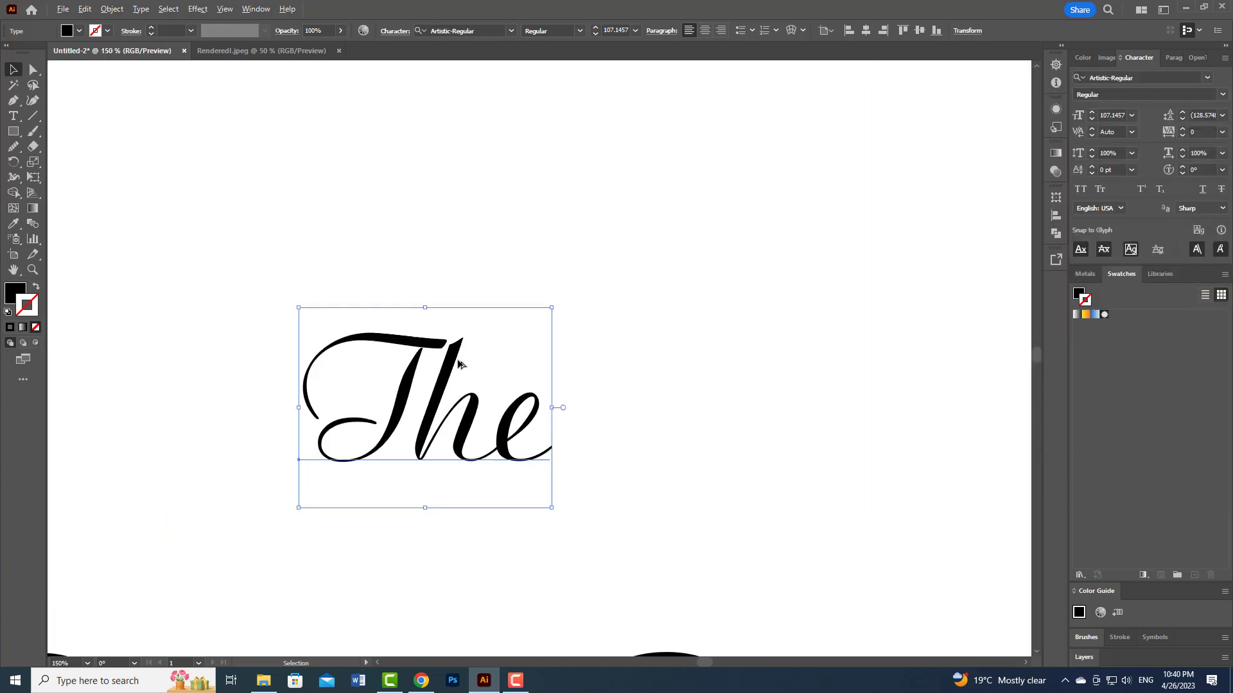
left_click(12, 102)
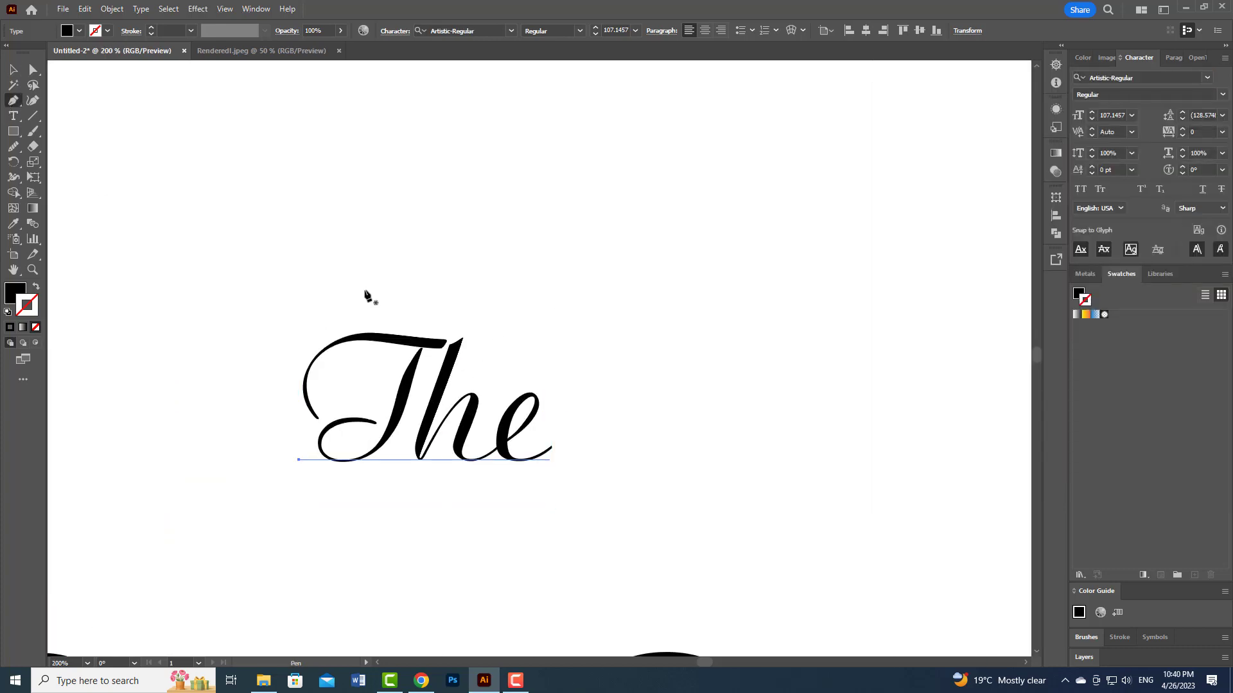
left_click(445, 342)
left_click_drag(530, 338, 545, 309)
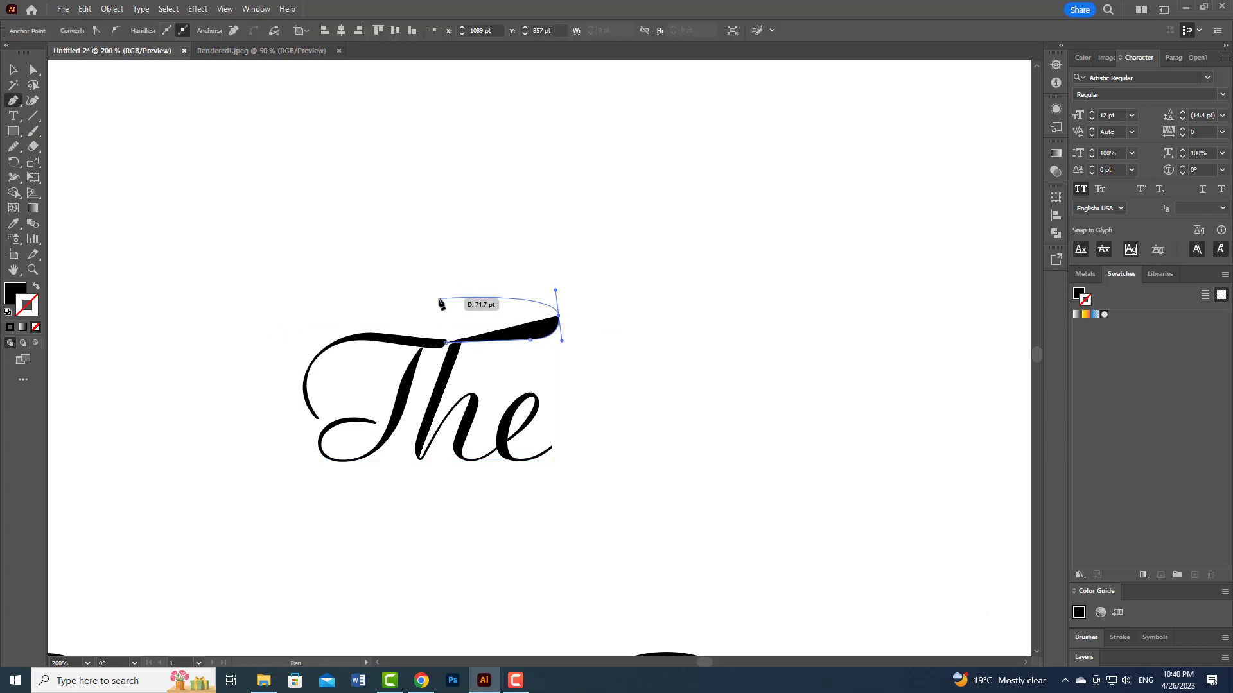
left_click(120, 296)
key("shift+x")
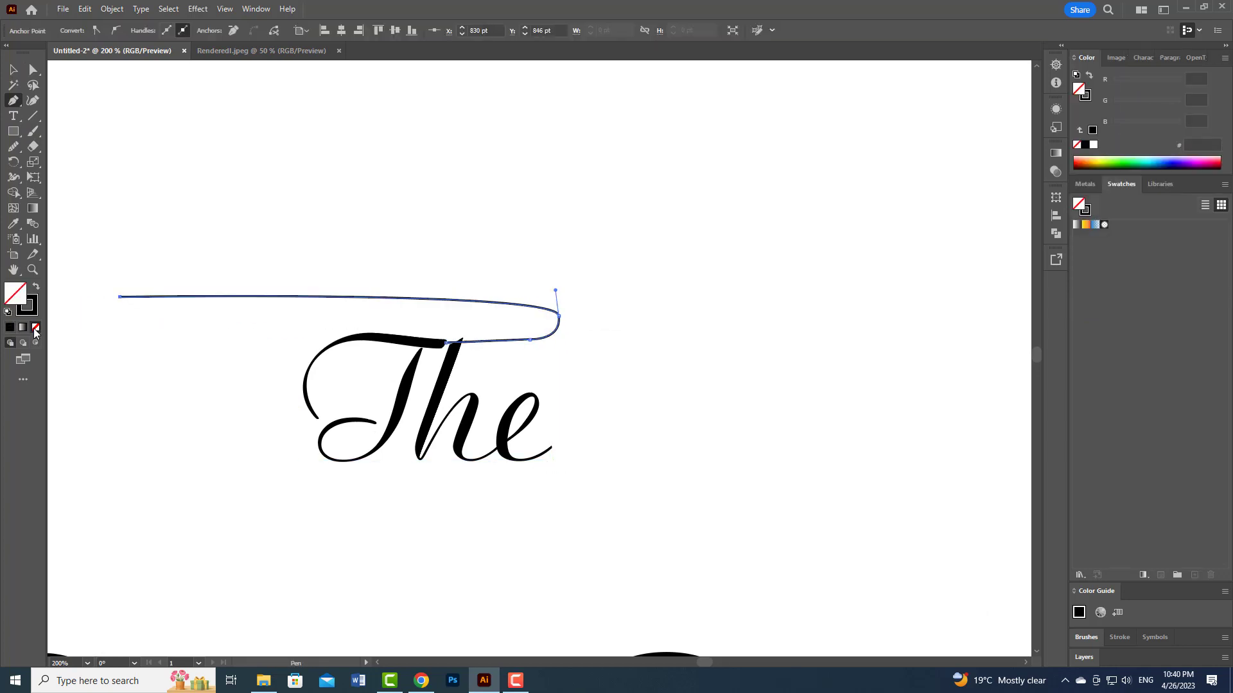
Even out the swash's curve with the Smooth tool
left_click(15, 70)
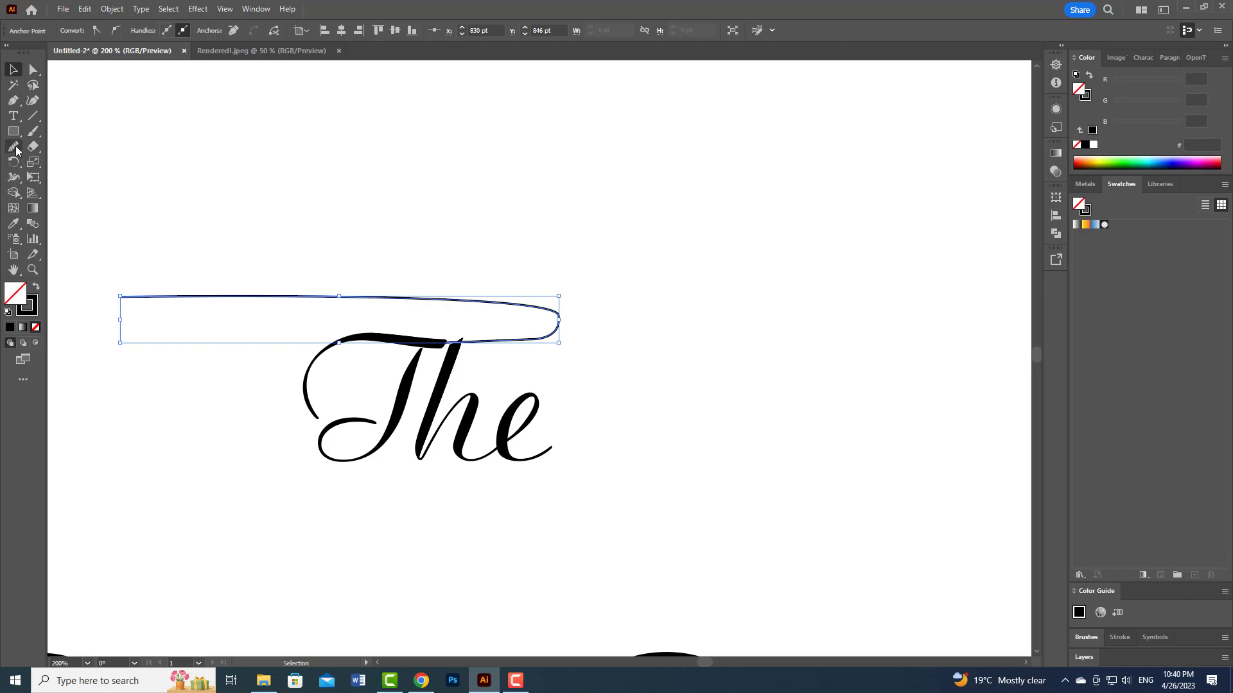
left_click(14, 147)
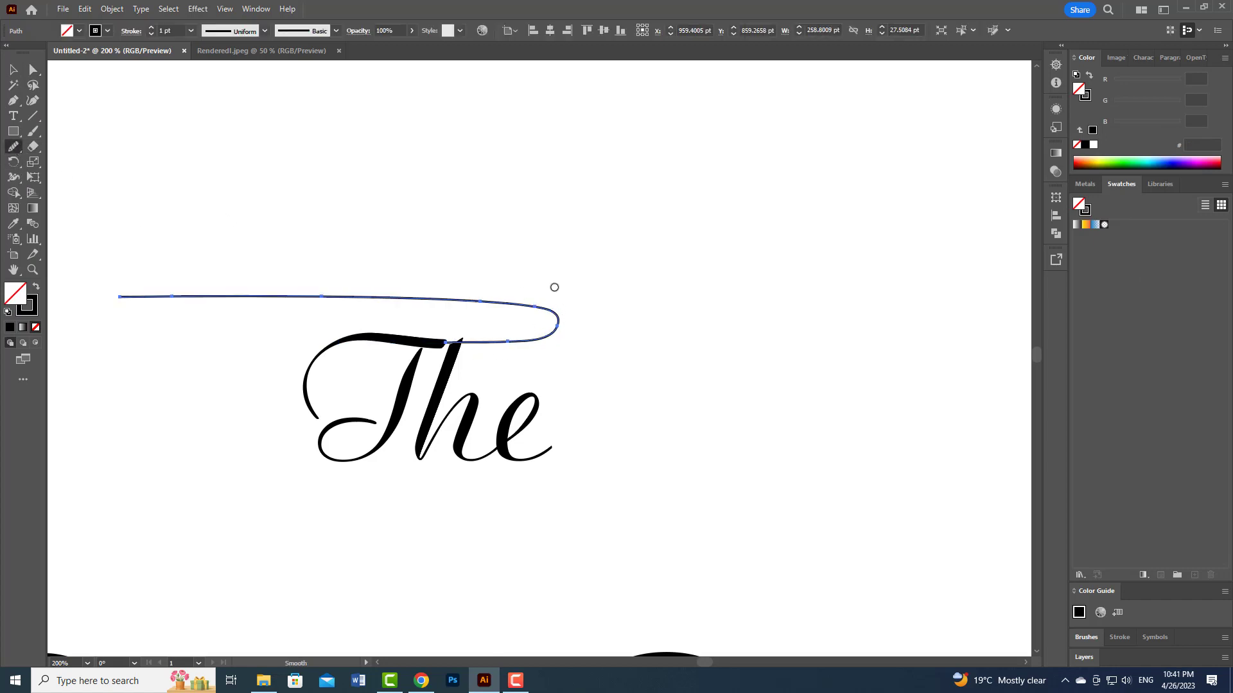
left_click(34, 71)
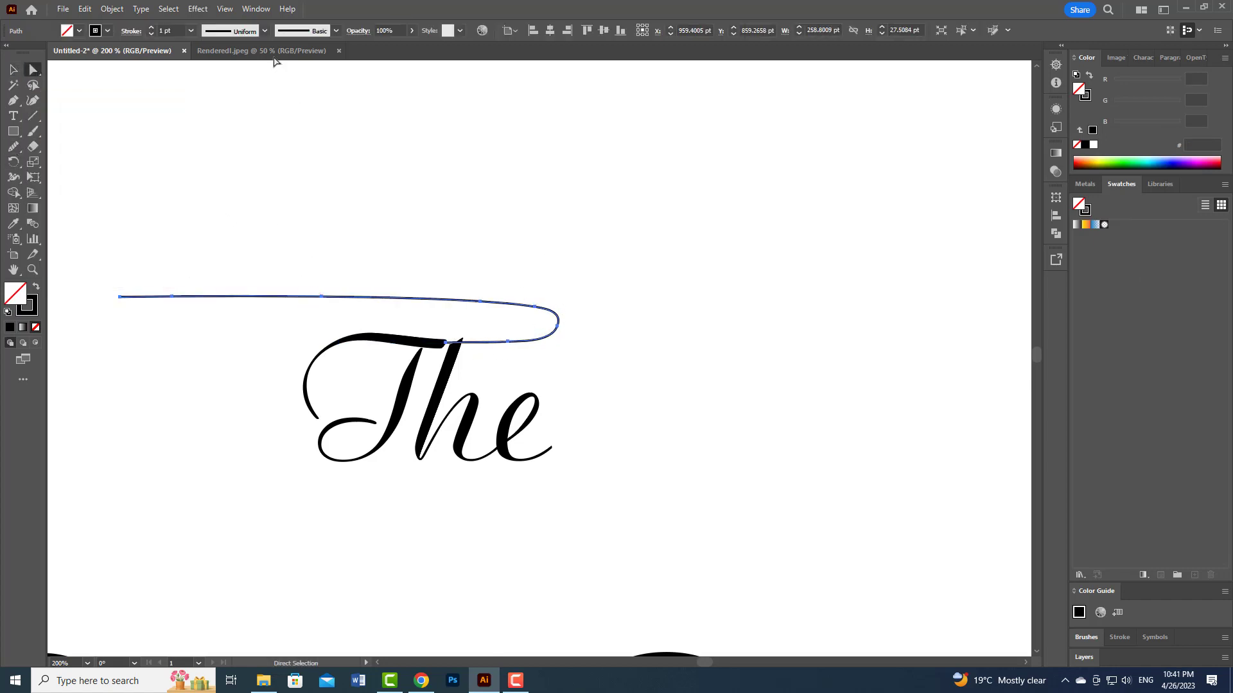
Apply a tapered width profile to the swash and set its stroke to 5 pt
left_click(264, 32)
left_click(221, 132)
scroll(152, 28, "up", 7)
scroll(152, 30, "down", 2)
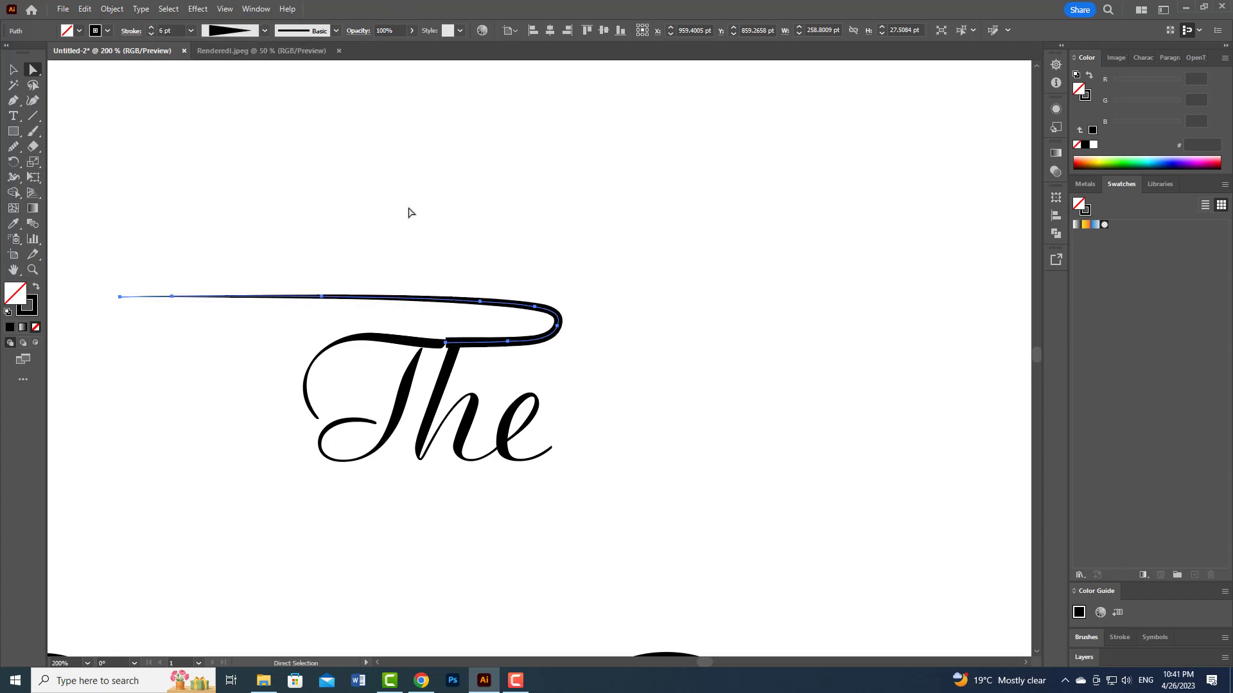
scroll(447, 347, "down", 5, "alt")
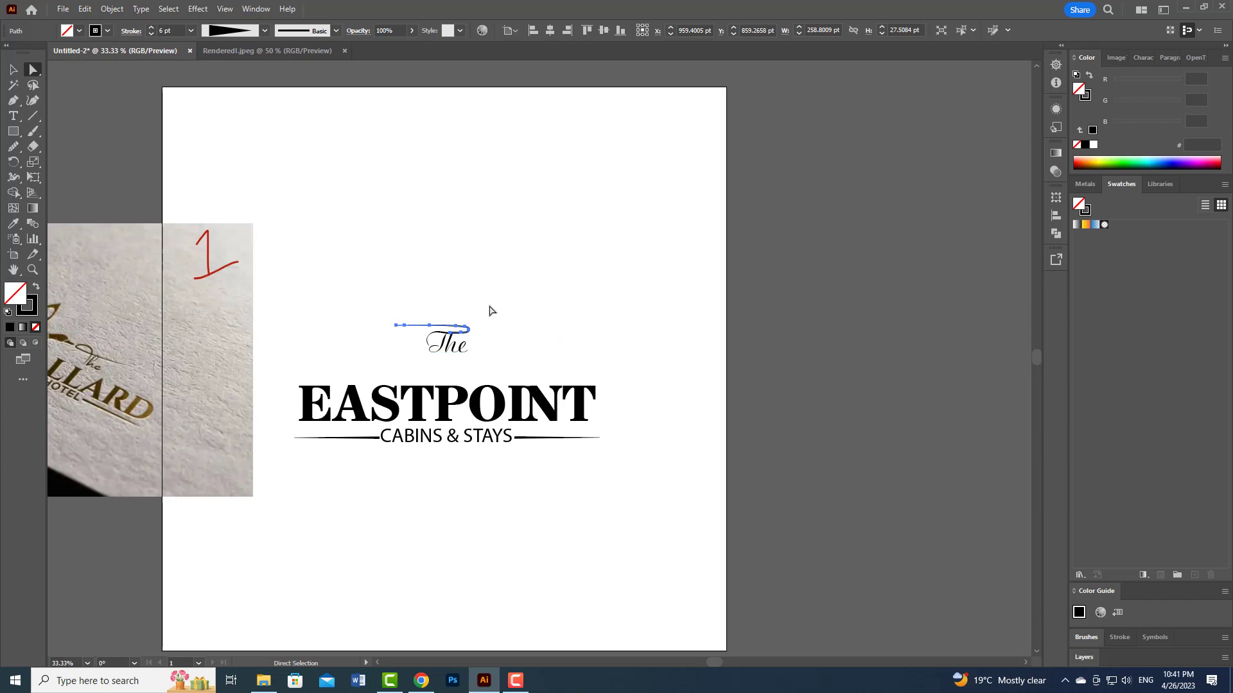
scroll(489, 311, "up", 9, "alt")
left_click(151, 34)
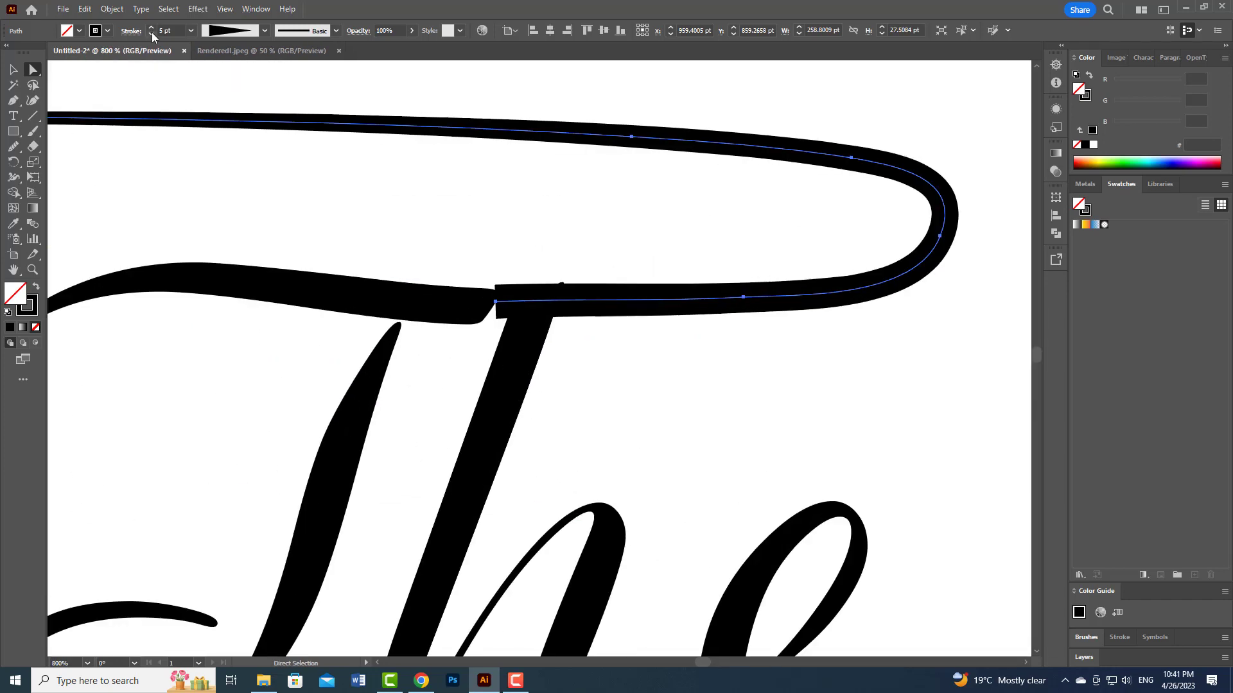
Extend the swash's thick end to overlap the T's crossbar and expand the swash's appearance
left_click_drag(495, 301, 427, 304)
key("v")
left_click(109, 9)
left_click(147, 189)
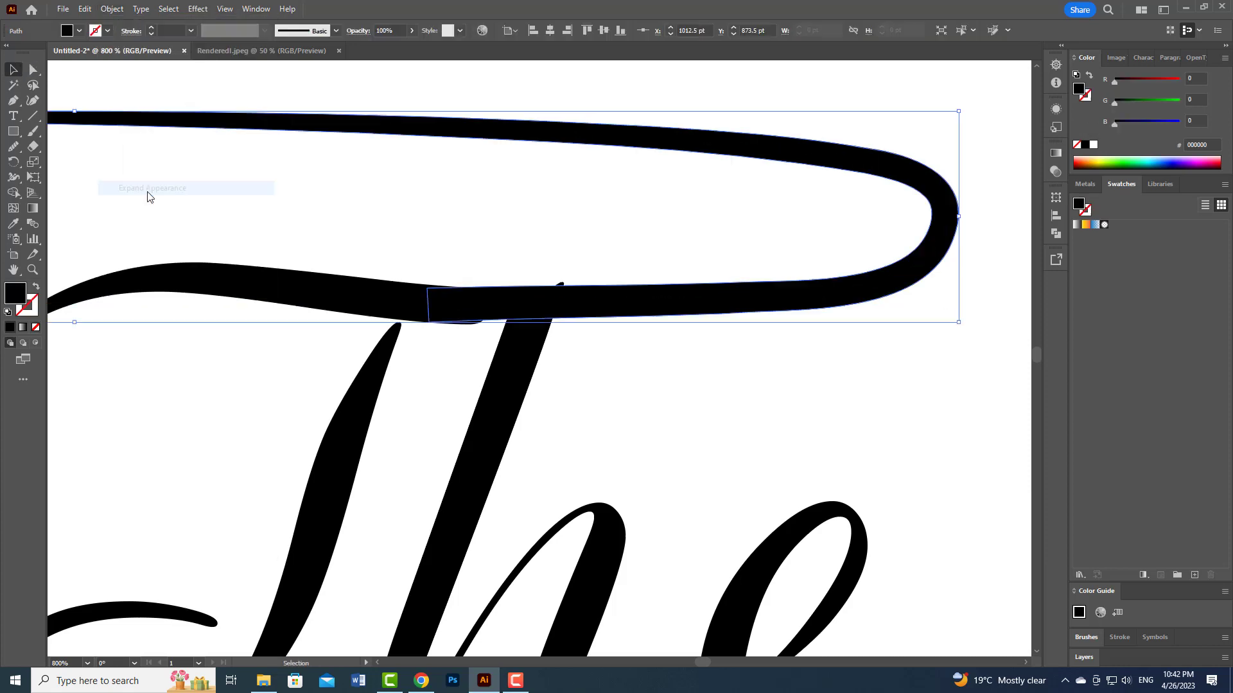
Convert the "The" text to outlines
left_click(551, 175)
left_click_drag(182, 80, 599, 543)
left_click(13, 193)
scroll(427, 470, "down", 3)
key("v")
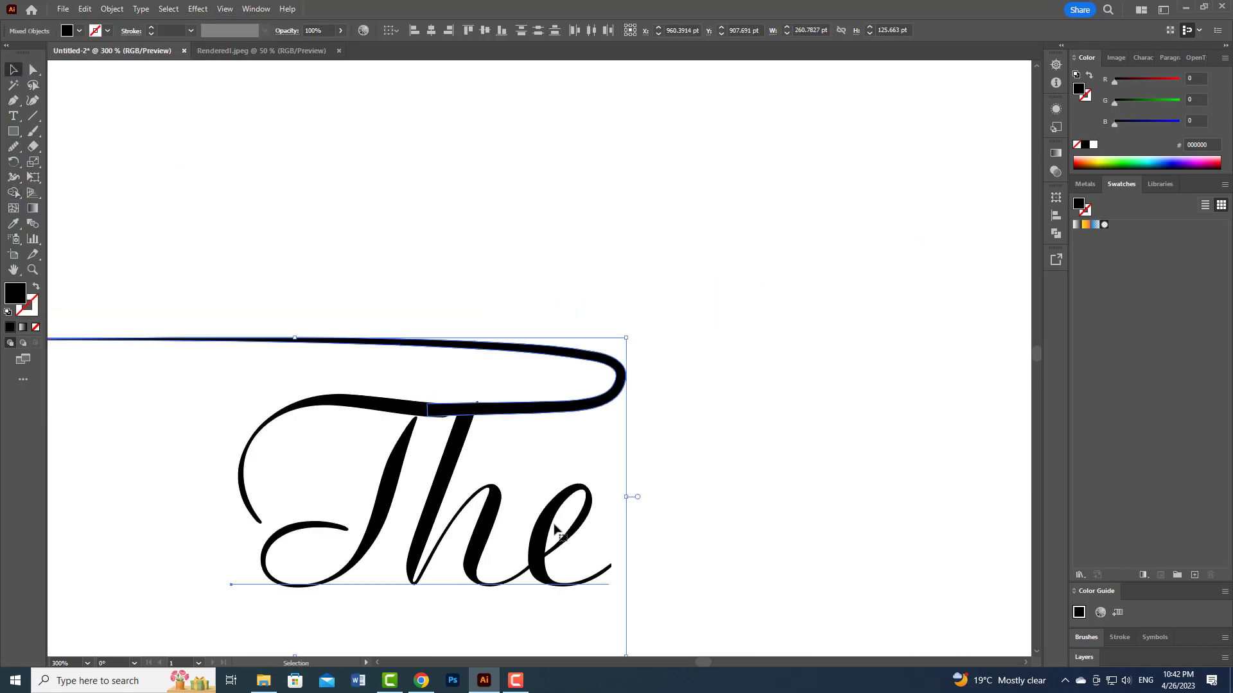
left_click(565, 534)
right_click(570, 536)
left_click(619, 328)
Remove the small tip of the h above the swash with the Shape Builder and unite the swash with the lettering
left_click_drag(652, 316, 524, 487)
scroll(432, 460, "up", 2)
scroll(543, 385, "up", 3)
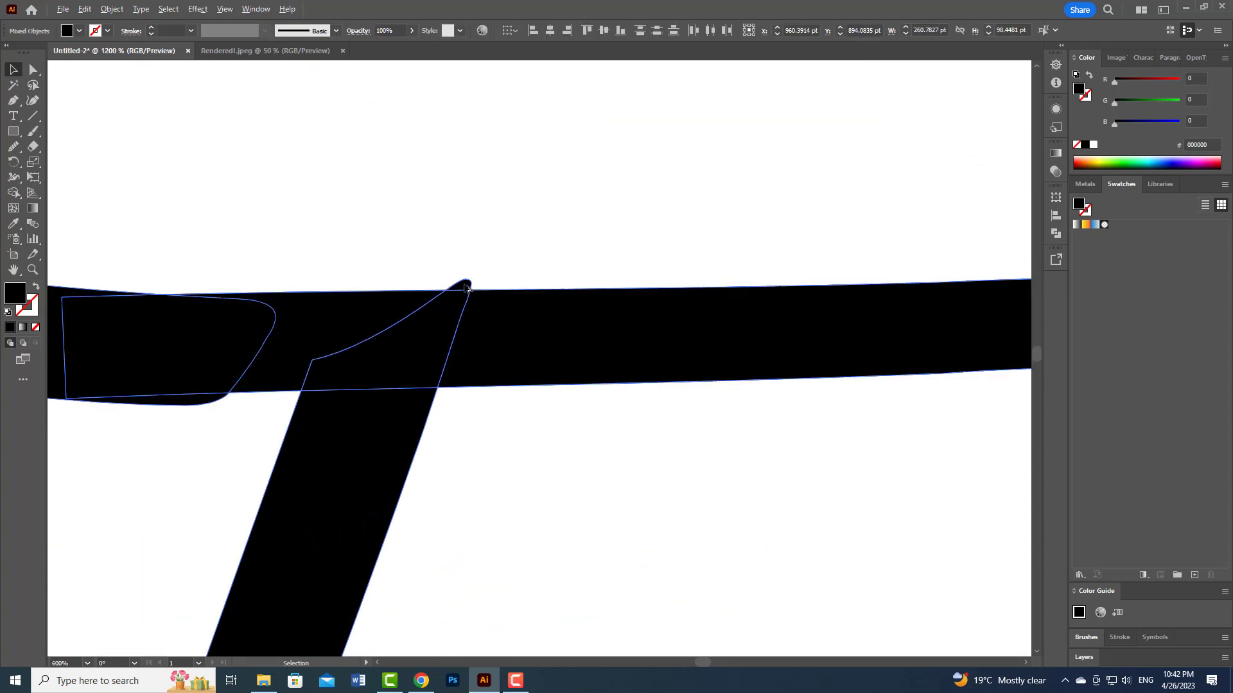
left_click(463, 286, "alt")
scroll(400, 408, "down", 3)
left_click(1055, 233)
left_click(906, 226)
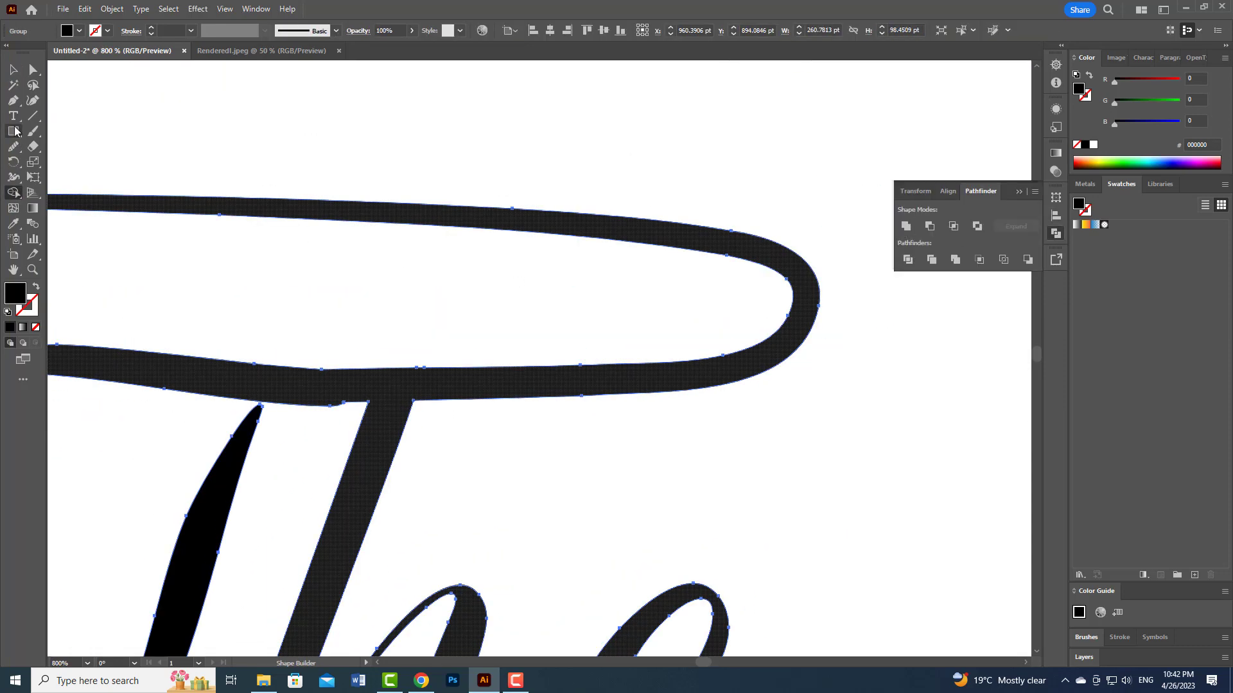
Even out the joint between the swash, the T's crossbar and the h with the Smooth tool
left_click(14, 146)
left_click_drag(329, 409, 338, 407)
left_click_drag(286, 368, 341, 369)
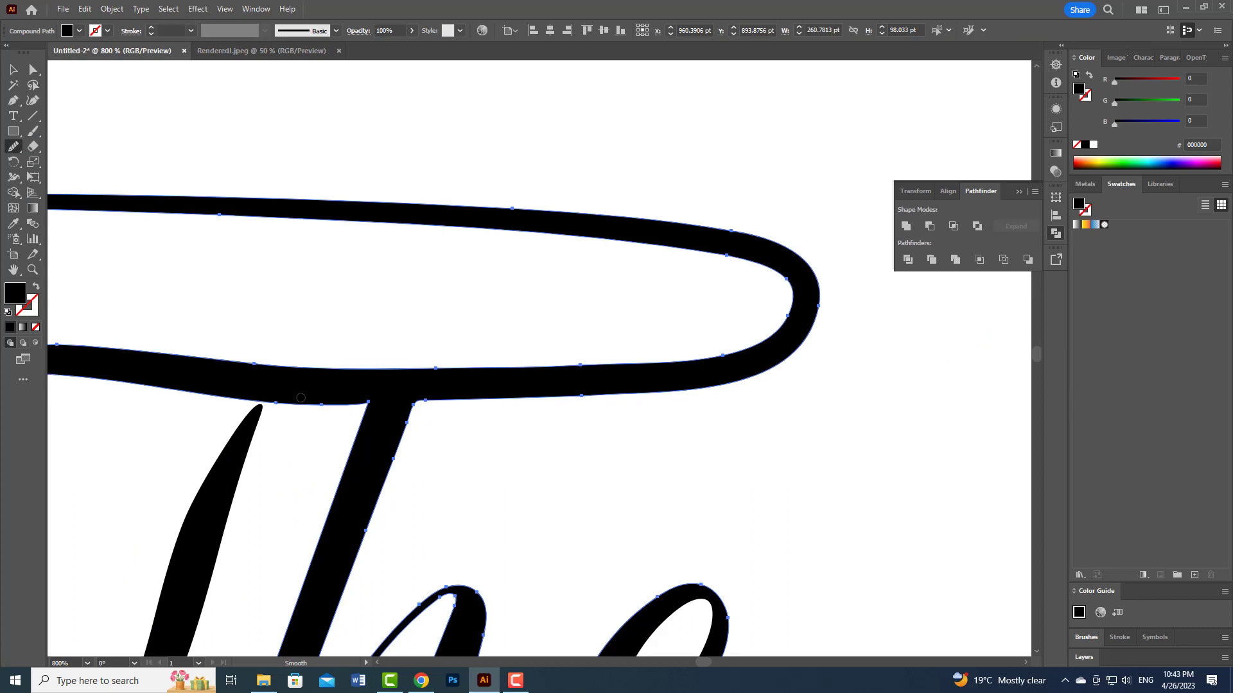
left_click_drag(247, 364, 528, 359)
scroll(438, 348, "down", 5)
key("v")
left_click(373, 334)
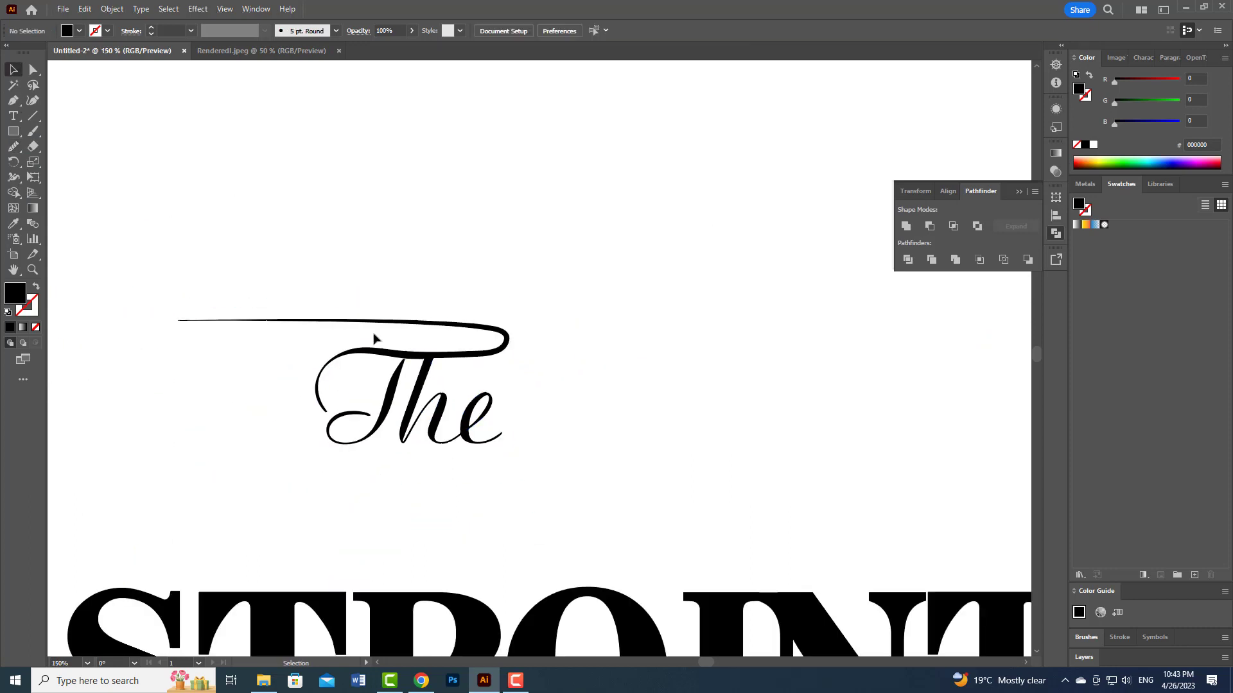
left_click(399, 388)
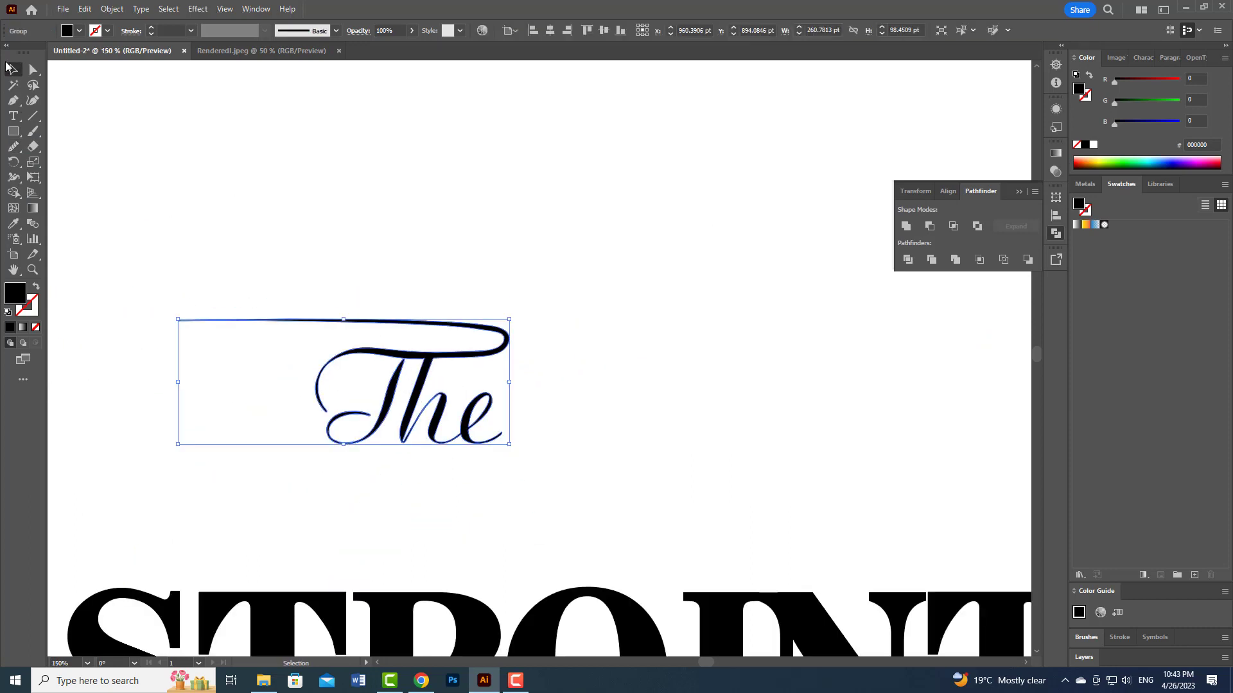
key("a")
scroll(414, 401, "up", 5)
left_click(14, 100)
left_click(303, 265)
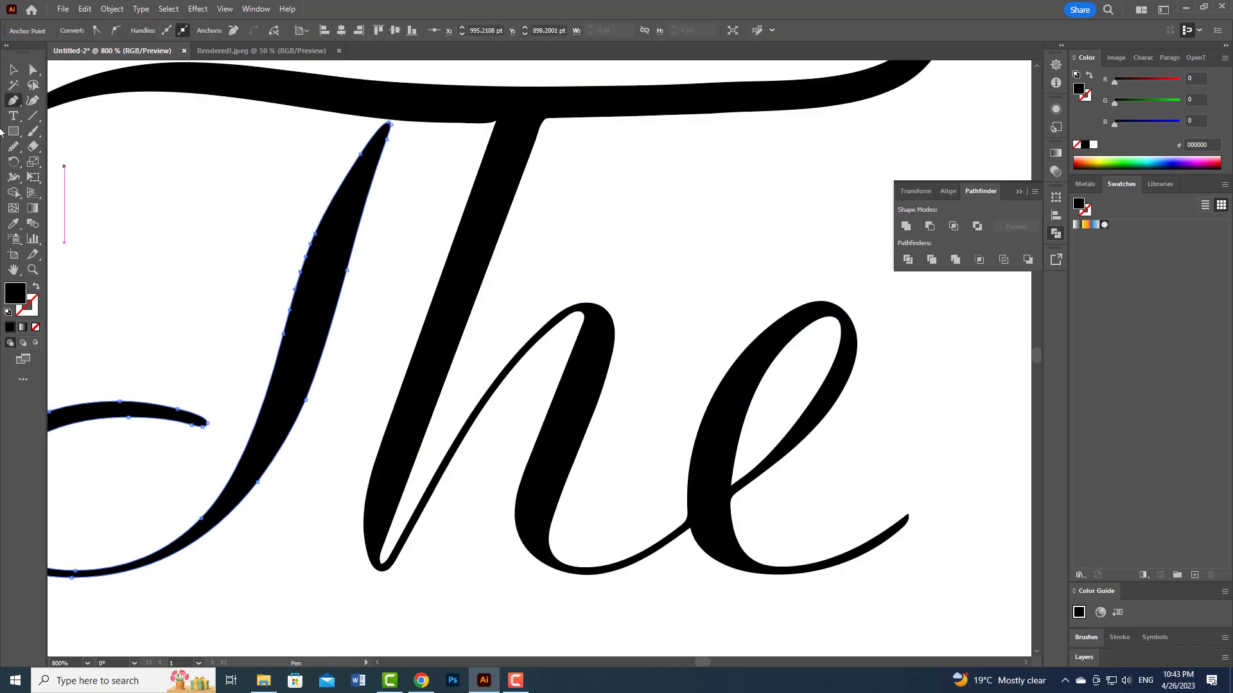
left_click(14, 69)
left_click(84, 154)
Draw a closed black-filled shape with the Pen tool that extends the T's stem up into the crossbar
left_click(13, 100)
left_click(303, 264)
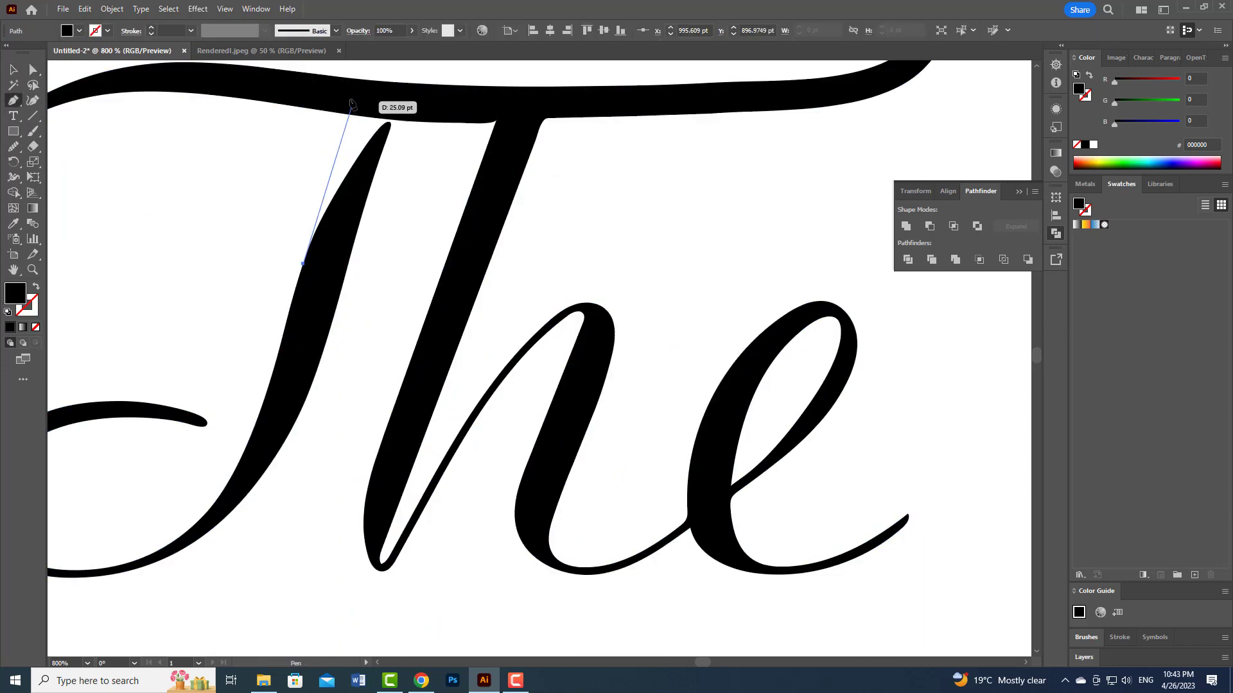
left_click(353, 102)
left_click(393, 109)
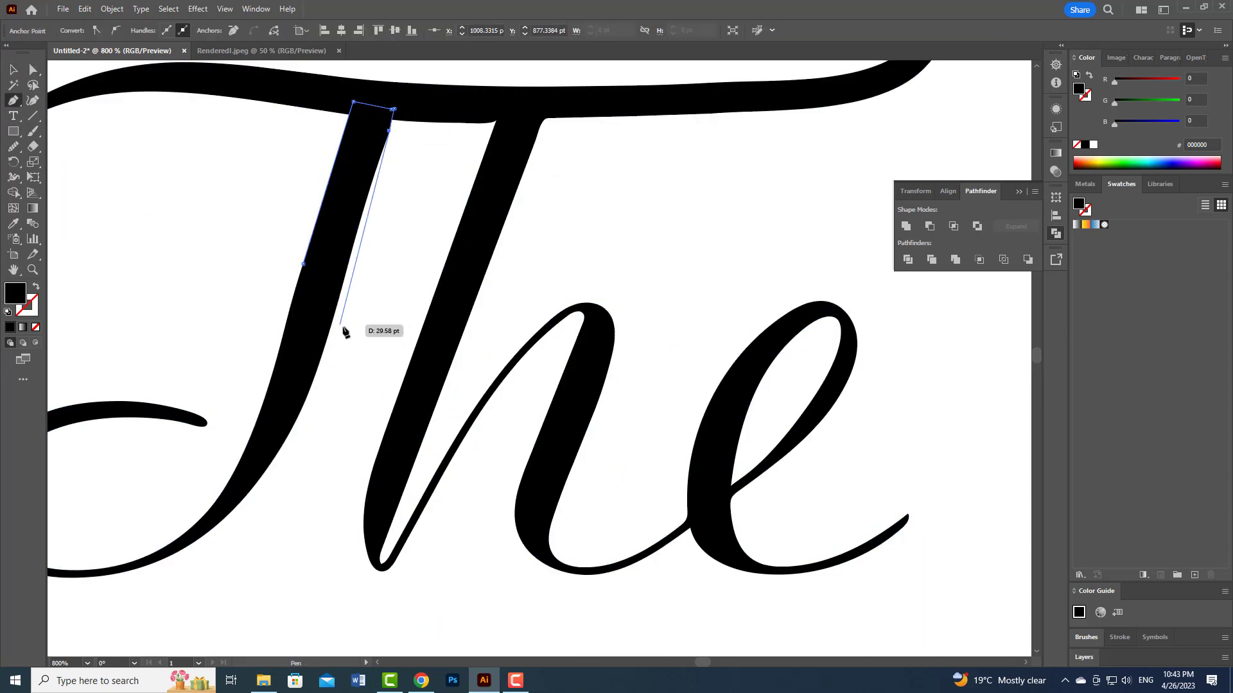
left_click(350, 263)
left_click(303, 264)
Unite the stem extension with the "The" lettering and its swash
key("v")
scroll(418, 260, "down", 3)
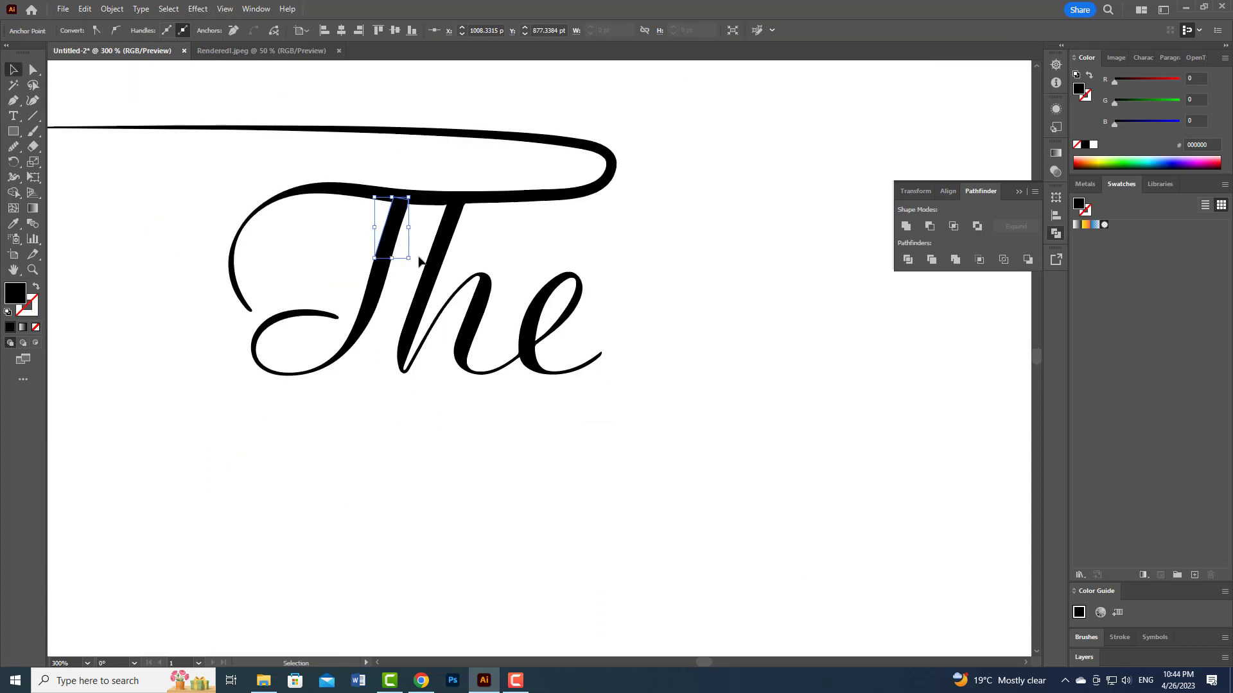
left_click_drag(260, 187, 422, 201)
scroll(419, 194, "up", 5)
left_click(906, 227)
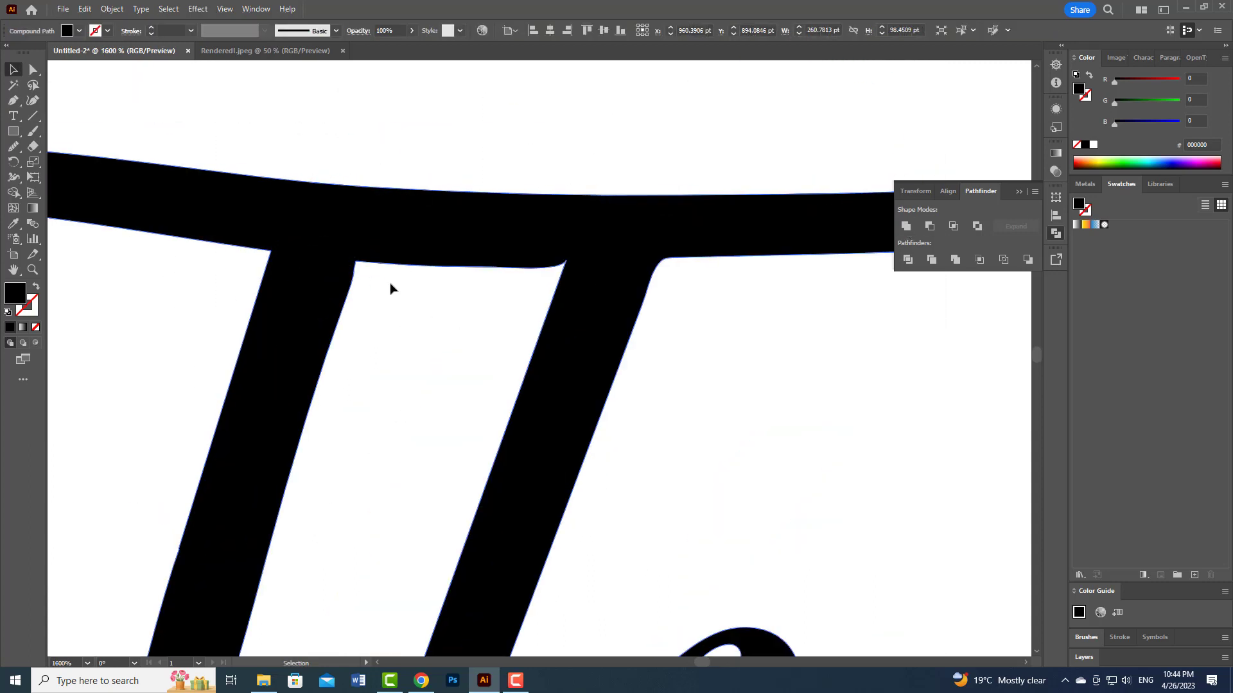
Smooth the uneven edge where the T's stem meets the crossbar, leaving the lettering deselected
left_click(33, 70)
left_click(13, 146)
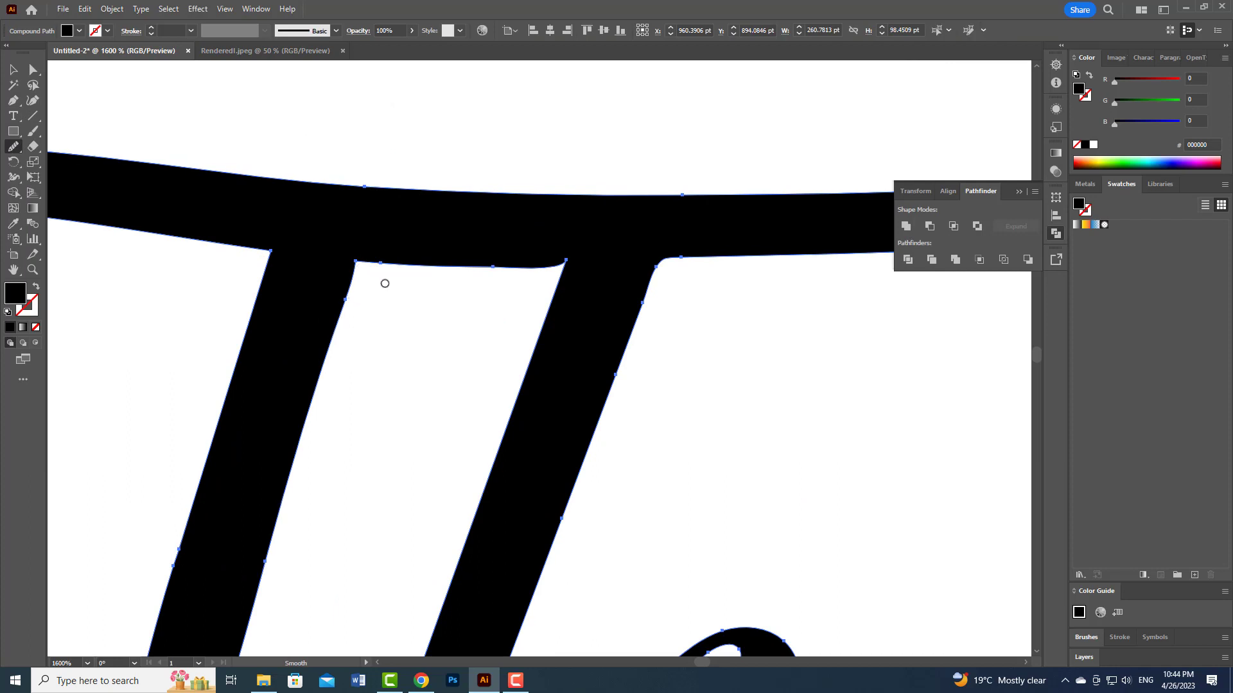
scroll(407, 251, "down", 6)
key("v")
left_click(667, 199)
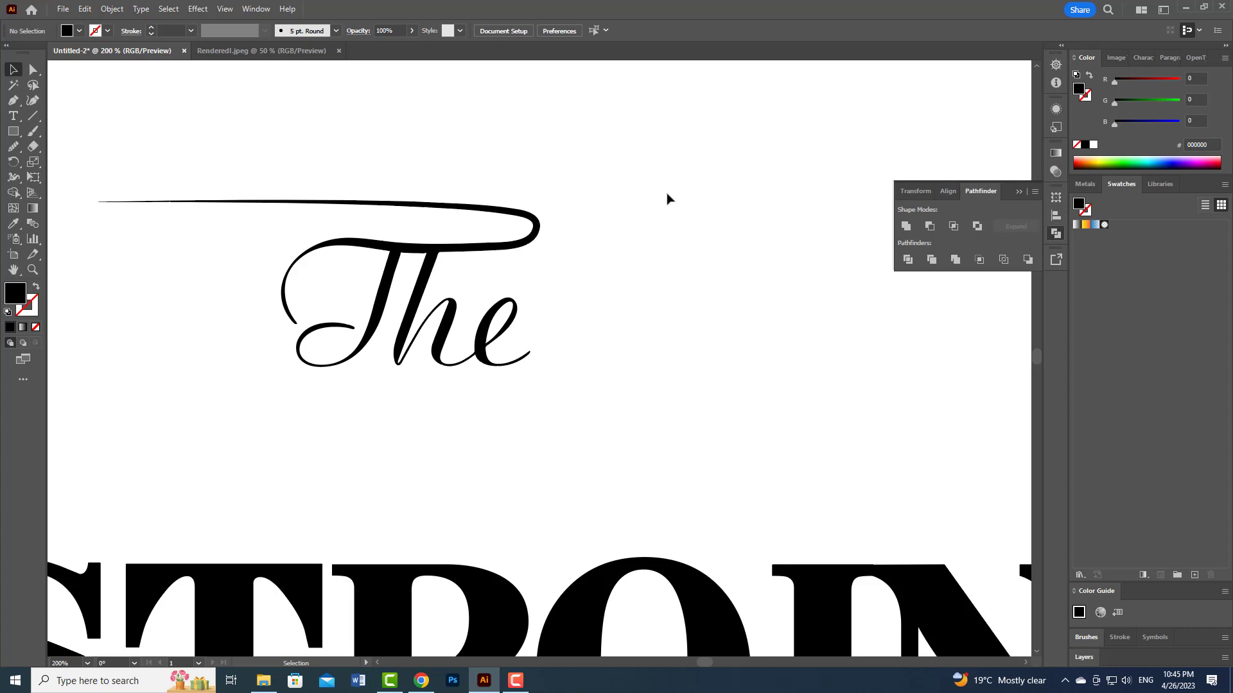
Enlarge the "The" lettering with its swash above EASTPOINT
scroll(463, 306, "down", 4)
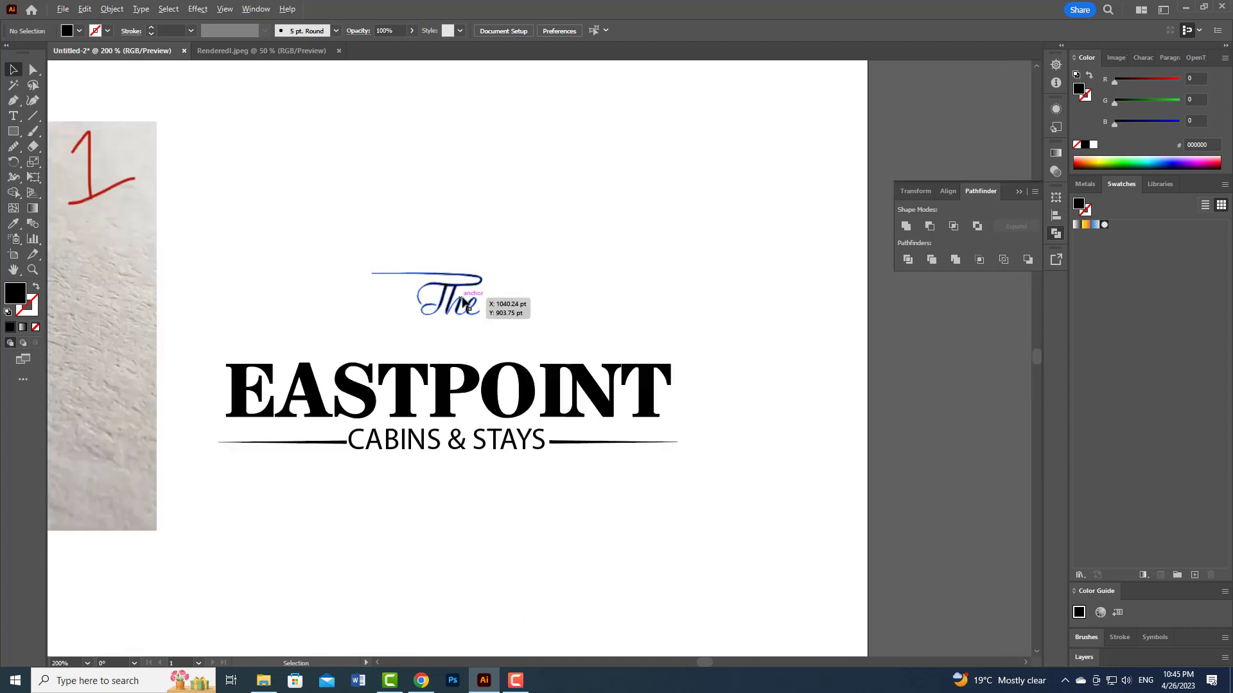
left_click(443, 295)
left_click_drag(482, 315, 519, 329)
left_click(528, 301)
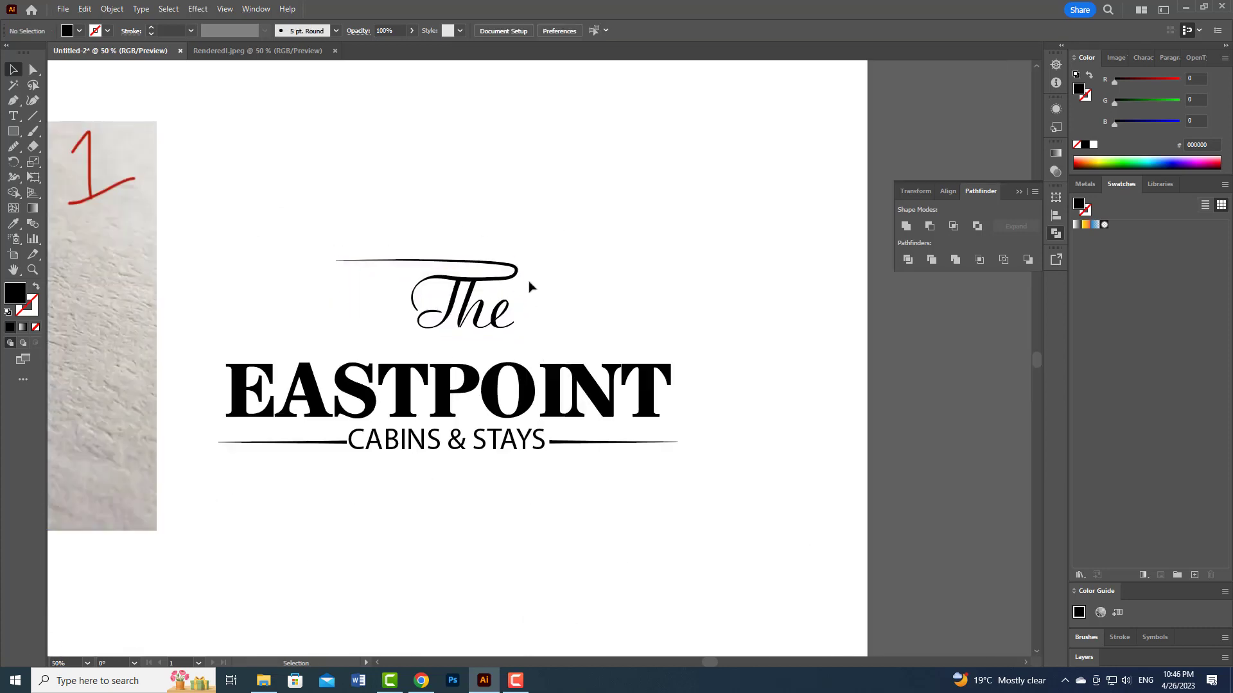
left_click_drag(172, 309, 485, 271)
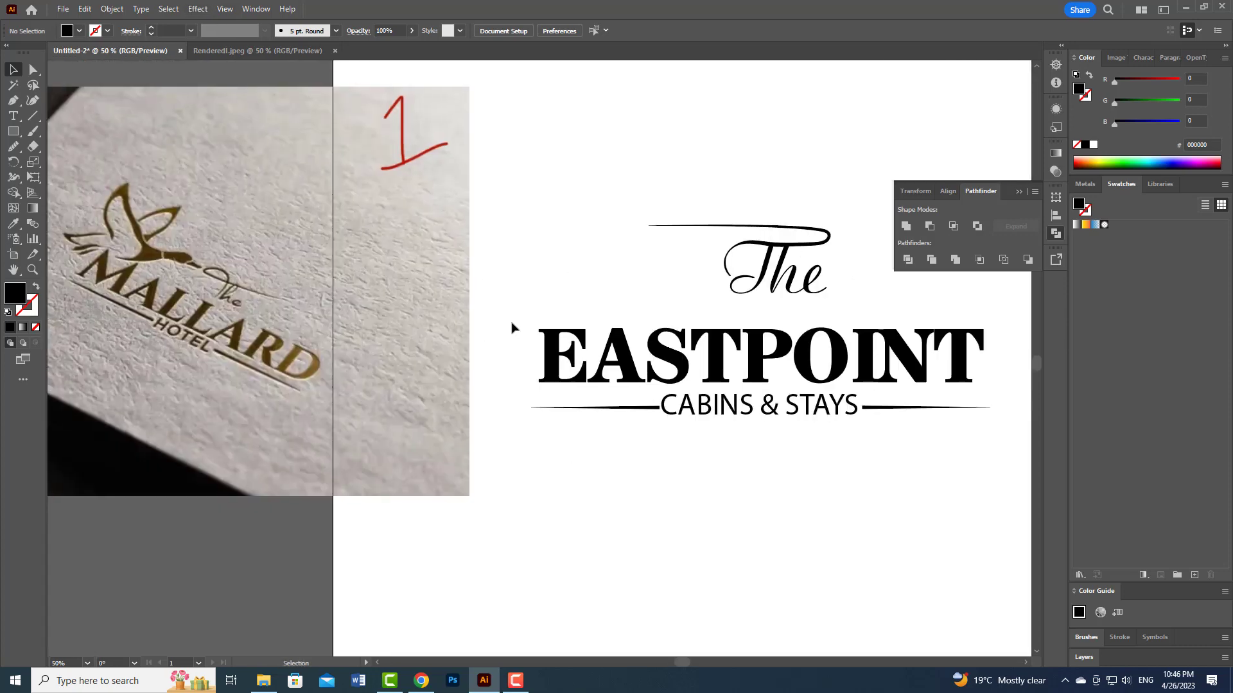
Switch to Chrome and search Google Images for "duck" in a new tab
key("alt+Tab")
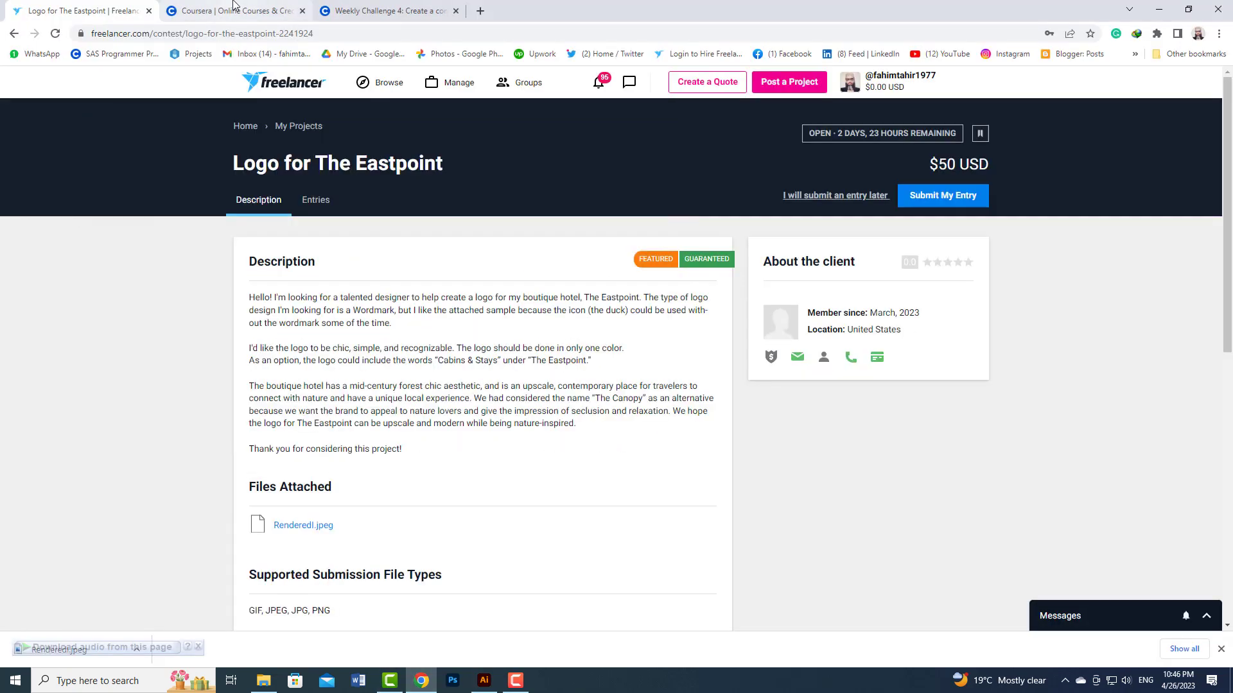
left_click(481, 11)
type("duck")
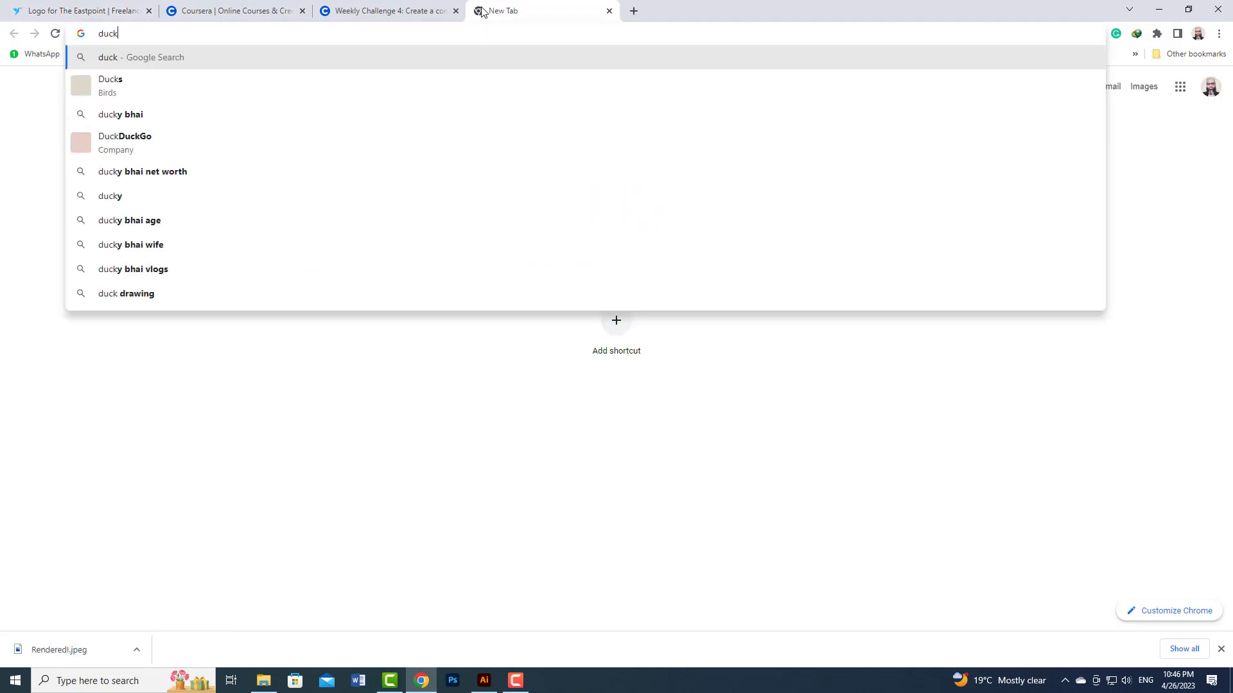
key("Return")
left_click(669, 304)
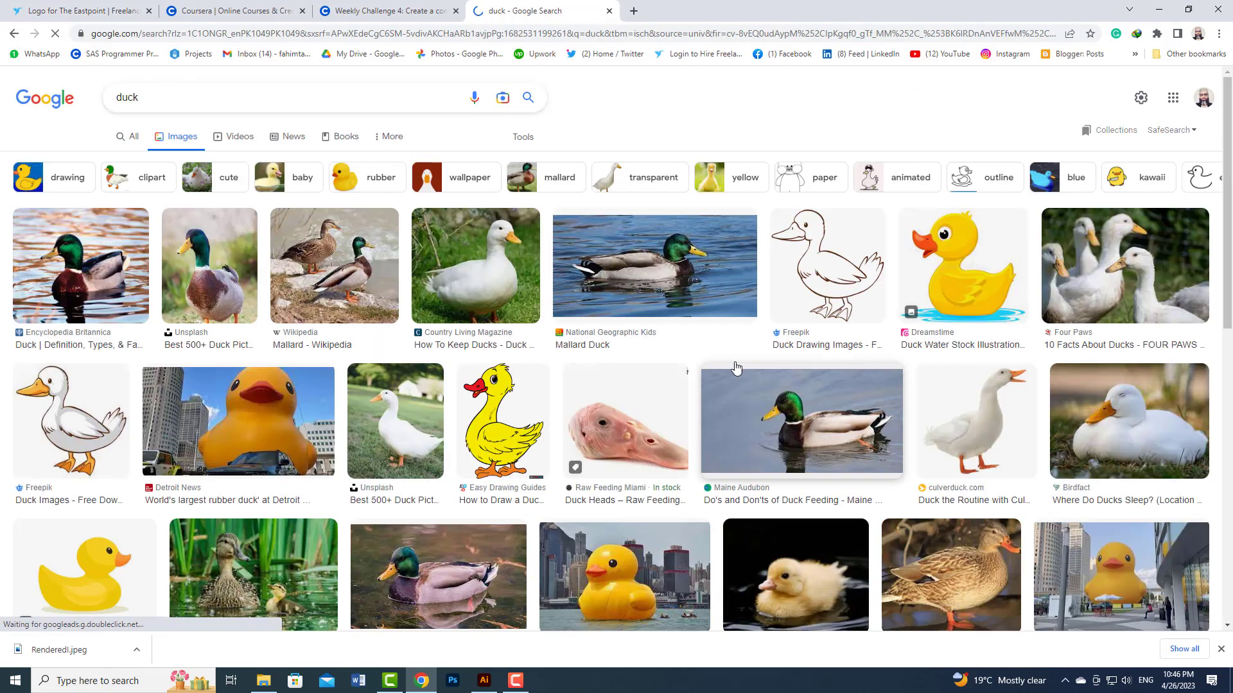
scroll(670, 304, "down", 10)
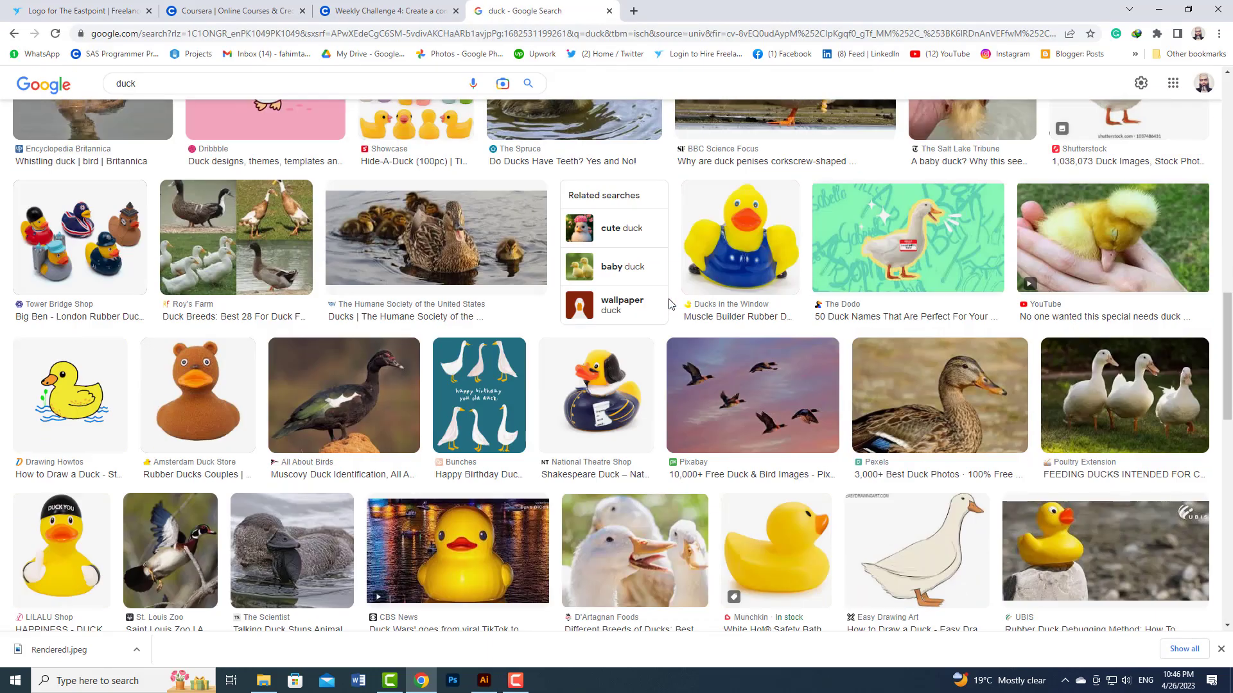
Open the Pixabay photo of flying Eurasian wigeons and download it at 1920×1280
left_click(702, 386)
left_click(739, 359)
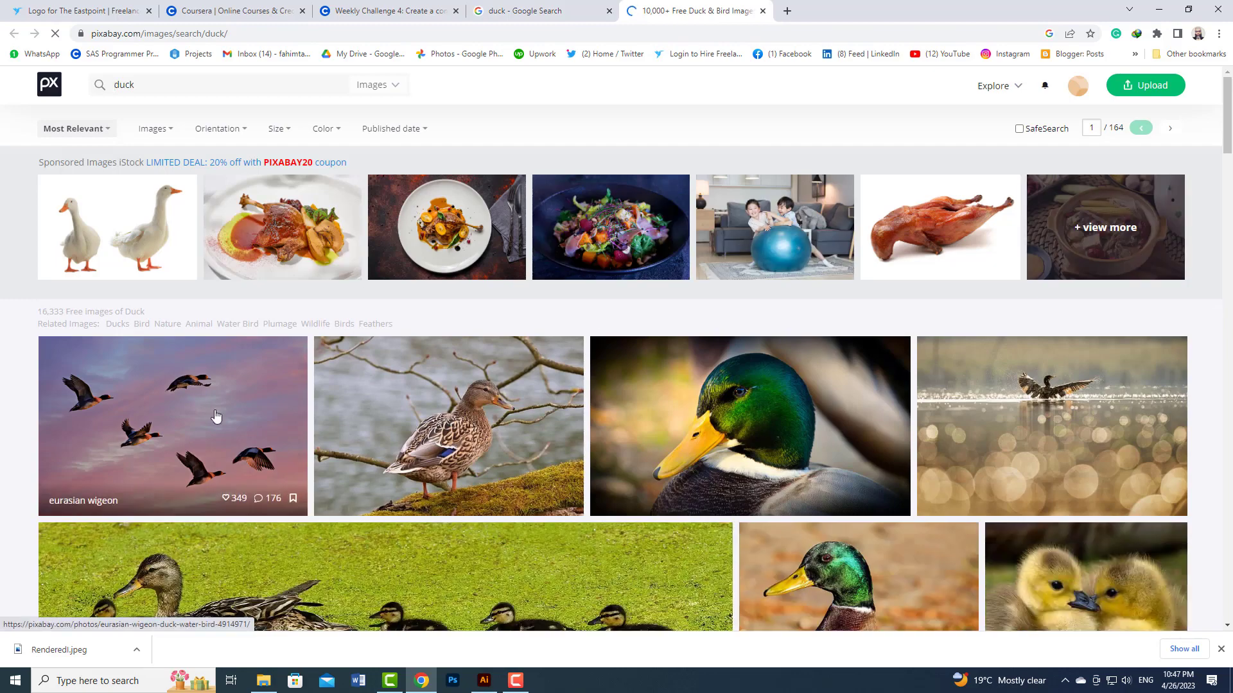
left_click(214, 418)
left_click(928, 334)
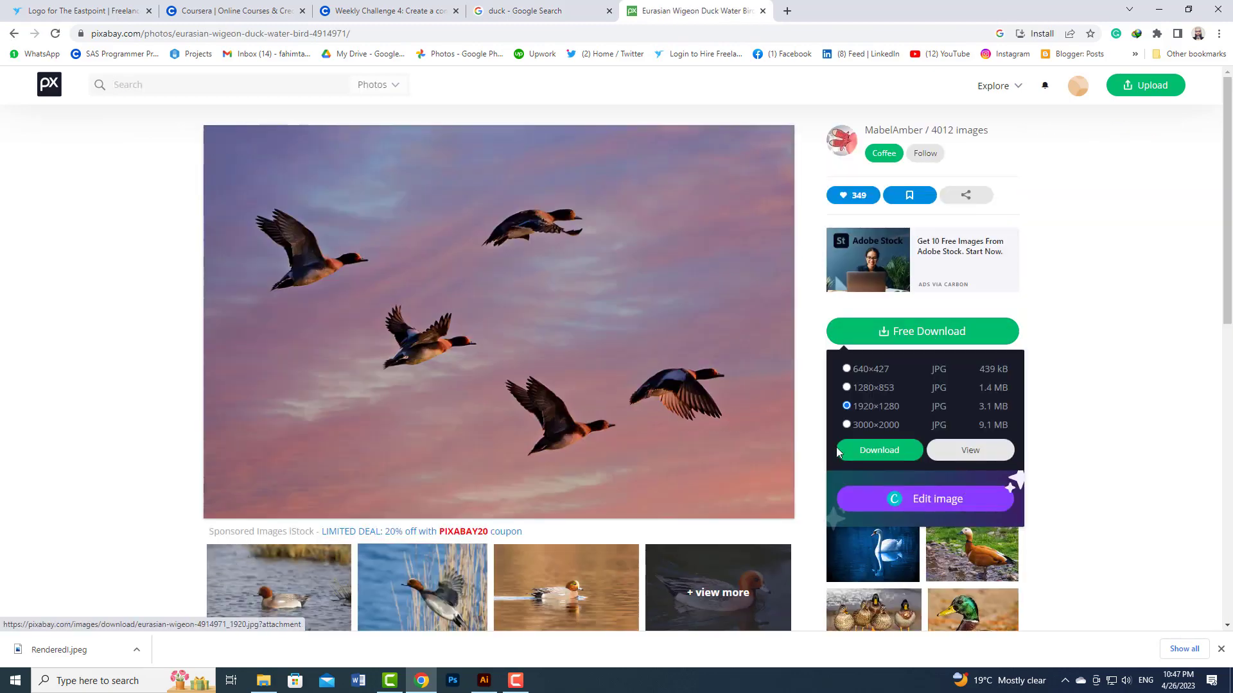
left_click(837, 448)
left_click(511, 325)
Switch to Illustrator, bring the flying-ducks image into the logo document and lock it
left_click(484, 681)
left_click(61, 9)
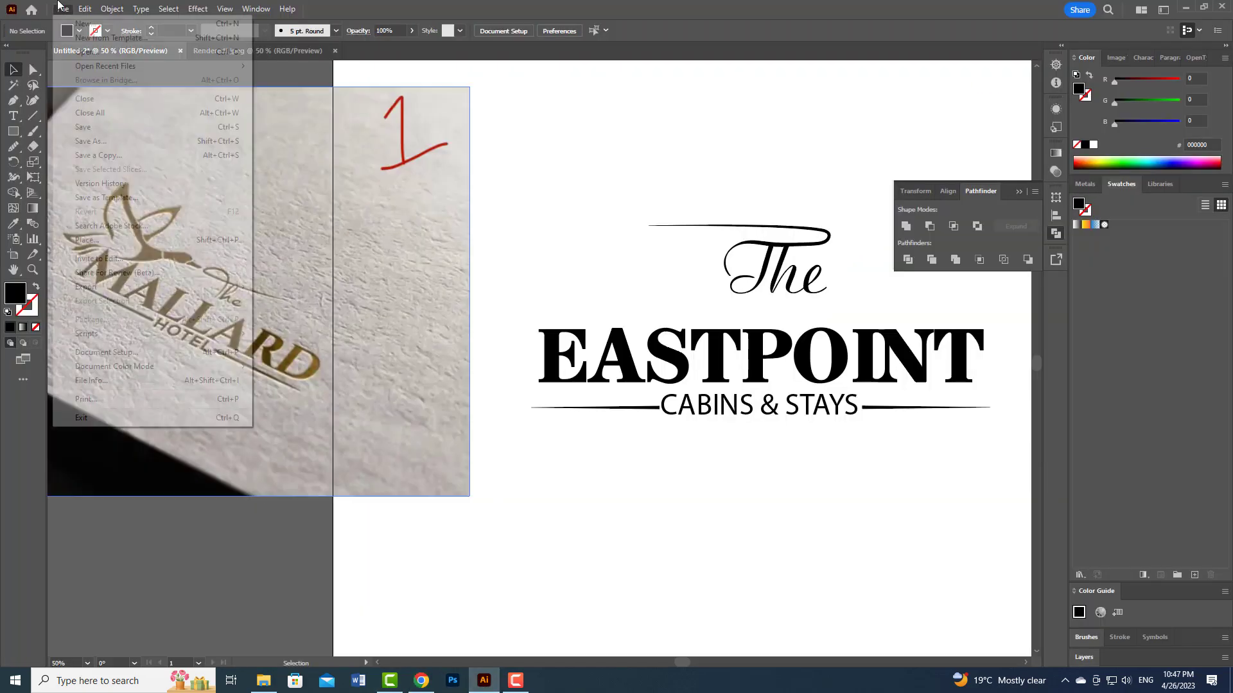
left_click(75, 51)
left_click(349, 276)
left_click(701, 485)
left_click(738, 357)
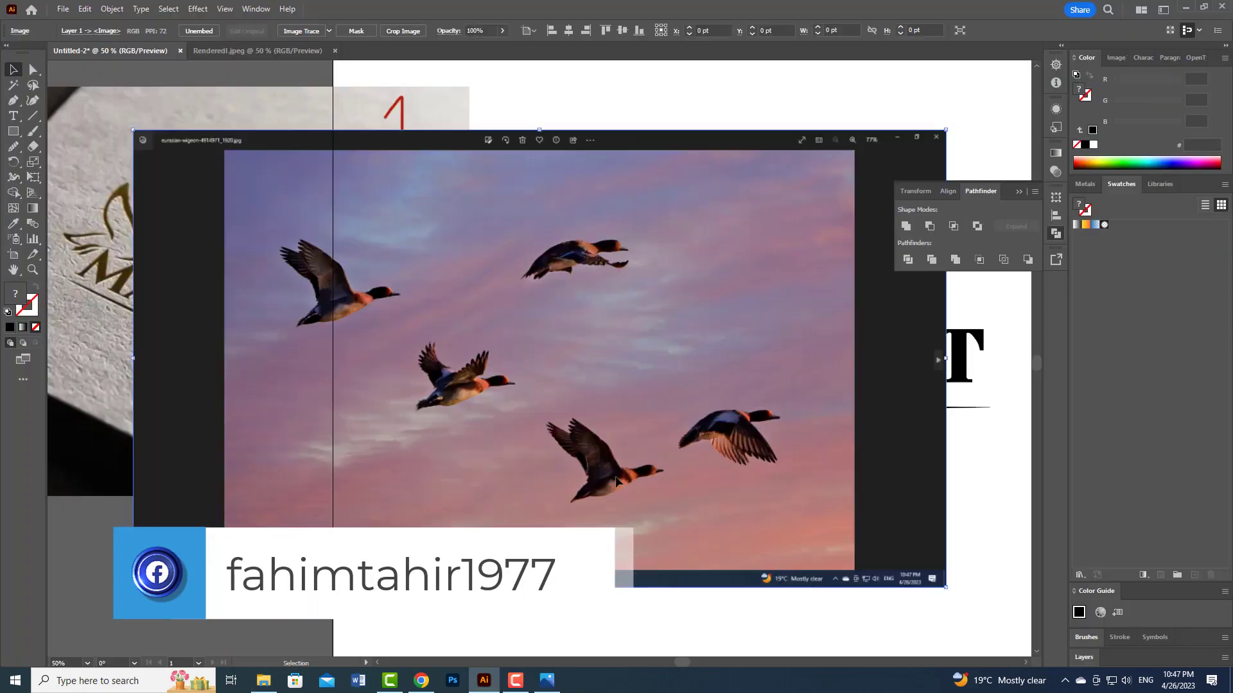
left_click_drag(662, 314, 424, 248)
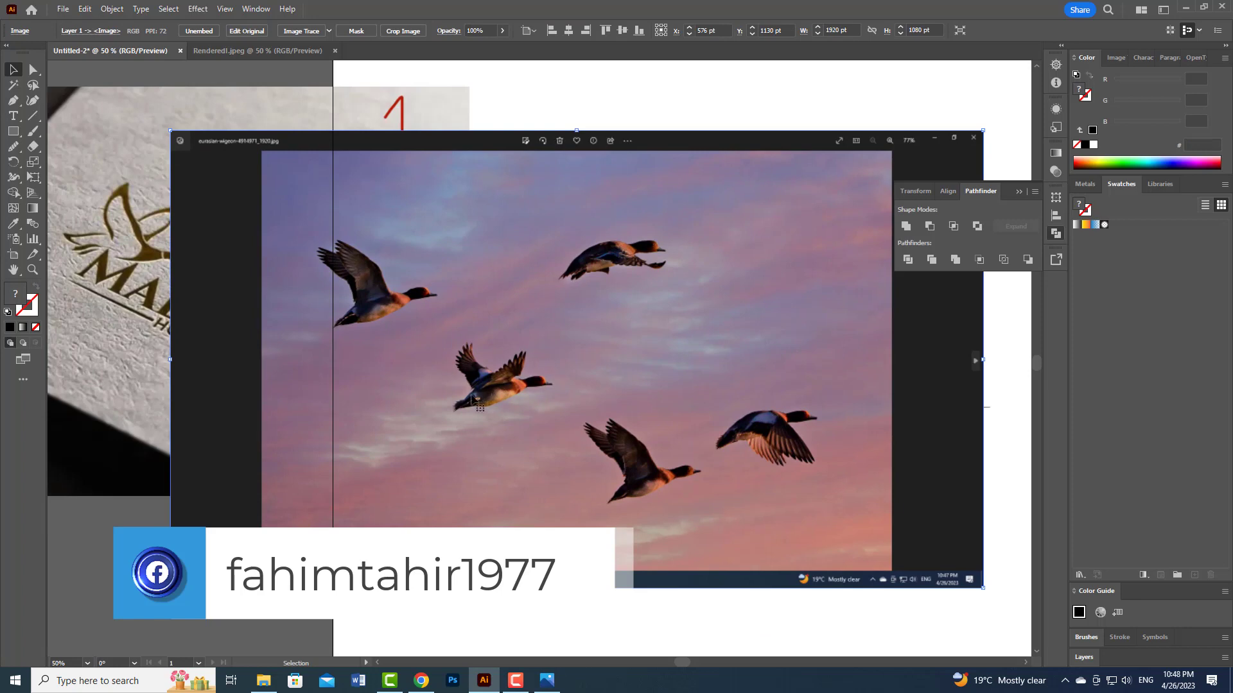
left_click(112, 9)
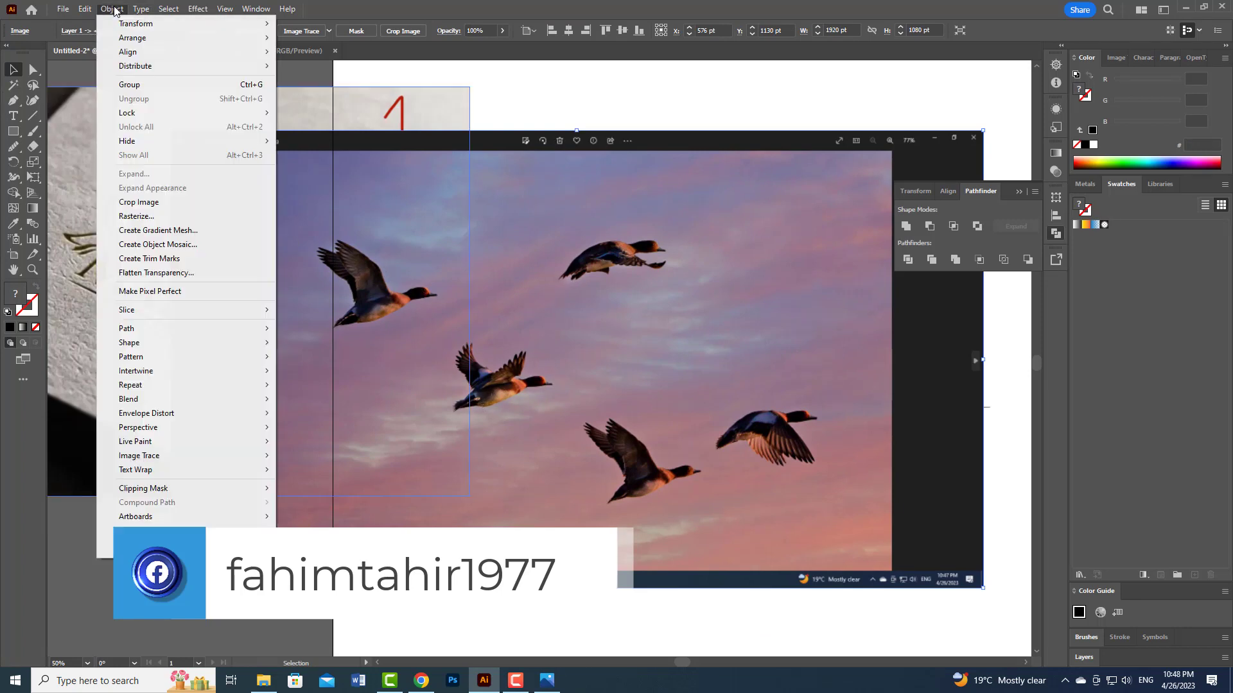
left_click(298, 114)
Trace the upper-left duck with the Pen tool from the front wing's tip along its leading edge to the back
key("p")
scroll(349, 258, "up", 4)
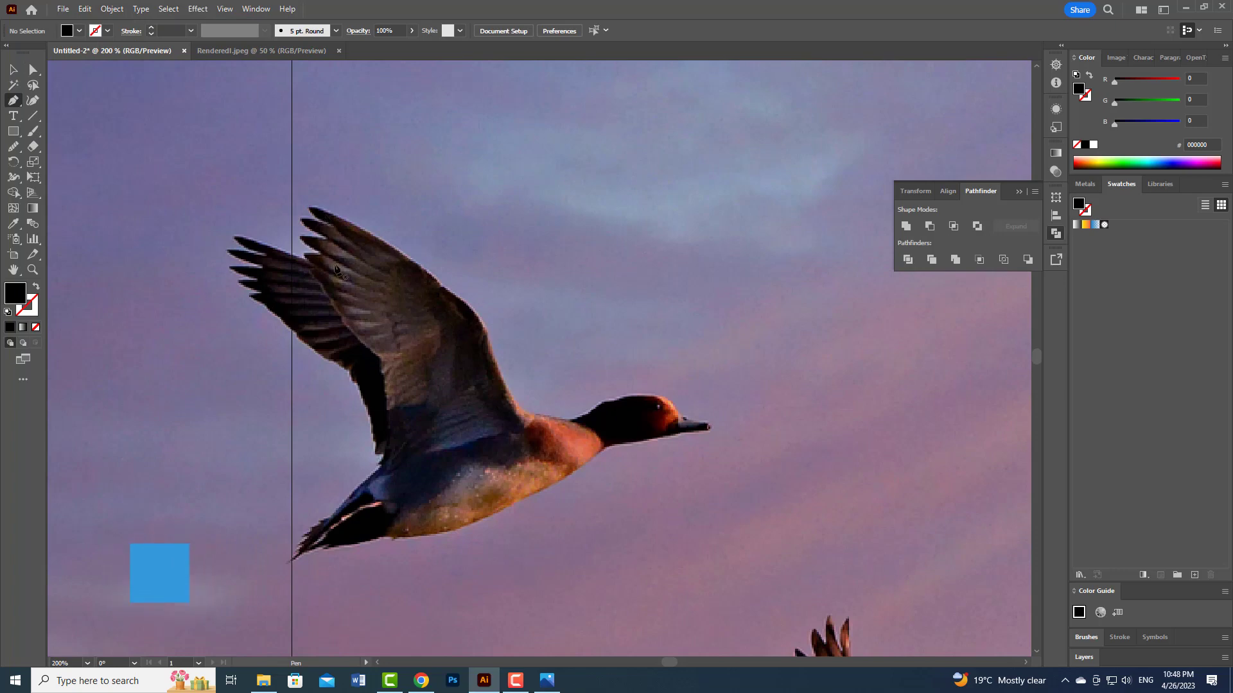
left_click(310, 207)
left_click_drag(429, 274, 490, 339)
left_click(429, 274)
left_click(463, 301)
left_click_drag(512, 403, 520, 408)
left_click(560, 421)
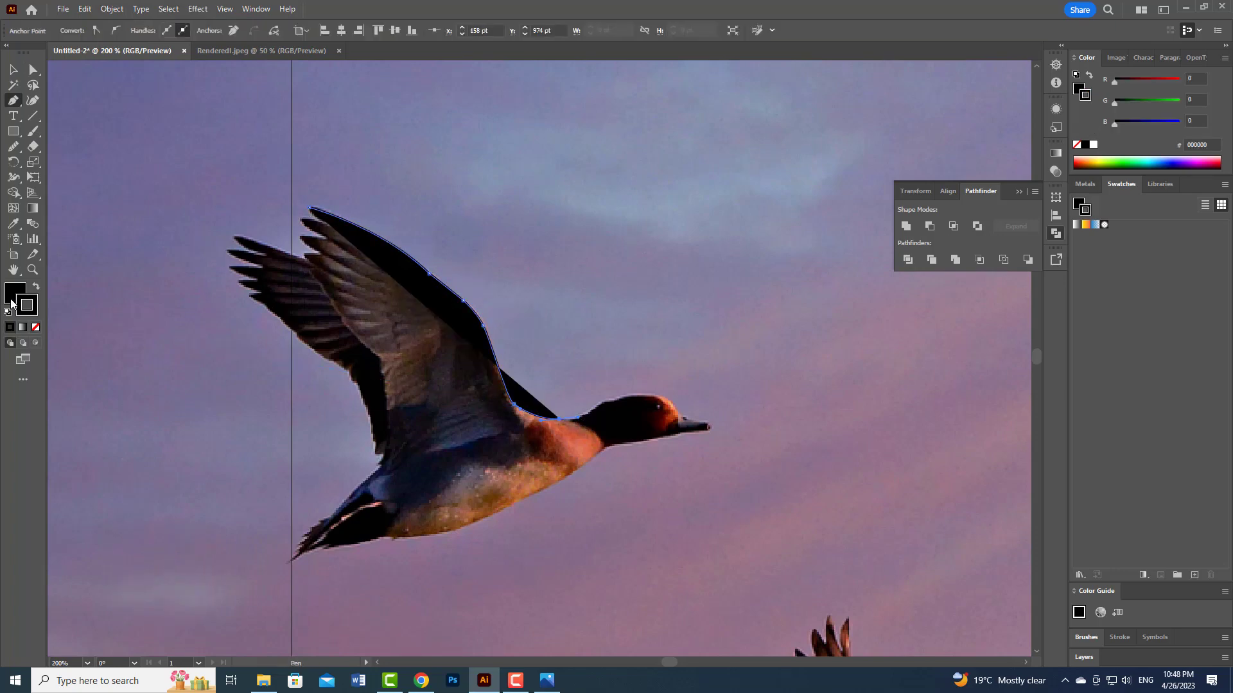
Switch the path to a black stroke with no fill and continue tracing over the neck and head to the beak's tip
key("shift+x")
left_click(596, 406)
left_click(626, 396)
left_click(679, 403)
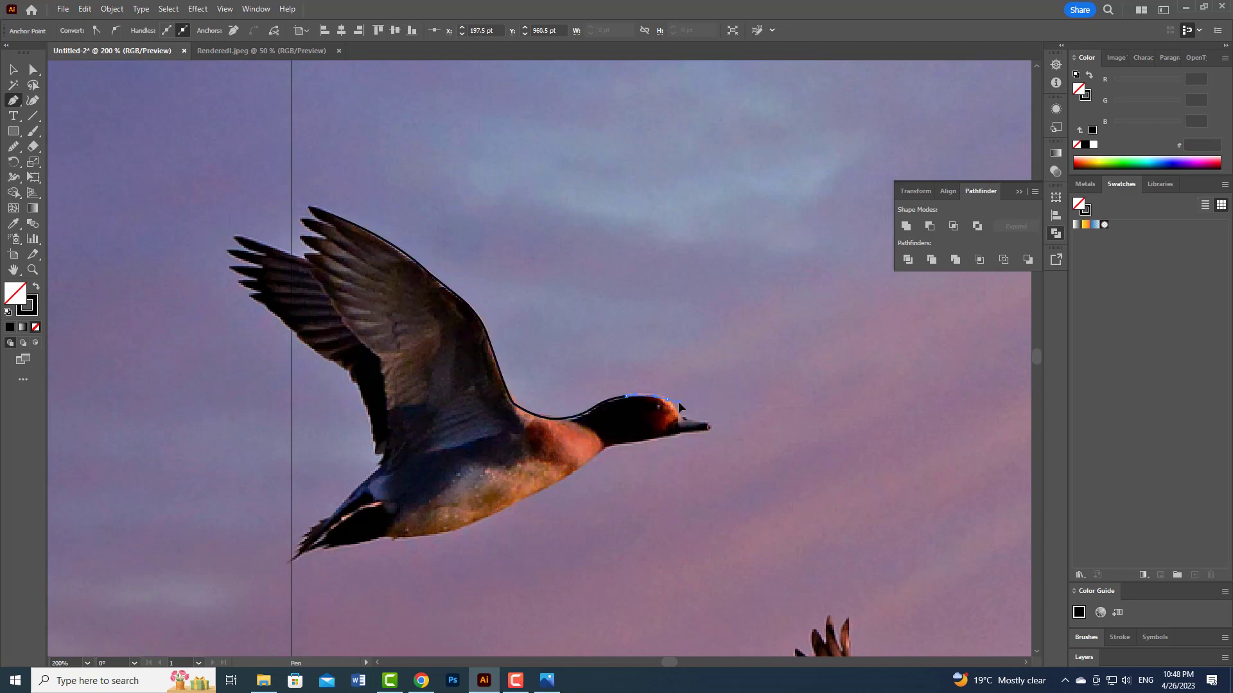
left_click(709, 427)
Trace the duck's underside from the beak along the throat and belly to the tip of the tail
left_click(677, 433)
left_click(607, 446)
left_click(575, 472)
left_click(509, 507)
left_click(450, 532)
left_click(379, 540)
left_click(308, 551)
left_click(285, 566)
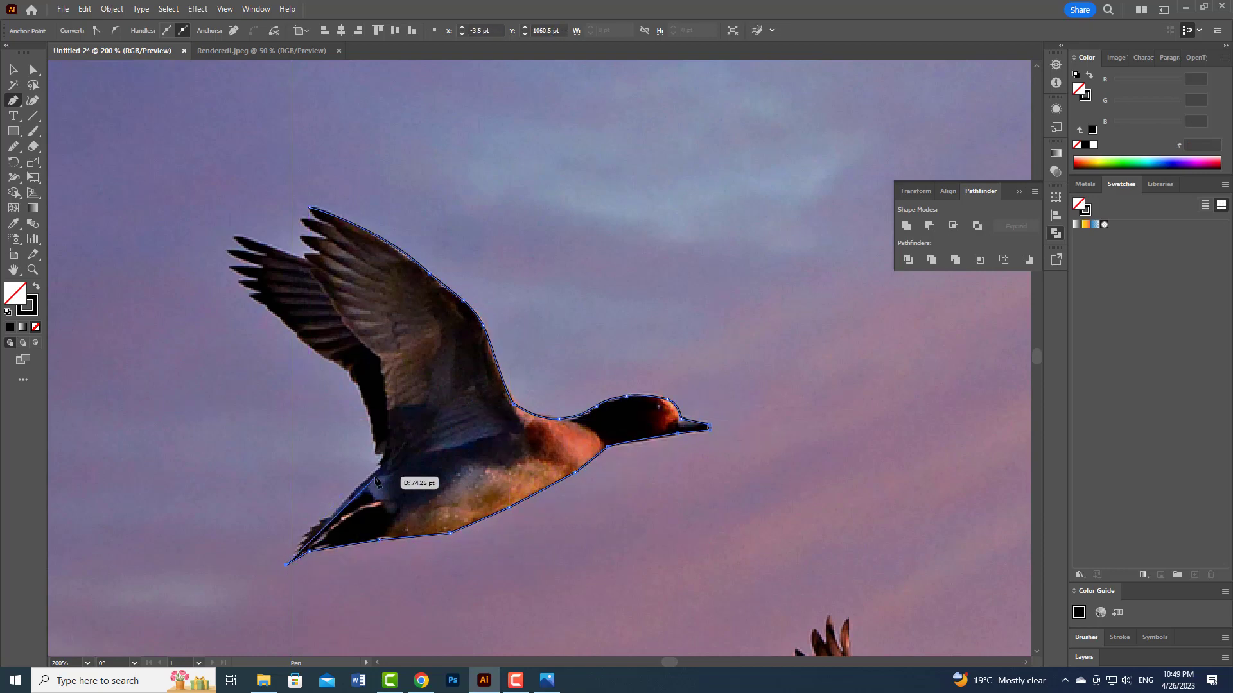
Continue the outline along the tail's upper edge and up the lower edge of the rear wing
left_click(303, 535)
left_click(323, 520)
left_click(336, 511)
left_click(379, 461)
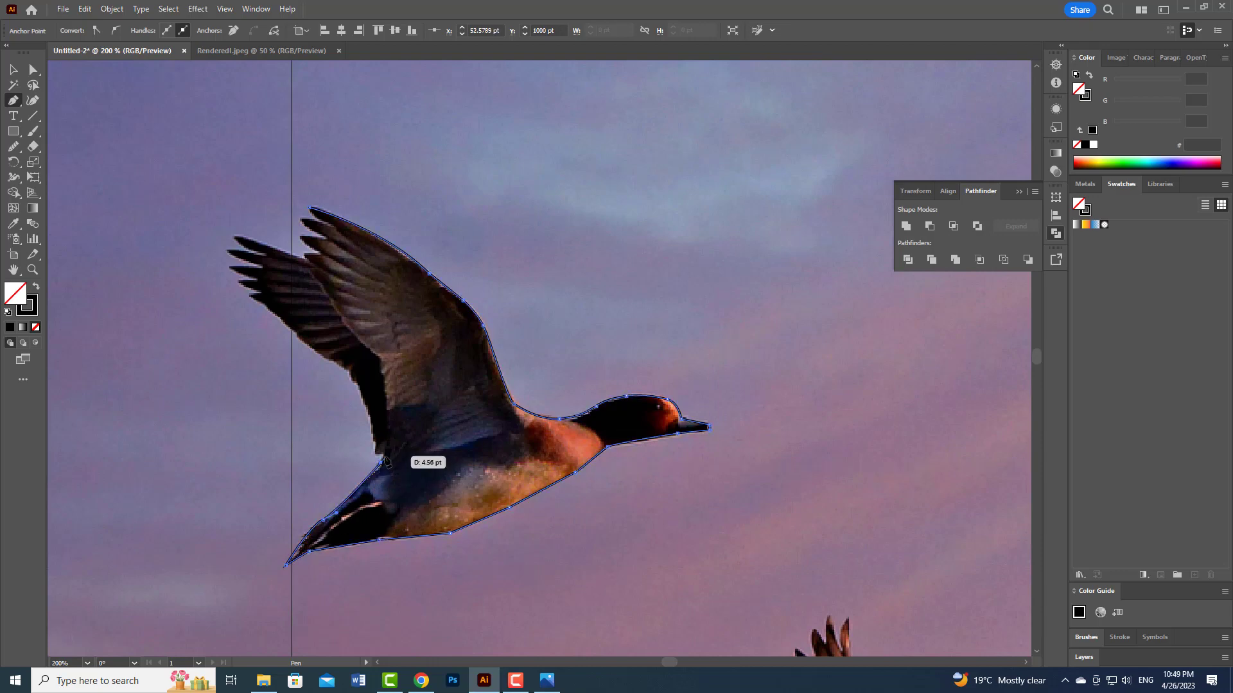
left_click(358, 386)
left_click(324, 357)
left_click(276, 314)
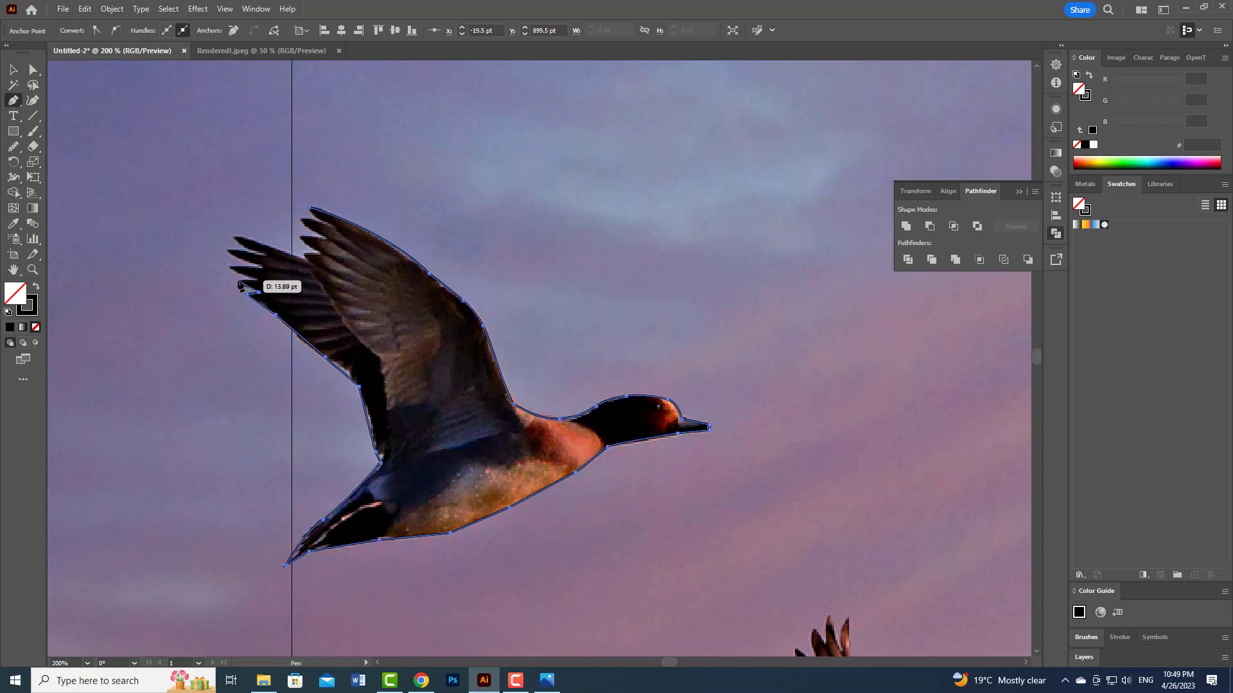
Outline the pointed feather tips at the end of the duck's rear wing
left_click(246, 293)
left_click(259, 293)
left_click(236, 281)
left_click(257, 278)
left_click(226, 268)
left_click(260, 267)
left_click(228, 252)
left_click(233, 238)
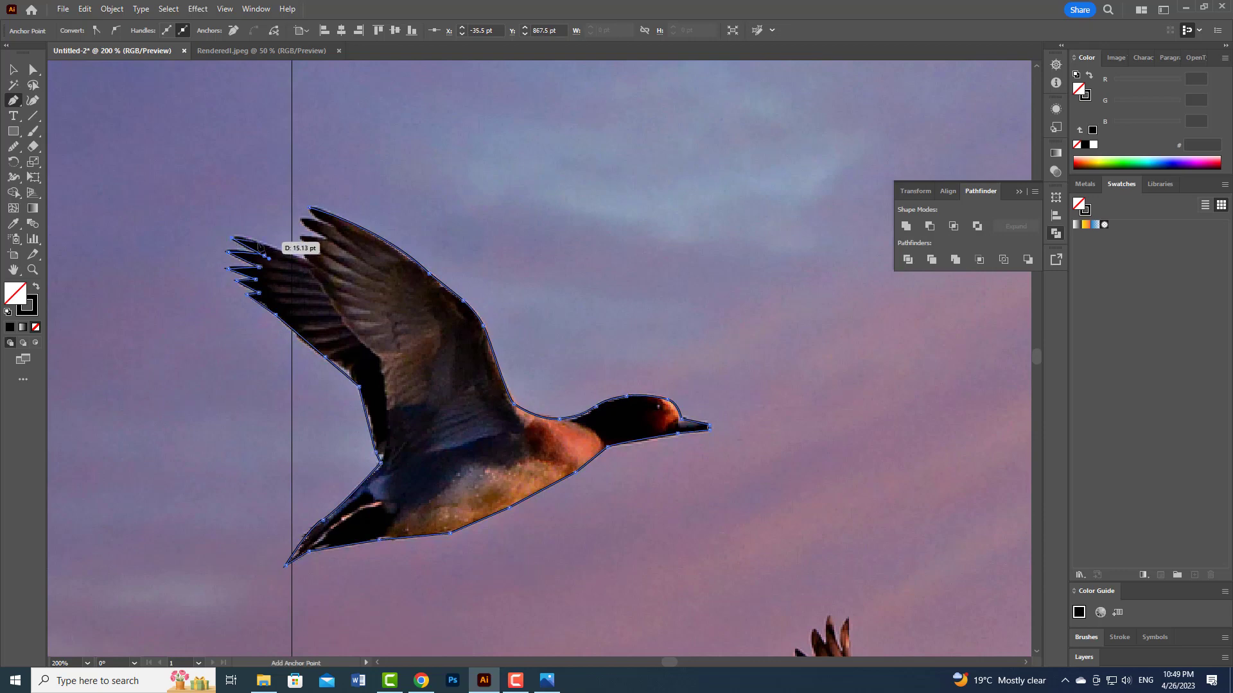
left_click(264, 256)
Outline the front wing's feather tips and close the duck path at its starting point
left_click(319, 253)
left_click(306, 258)
left_click(297, 236)
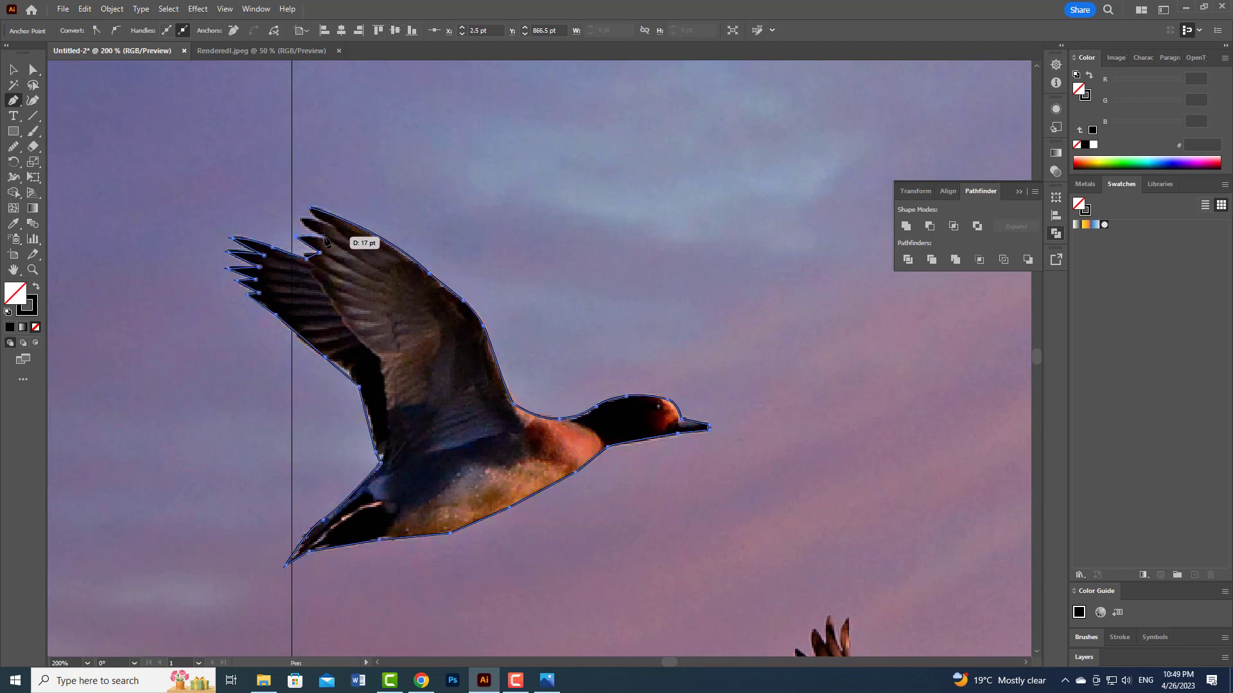
left_click(296, 219)
left_click(330, 226)
left_click(308, 207)
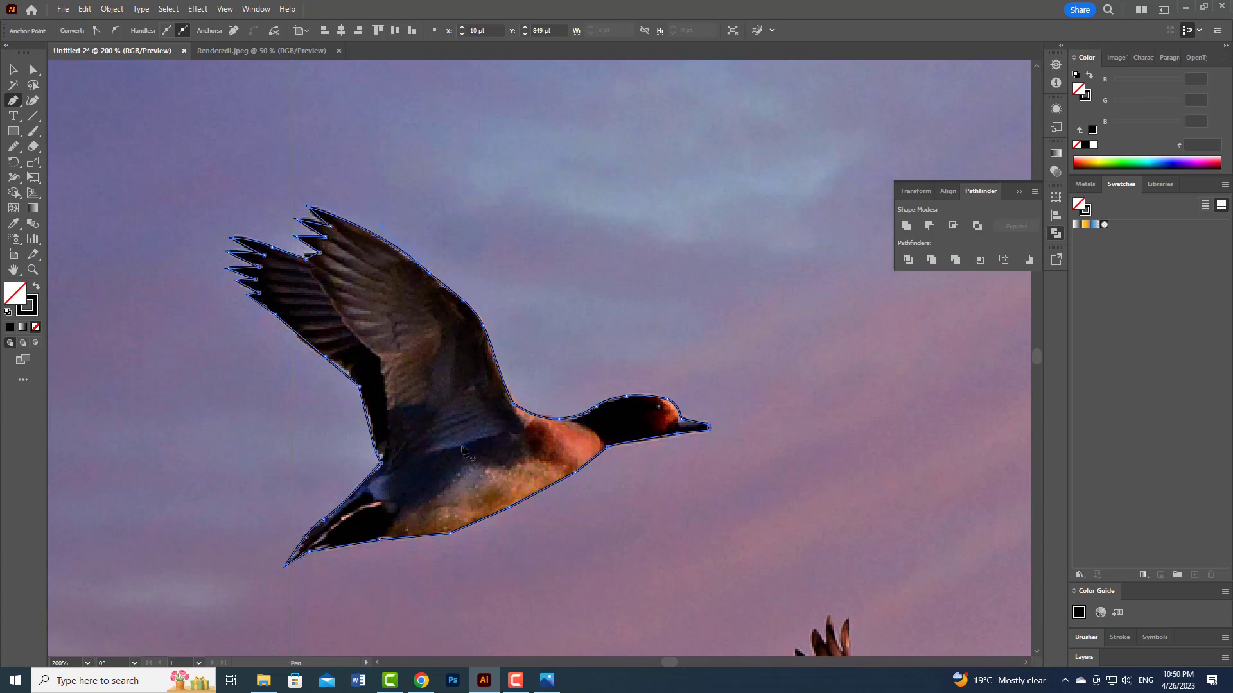
Start a separate front-wing path at the wing's rear base and trace its rear edge up toward the feathers
right_click(13, 101)
left_click(90, 116)
left_click(306, 258)
left_click(711, 357)
left_click(386, 457)
left_click(711, 357)
left_click(385, 458)
left_click(389, 425)
left_click(381, 358)
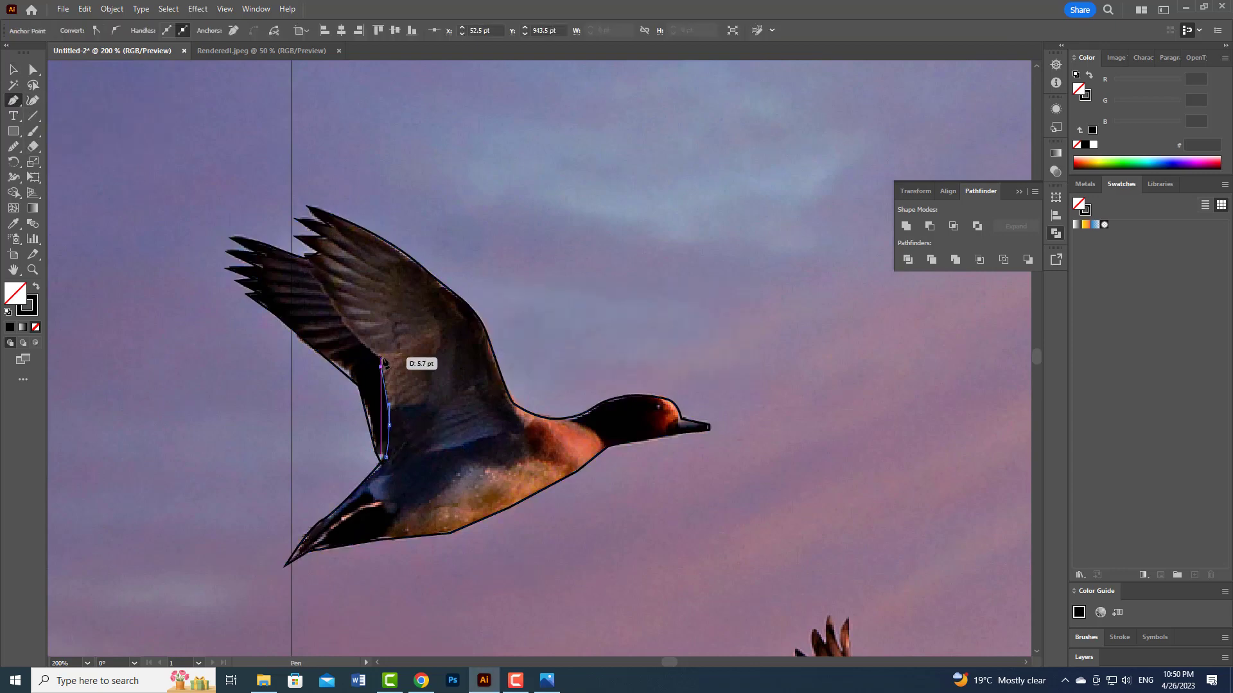
left_click(345, 327)
left_click(336, 311)
left_click(328, 295)
Outline the pointed feather tips at the end of the front wing path
left_click(305, 255)
left_click(319, 253)
left_click(296, 236)
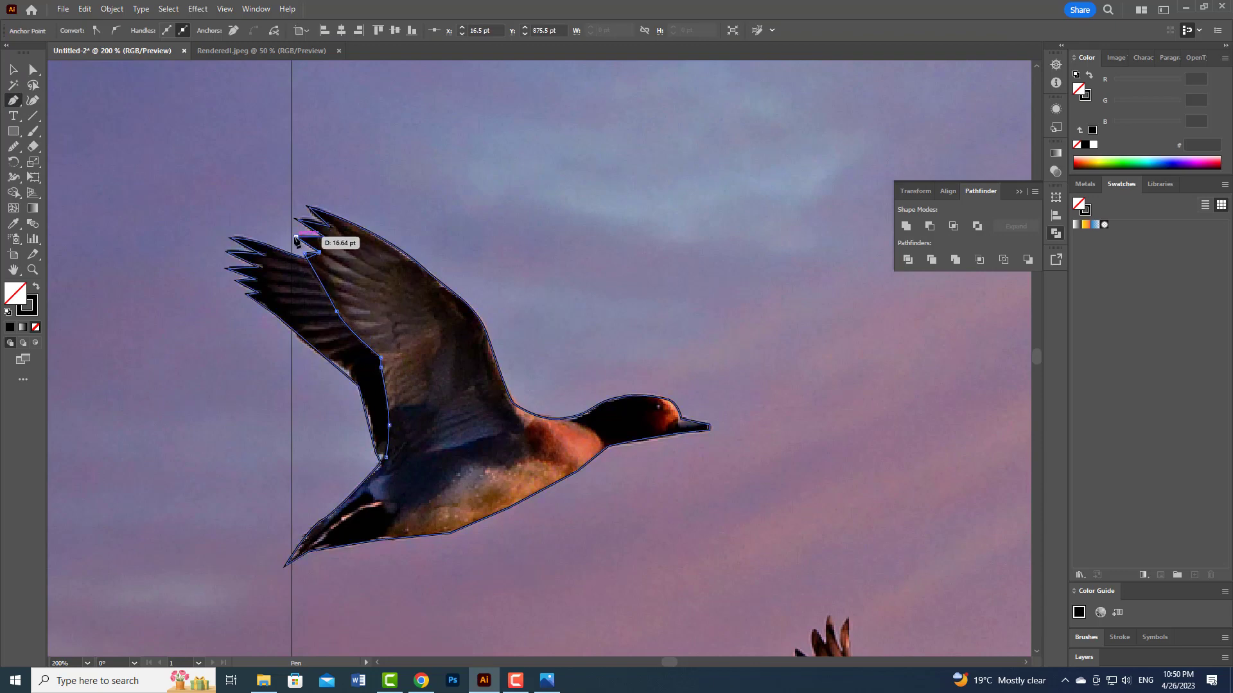
left_click(325, 237)
left_click(295, 219)
left_click(330, 226)
left_click(307, 206)
Curve the front wing path along its leading edge to the shoulder and close it at the wing's rear base
left_click(428, 273)
left_click_drag(514, 405, 523, 521)
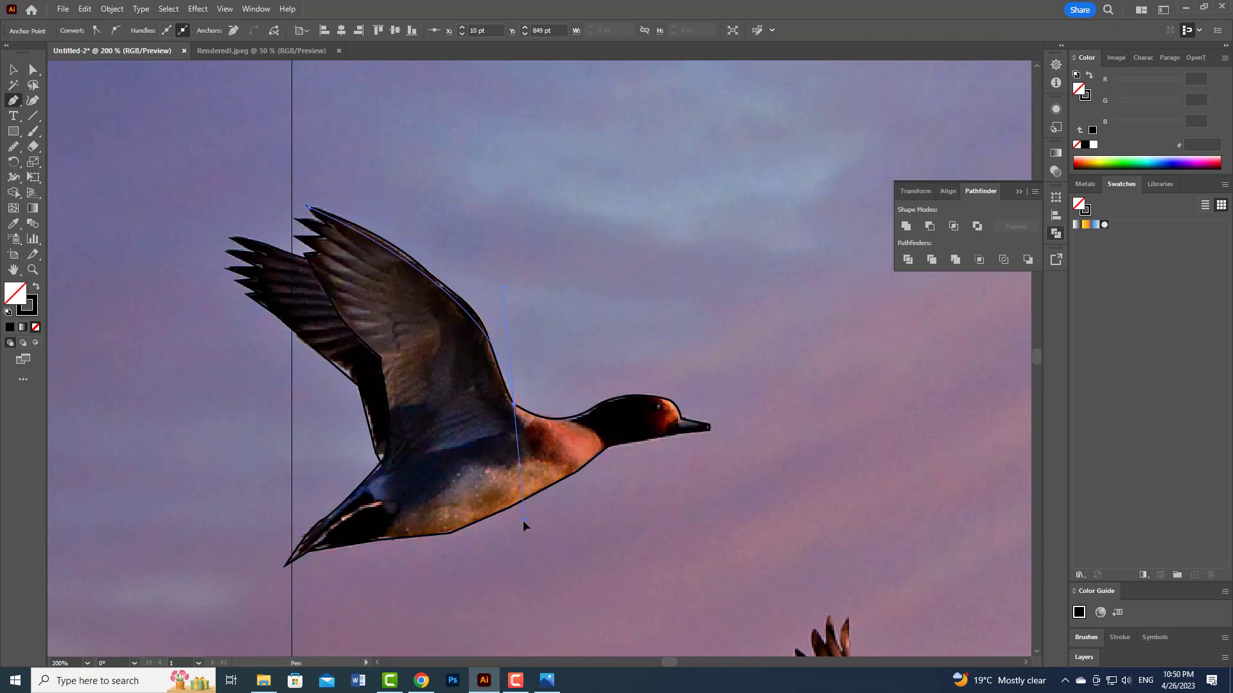
left_click_drag(541, 562, 548, 561)
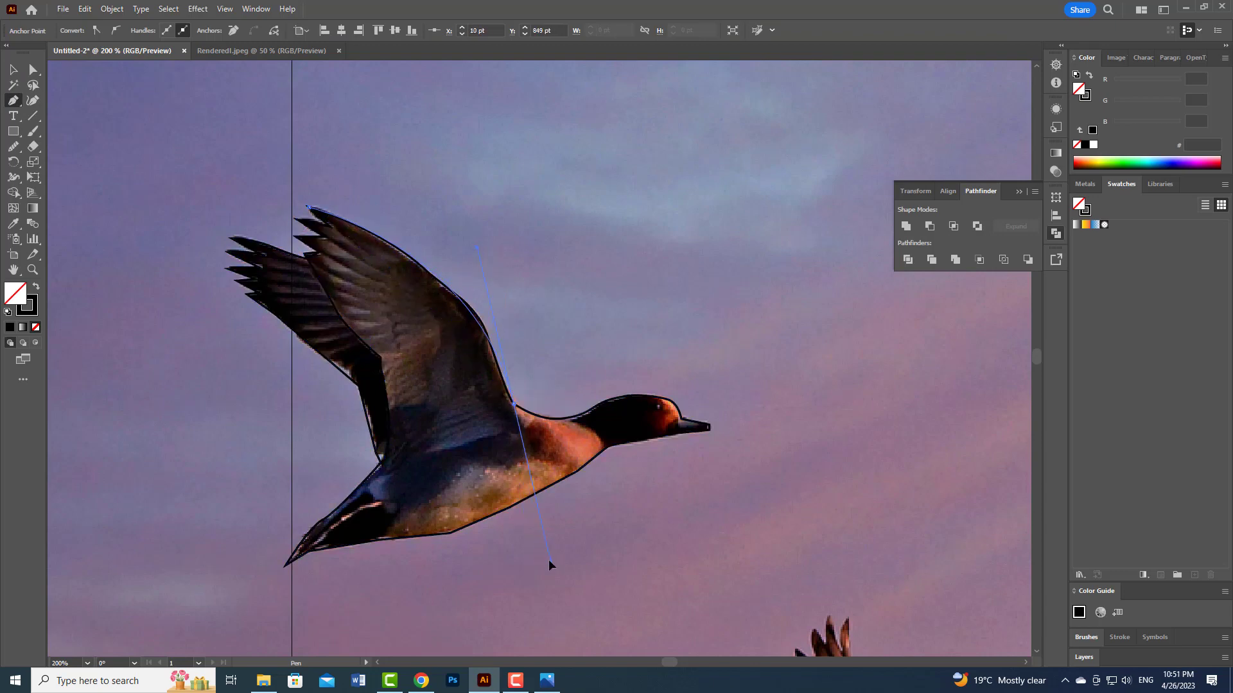
left_click(385, 457)
left_click(12, 70)
left_click(549, 275)
Select the duck and wing outlines together and move them off the photo to an empty area of the artboard
scroll(472, 244, "down", 3)
left_click(257, 594)
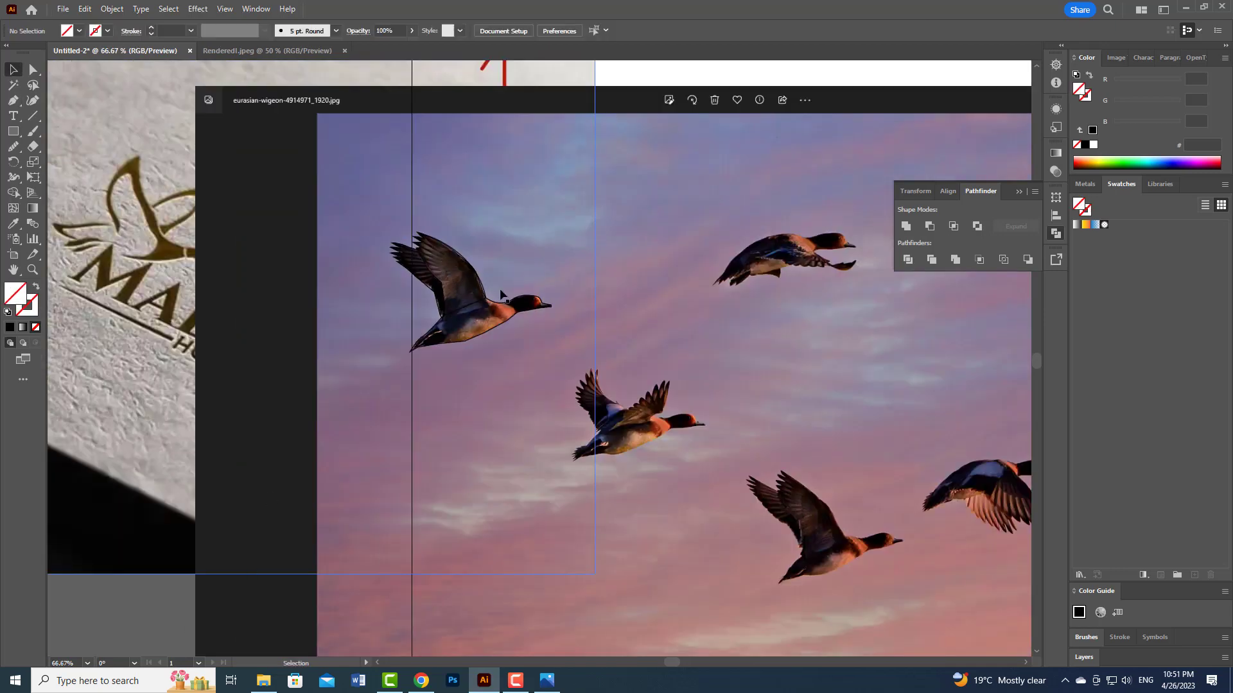
scroll(501, 280, "down", 3)
left_click_drag(399, 194, 160, 206)
left_click_drag(497, 282, 587, 127)
left_click(678, 131)
left_click(671, 270)
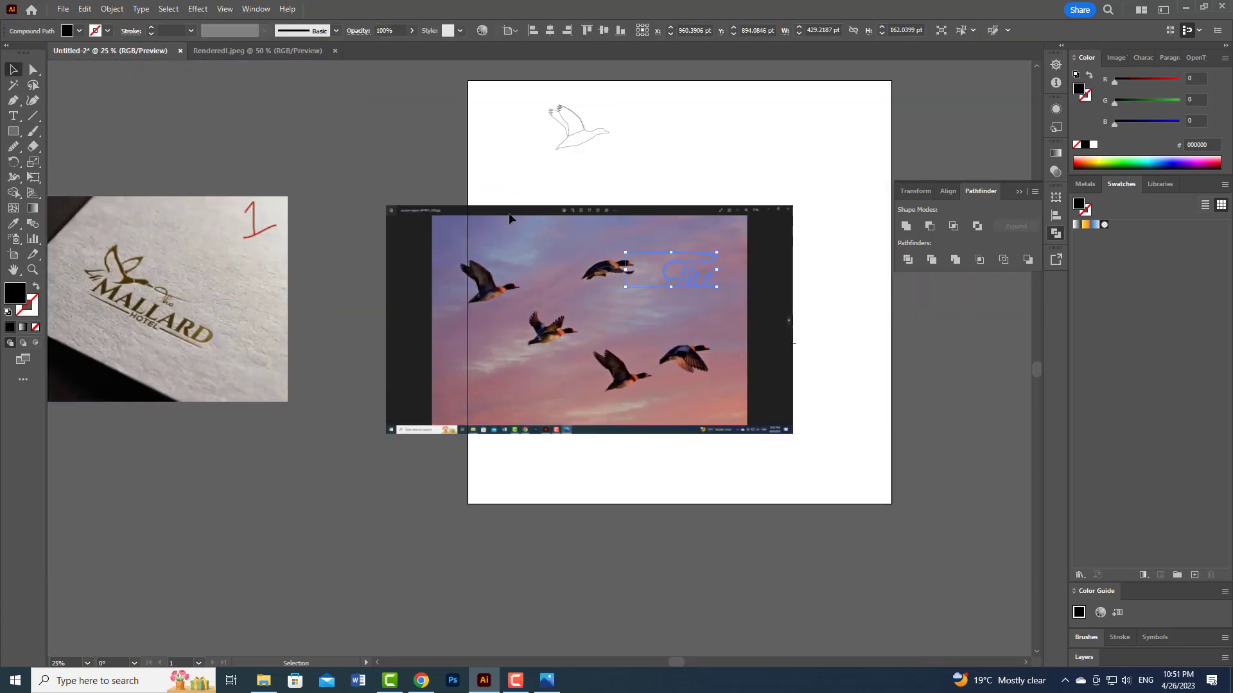
Unlock the duck photo and move it off the artboard below the Mallard reference image
left_click(508, 215)
left_click(112, 9)
left_click(144, 131)
left_click_drag(457, 242, 88, 501)
Ungroup the duck outlines so the body and front wing can be selected separately
left_click(594, 138)
scroll(580, 115, "up", 7)
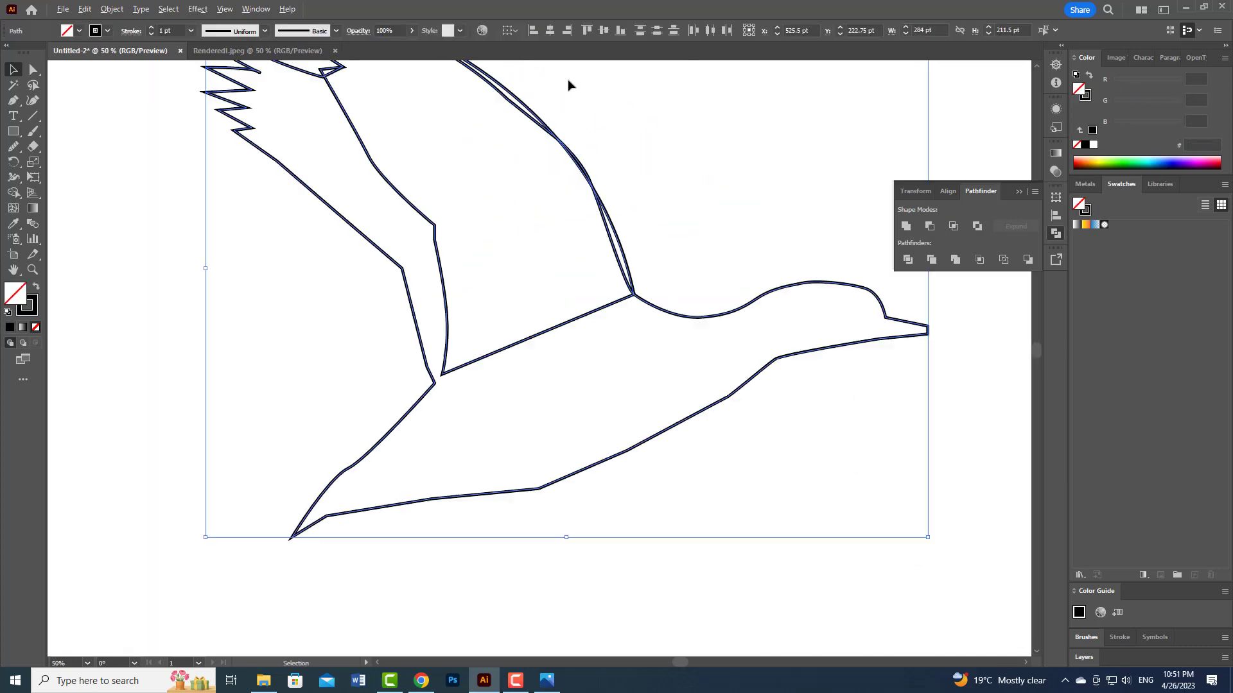
key("ctrl+shift+g")
left_click(542, 244)
left_click_drag(598, 200, 584, 231)
key("ctrl+z")
key("ctrl+z")
left_click(636, 164)
left_click_drag(620, 269, 583, 350)
key("ctrl+shift+g")
left_click(606, 356)
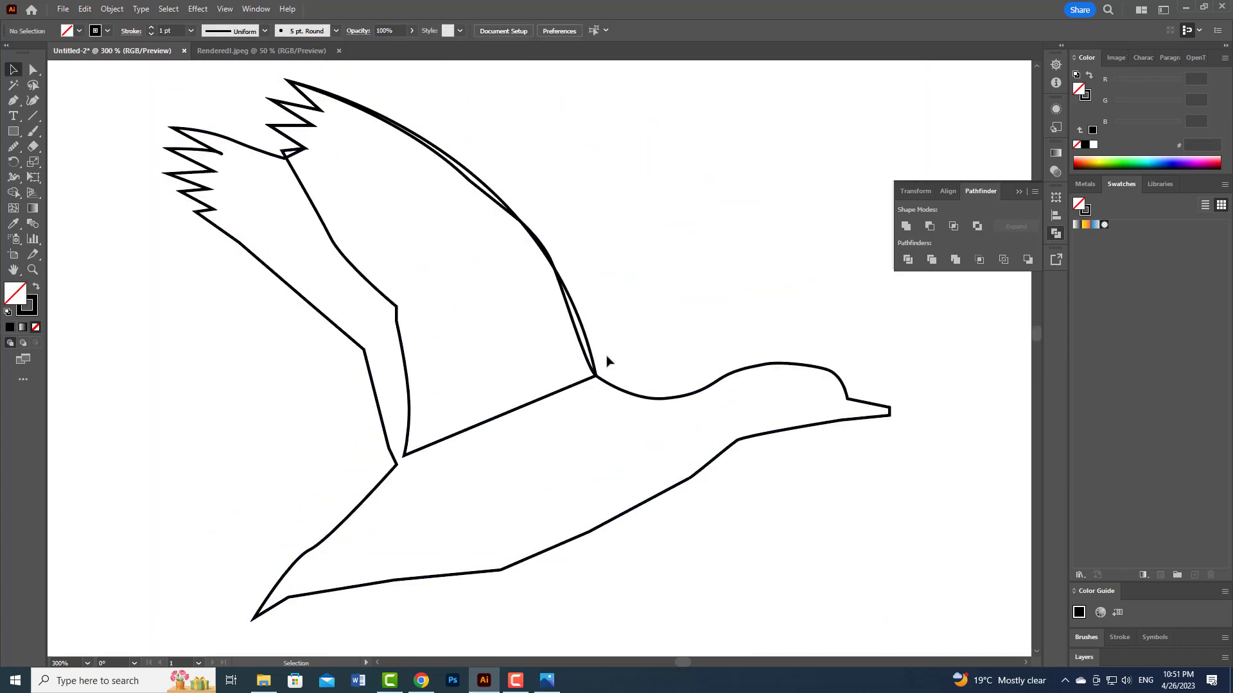
Give the duck body and front wing a black fill with no stroke
left_click(592, 353)
left_click(363, 351, "shift")
left_click(10, 327)
left_click(31, 310)
left_click(36, 328)
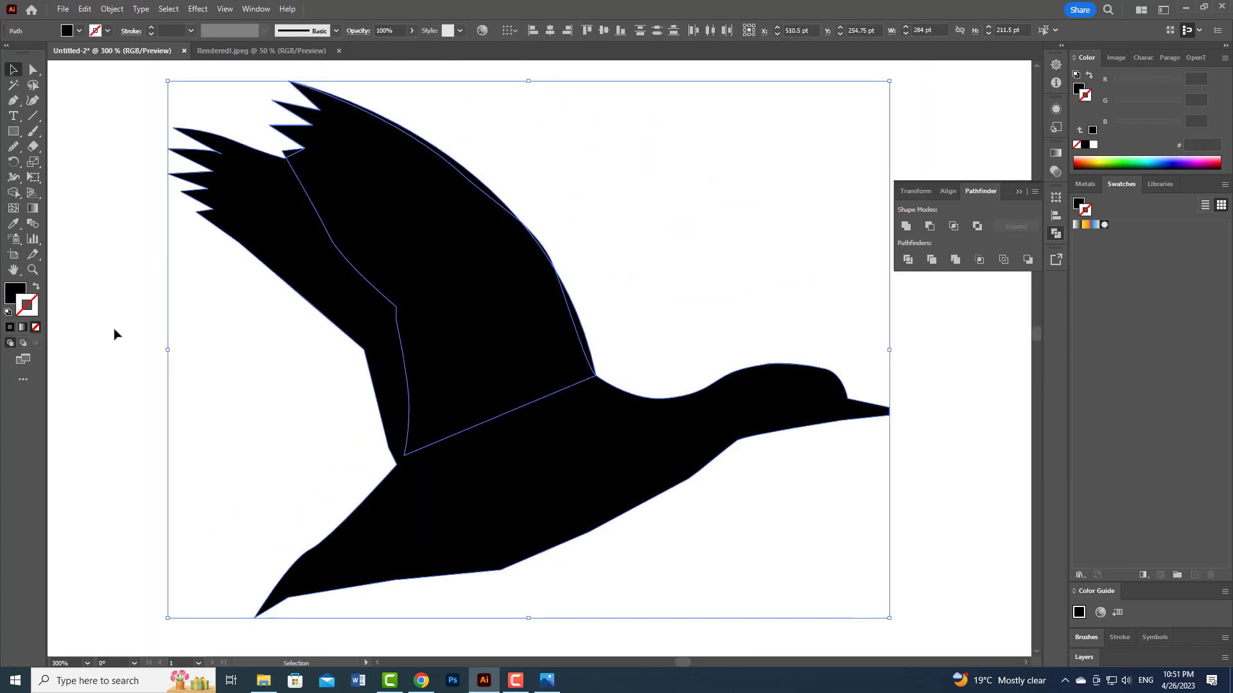
left_click(116, 332)
Change the front wing's fill to blue #2075A0 to set it apart from the body
left_click(454, 203)
key("x")
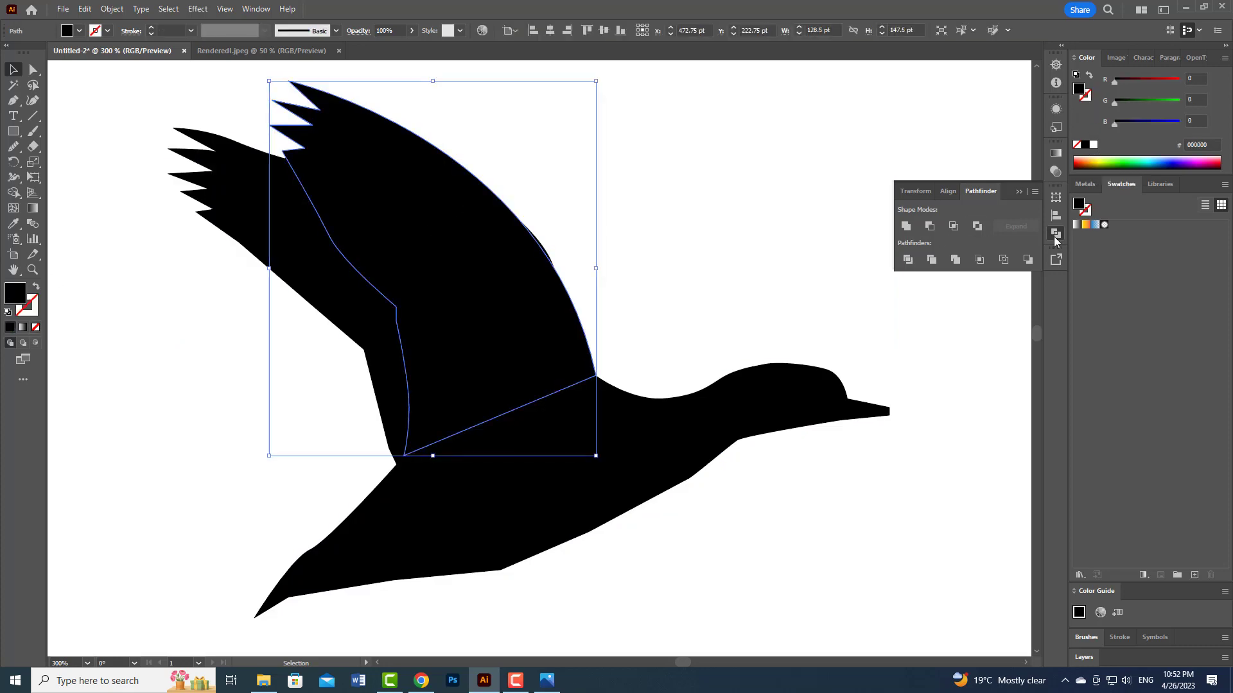
double_click(15, 294)
left_click(393, 311)
left_click(341, 298)
left_click(514, 242)
left_click(617, 206)
Select both duck shapes and remove the overlapping slivers along the front wing's leading edge with the Shape Builder tool
left_click_drag(114, 156, 835, 551)
left_click(13, 193)
left_click(12, 70)
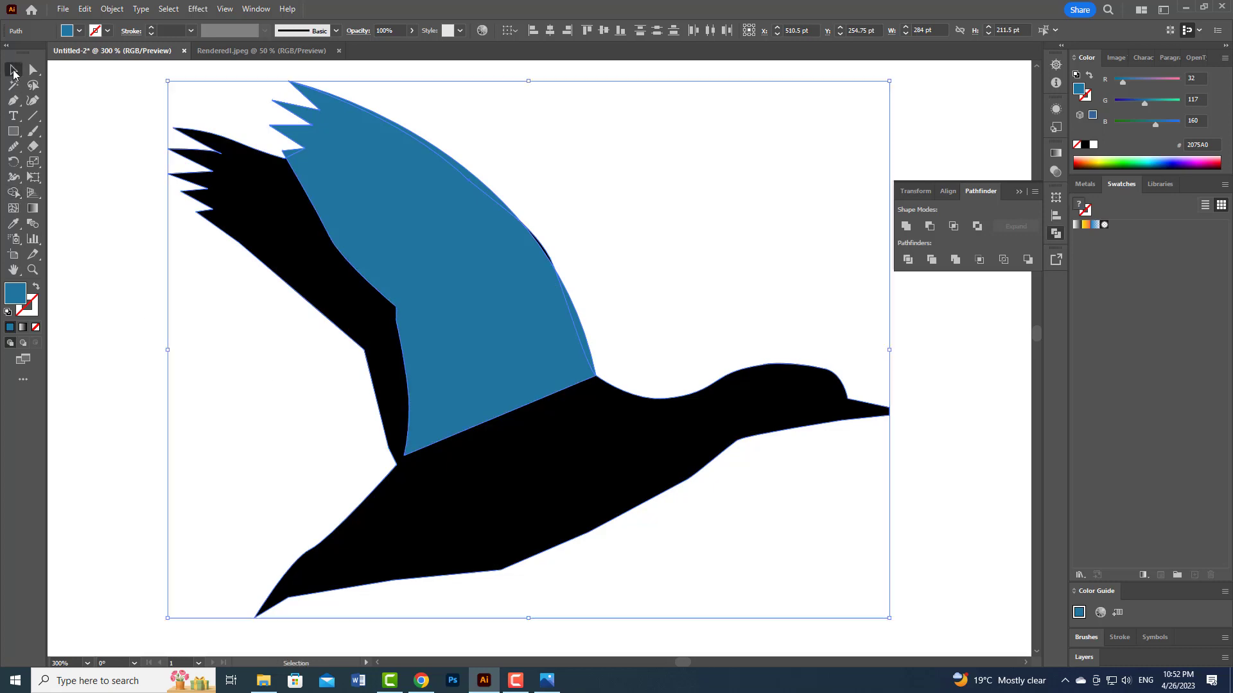
left_click(122, 193)
left_click(248, 222)
left_click_drag(165, 232, 592, 367)
left_click(14, 194)
left_click(469, 172, "alt")
left_click(574, 312, "alt")
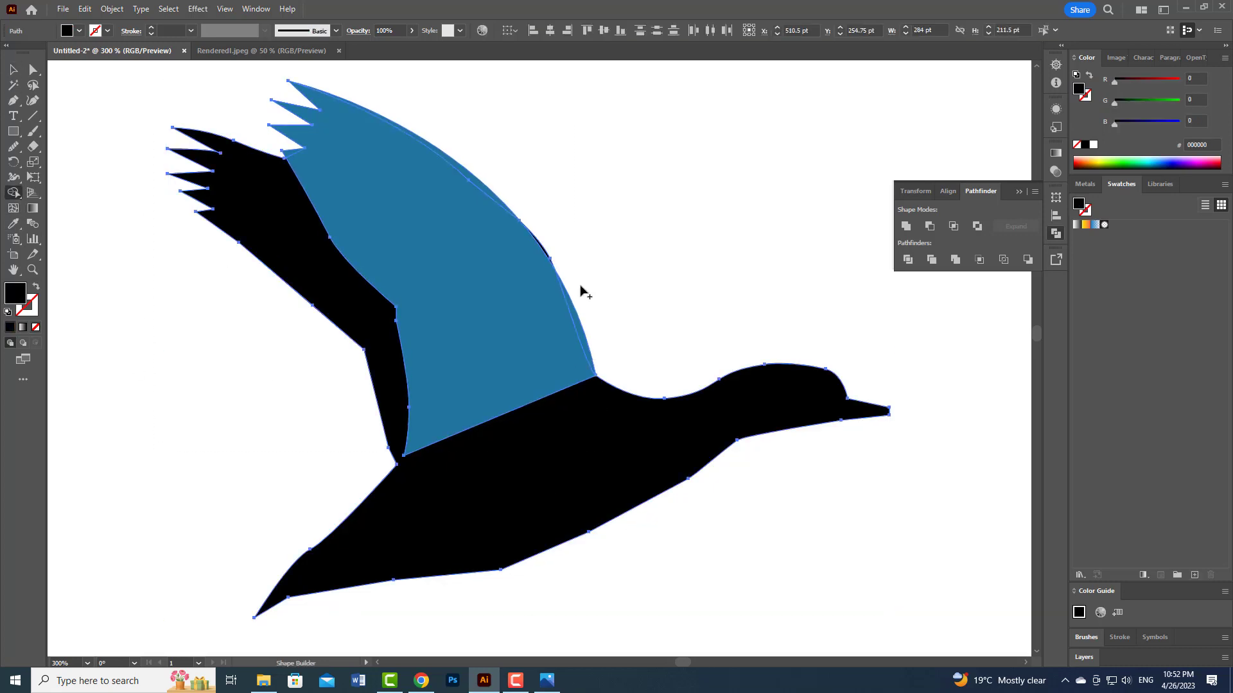
scroll(581, 289, "up", 4)
left_click(437, 152, "alt")
Fill the front wing black with the Shape Builder tool
scroll(523, 202, "down", 4)
scroll(304, 111, "up", 2)
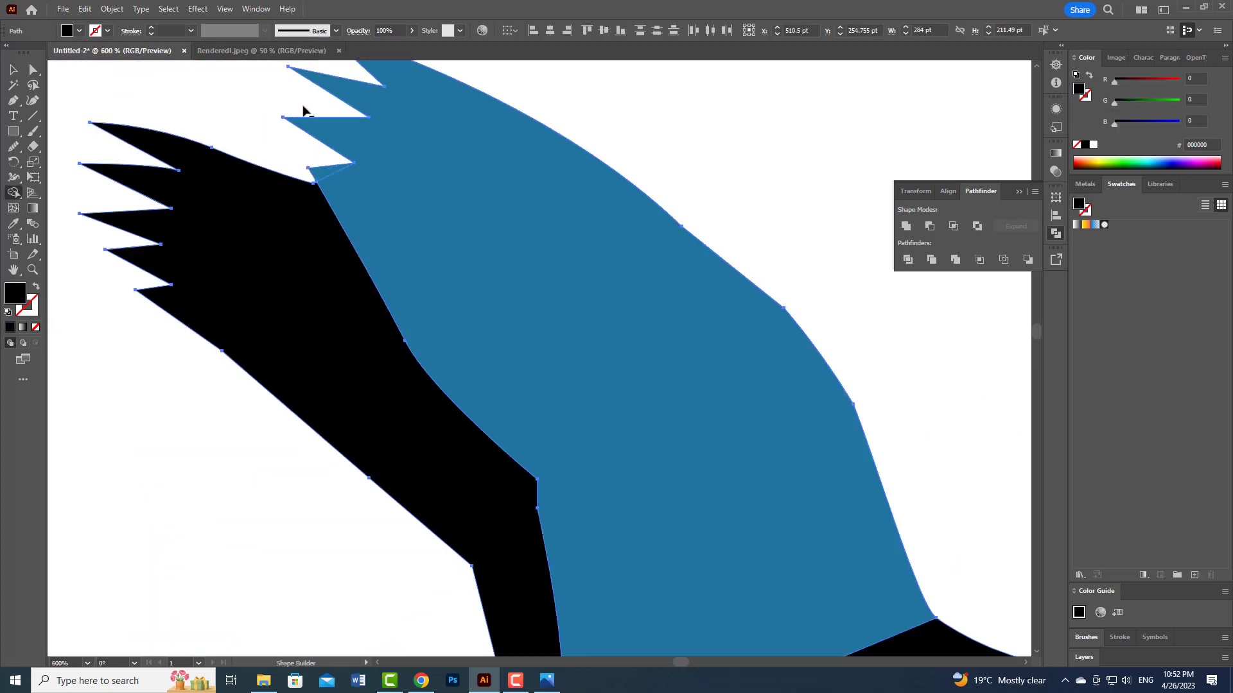
left_click(382, 208)
scroll(392, 212, "down", 3)
left_click(14, 69)
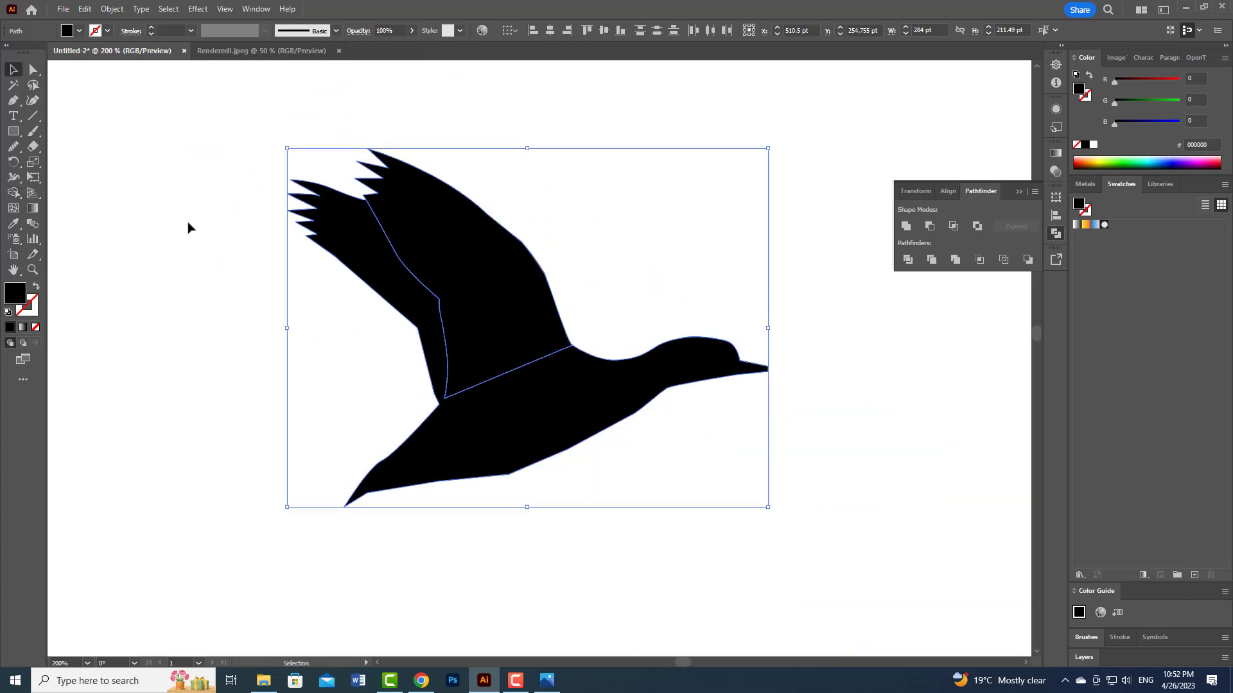
Even out the duck's belly, head and rear wing contours with the Smooth tool
left_click(190, 229)
left_click_drag(793, 296, 698, 475)
left_click(7, 195)
left_click(13, 146)
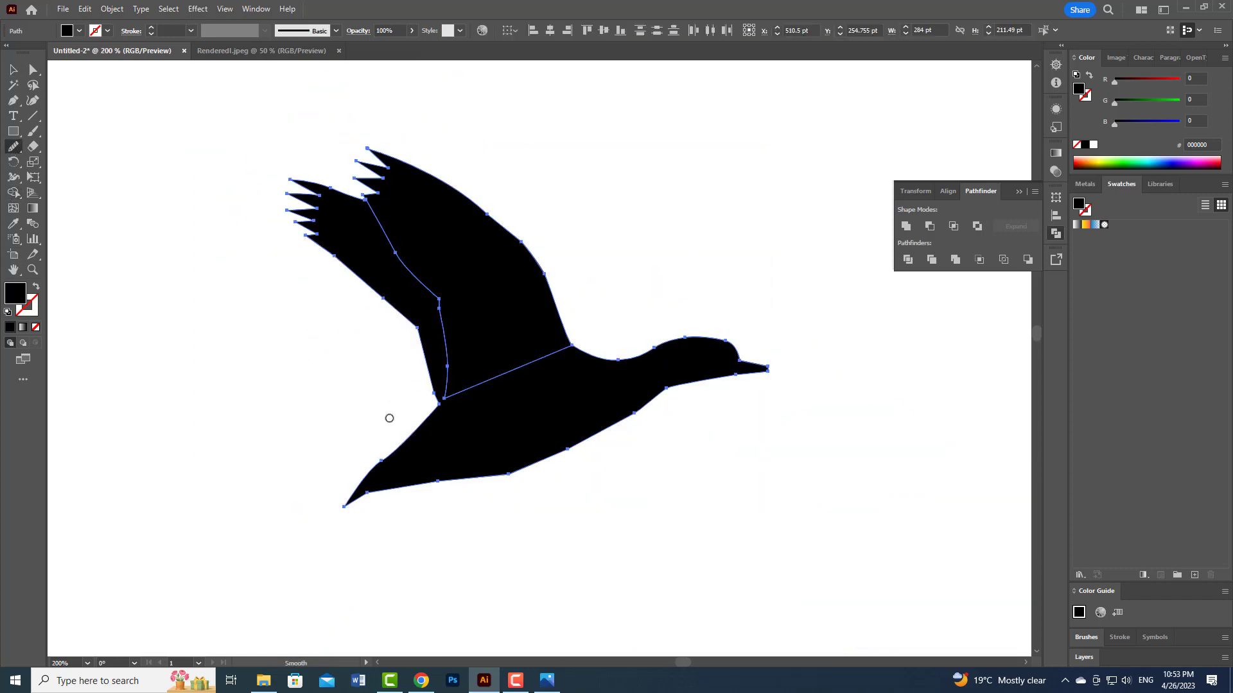
mouse_move(526, 465)
left_mouse_down()
mouse_move(648, 409)
mouse_move(664, 373)
left_mouse_up()
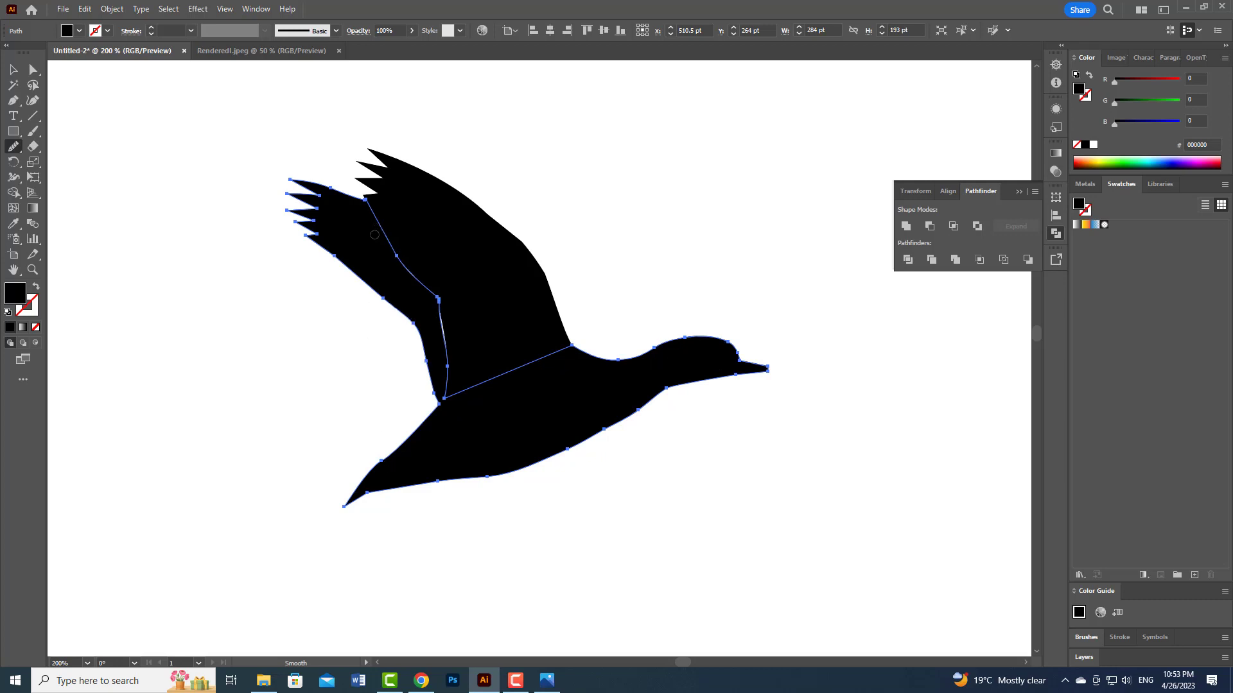
key("v")
left_click(494, 271)
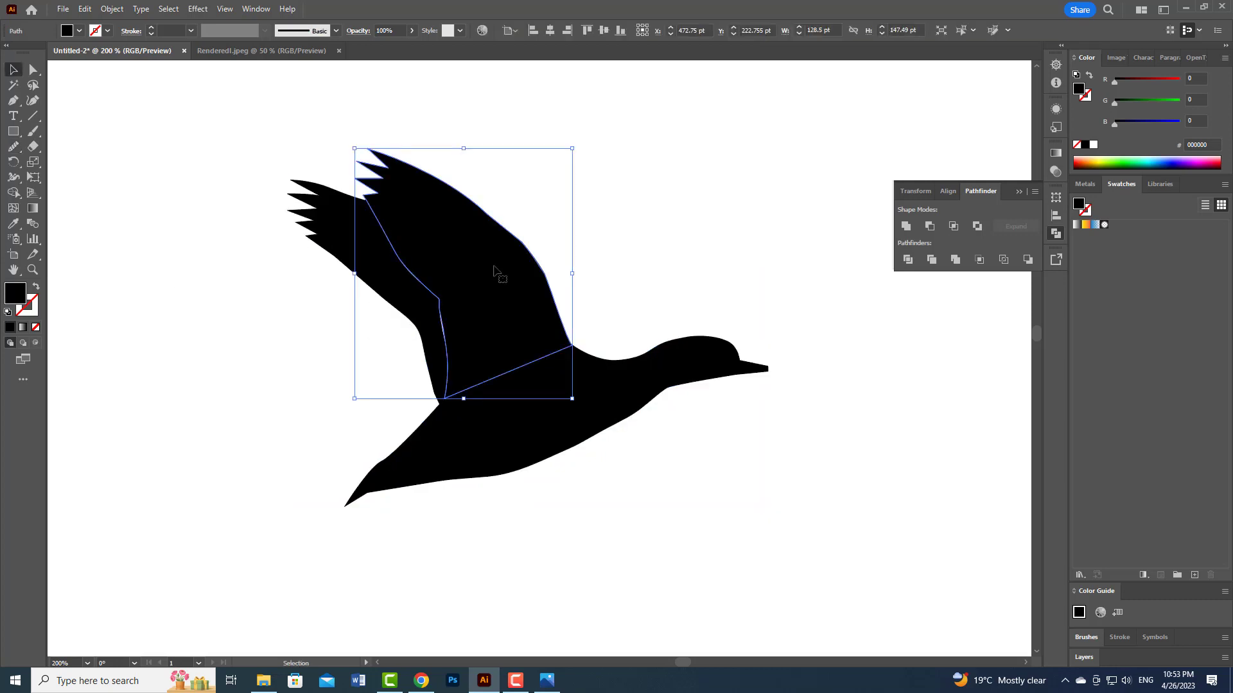
left_click(616, 255)
left_click(493, 273)
left_click_drag(493, 273, 492, 274)
left_click(648, 243)
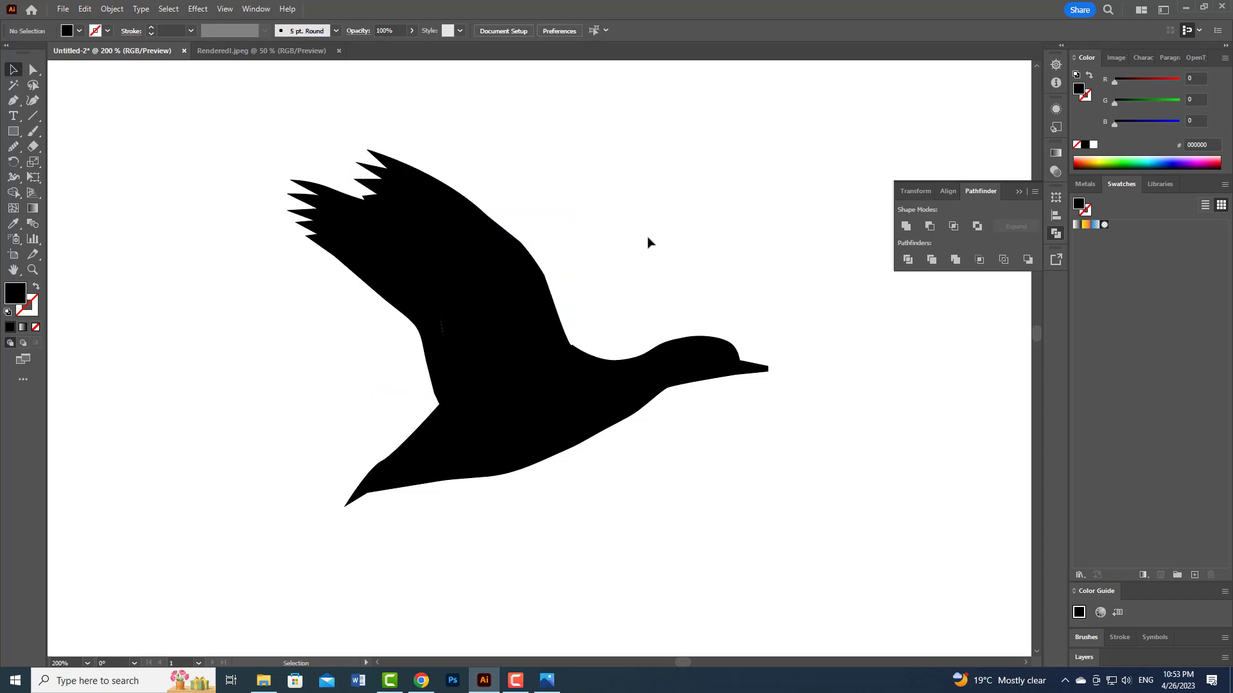
left_click_drag(263, 132, 703, 513)
left_click(536, 415, "shift")
key("ctrl+z")
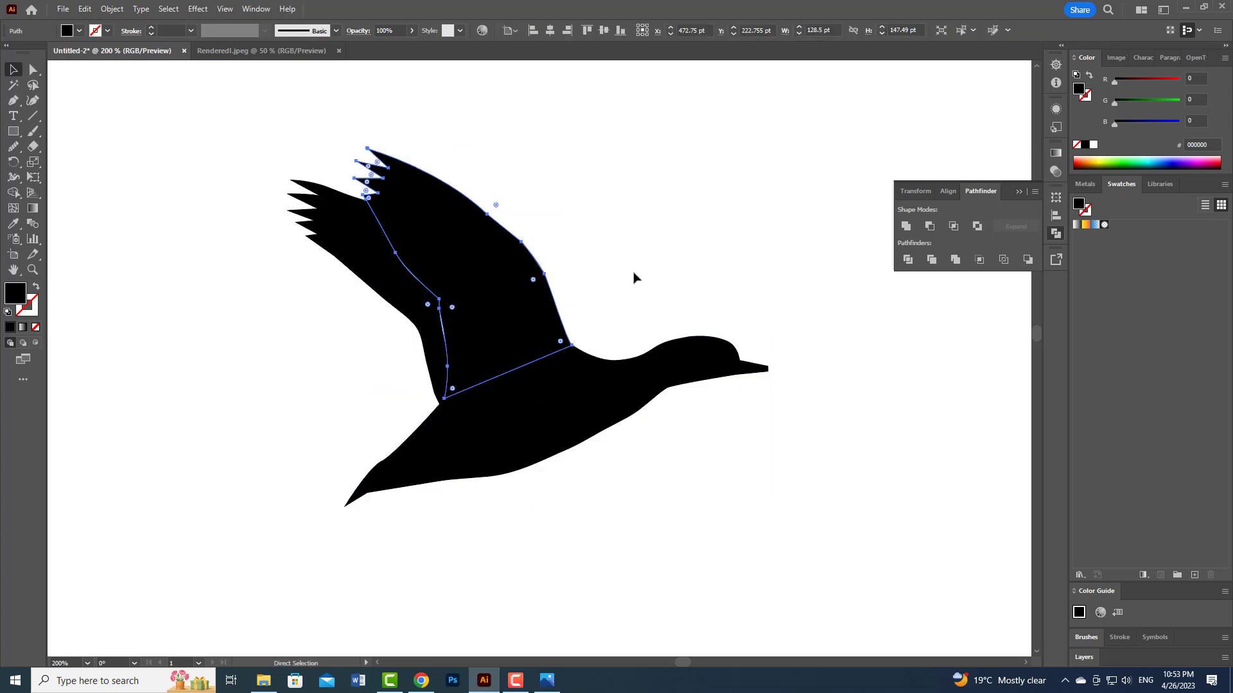
key("ctrl+z")
left_click(633, 277)
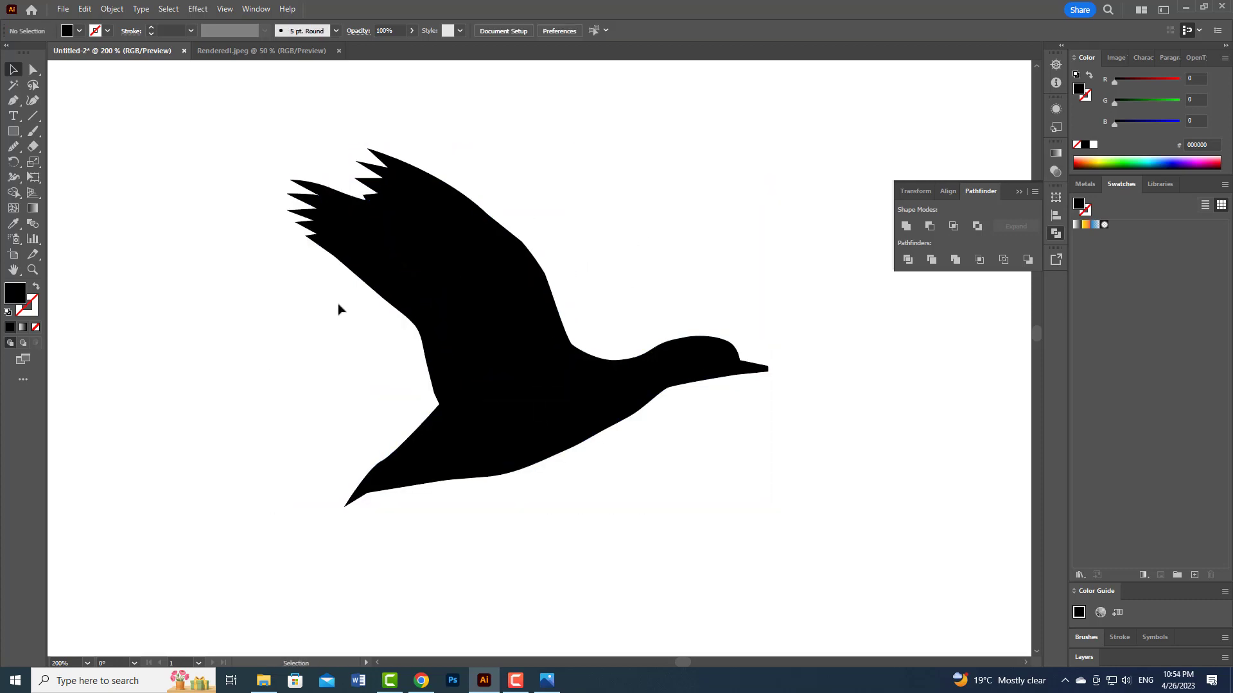
left_click(487, 287)
left_click(190, 452)
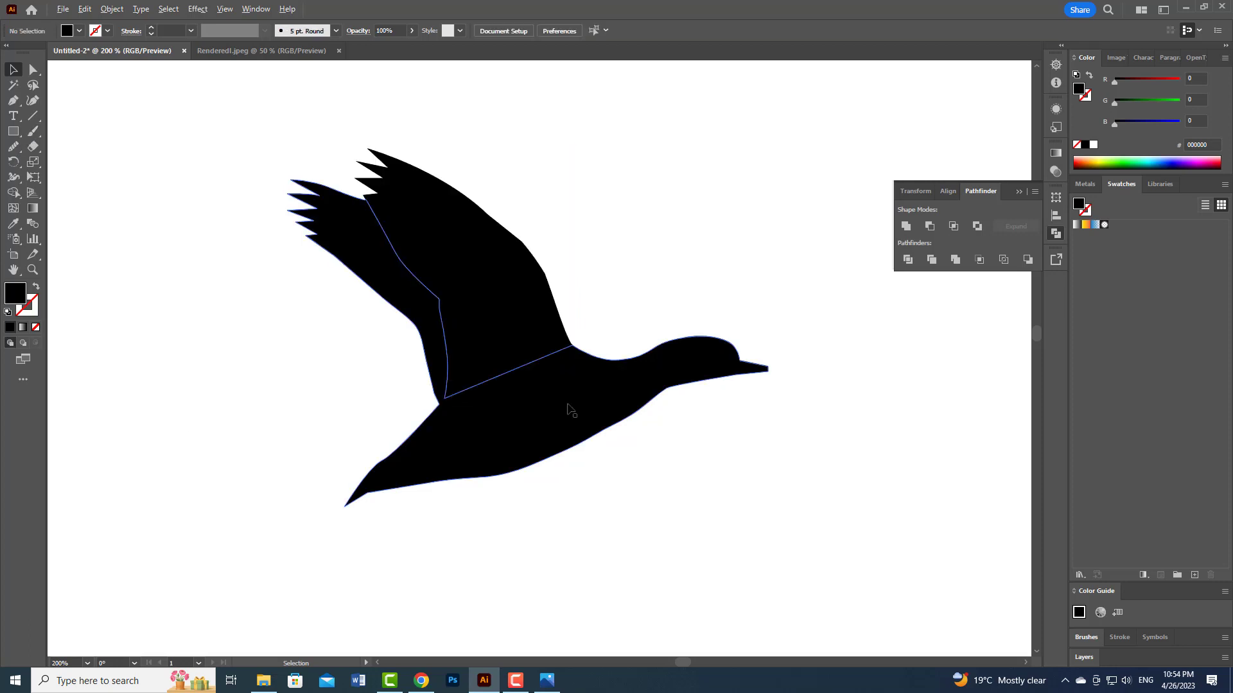
Select the duck body and front wing and switch them to a black stroke with no fill
scroll(570, 411, "down", 7)
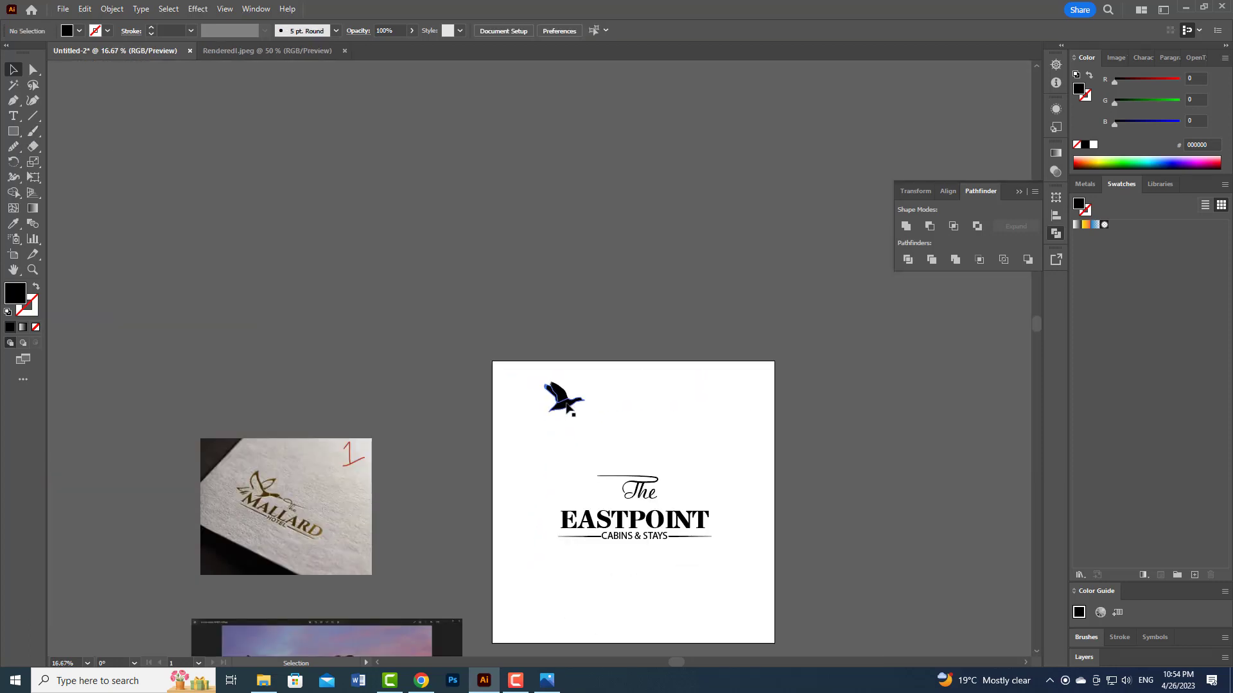
scroll(570, 396, "up", 6)
left_click(544, 486)
left_click(494, 398, "shift")
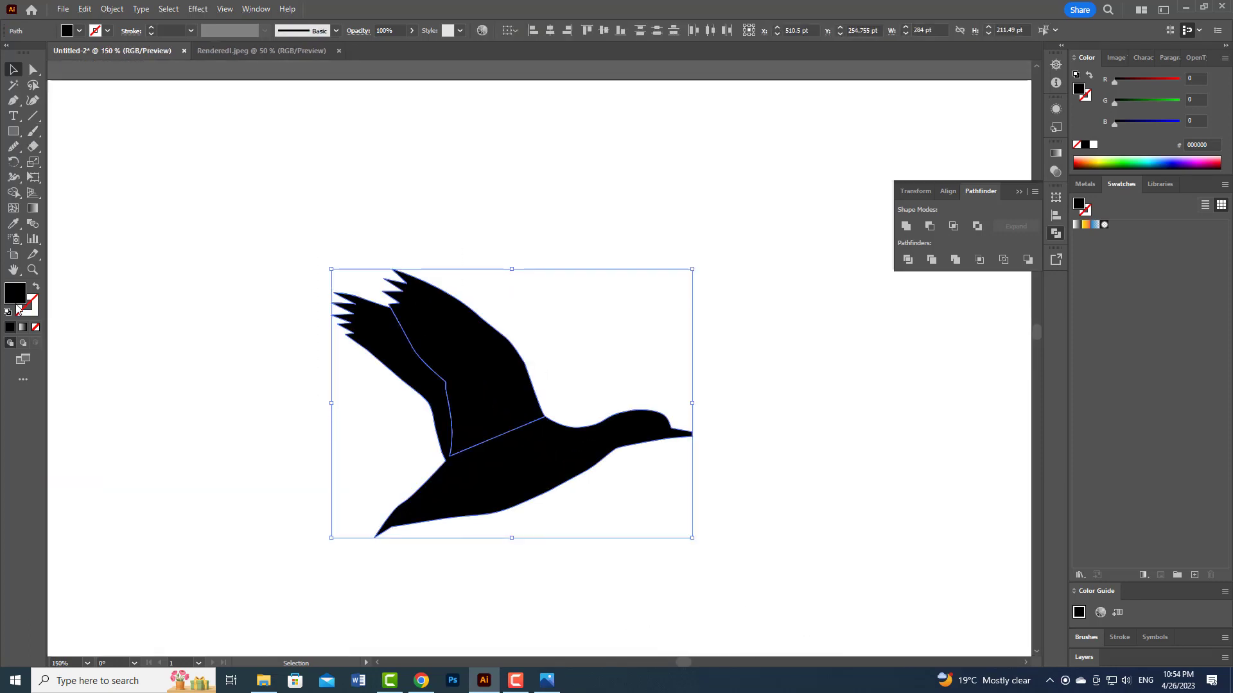
left_click(30, 311)
left_click(10, 327)
left_click(15, 293)
left_click(37, 327)
Set the duck's stroke weight to 4 pt and apply the width profile that tapers at both ends
left_click(151, 28)
left_click(151, 27)
left_click(151, 27)
left_click(221, 31)
left_click(235, 68)
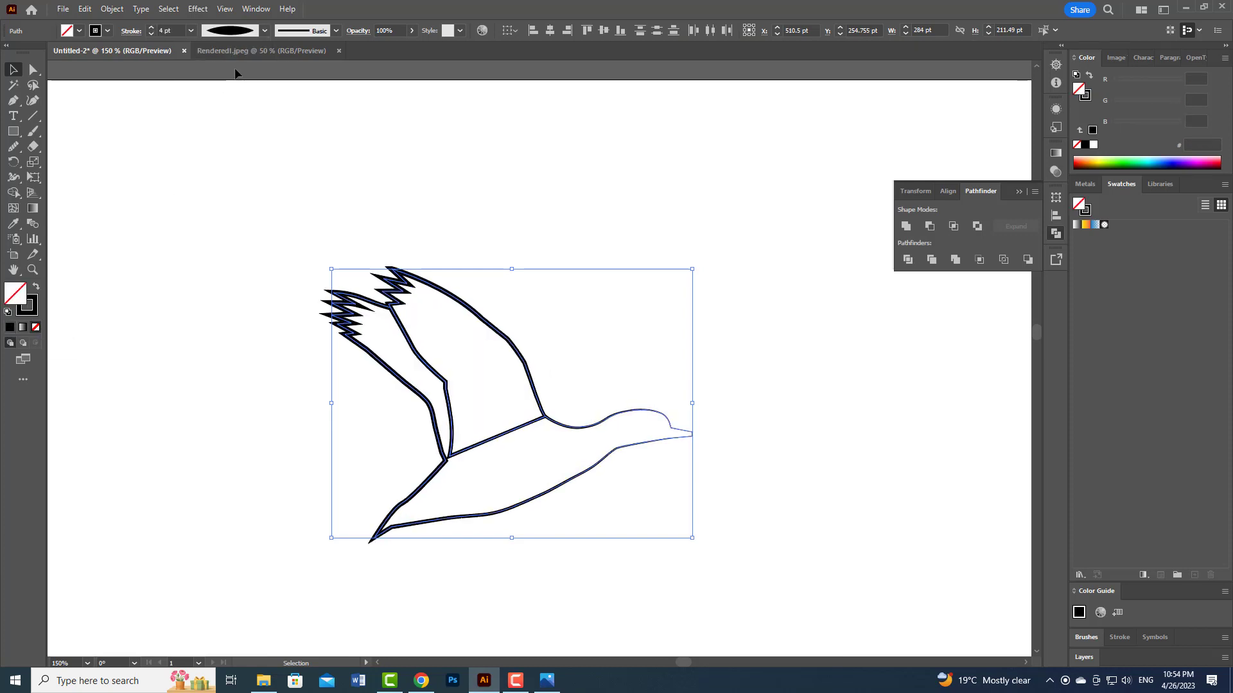
Move the Mallard reference image above the artboard and place the duck outline over it, enlarged to about 680 by 506 pt
scroll(270, 355, "down", 7)
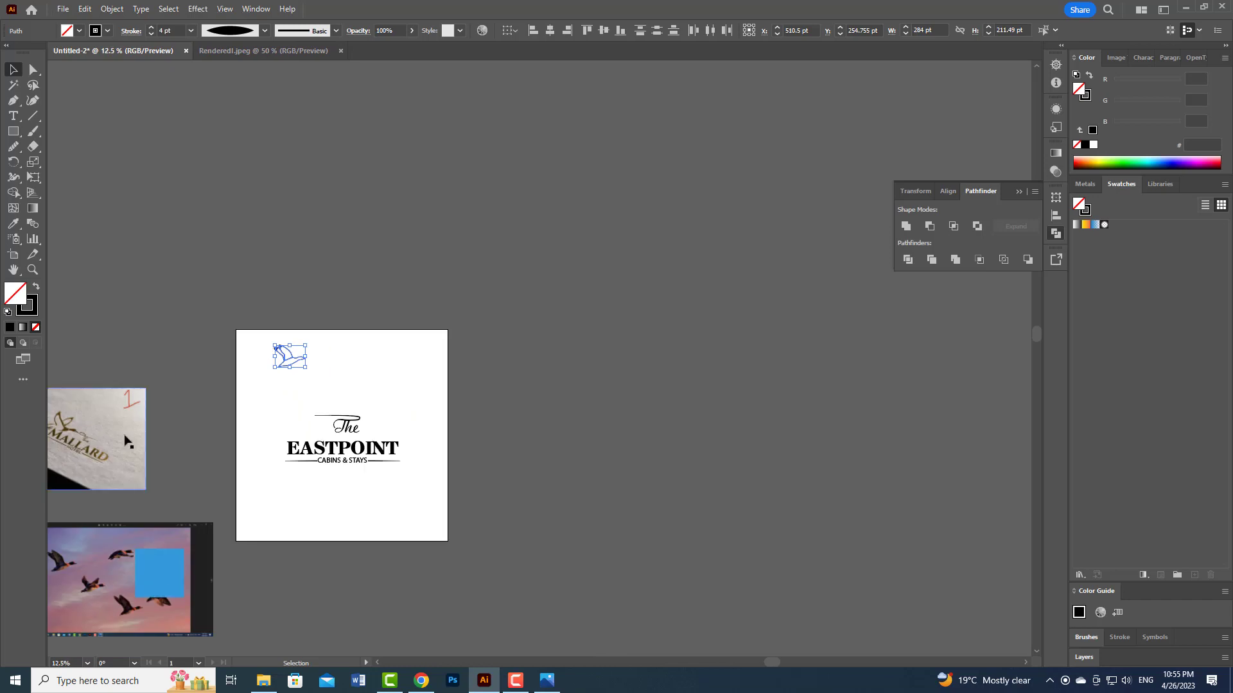
left_click_drag(125, 441, 280, 287)
scroll(335, 452, "up", 3)
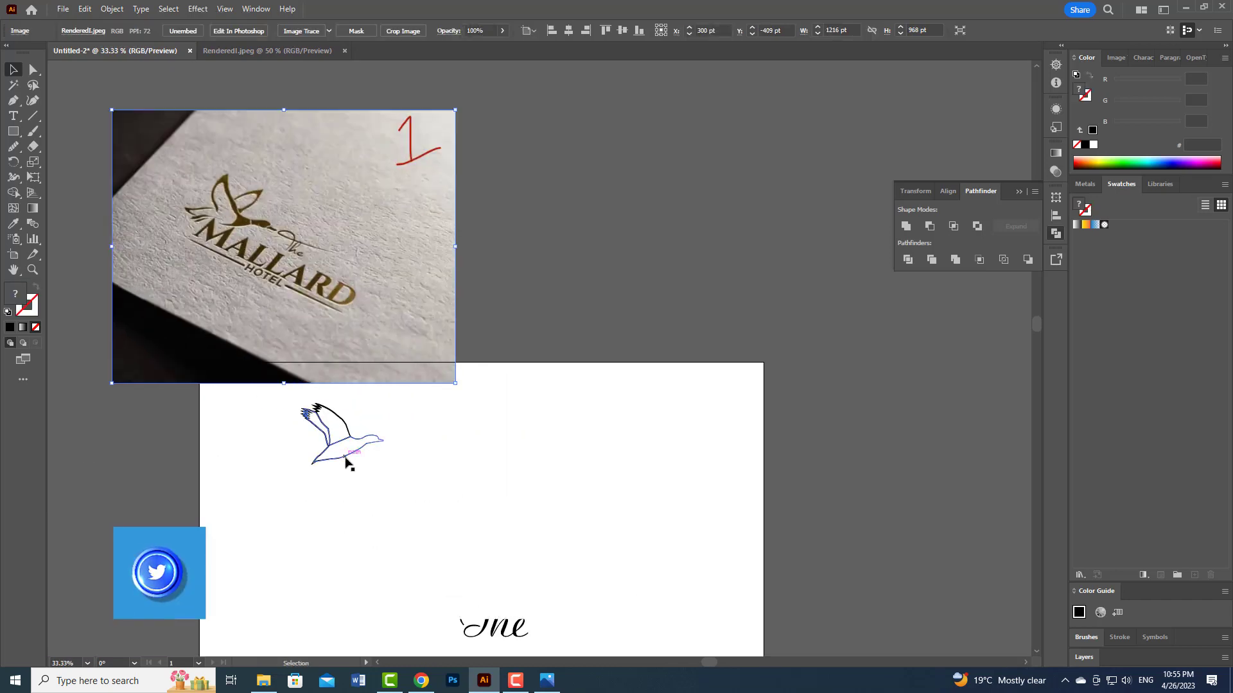
left_click(335, 454)
mouse_move(385, 464)
left_mouse_down()
mouse_move(443, 507)
mouse_move(410, 190)
left_mouse_up()
Try to cut the duck's body outline at the rear wing's base with the Scissors tool
left_click(33, 146)
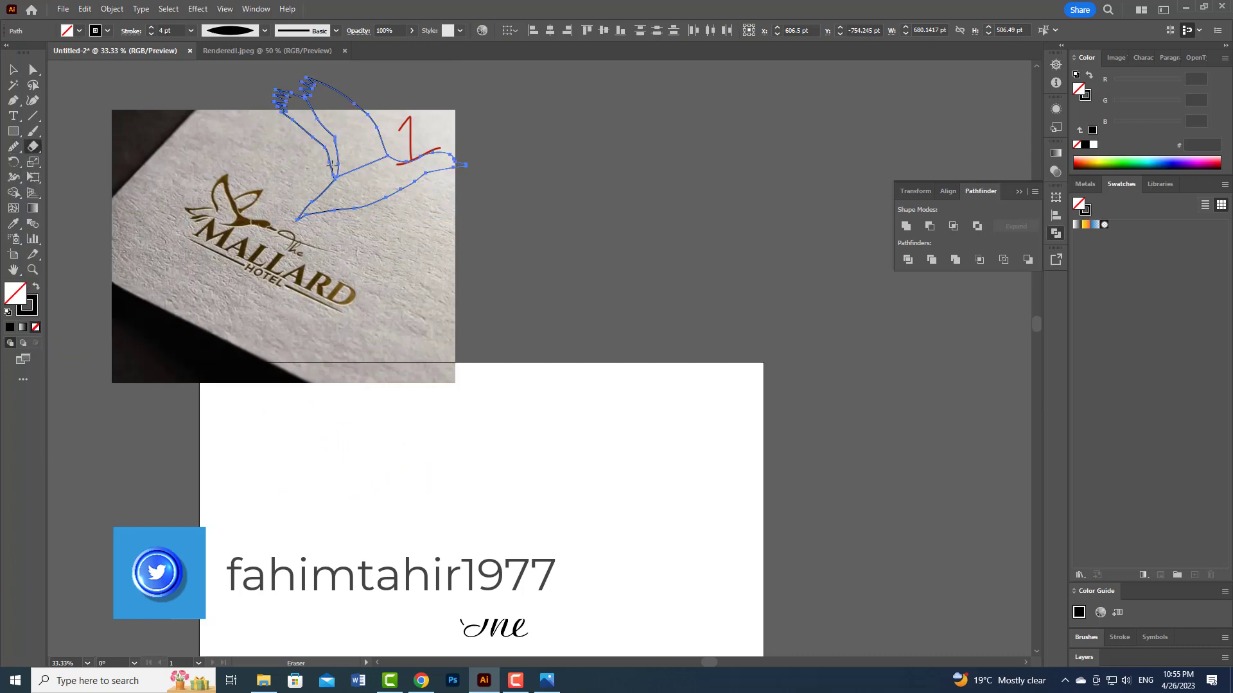
scroll(331, 165, "up", 2)
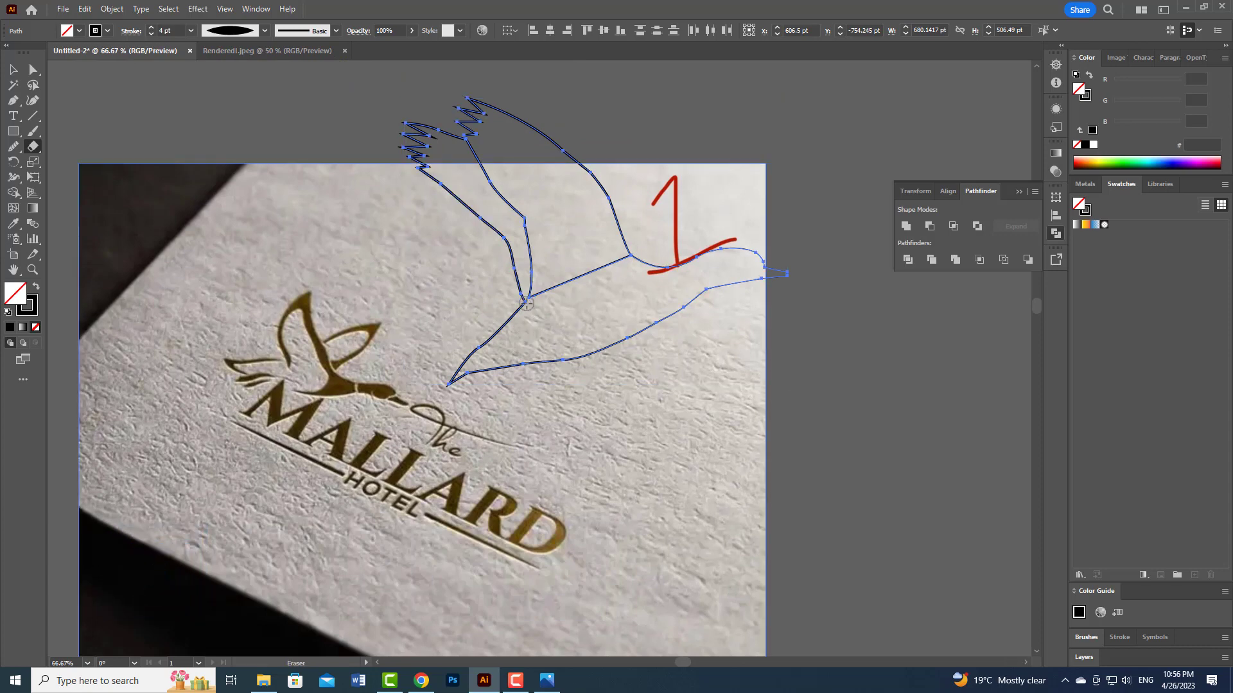
left_click_drag(33, 147, 70, 161)
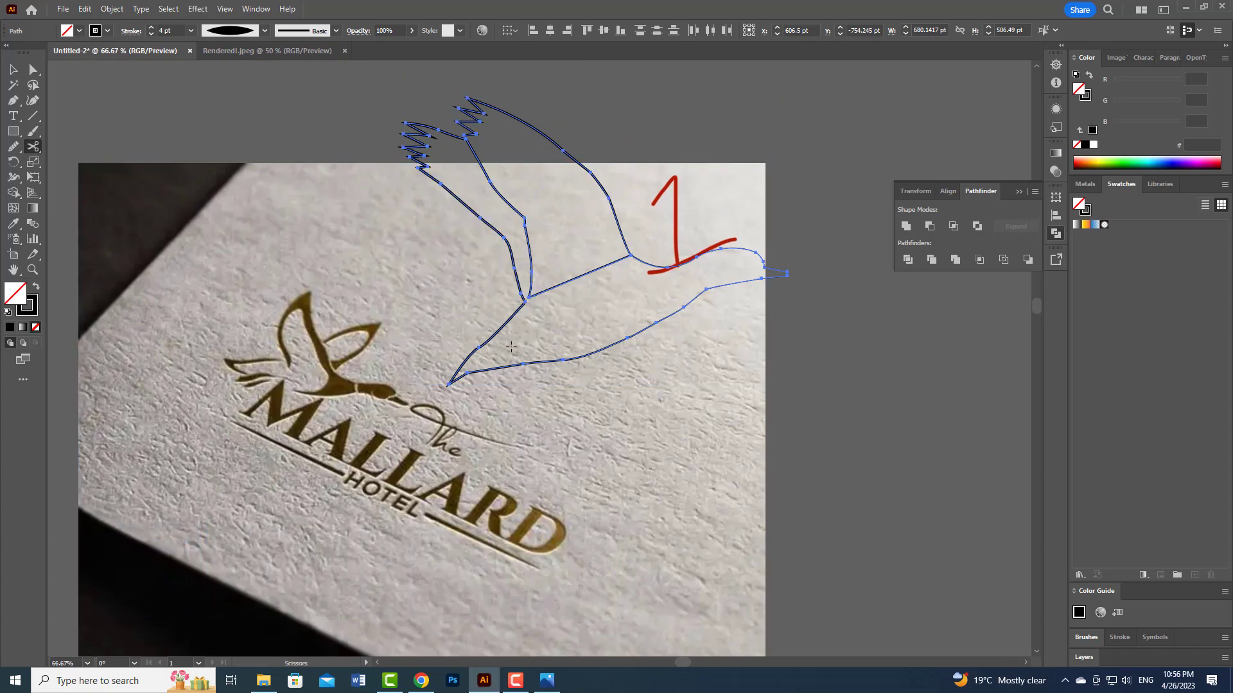
left_click(527, 301)
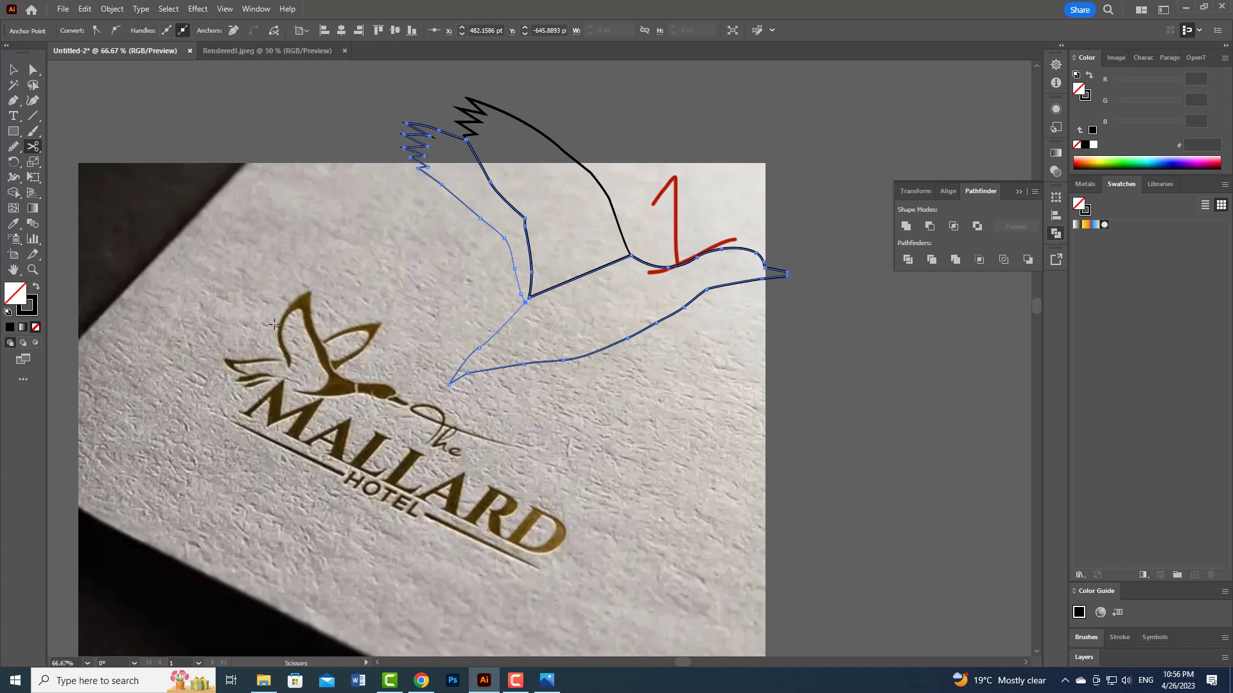
key("ctrl+z")
Try to erase a gap in the stroked outline at the rear wing's base using a smaller Eraser
key("shift+e")
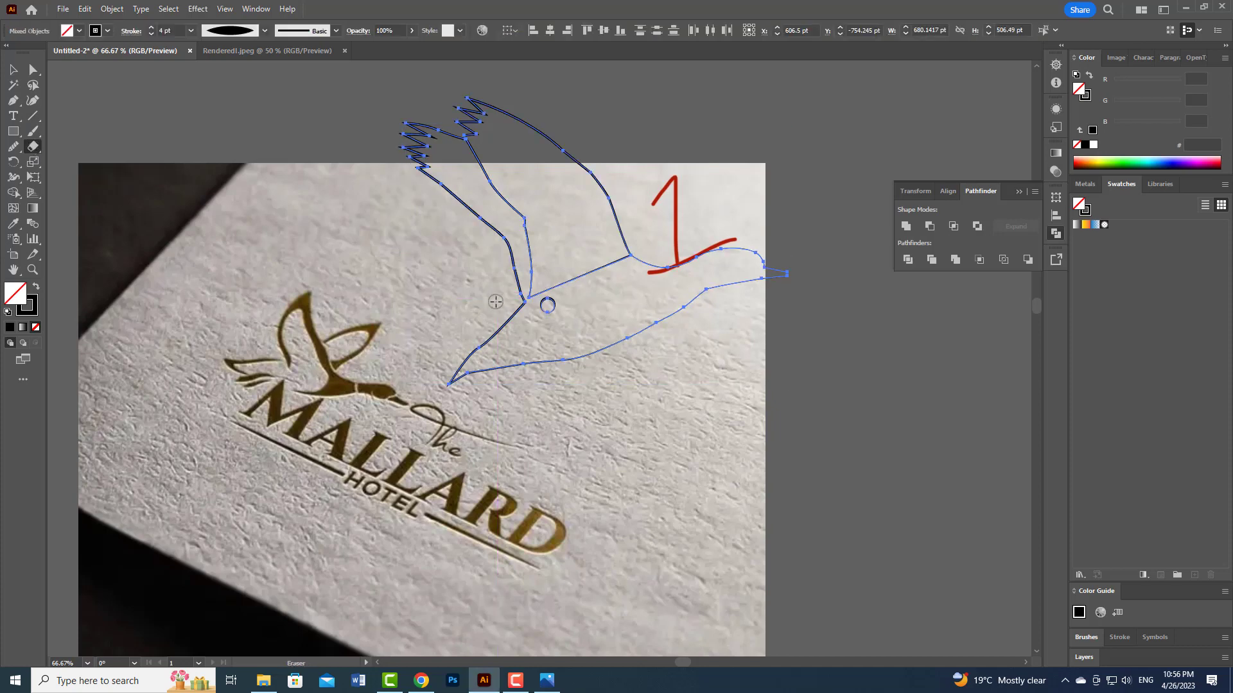
key("ctrl+z")
scroll(506, 303, "up", 6)
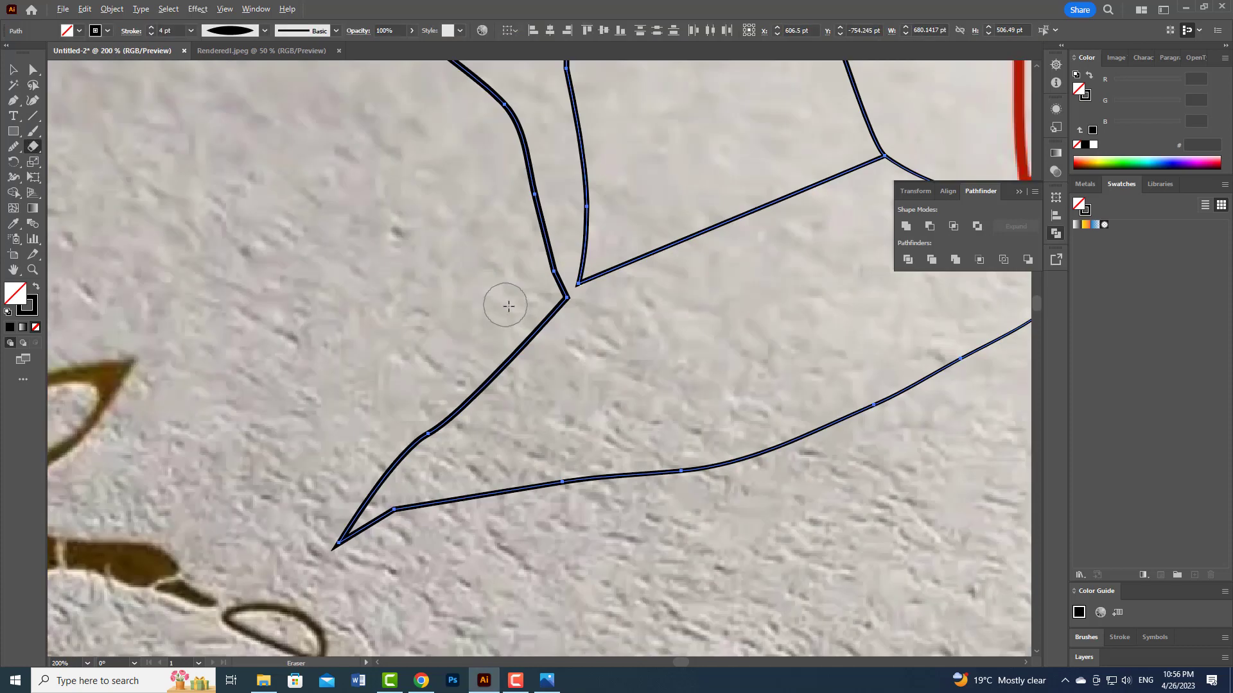
key("[")
key("[")
key("[")
key("[")
key("[")
key("[")
left_click_drag(628, 281, 683, 287)
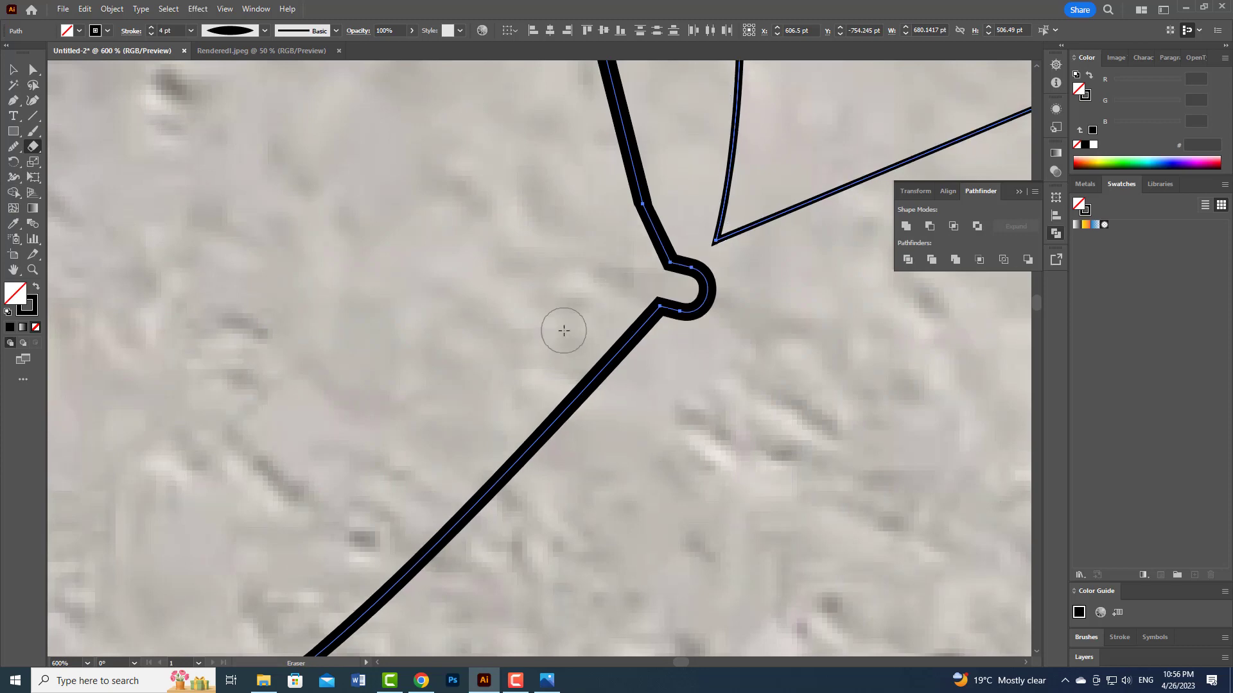
key("ctrl+z")
left_click(681, 284)
key("ctrl+z")
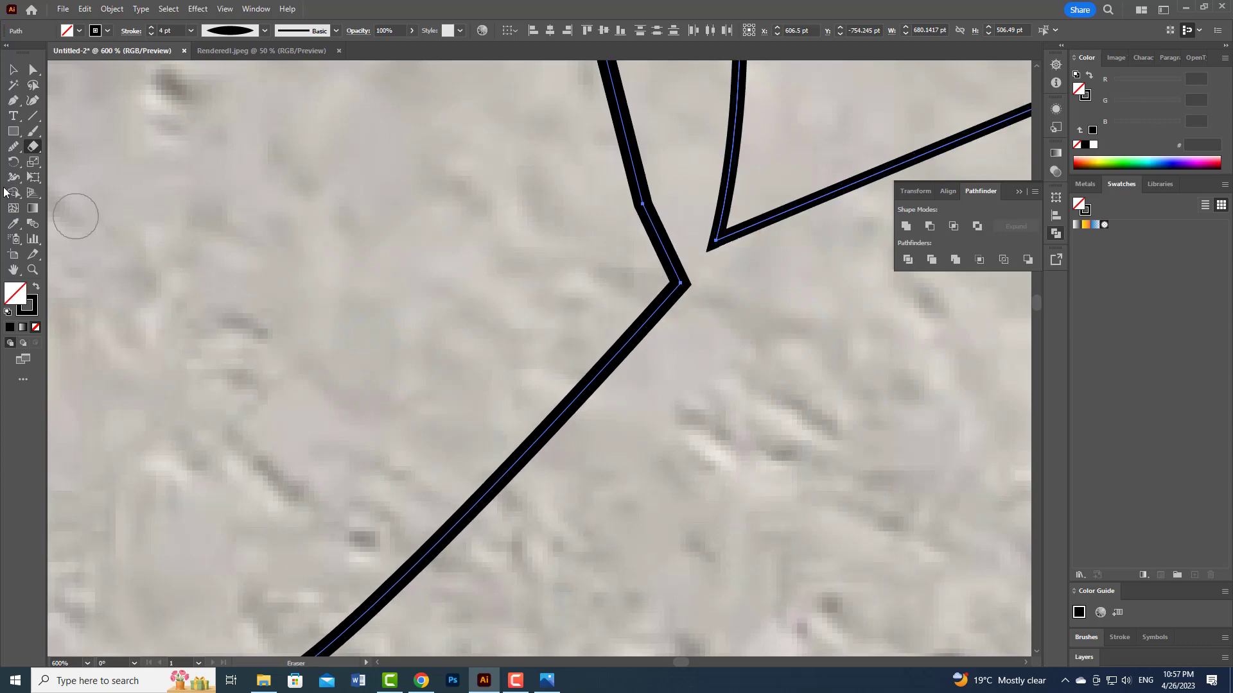
Convert the duck's strokes to filled shapes and erase a gap where the rear wing meets the tail
left_click_drag(659, 282, 691, 283)
scroll(594, 331, "down", 5)
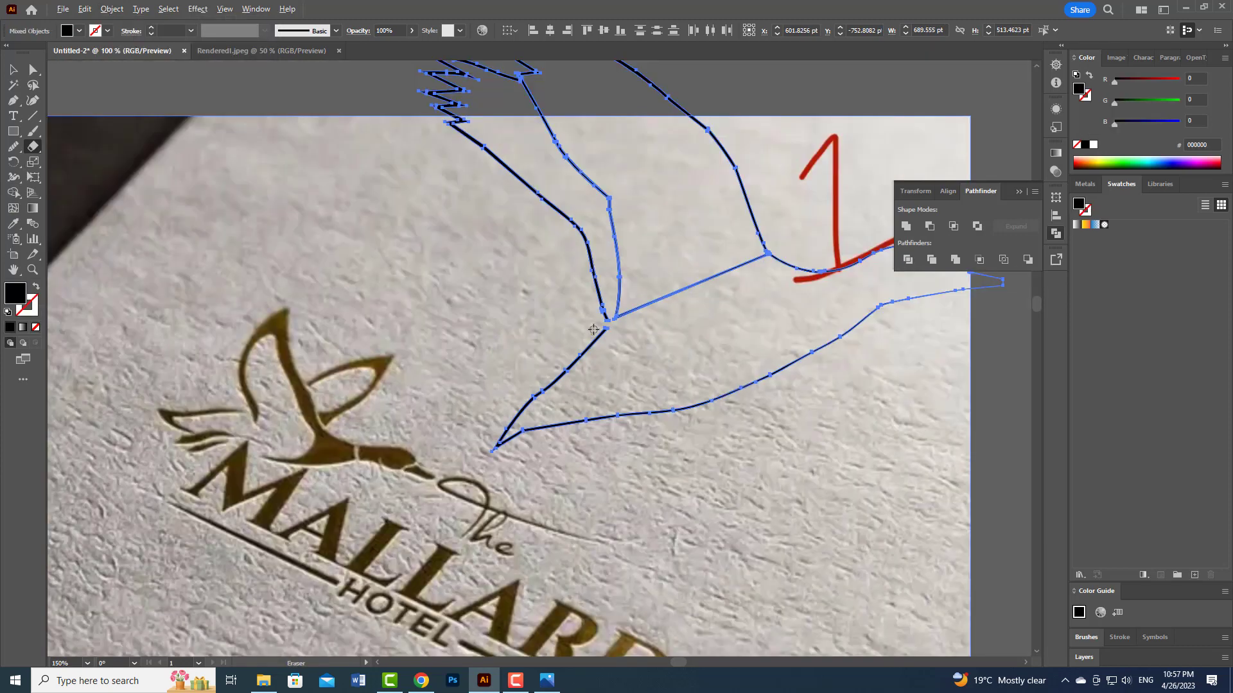
Try to erase the front wing outline's lower corner where it meets the base of the rear wing
scroll(617, 316, "up", 3)
key("v")
left_click(787, 285)
left_click(616, 298)
left_click(117, 9)
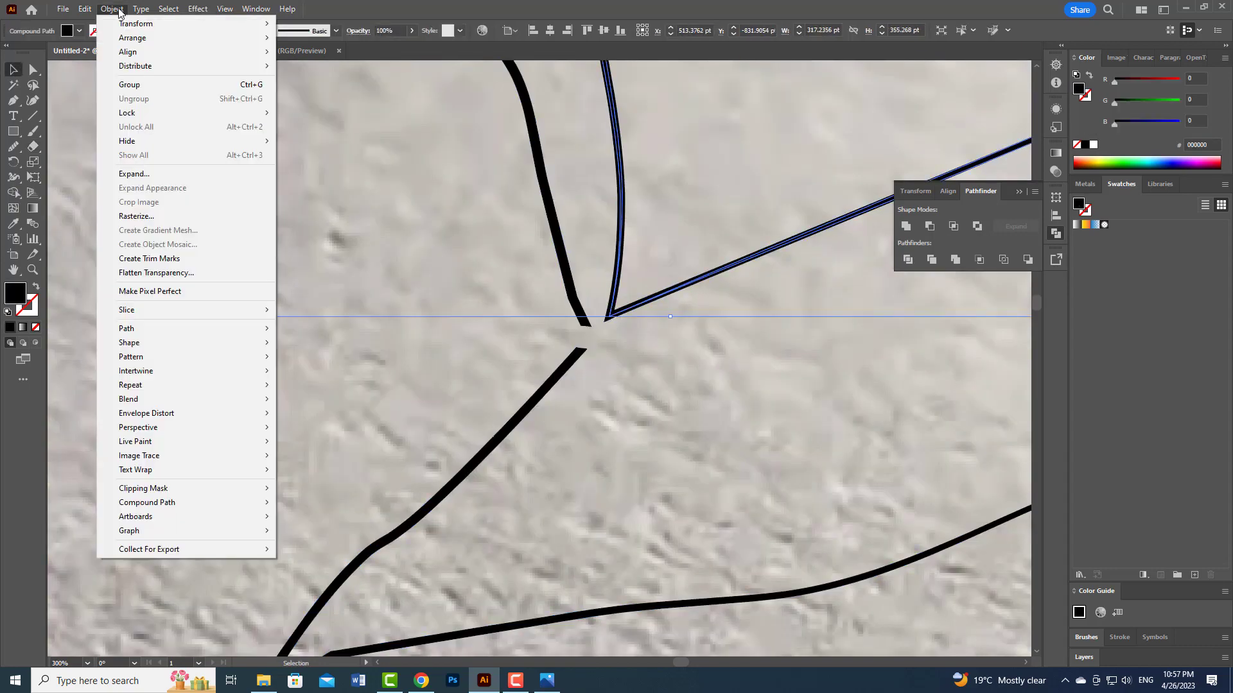
left_click(805, 330)
left_click(33, 147)
left_click_drag(607, 319, 609, 332)
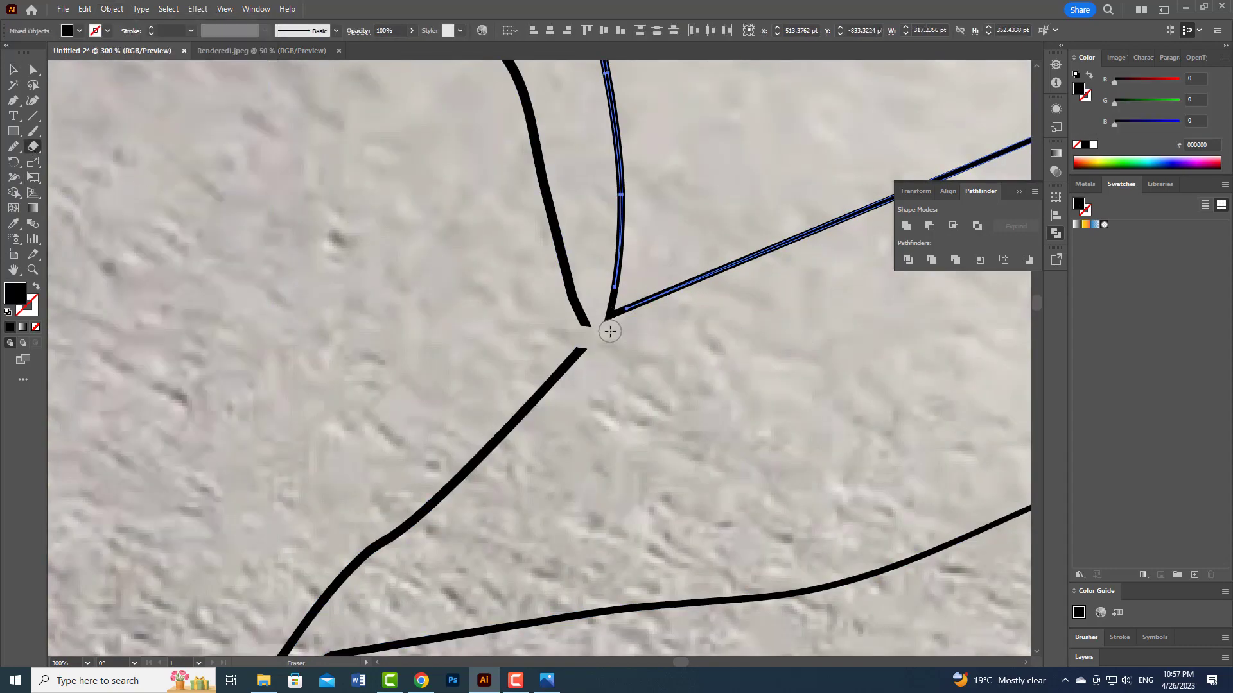
scroll(609, 335, "down", 6)
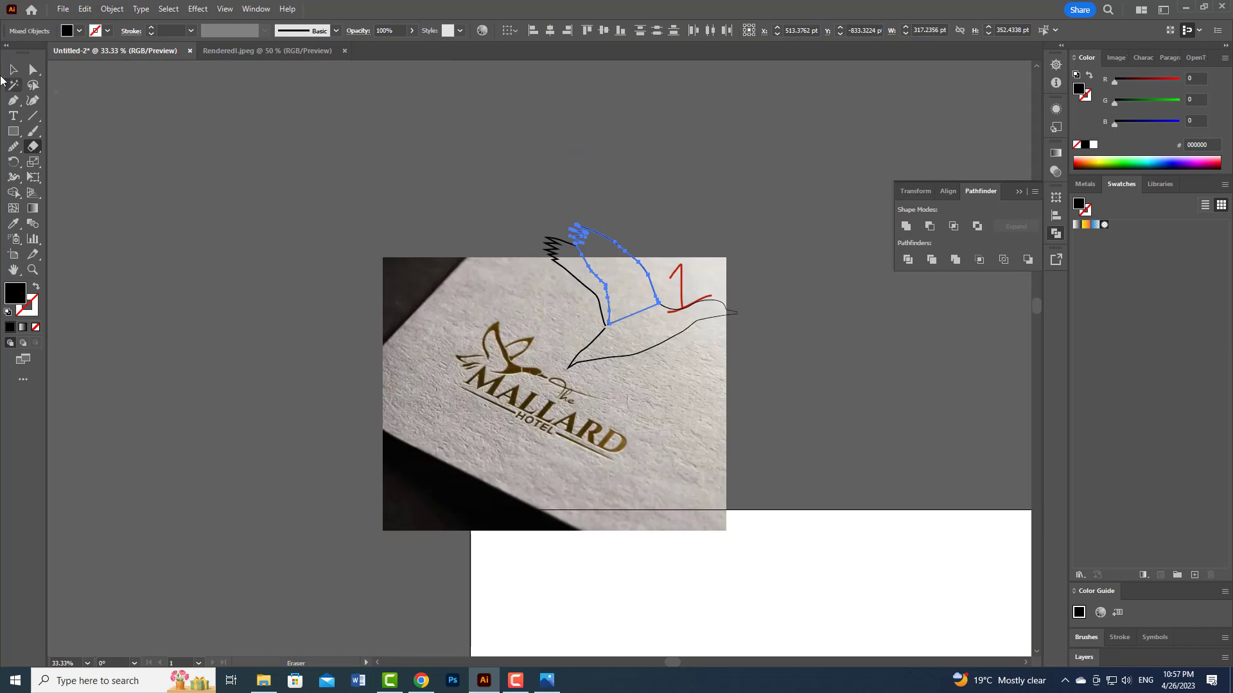
left_click(13, 69)
scroll(660, 283, "up", 4)
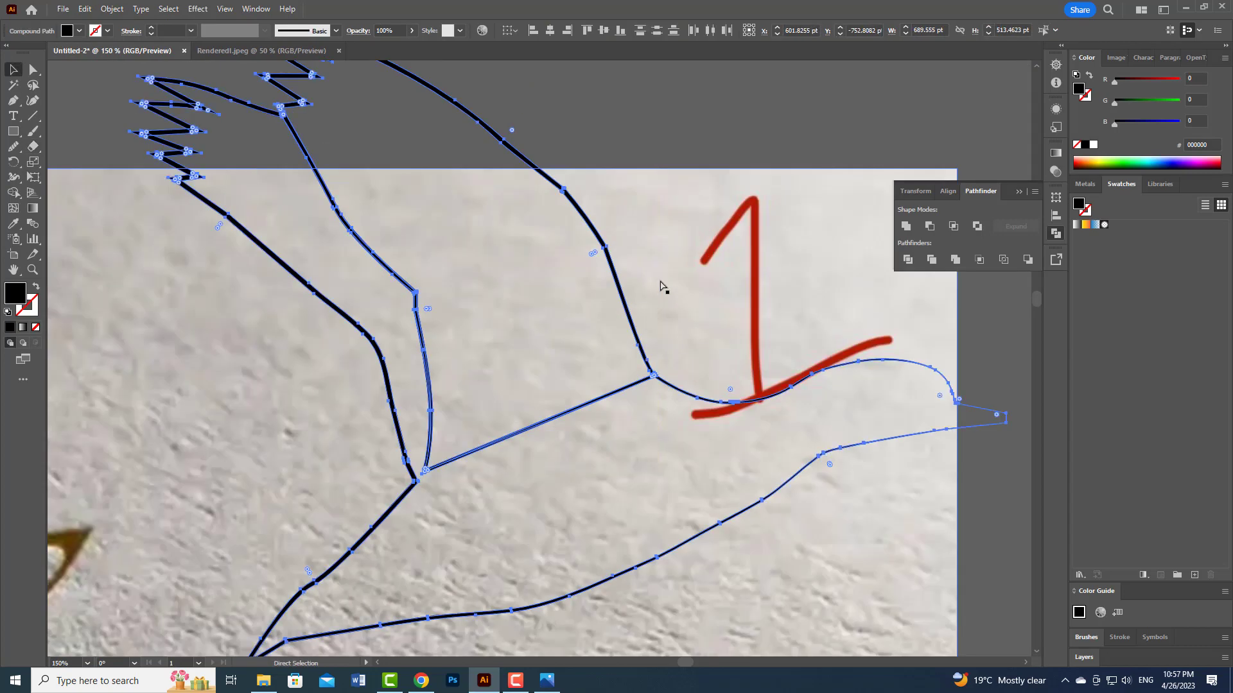
left_click(660, 287)
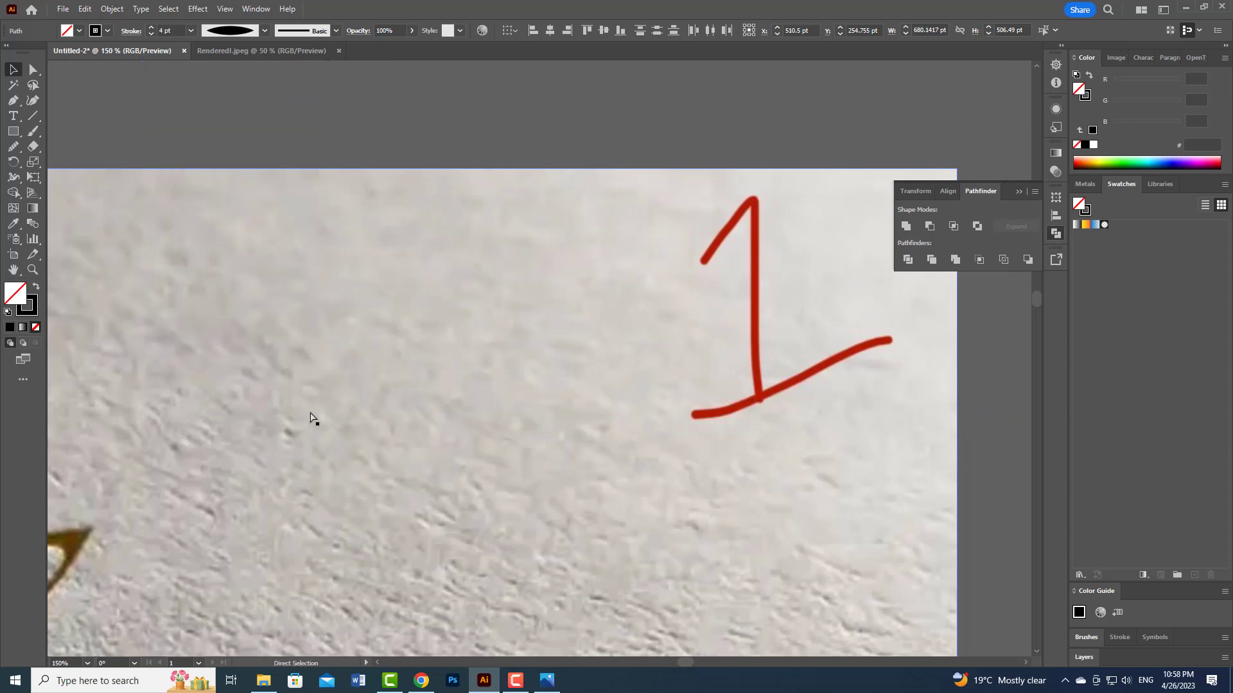
Swap the duck's fill and stroke to make it a solid black silhouette without an outline
scroll(388, 478, "down", 7)
key("shift+x")
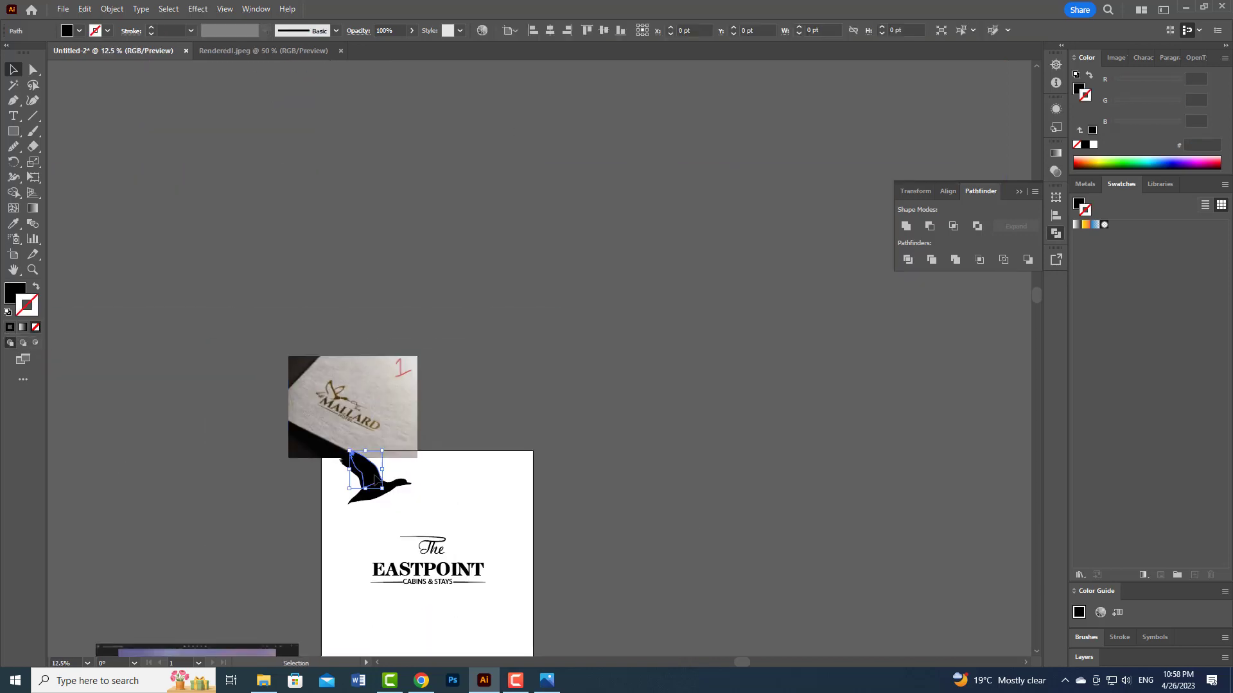
Move the Mallard reference image well above the artboard and place the duck silhouette beside the swash of "The"
left_click_drag(312, 407, 329, 229)
left_click(731, 355)
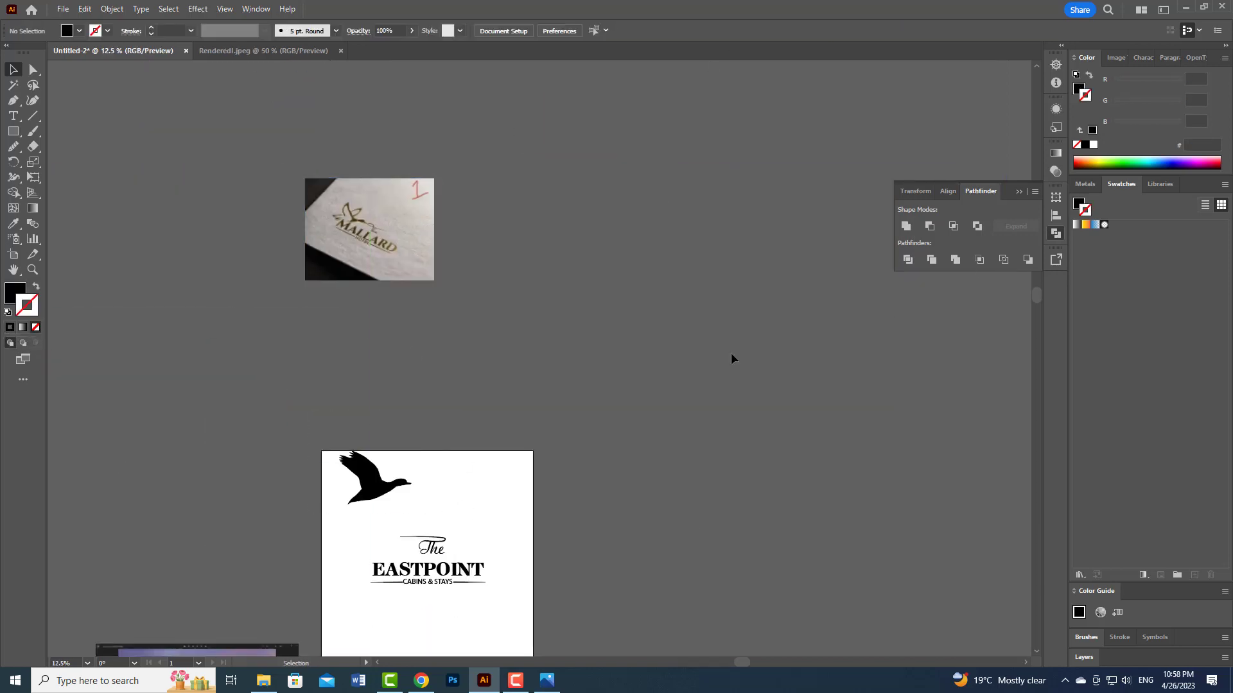
left_click_drag(373, 483, 379, 550)
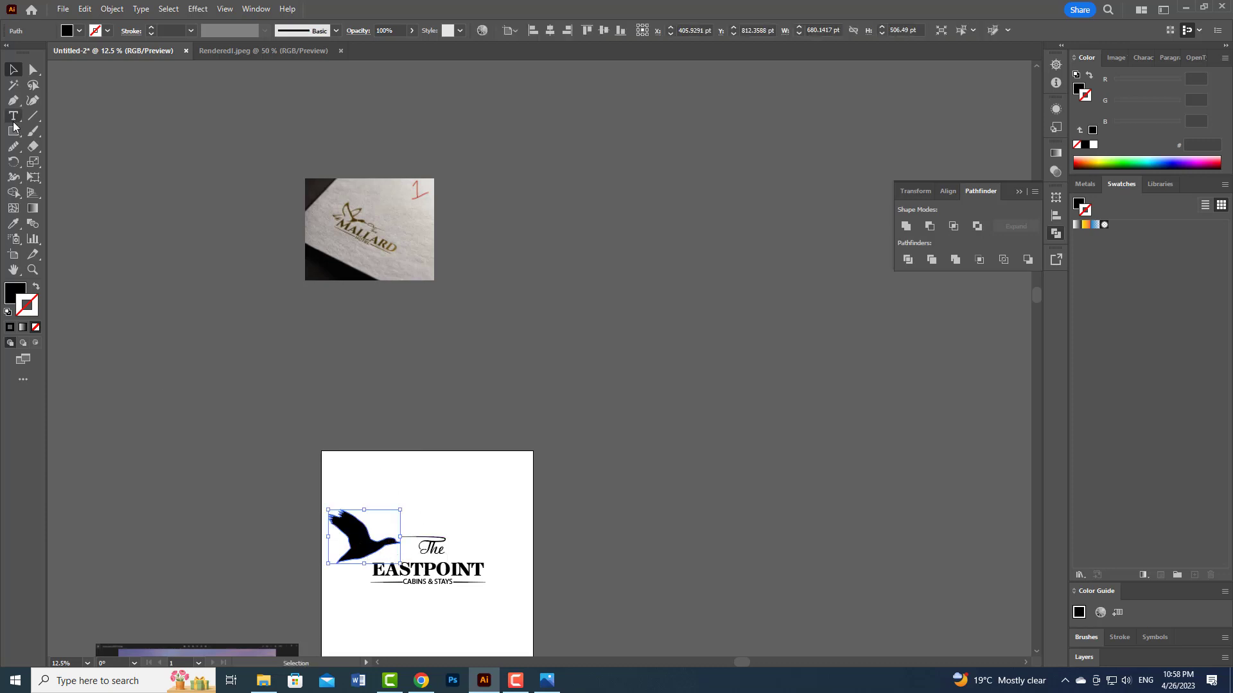
Draw a curved path with the Pen tool from the wing across the duck's breast to the belly edge and smooth its bend
key("p")
scroll(475, 622, "up", 5)
left_click(335, 355)
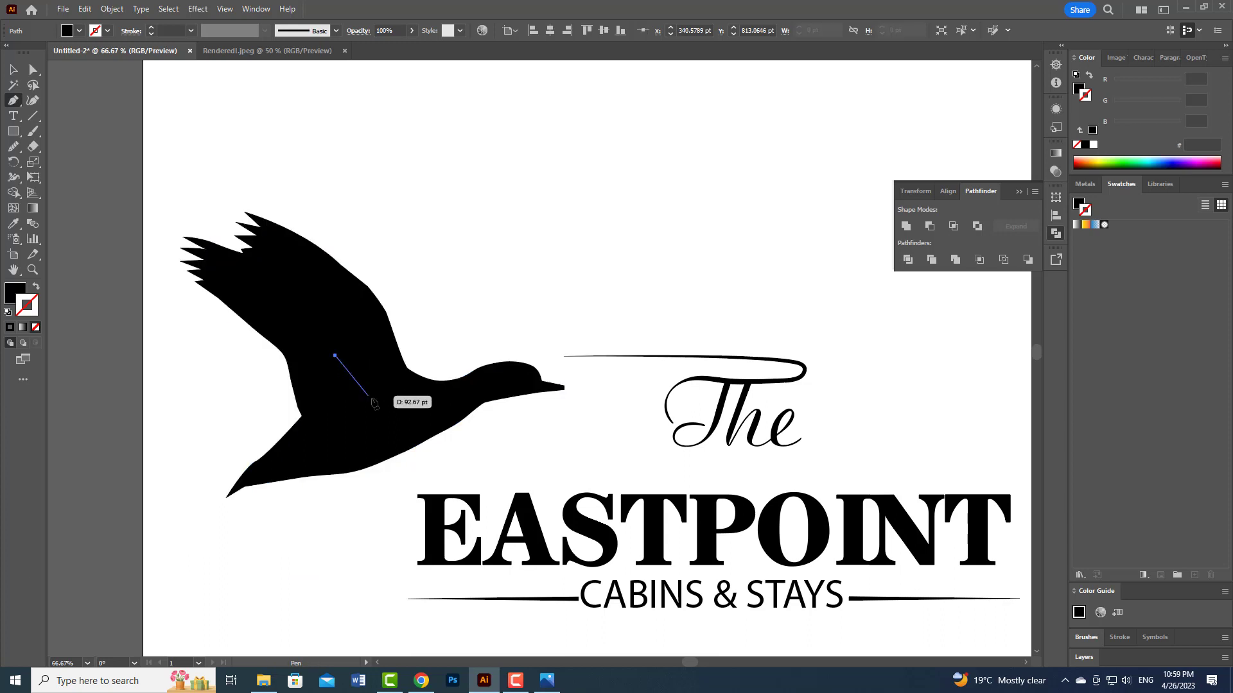
left_click_drag(439, 406, 442, 423)
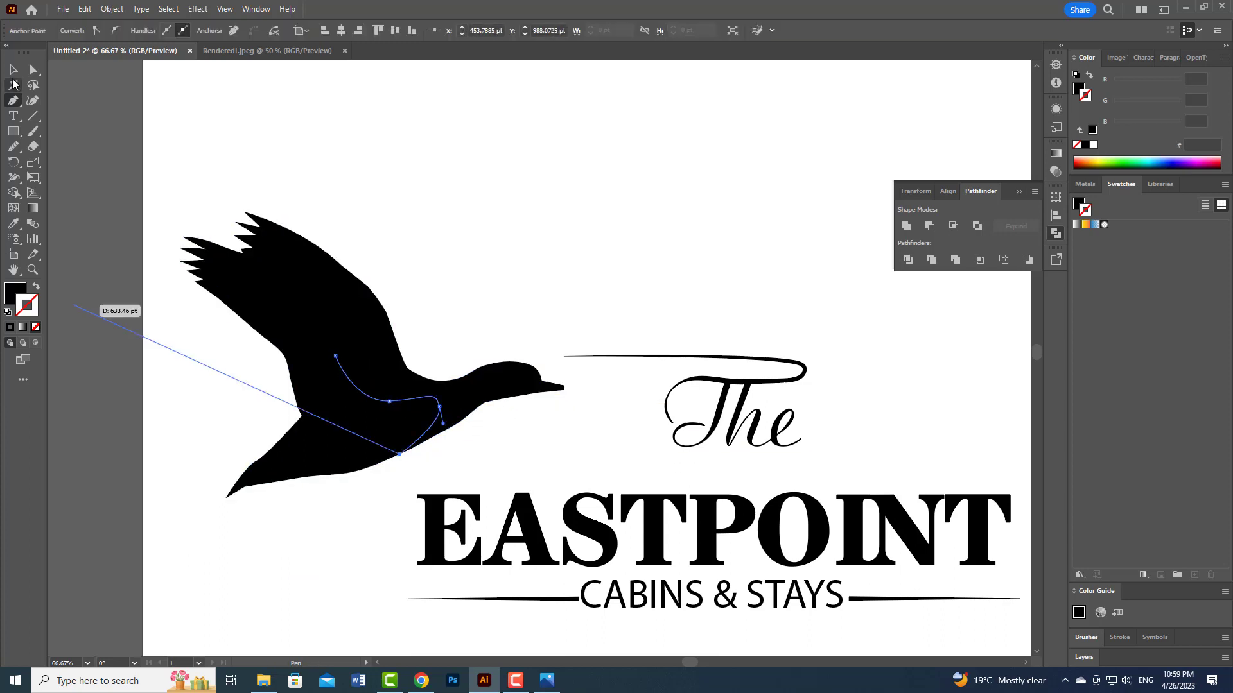
left_click(13, 69)
left_click_drag(439, 417, 418, 439)
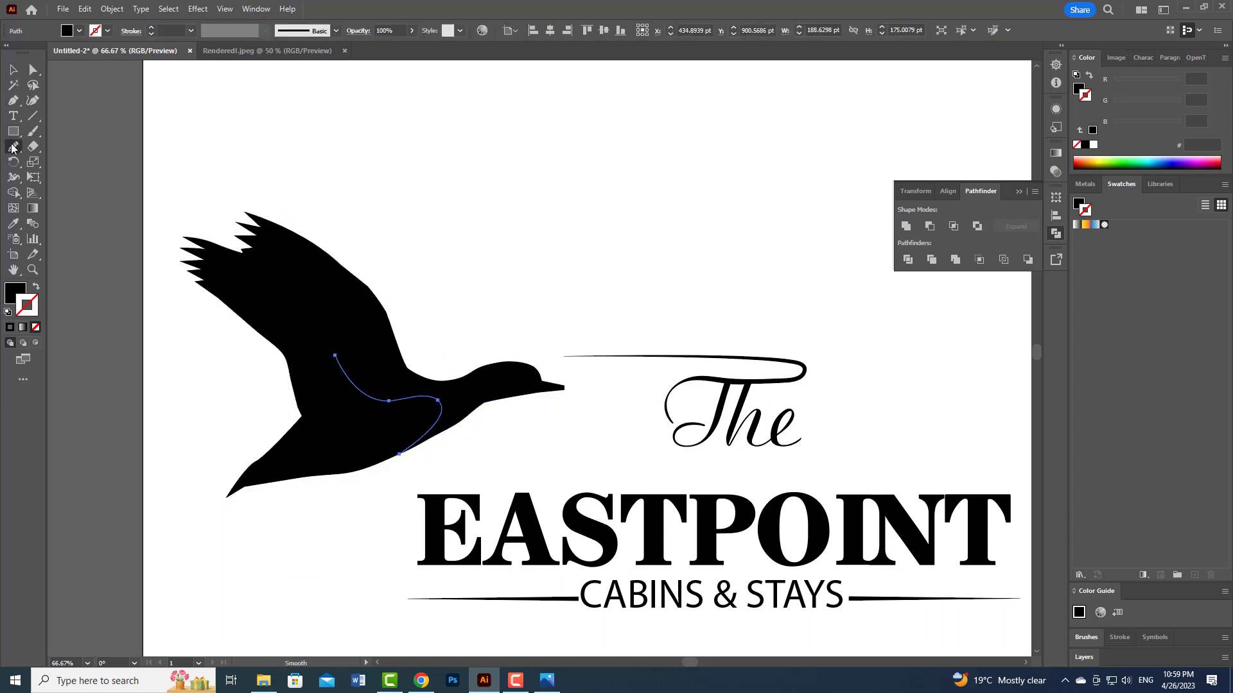
Give the breast curve a white 13 pt stroke with a width profile that tapers at both ends
left_click(153, 28)
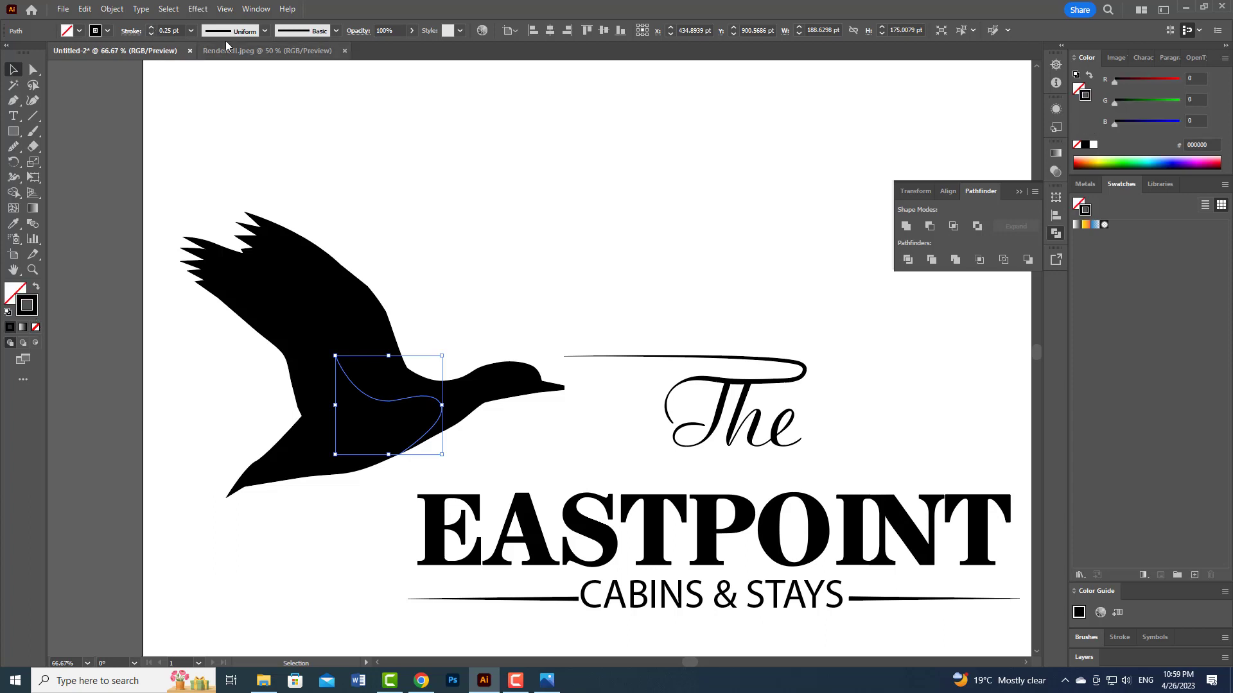
left_click(1093, 145)
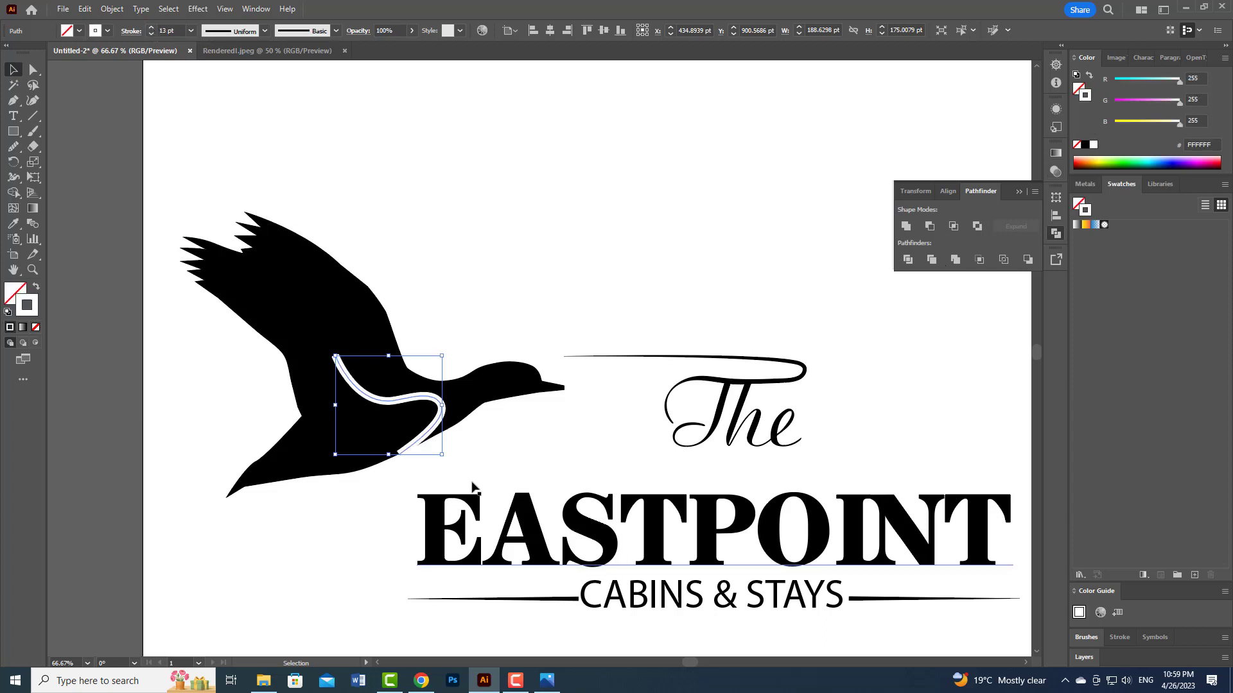
left_click(265, 31)
left_click(228, 61)
left_click(512, 454)
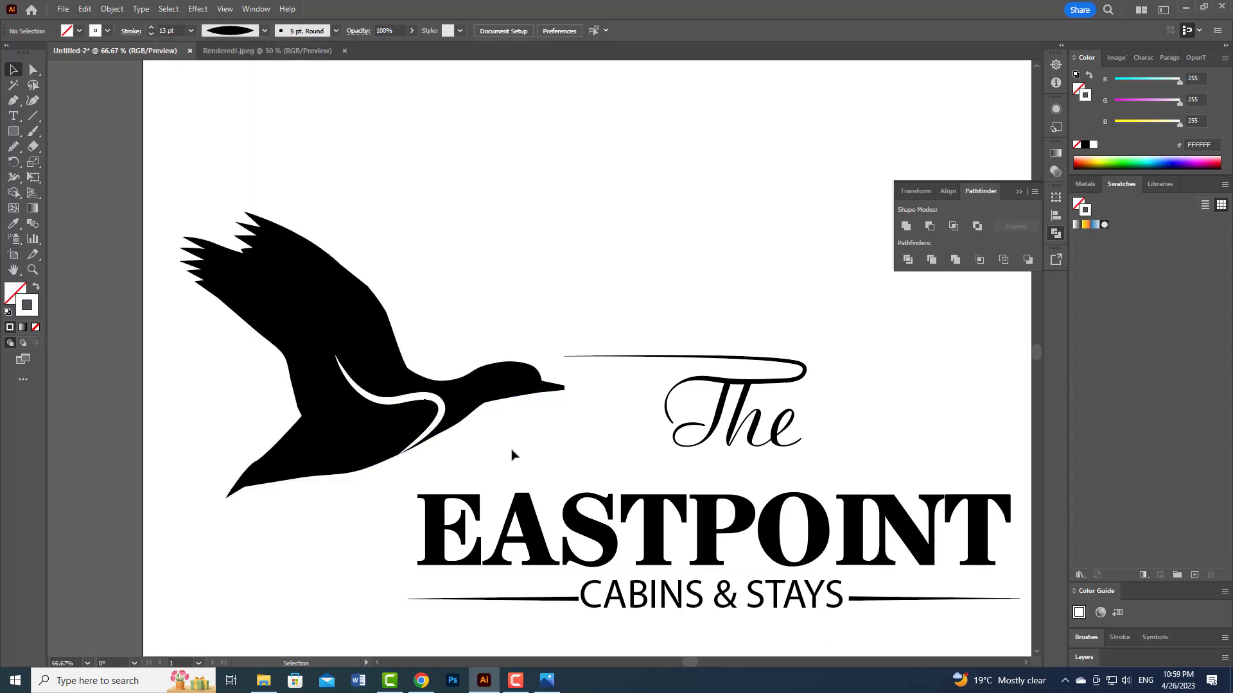
Draw a curved collar line across the duck's neck with a tapered white 5 pt stroke
left_click(414, 396)
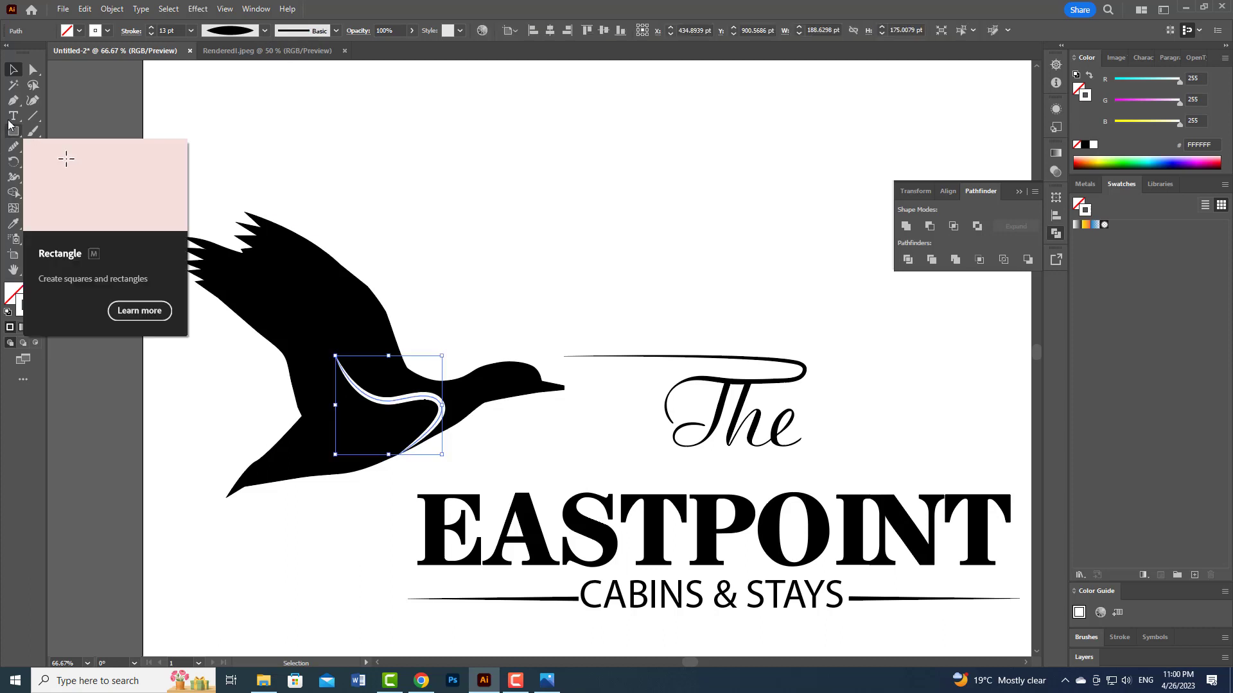
left_click(12, 101)
left_click(461, 377)
left_click_drag(499, 401, 517, 401)
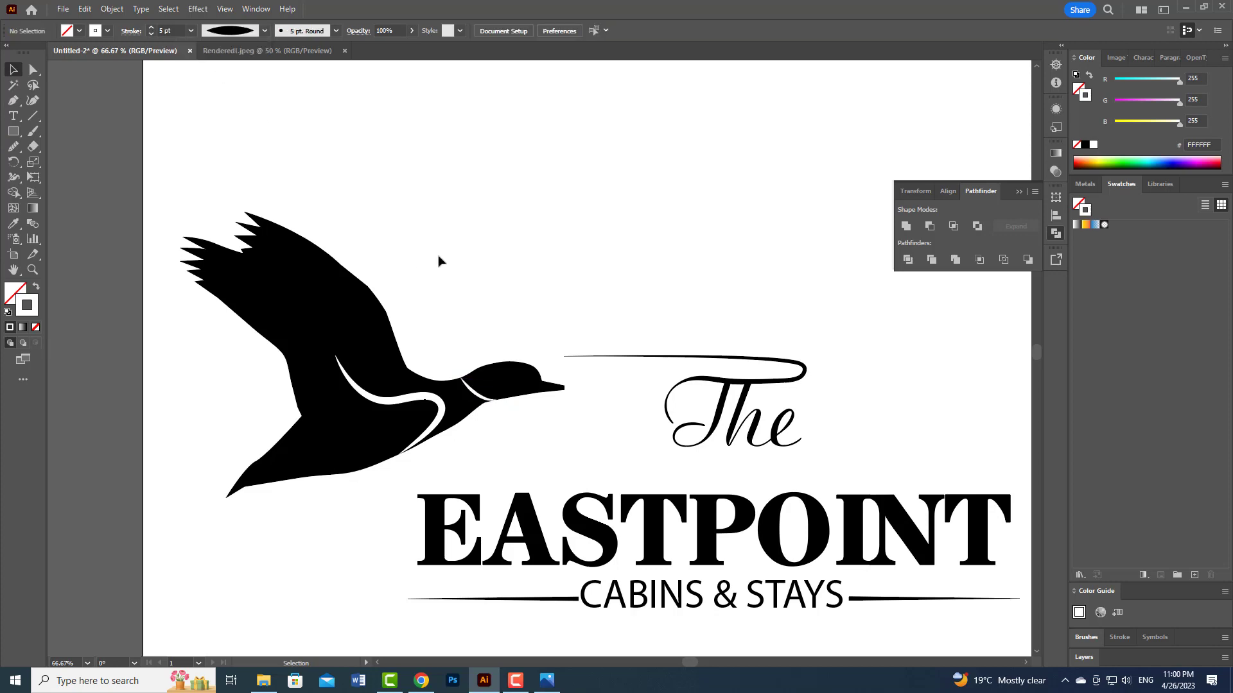
Expand both white curves into filled shapes and split the duck along them with the Shape Builder
scroll(473, 385, "up", 4)
left_click(111, 9)
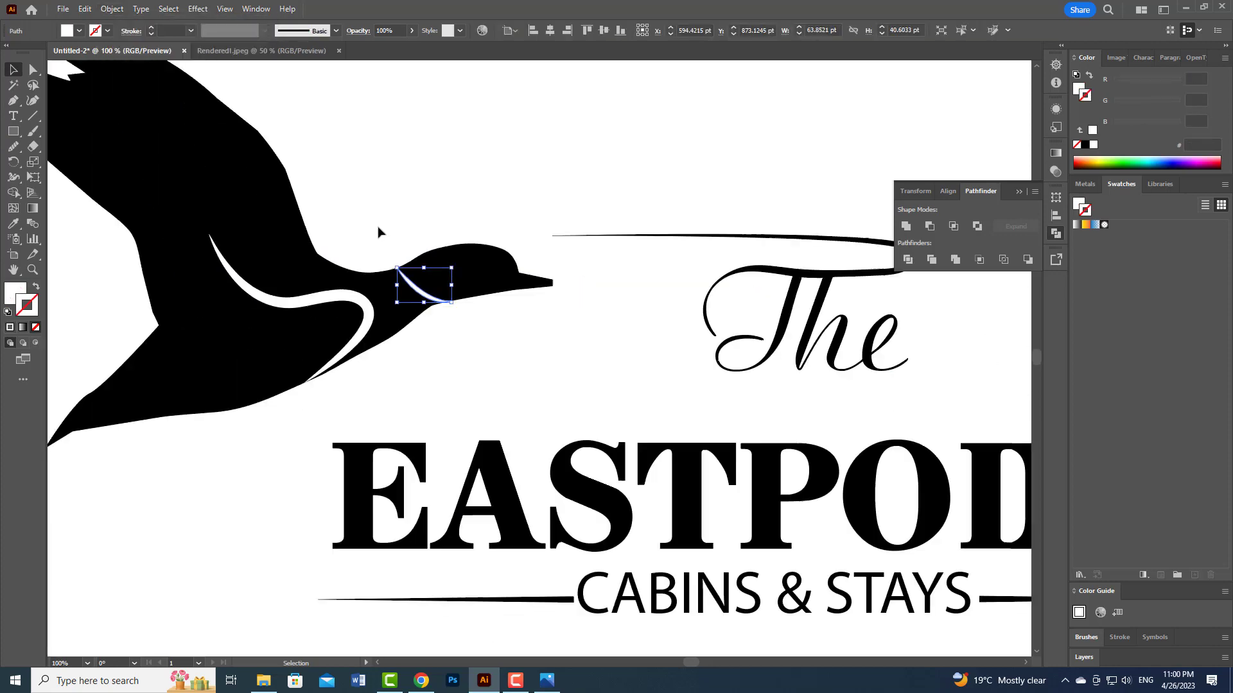
left_click(361, 261)
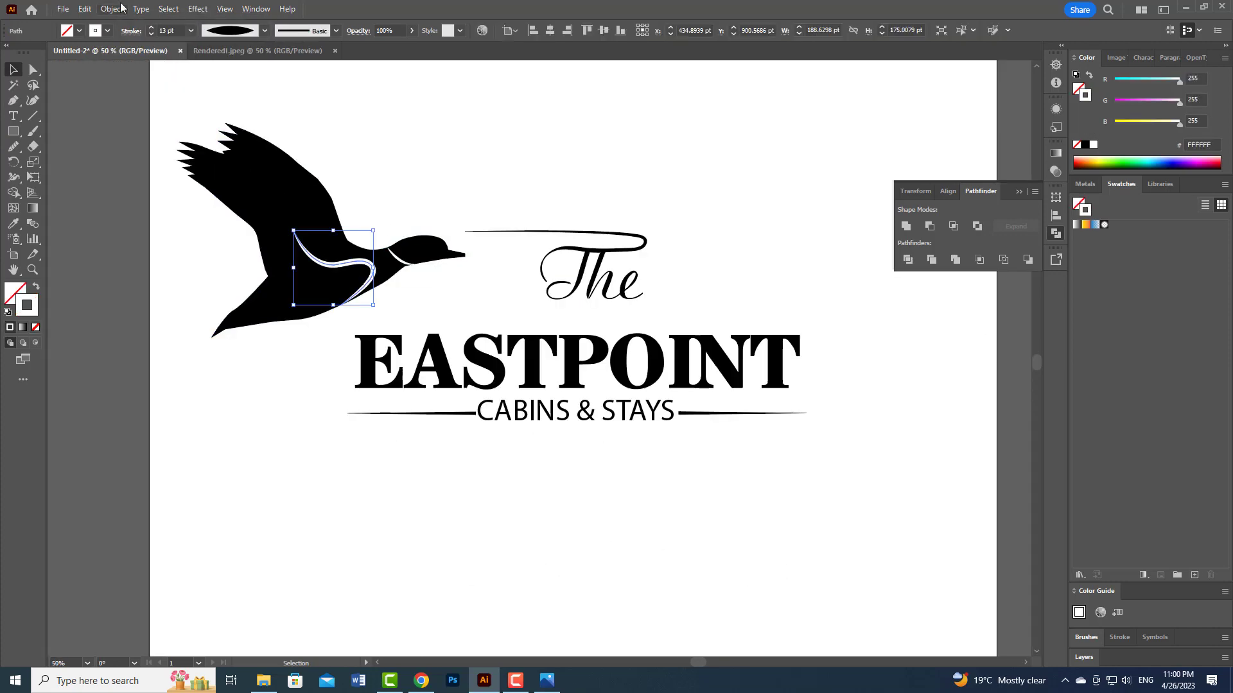
left_click(113, 9)
left_click(142, 186)
left_click_drag(373, 119, 453, 294)
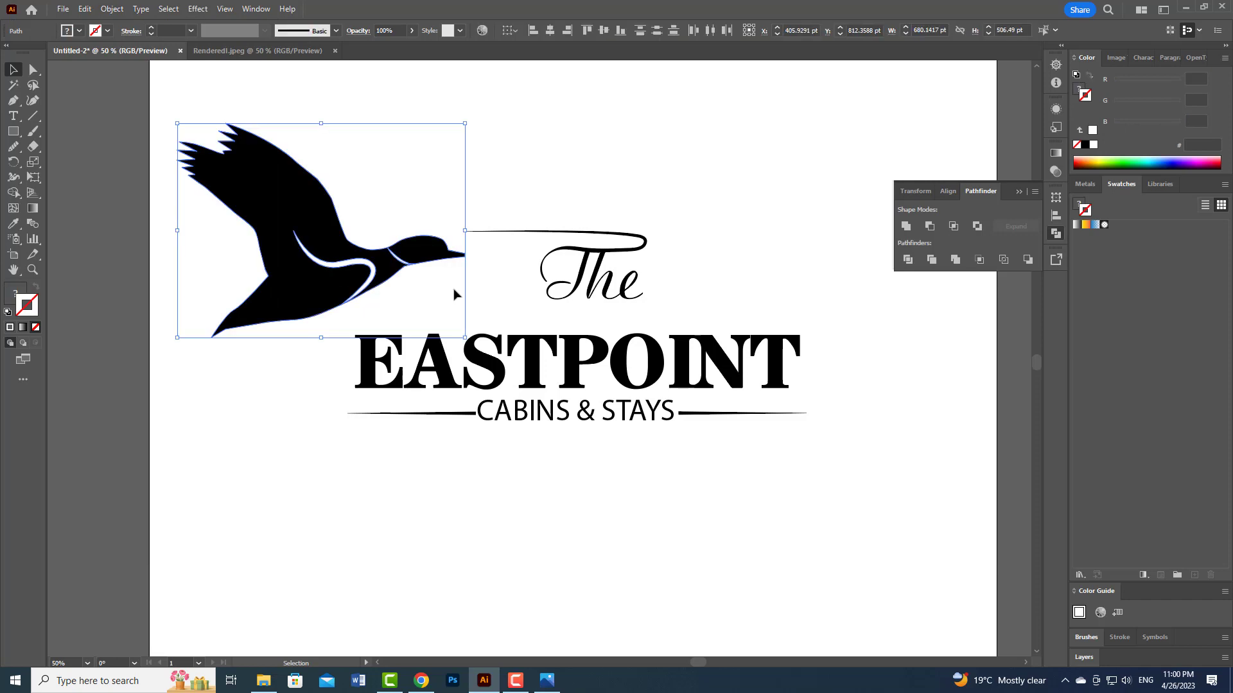
left_click(14, 192)
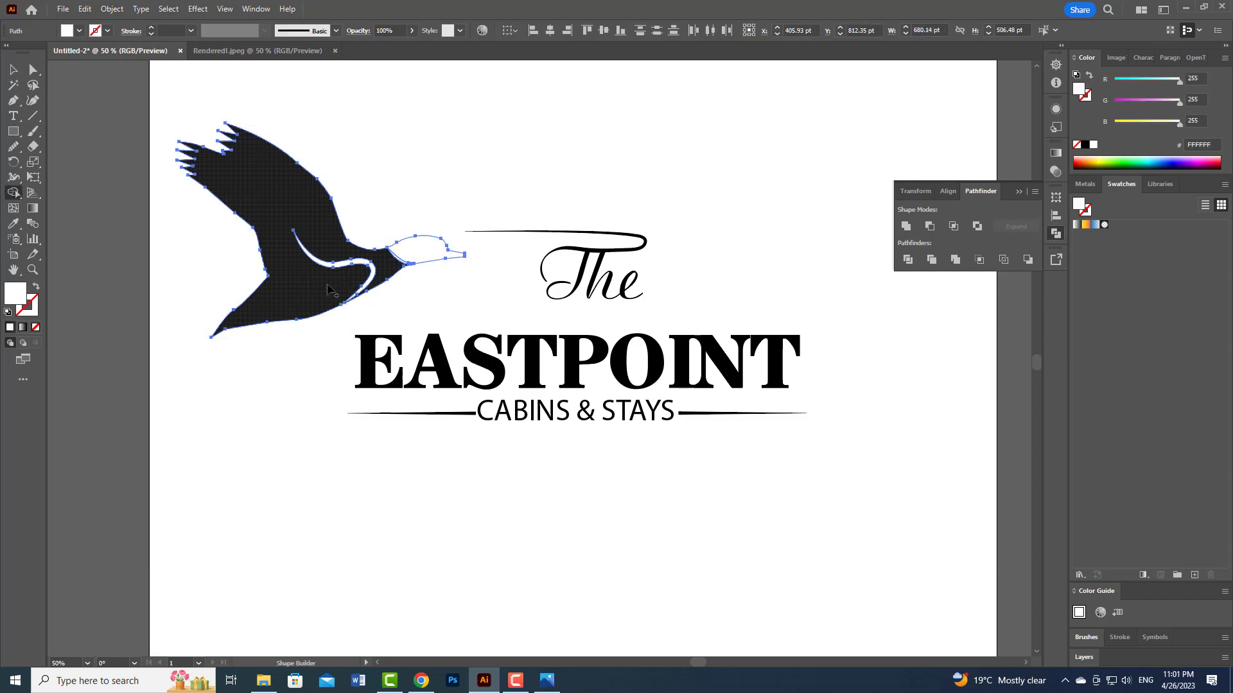
Stretch the white stripe's upper tip to the notch between the two wings and reshape its lower bend
left_click(33, 69)
left_click_drag(293, 230, 224, 153)
scroll(282, 205, "up", 3)
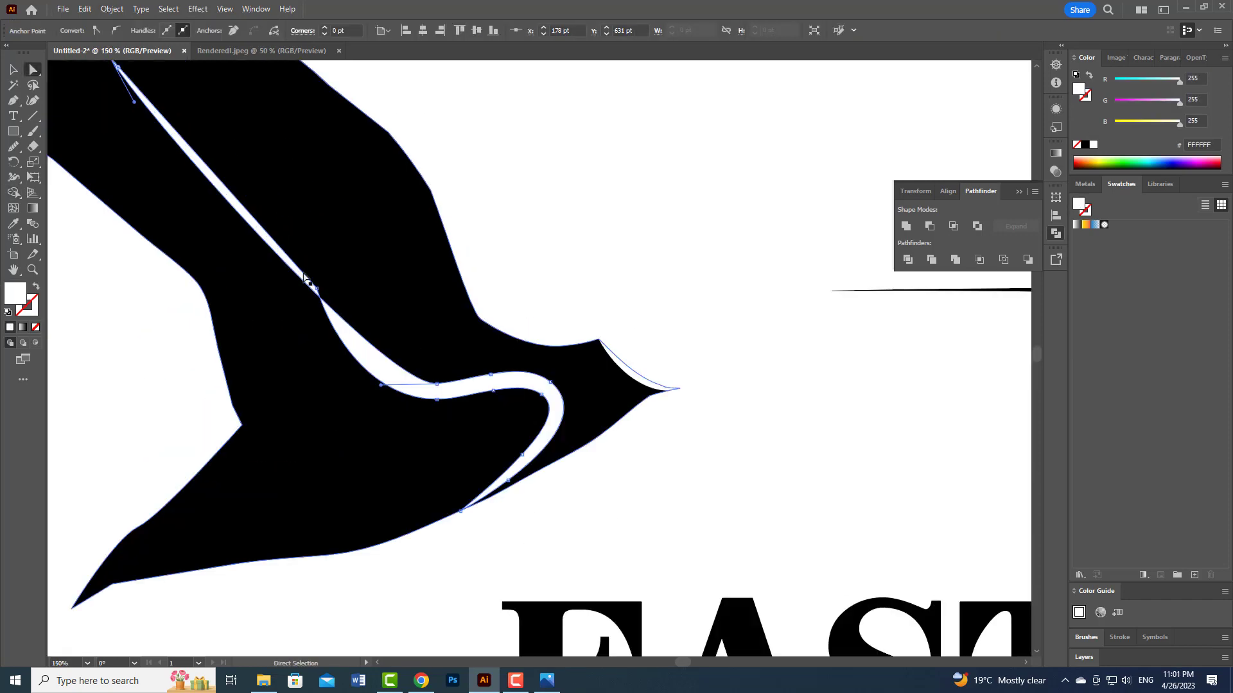
left_click_drag(323, 350, 342, 346)
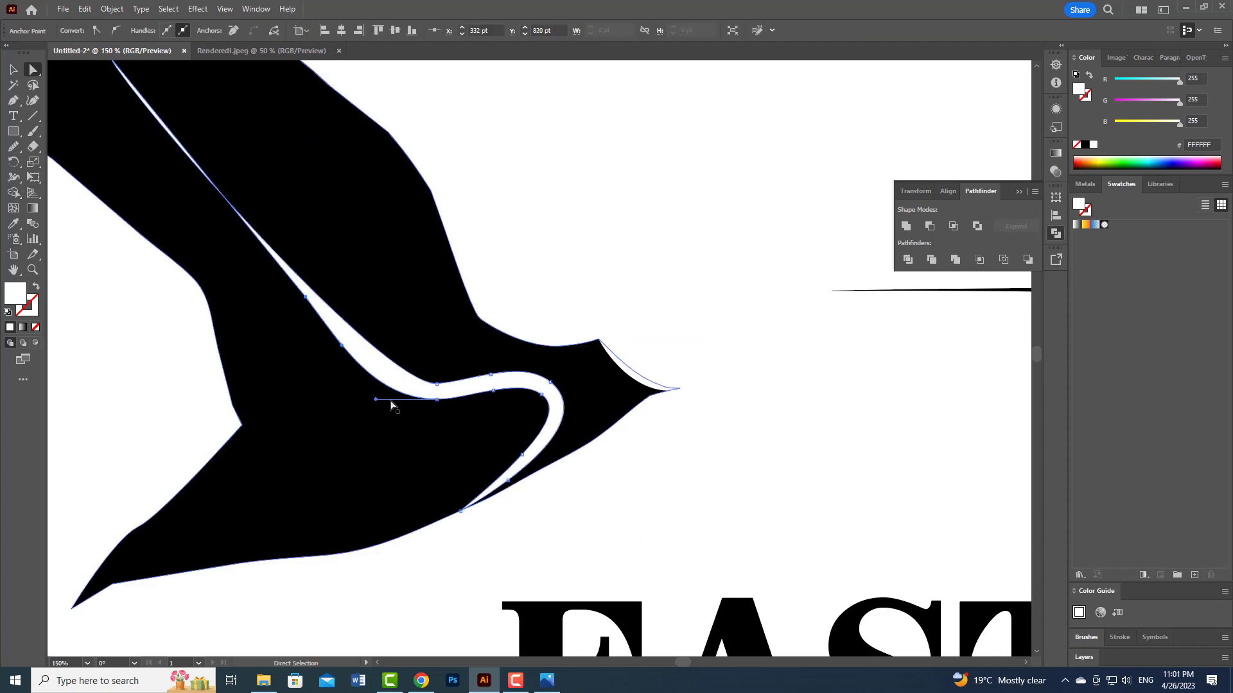
left_click_drag(375, 399, 408, 403)
Adjust the white stripe's middle anchor and handles to form a smooth taper along the front wing
left_click_drag(242, 259, 328, 432)
left_click_drag(391, 470, 292, 366)
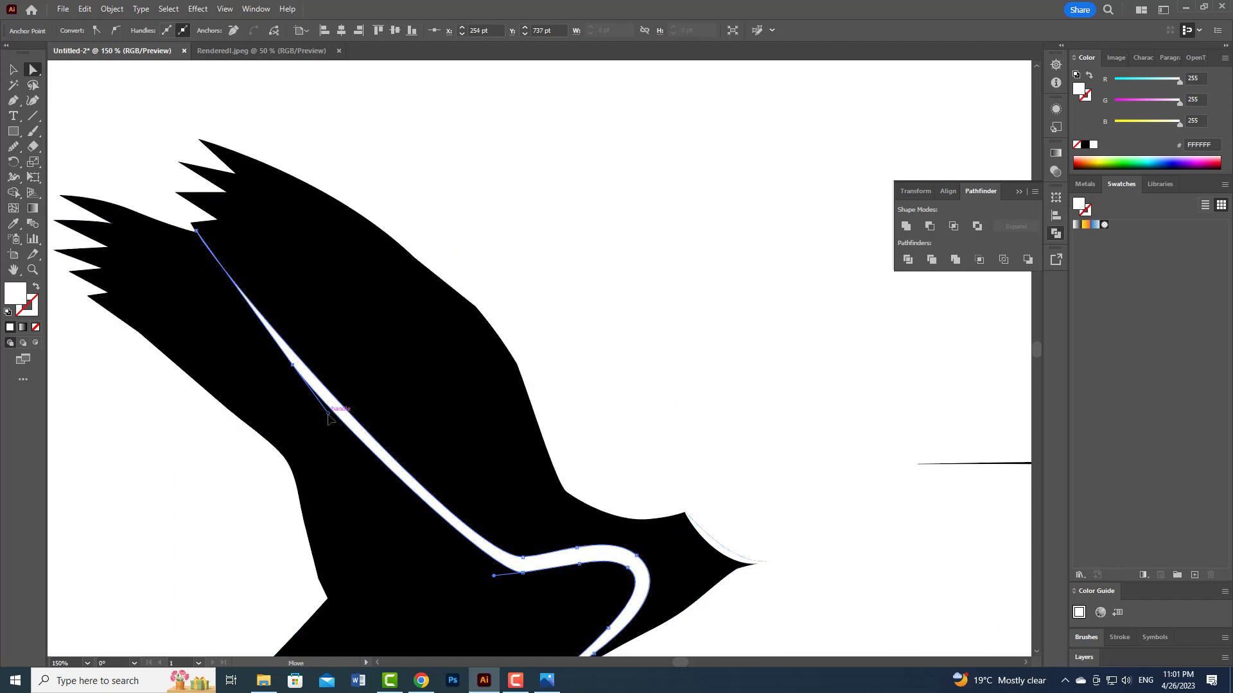
left_click_drag(328, 414, 422, 535)
left_click(13, 71)
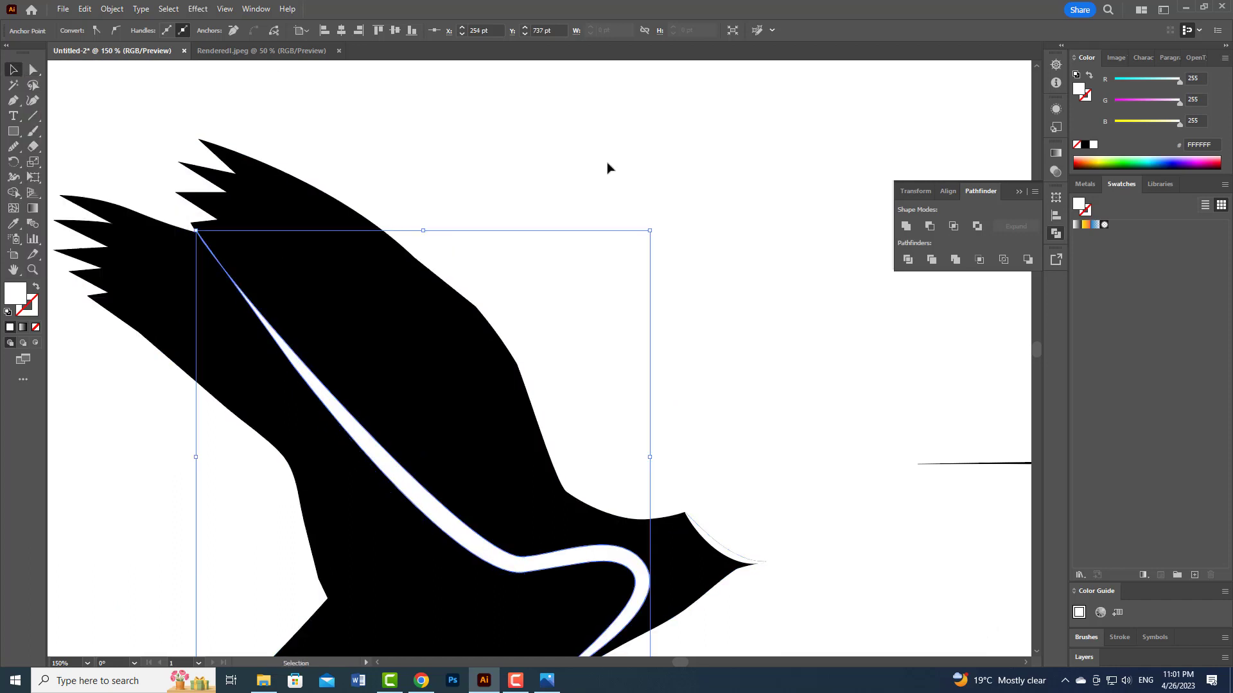
left_click(607, 166)
left_click(260, 315)
scroll(237, 310, "up", 4)
scroll(237, 298, "down", 4)
scroll(238, 301, "down", 1)
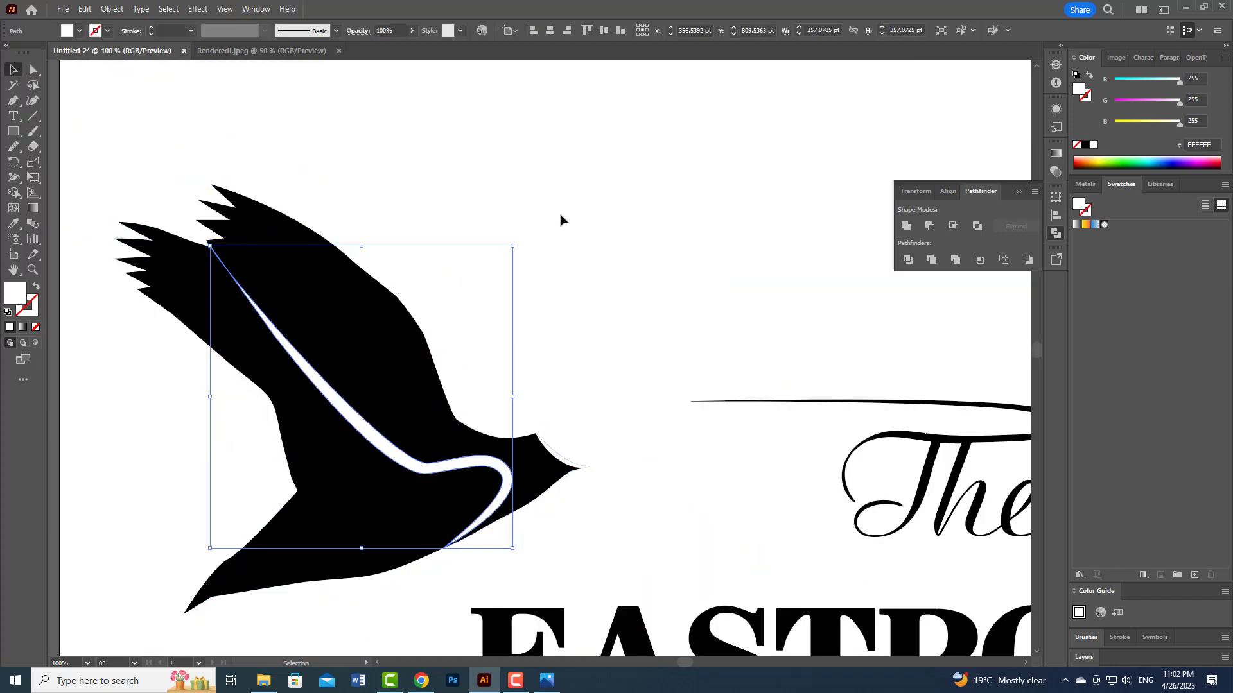
Fill the duck's head and bill shape with black
left_click(588, 451)
left_click(1085, 144)
left_click(619, 320)
Round the corners at the tip of the duck's bill
left_click_drag(90, 147, 683, 551)
left_click(32, 70)
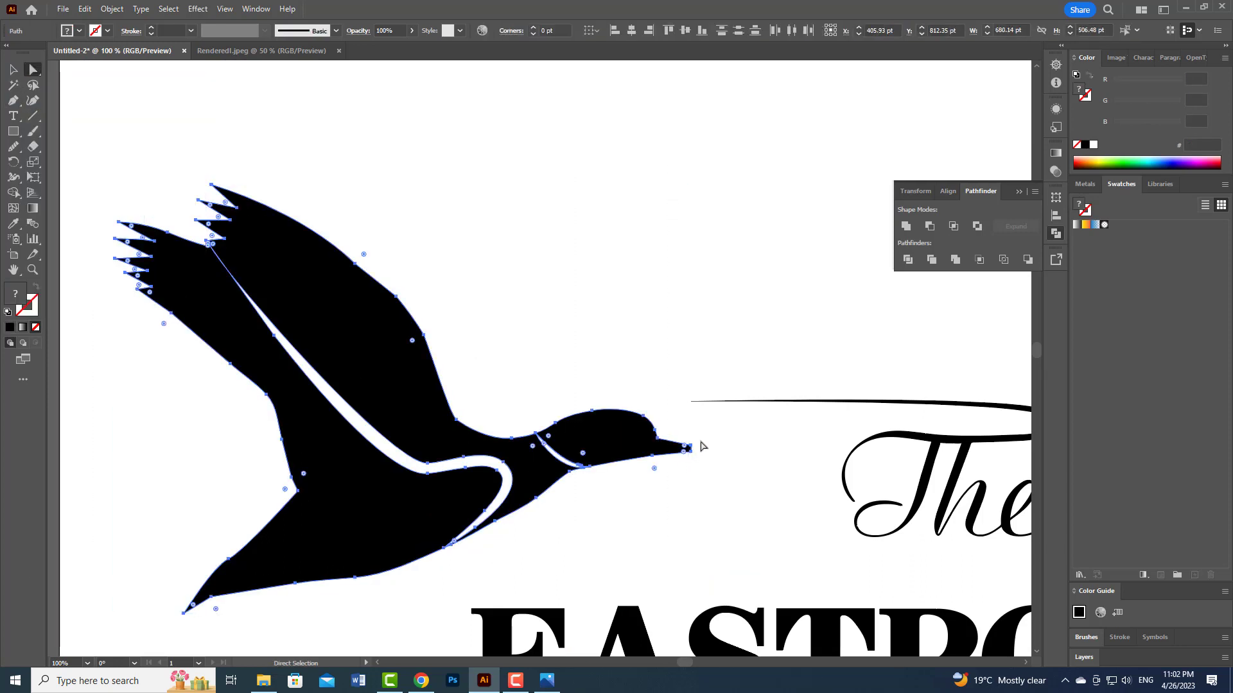
left_click_drag(701, 441, 673, 450)
left_click(737, 427)
left_click(9, 194)
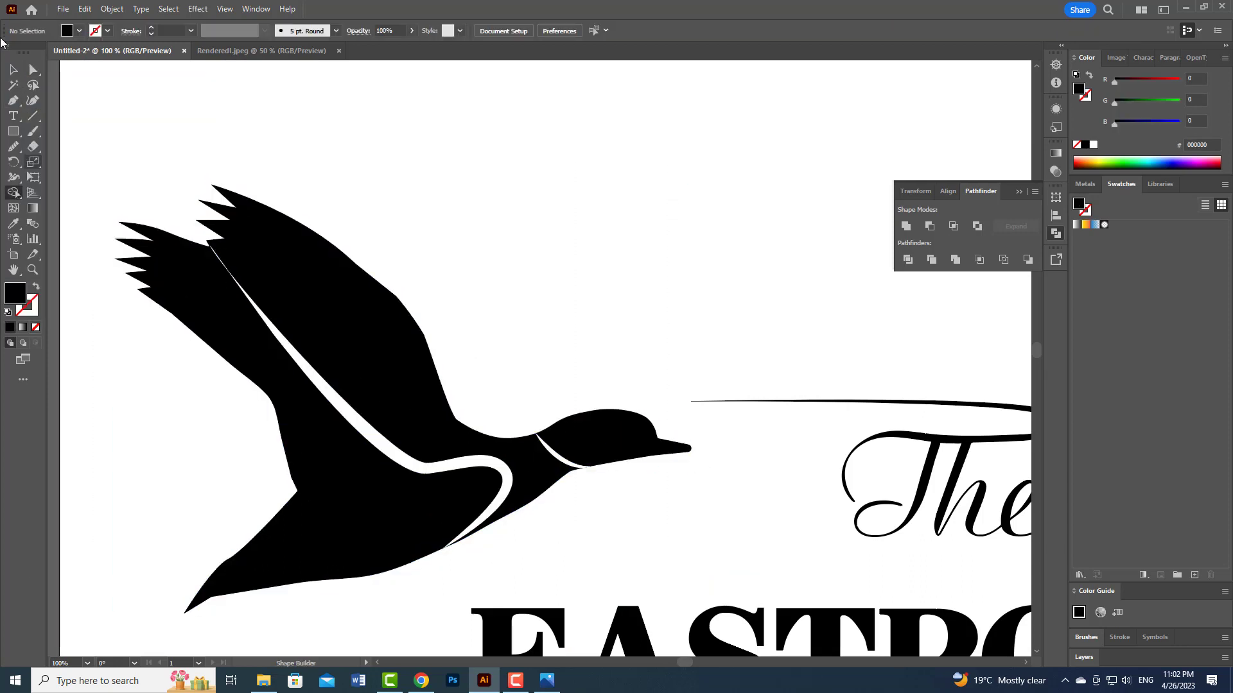
left_click(14, 70)
left_click_drag(111, 106, 589, 505)
left_click(14, 193)
left_click(15, 71)
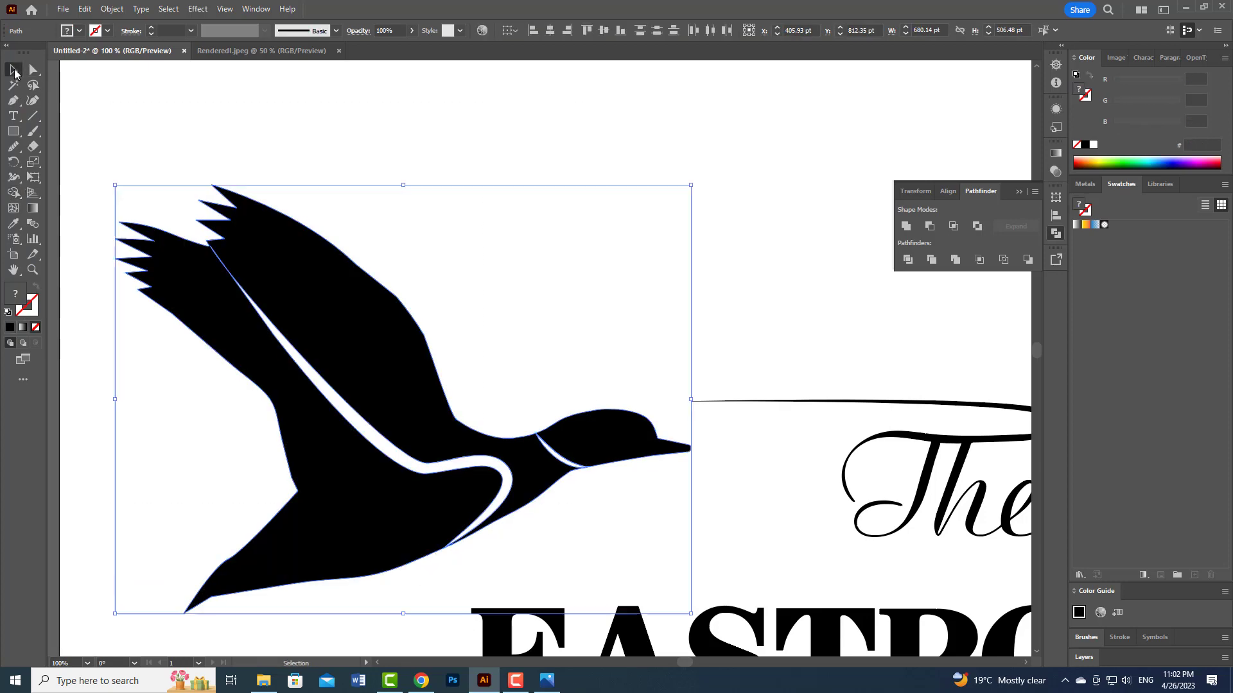
left_click(139, 138)
Extend the white stripe's lower end slightly past the duck's belly edge
left_click(389, 447)
left_click(32, 72)
left_click(460, 572)
left_click_drag(443, 549, 441, 554)
left_click(437, 581)
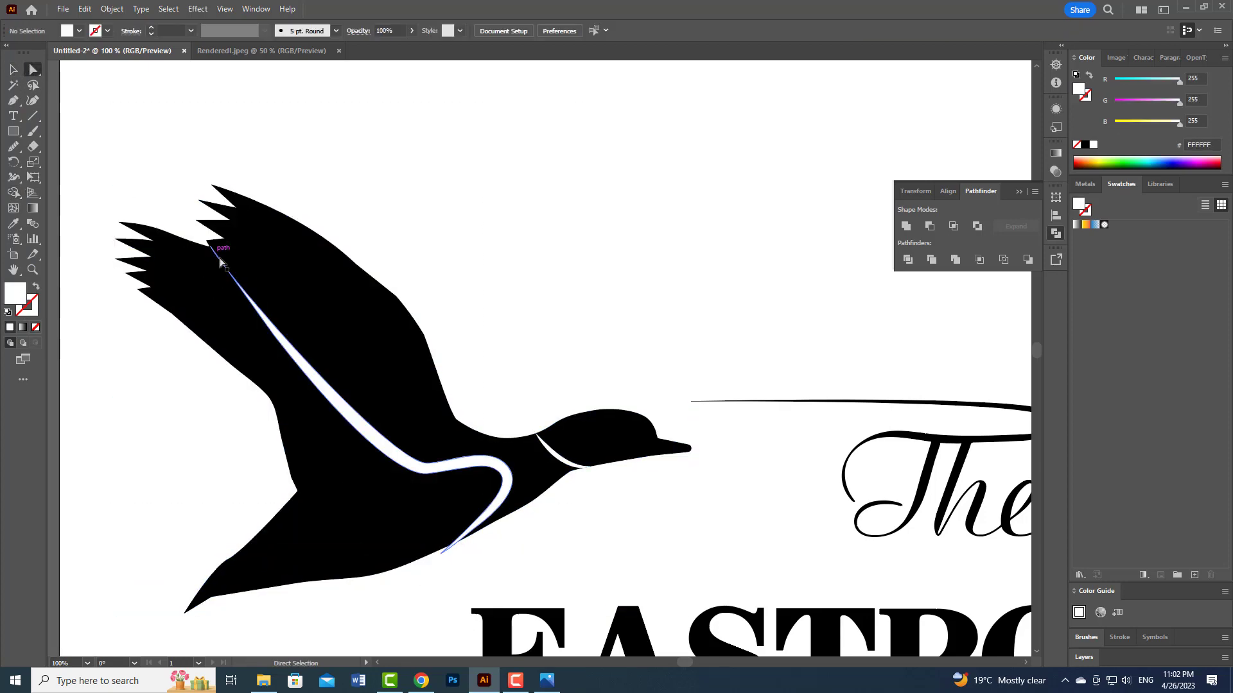
Extend the white stripe's upper tip past the notch between the wings and reshape its curve toward the breast
left_click(219, 260)
left_click_drag(275, 335, 199, 232)
left_click(428, 474)
left_click_drag(317, 393, 350, 436)
left_click(13, 71)
left_click(91, 130)
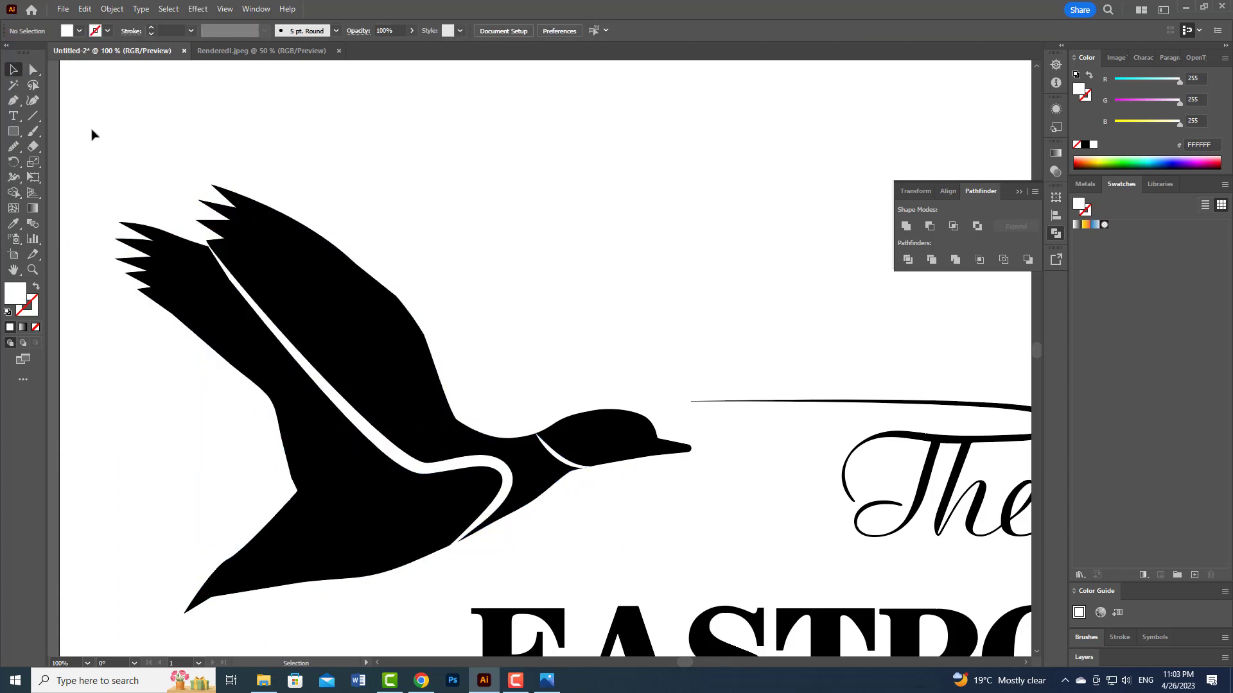
Separate the rear wing and lower body along the stripe with the Shape Builder and fill that part black
left_click_drag(92, 133, 577, 498)
left_click(13, 193)
left_click(332, 454)
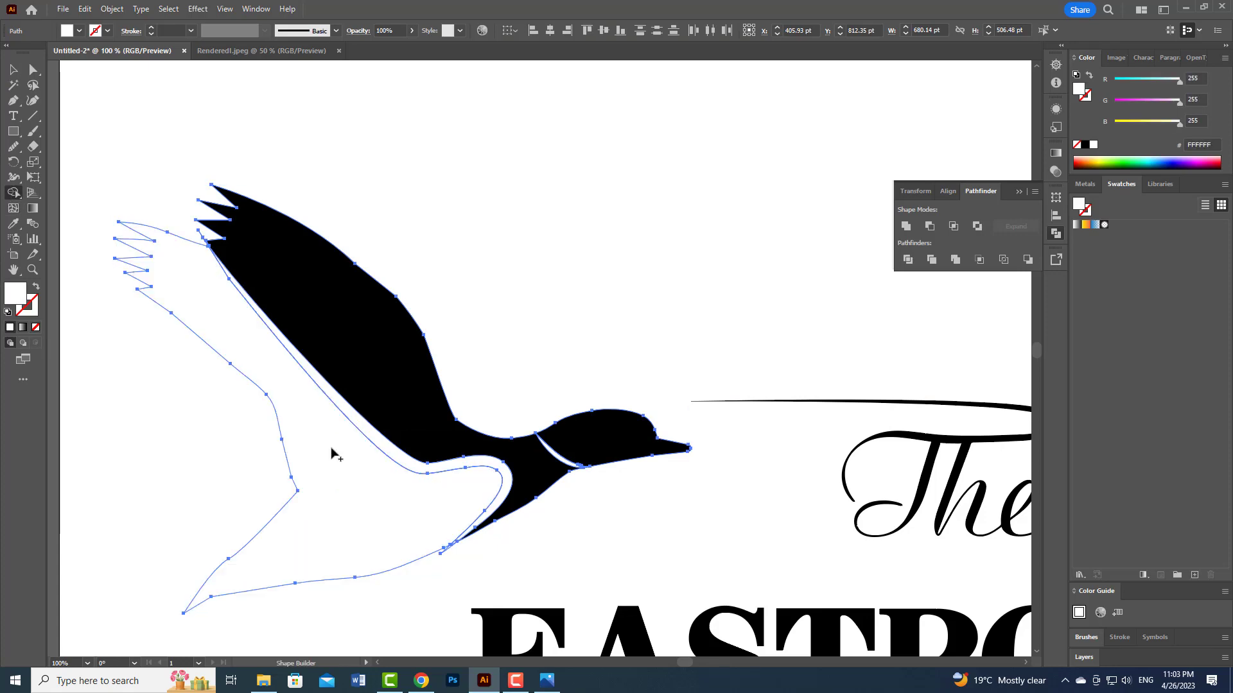
left_click(13, 70)
left_click(401, 574)
left_click(385, 533)
left_click(1085, 145)
left_click(559, 250)
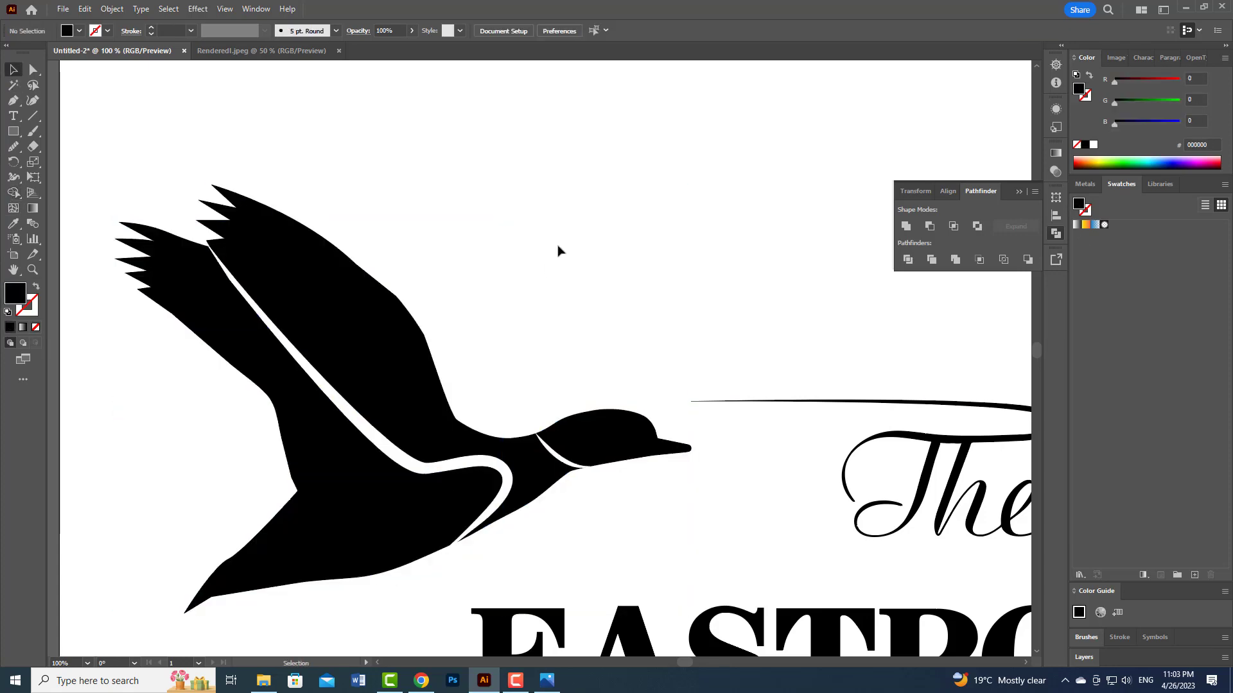
Move the Mallard reference image down, closer to the artboard, for comparison with the logo
scroll(472, 321, "down", 3)
left_click(439, 321)
scroll(384, 501, "down", 3)
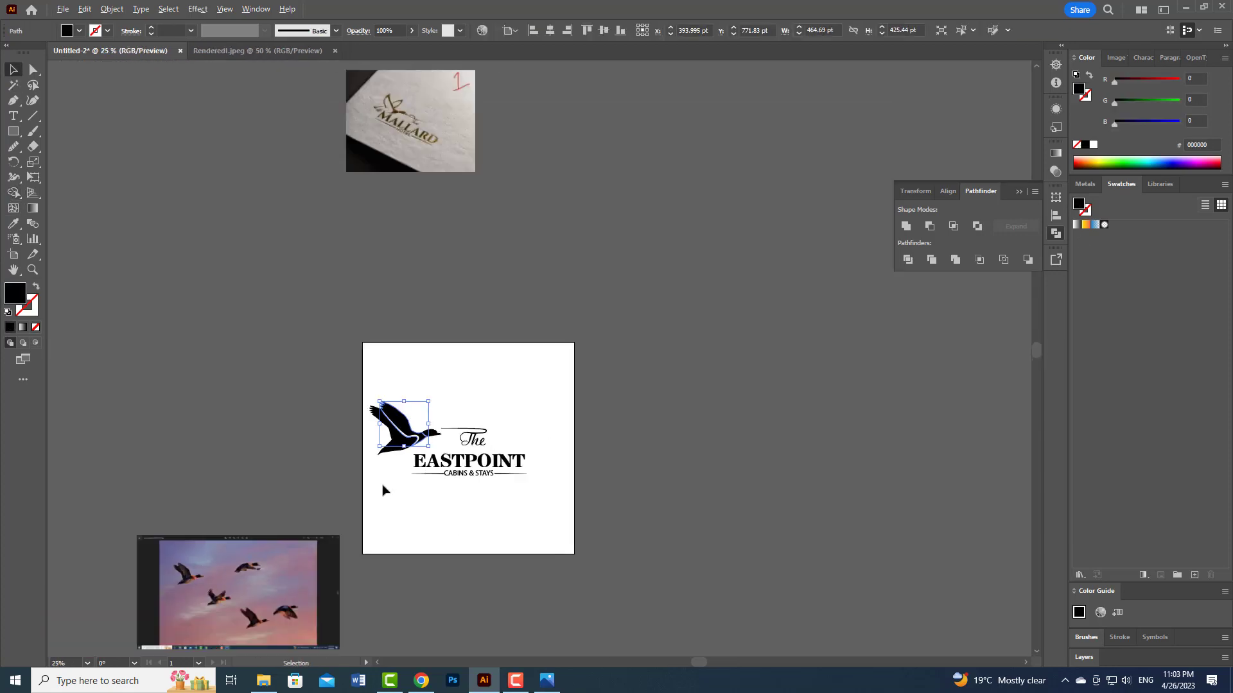
left_click_drag(425, 132, 409, 255)
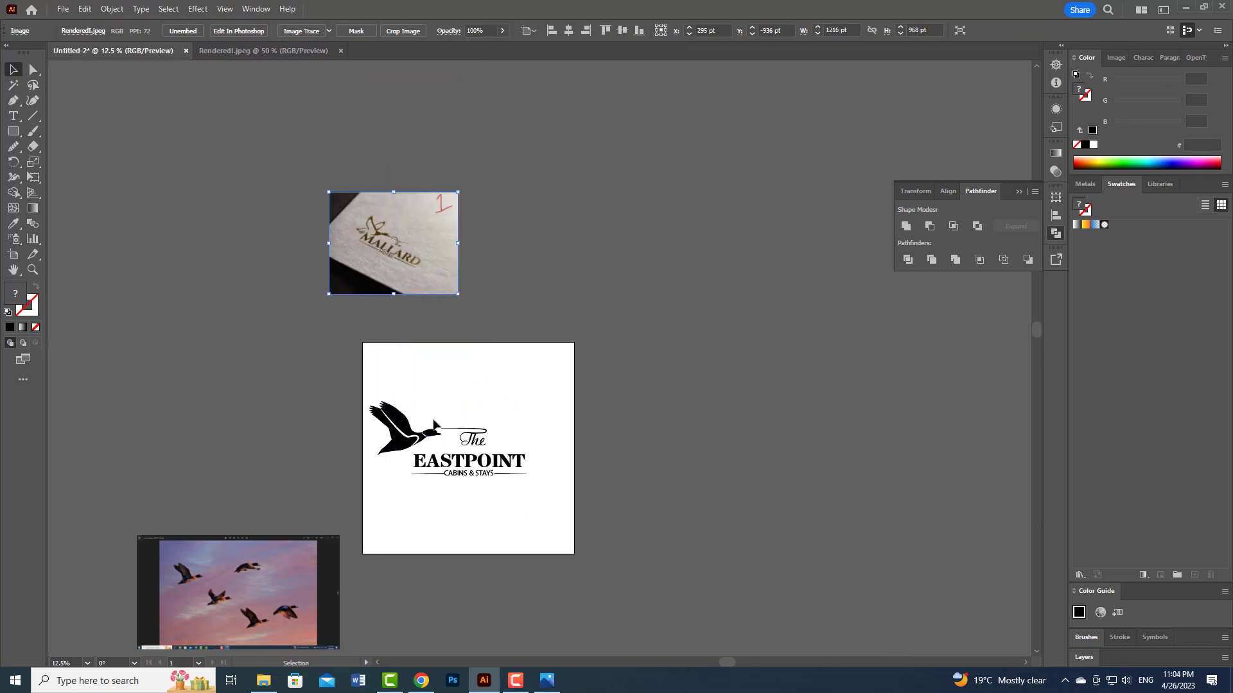
Move the whole duck up about 60 pt so the bill tip meets the start of the swash on "The"
scroll(465, 451, "up", 4)
left_click_drag(79, 228, 335, 423)
key("shift+Up")
key("shift+Up")
key("shift+Up")
key("shift+Up")
key("shift+Up")
key("shift+Up")
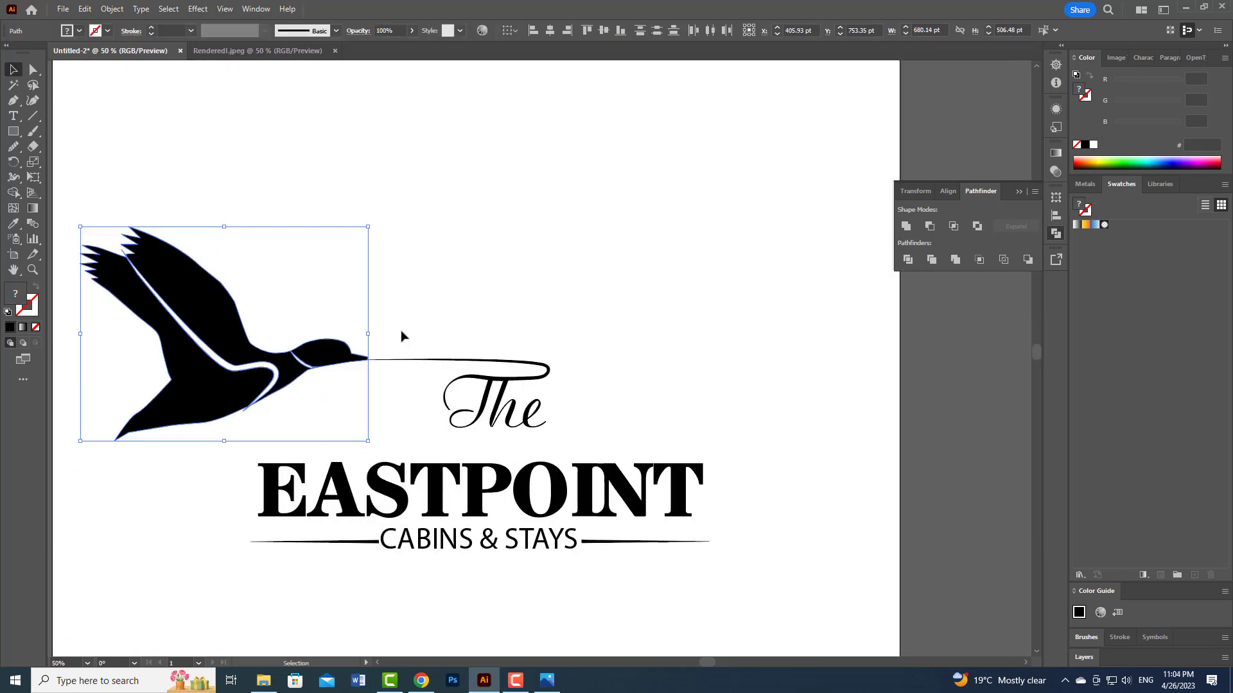
Select the whole duck and cut its white accent lines out of the silhouette with the Shape Builder
left_click_drag(126, 173, 286, 418)
key("shift+m")
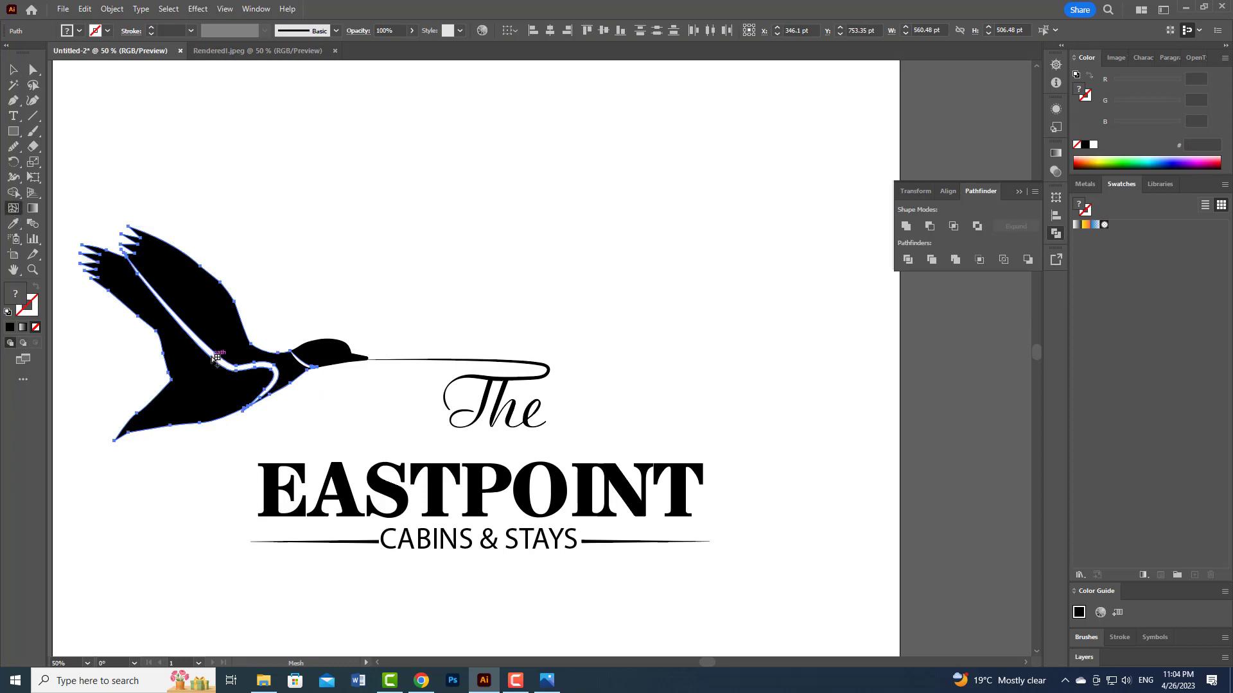
left_click(13, 71)
left_click(262, 407)
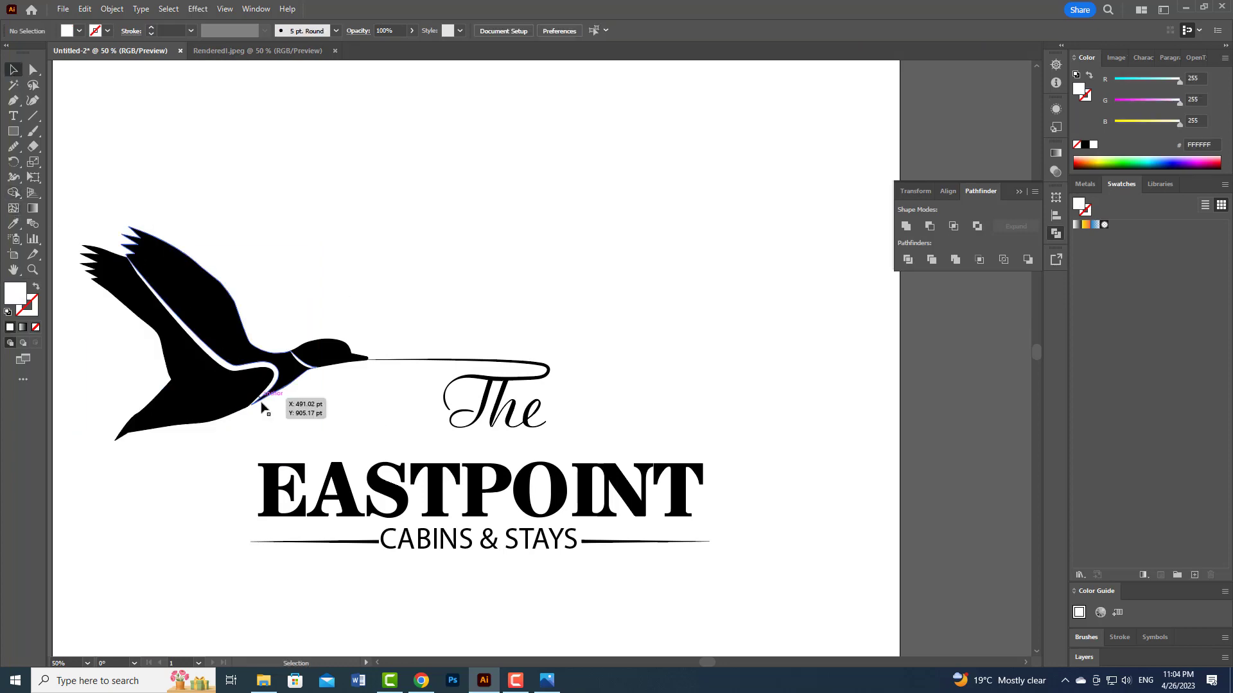
left_click_drag(335, 436, 335, 434)
key("shift+m")
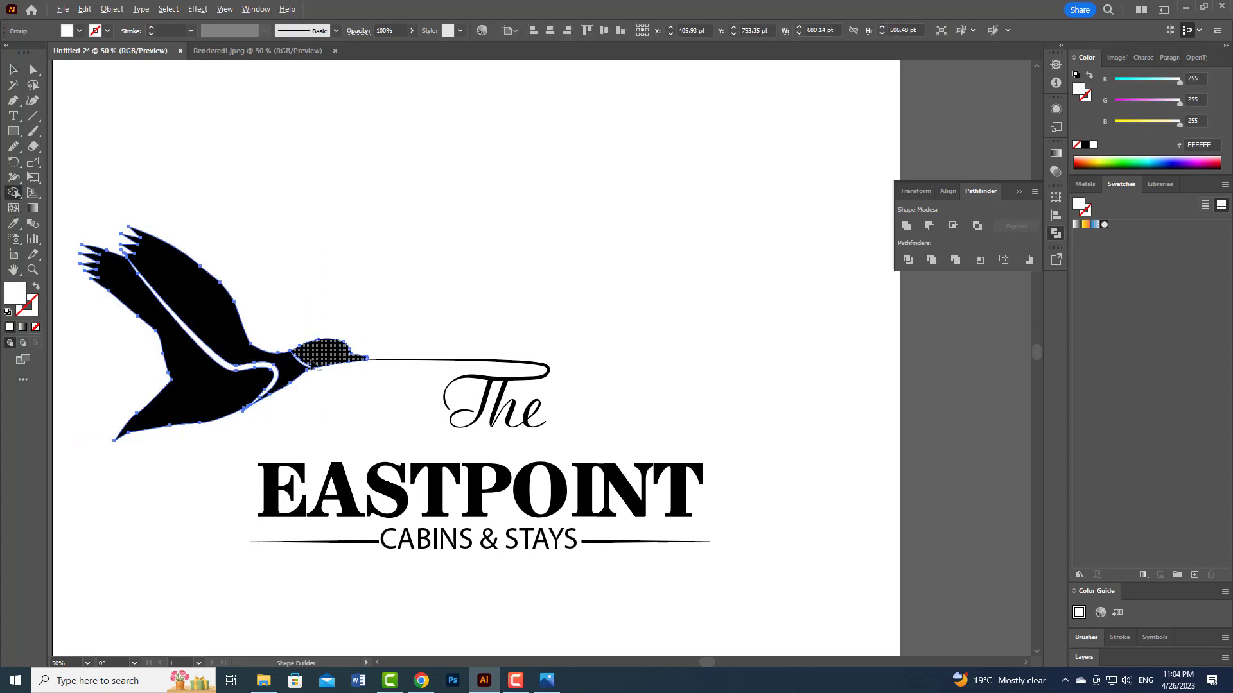
scroll(310, 360, "up", 5)
scroll(281, 390, "down", 4)
Scale the duck down to roughly two thirds of its size and move its bill tip back to the swash on "The"
left_click(14, 71)
left_click_drag(371, 488, 304, 438)
left_click_drag(258, 369, 323, 382)
left_click(489, 298)
Group the duck with the word "The" and shift them slightly to the right above EASTPOINT
scroll(489, 303, "down", 4)
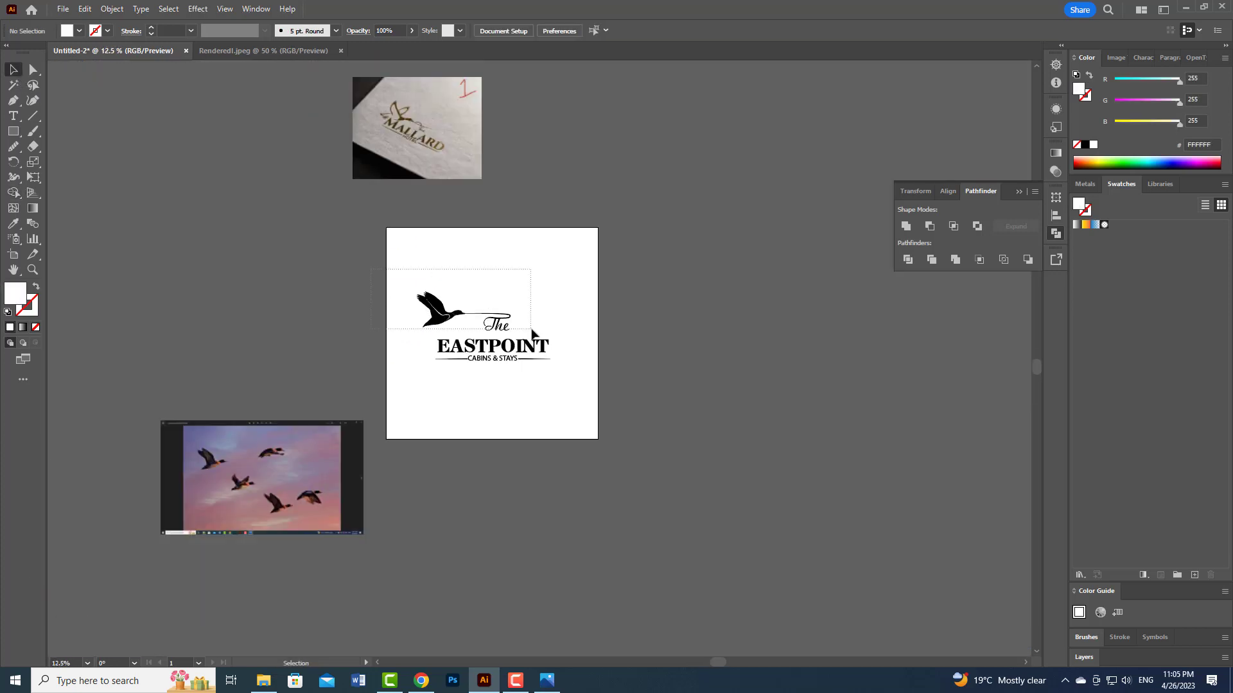
left_click_drag(531, 330, 532, 330)
left_click_drag(496, 323, 506, 315)
left_click(396, 253)
key("ctrl+z")
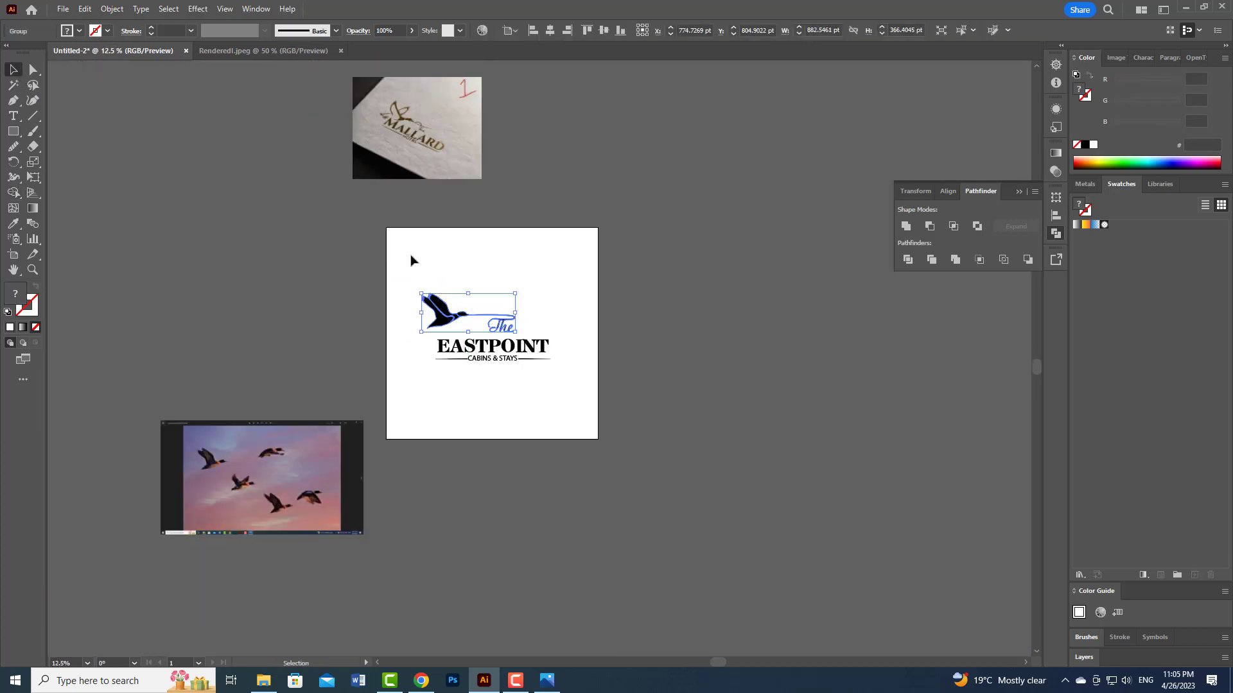
left_click_drag(410, 259, 513, 350)
left_click(526, 378)
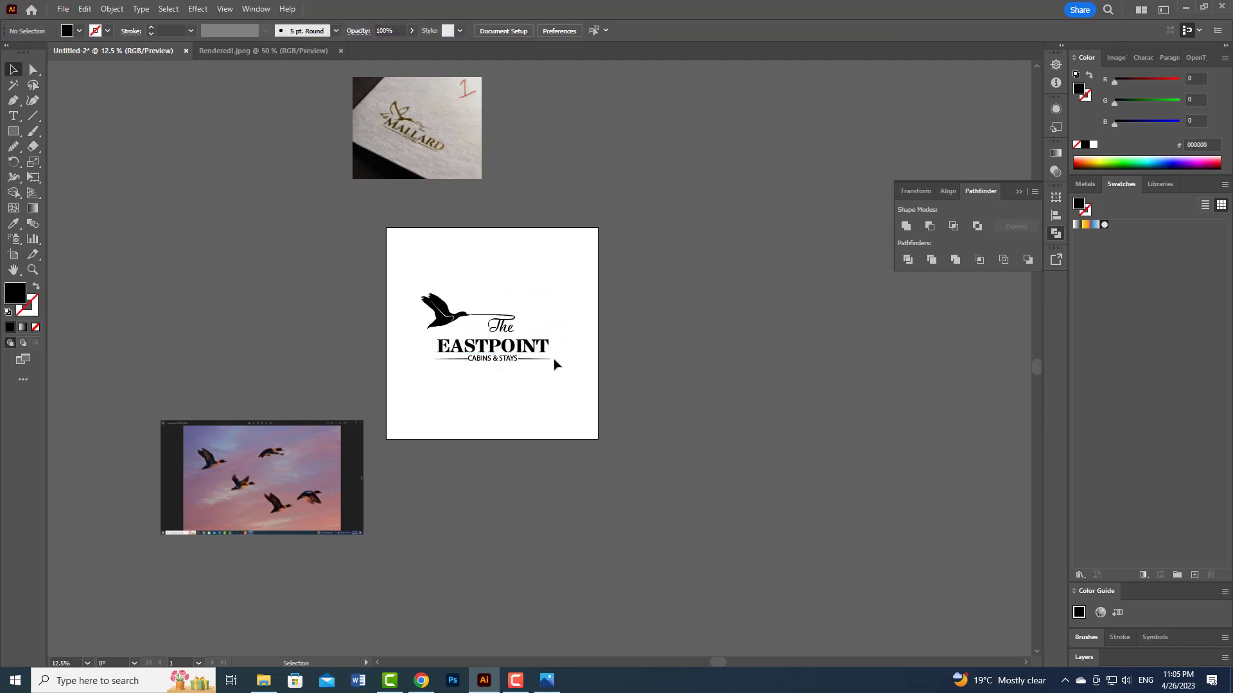
Group the CABINS & STAYS tagline with its two side lines, apart from EASTPOINT
left_click(541, 349)
right_click(541, 349)
left_click(582, 471)
left_click(425, 358)
left_click_drag(425, 358, 561, 386)
key("ctrl+g")
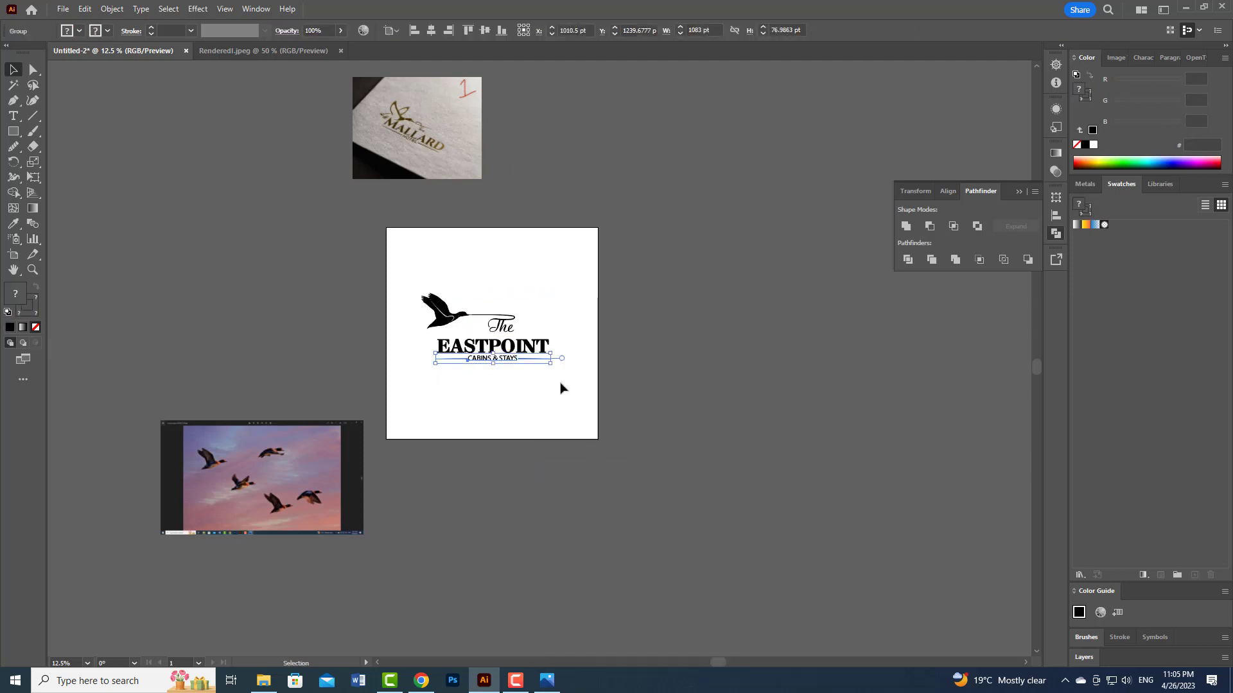
Align the duck group, EASTPOINT and the tagline group on their horizontal centers
scroll(462, 291, "up", 3)
left_click(450, 440)
left_click_drag(430, 289, 507, 477)
left_click(494, 440)
left_click(430, 30)
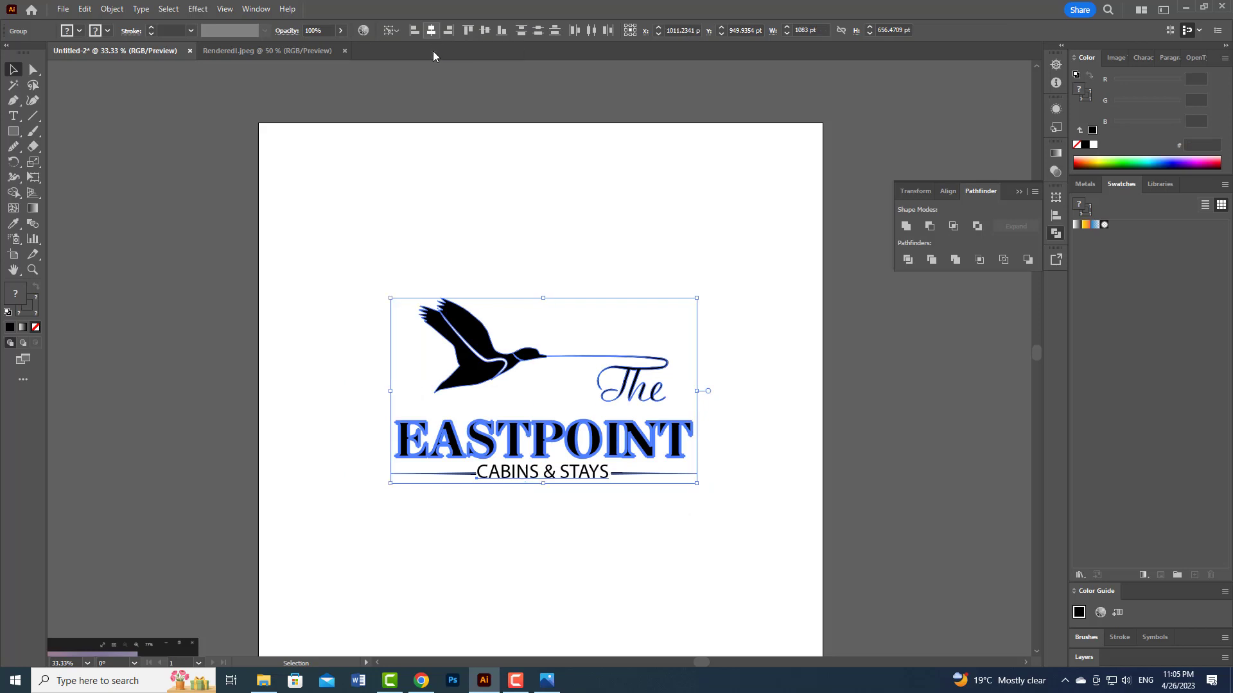
left_click(700, 340)
Move the duck group about 330 pt left so the word "The" sits centered above EASTPOINT
scroll(737, 424, "down", 2)
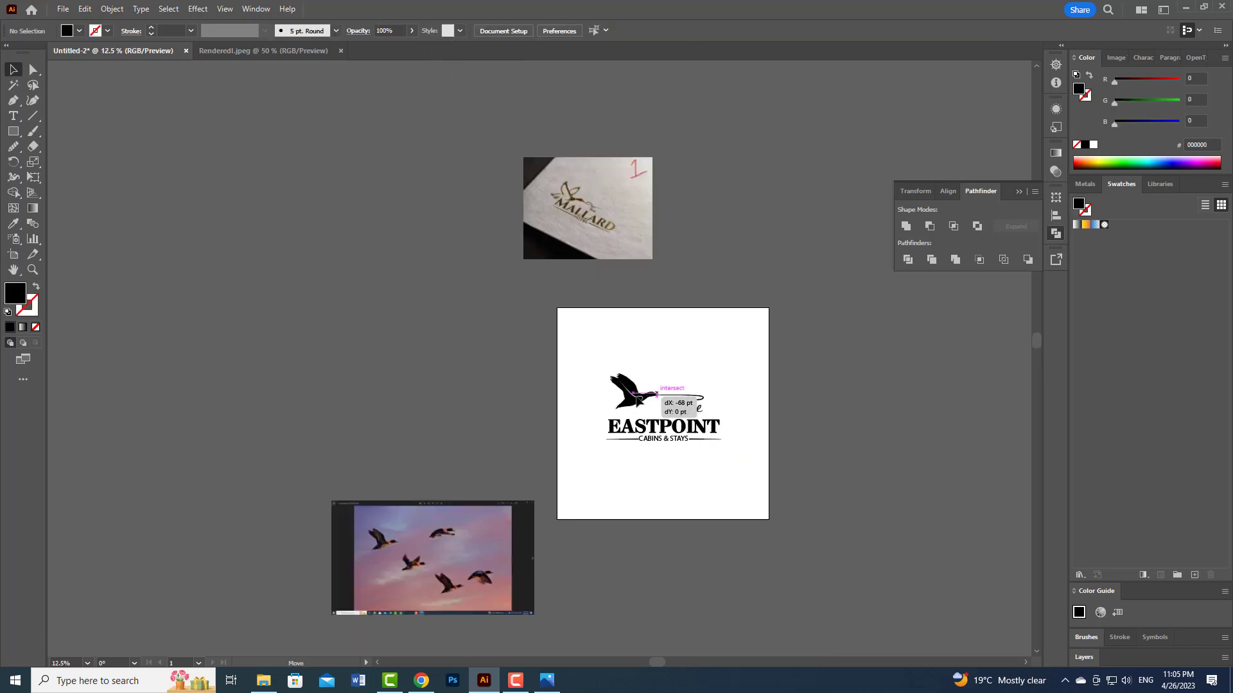
left_click_drag(638, 399, 667, 411)
left_click(709, 349)
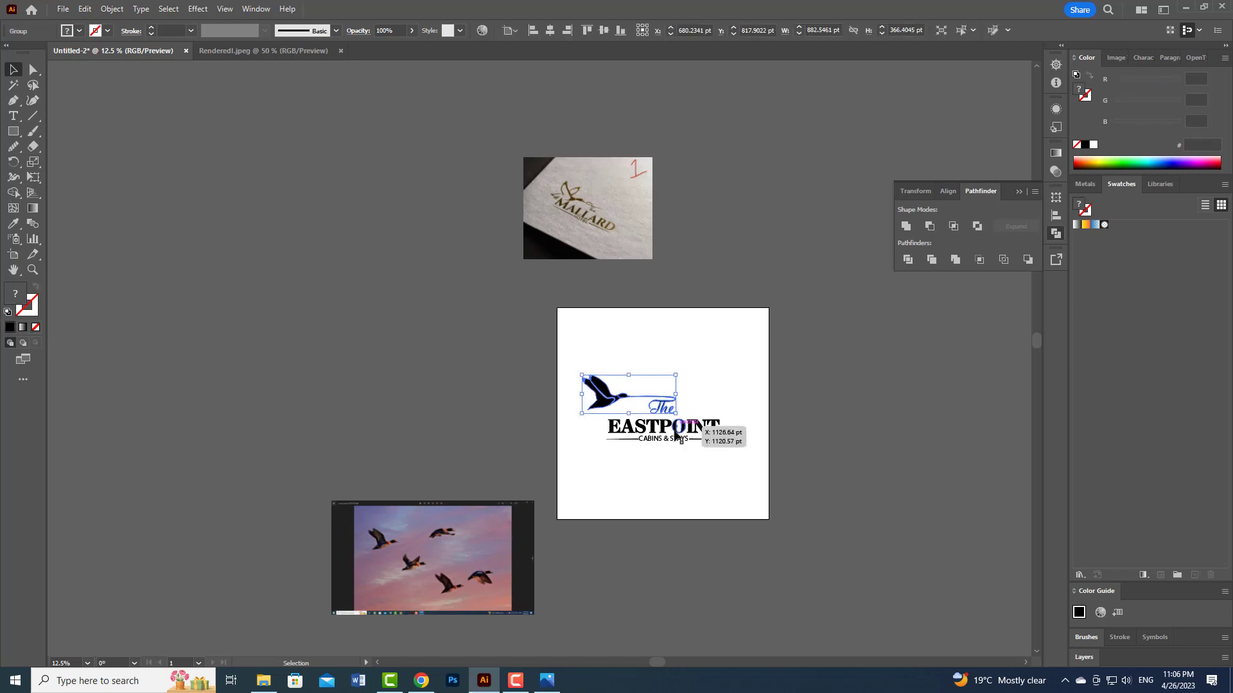
Enlarge the whole logo proportionally to about 1652 pt wide on the artboard
left_click(690, 468)
left_click_drag(578, 342, 760, 500)
left_click_drag(721, 443, 745, 463)
left_click(819, 386)
Save the logo as the Illustrator file "east point" in WORK > ALL MY WORK > New work 2023 on drive E
key("ctrl+shift+s")
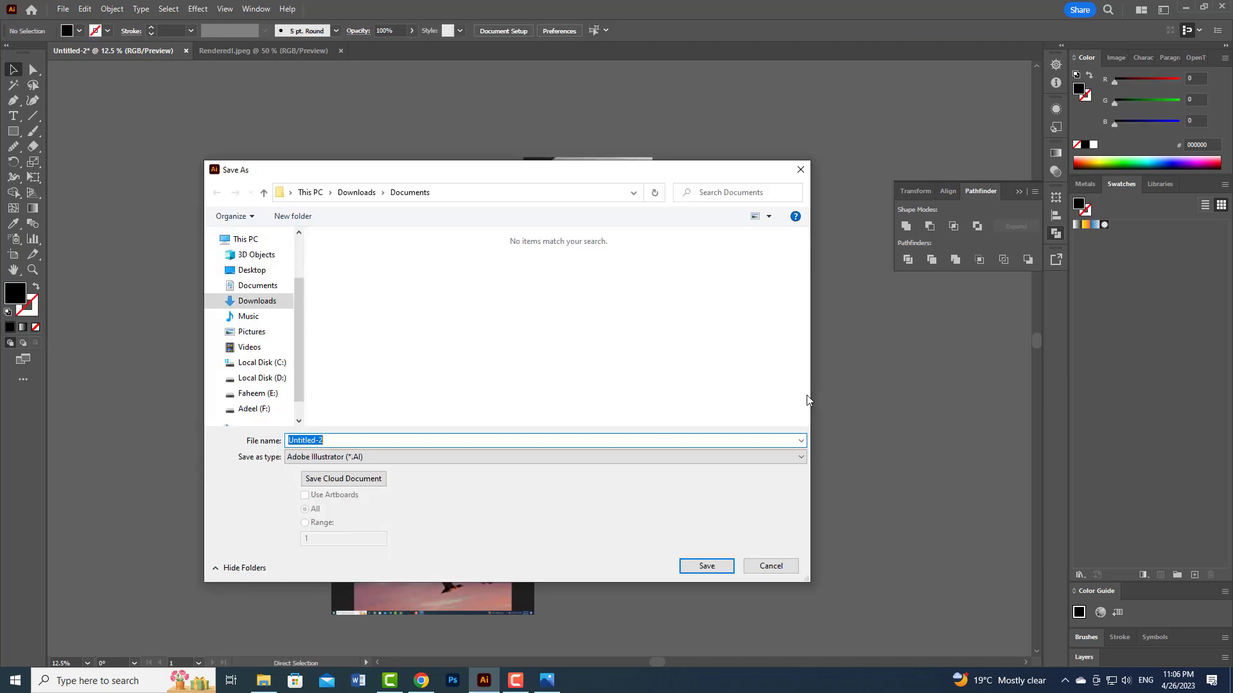
left_click_drag(689, 173, 727, 256)
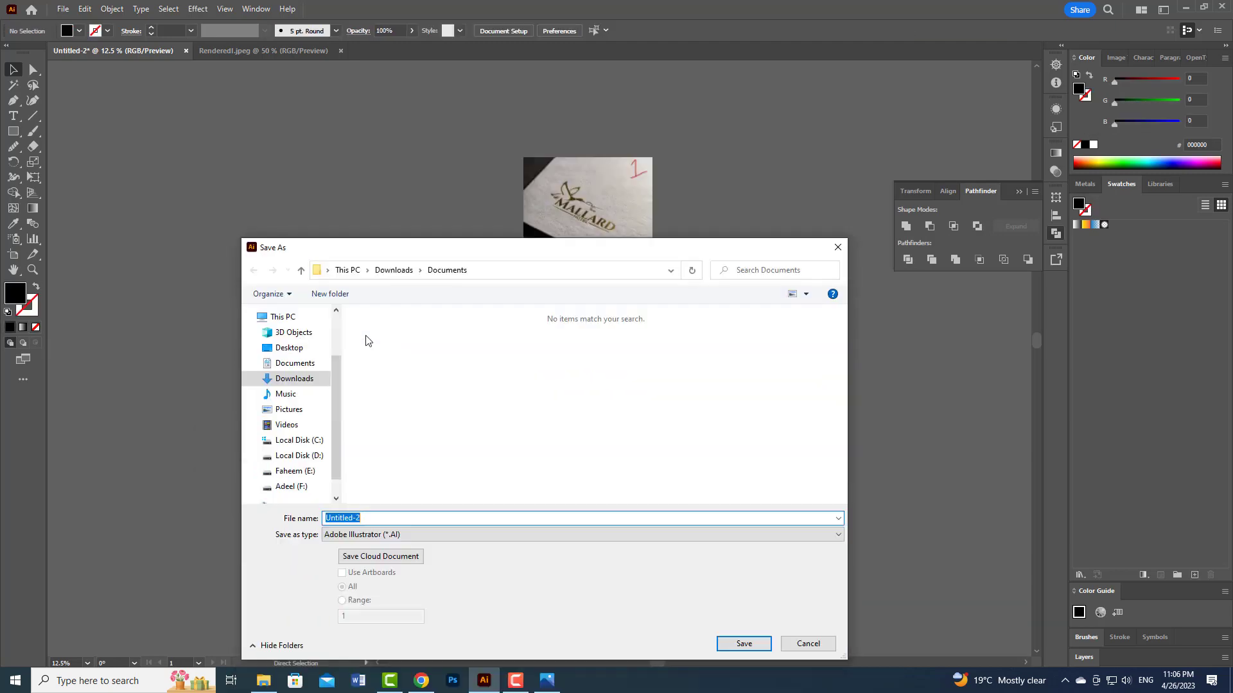
left_click(295, 471)
scroll(642, 417, "down", 3)
double_click(798, 389)
double_click(454, 351)
scroll(411, 443, "down", 2)
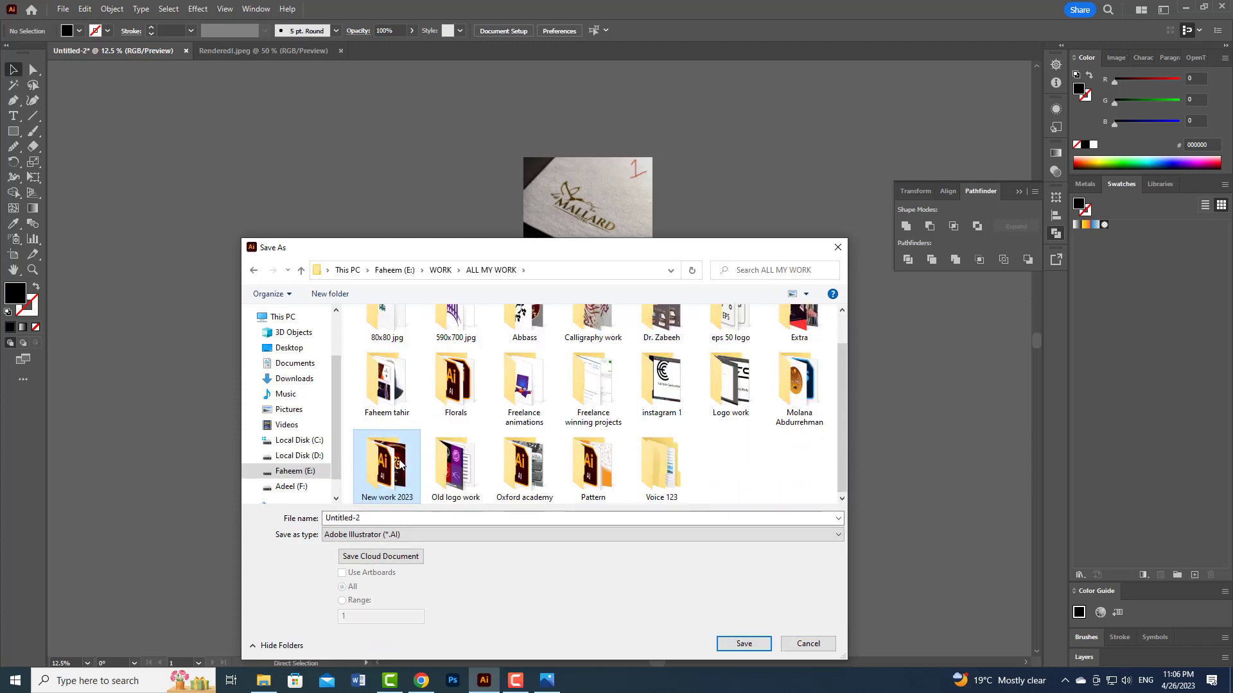
double_click(387, 467)
left_click(392, 518)
type("east point")
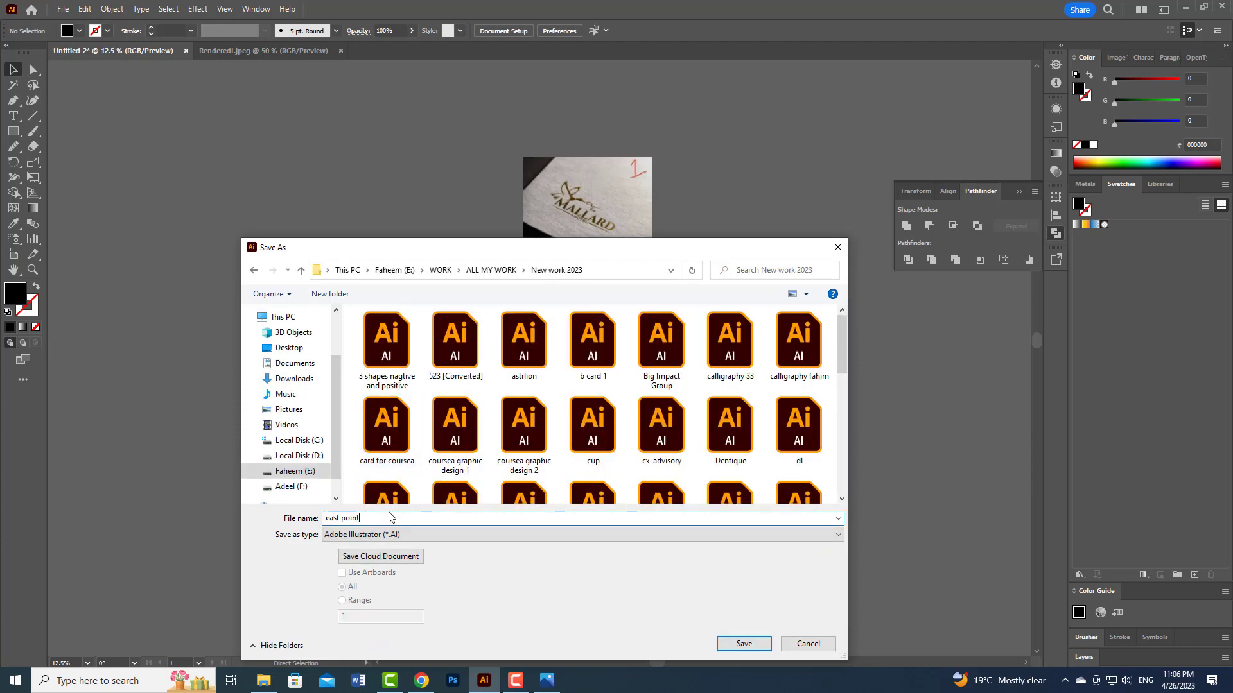
key("Return")
key("Return")
Switch to Photoshop and open the paper mockup 4159310.psd from the LOGO MOCKUP folder
left_click(453, 681)
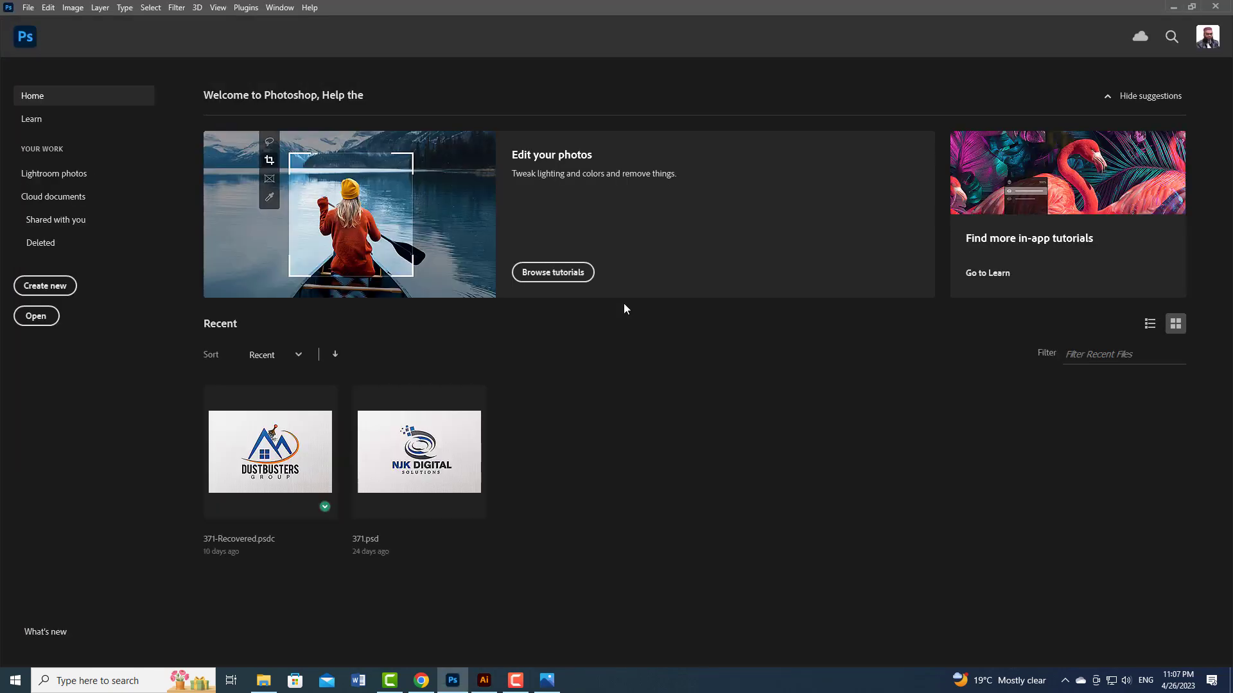
left_click(28, 7)
left_click(38, 32)
scroll(367, 212, "down", 5)
scroll(368, 215, "down", 5)
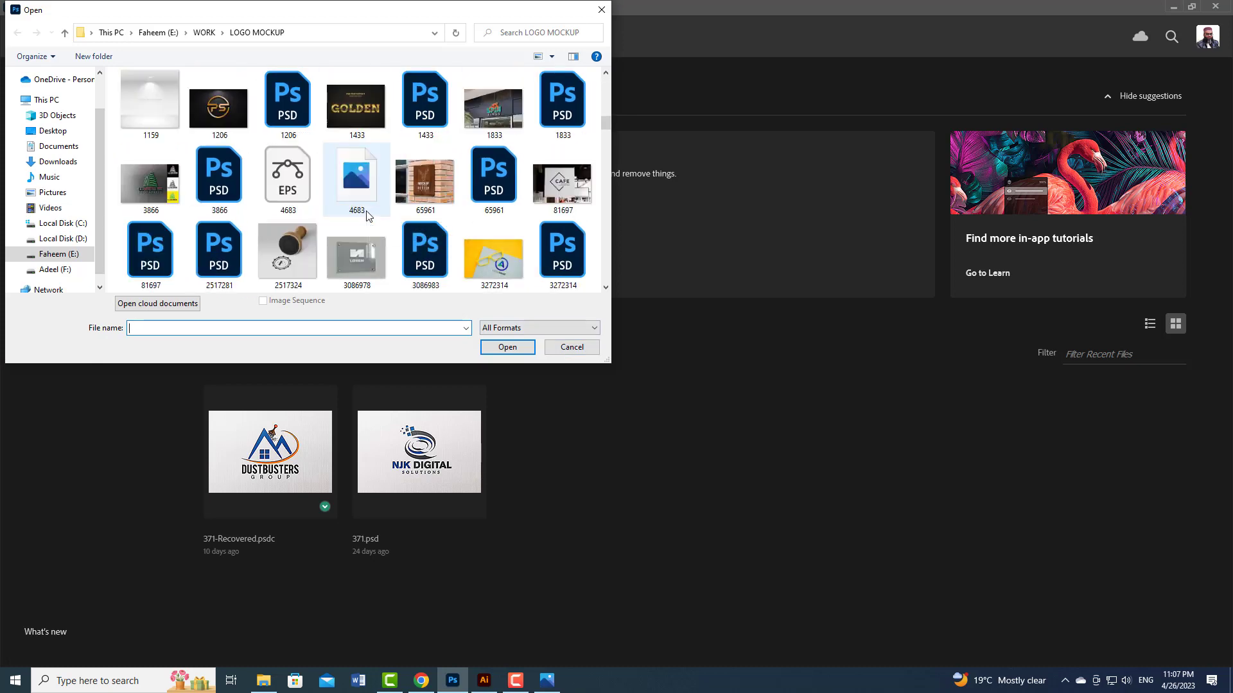
double_click(495, 168)
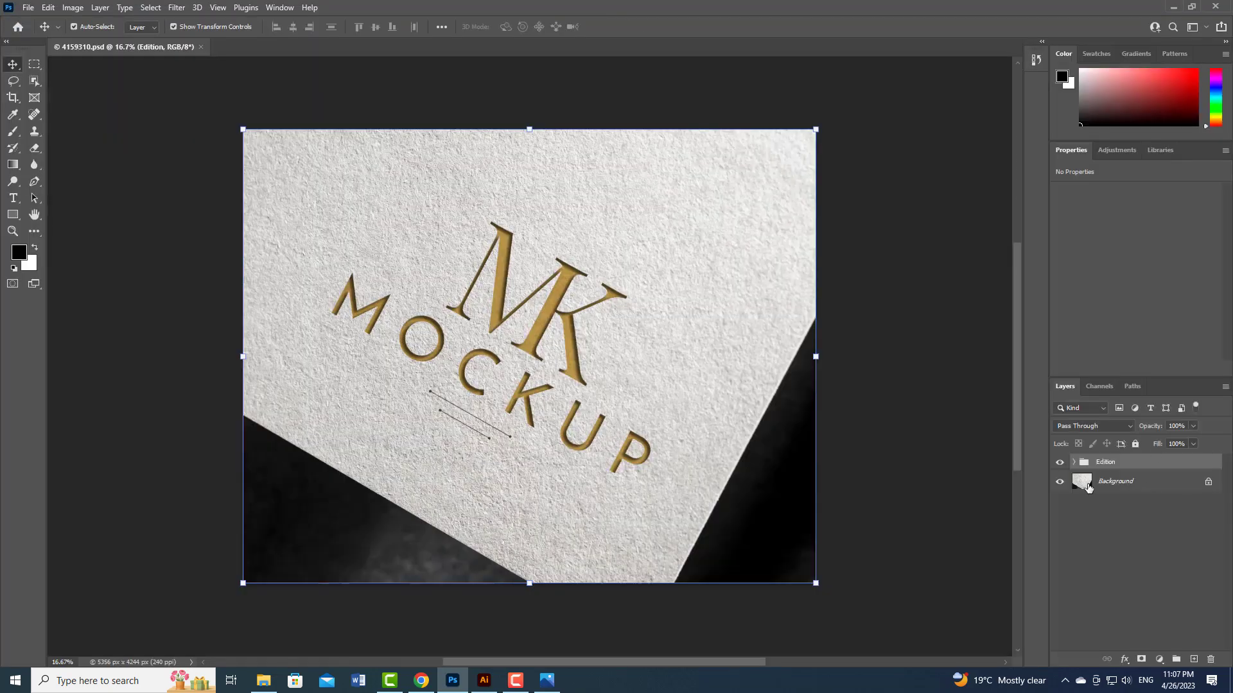
Replace the placeholder art in the "Place your design here" smart object with the Illustrator logo, scaled to about 3708 px wide, and return to the mockup
left_click(1074, 462)
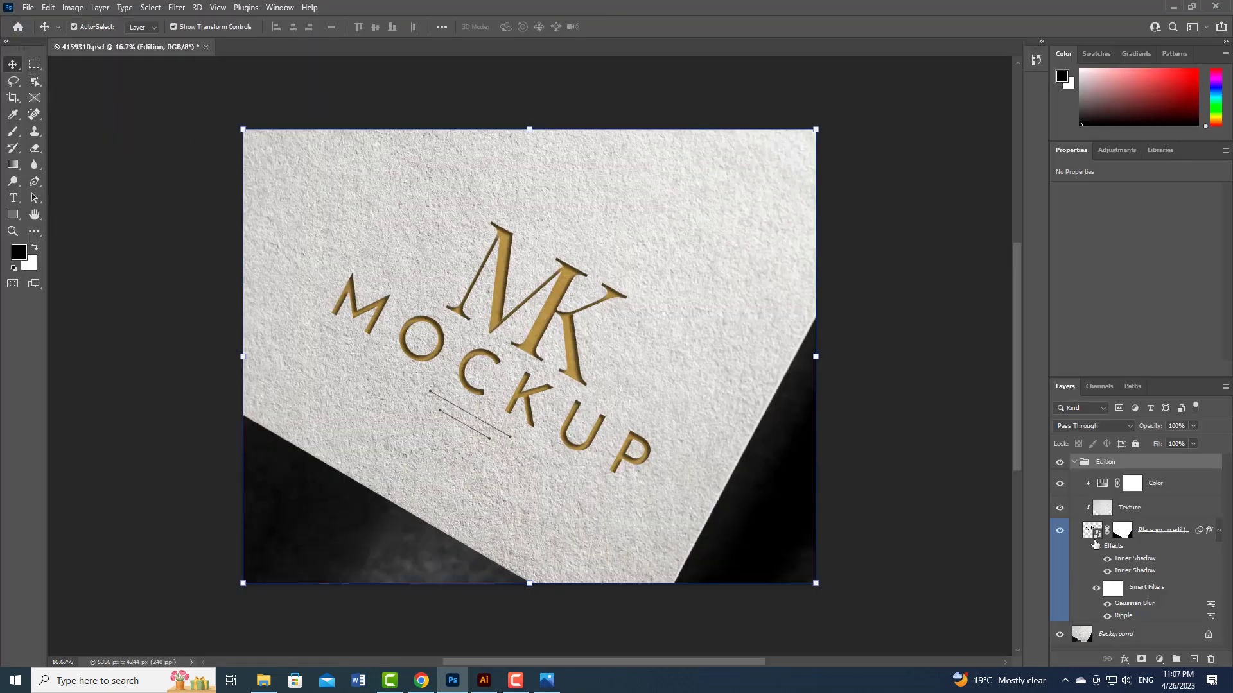
double_click(1088, 543)
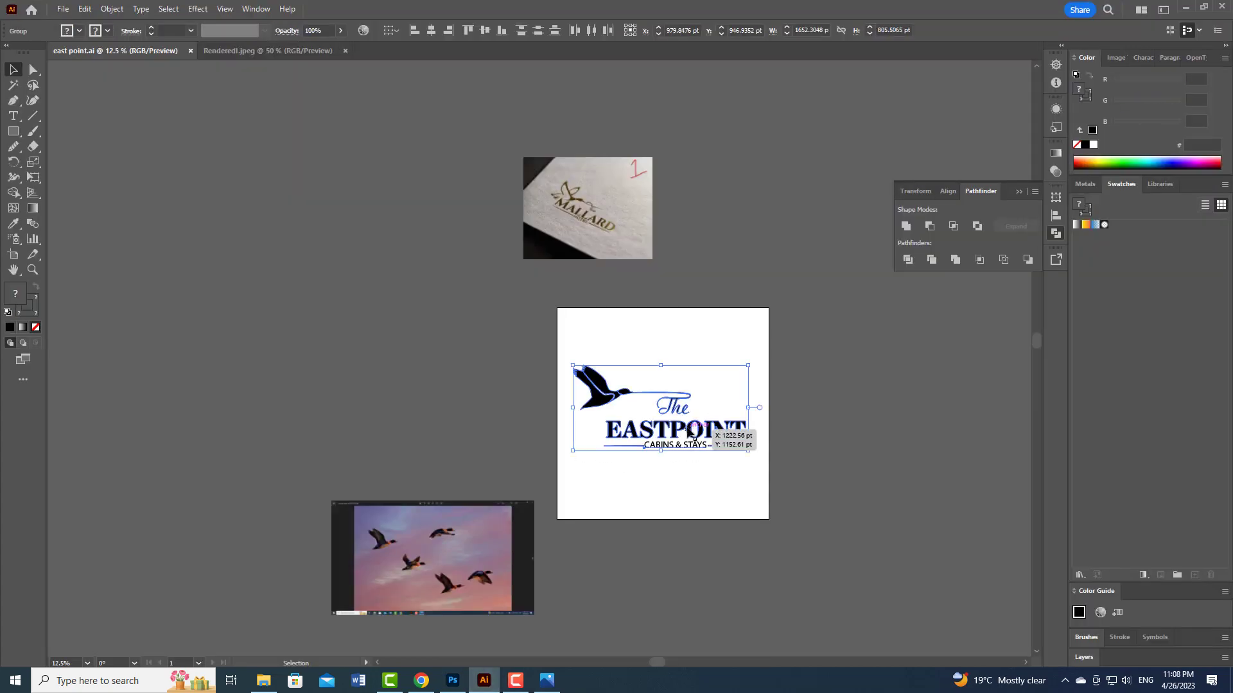
left_click_drag(687, 430, 565, 369)
left_click_drag(860, 513, 768, 507)
key("Return")
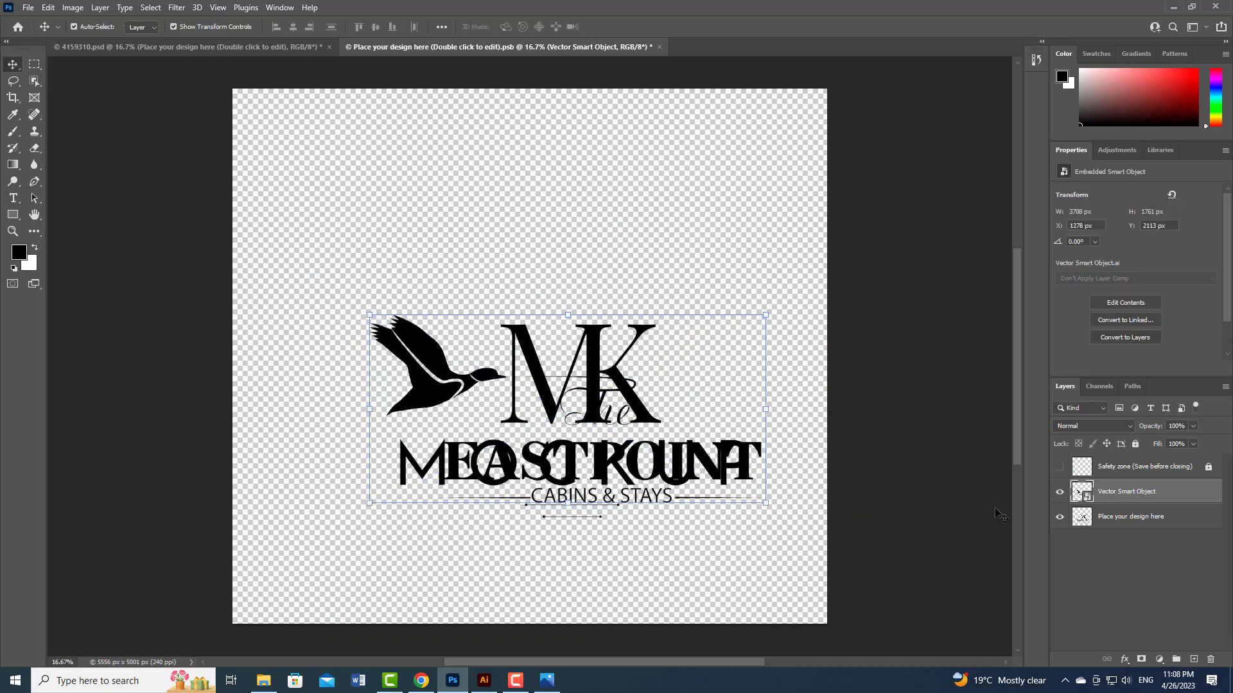
left_click(1059, 517)
left_click(271, 48)
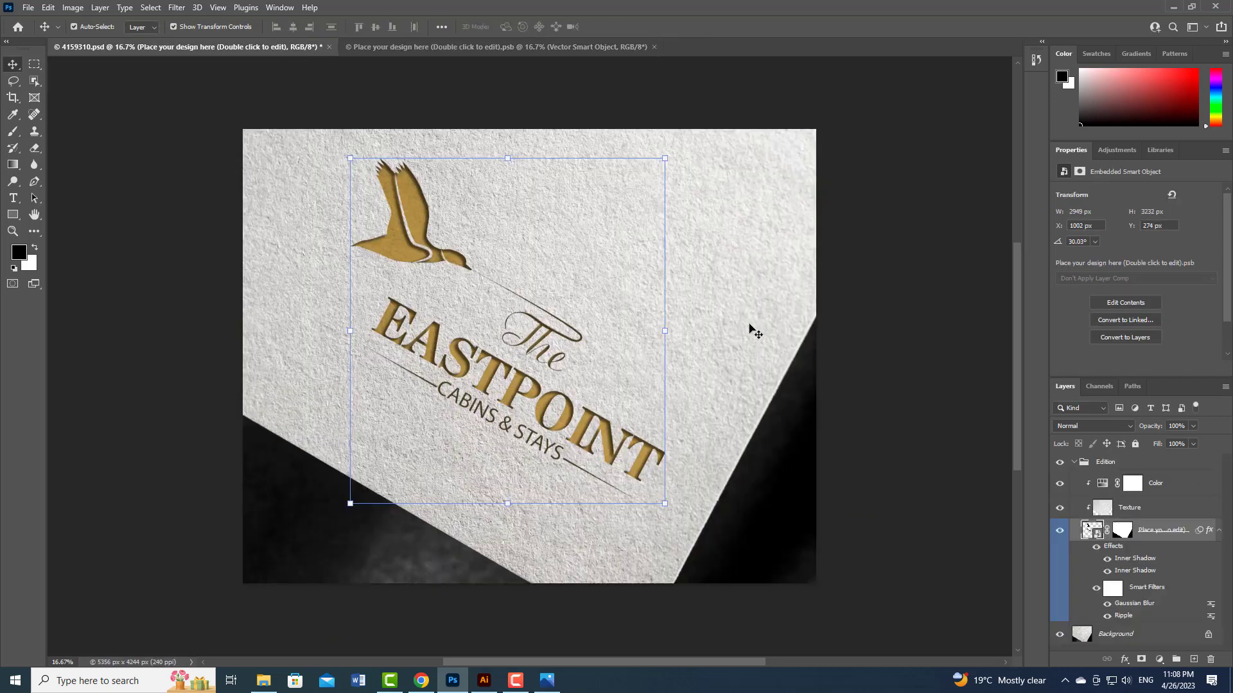
Close the paper mockup without saving and open Logo_Mockup_125.psd from the LOGO MOCKUP folder
left_click(330, 47)
key("n")
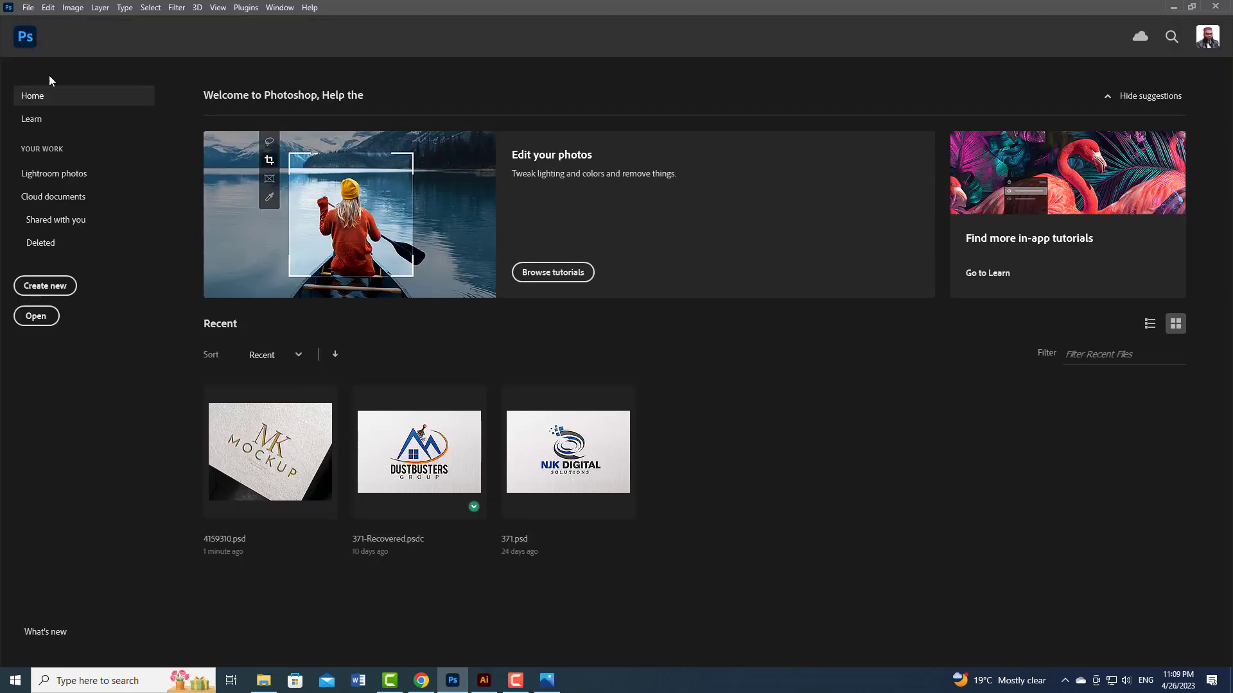
key("ctrl+o")
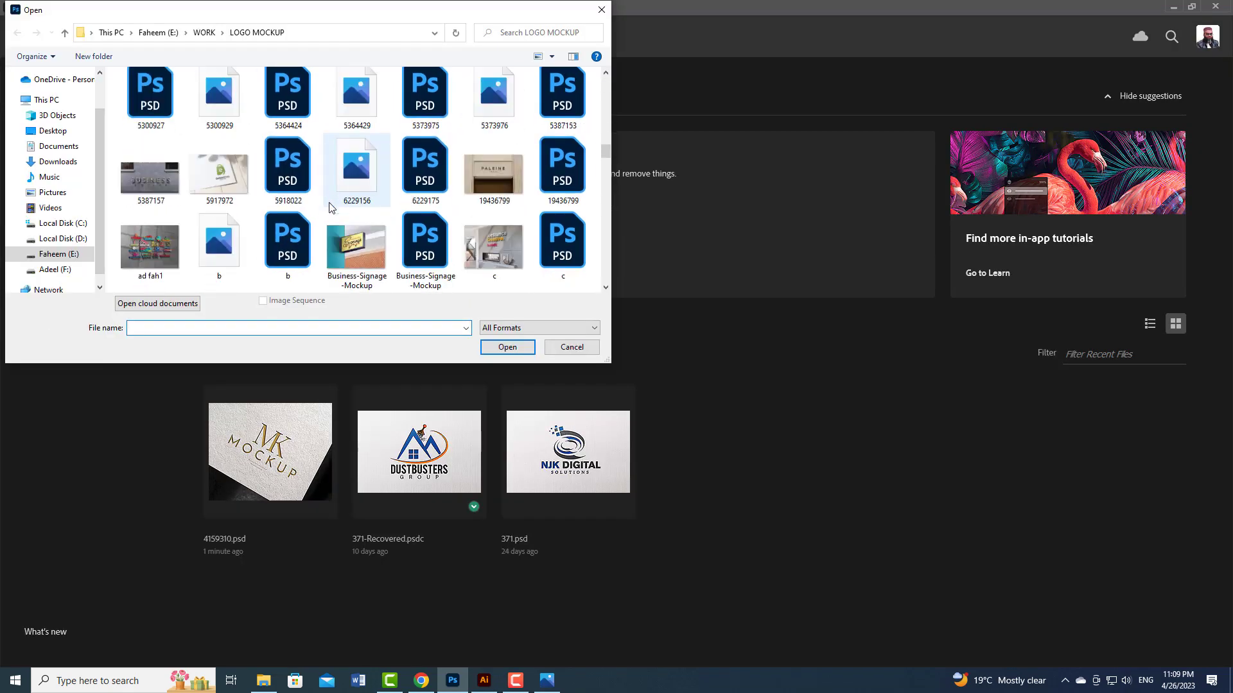
scroll(328, 203, "down", 10)
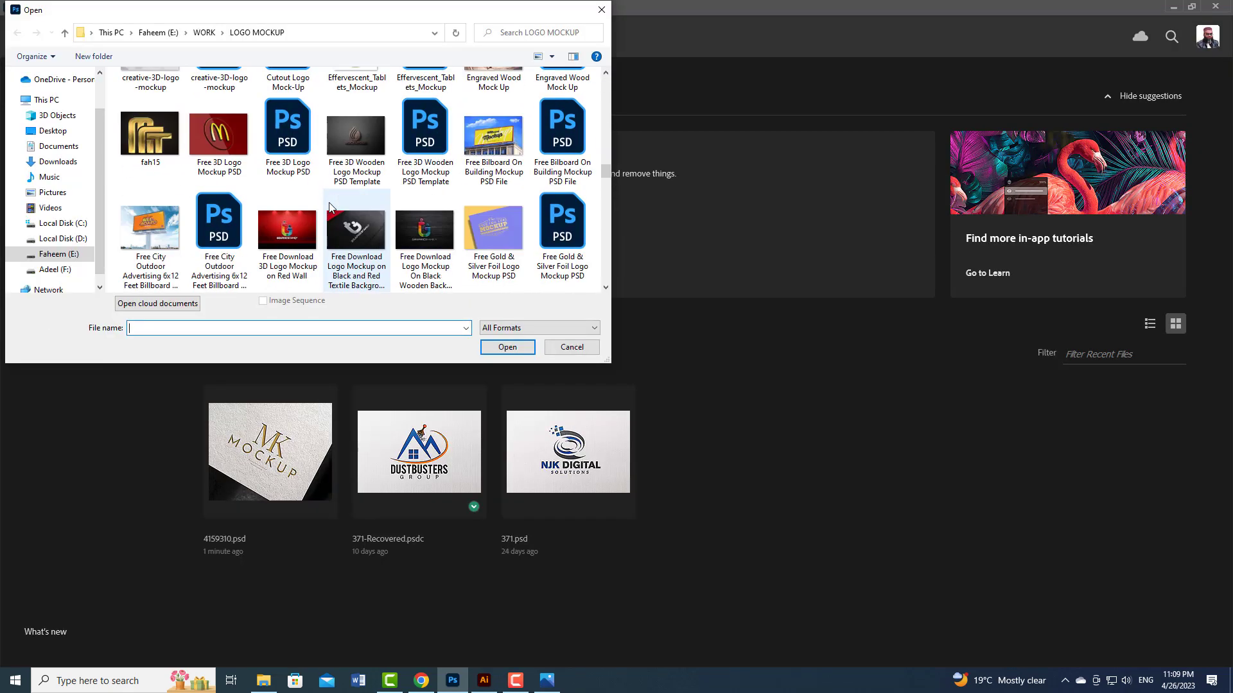
scroll(328, 204, "down", 8)
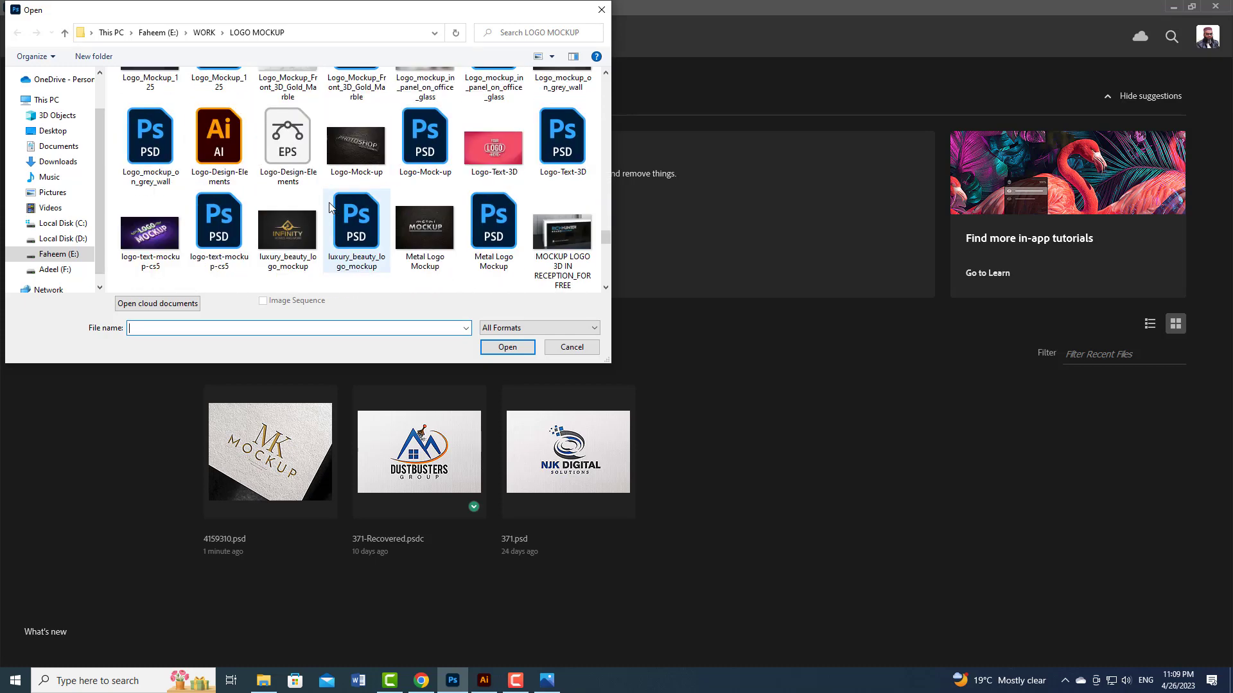
double_click(218, 102)
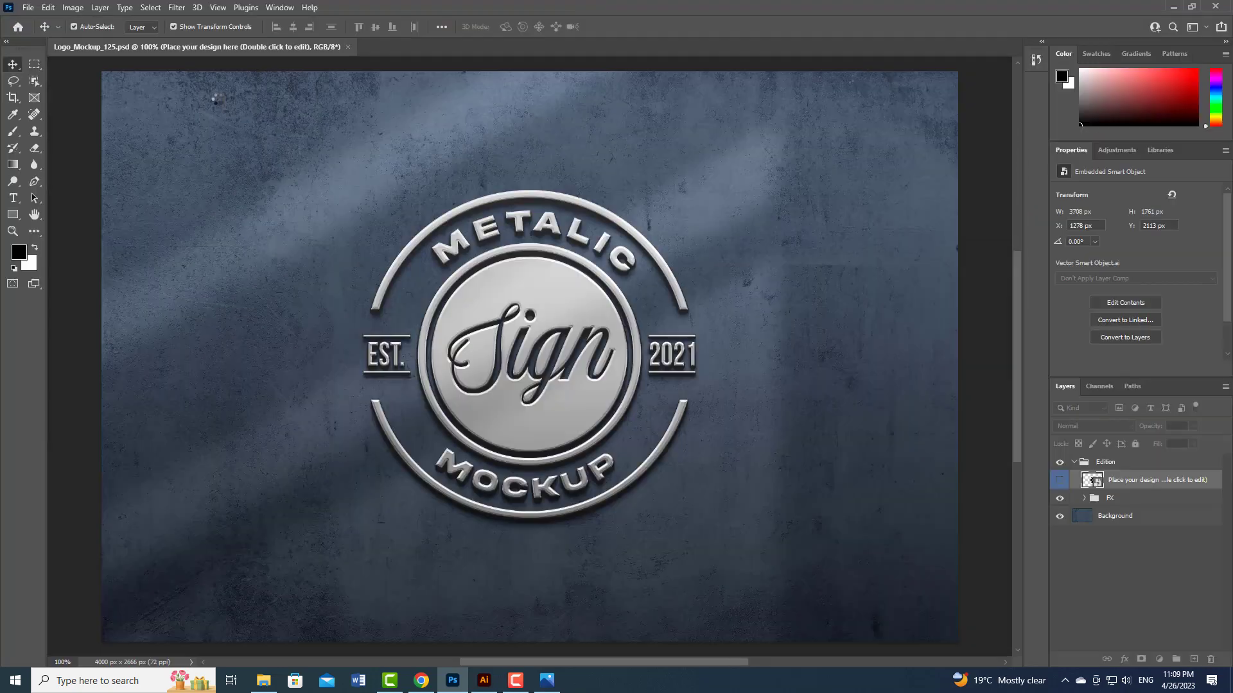
Replace the metallic sign placeholder in the smart object with the Illustrator logo, scaled to about 2882 px wide, and return to the mockup
double_click(1091, 480)
left_click(484, 680)
left_click_drag(658, 385, 506, 418)
left_click_drag(373, 354, 285, 235)
left_click_drag(638, 483, 710, 527)
left_click_drag(692, 474, 724, 393)
key("Return")
left_click(1060, 482)
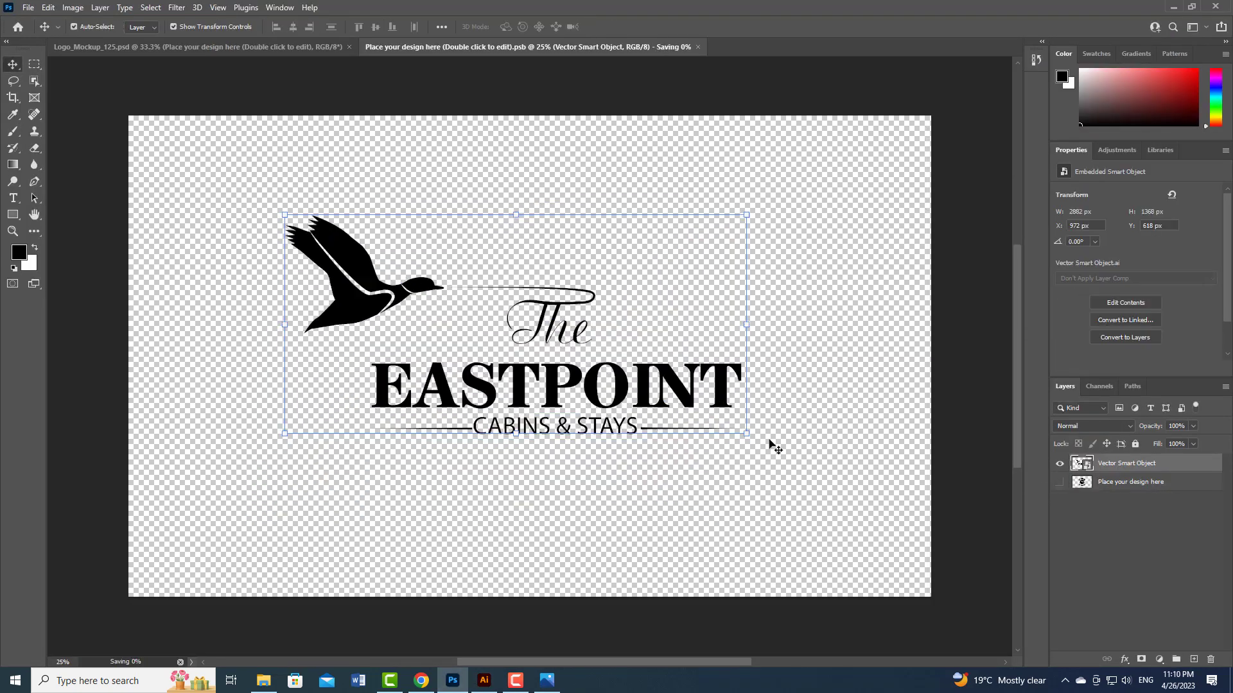
left_click(222, 47)
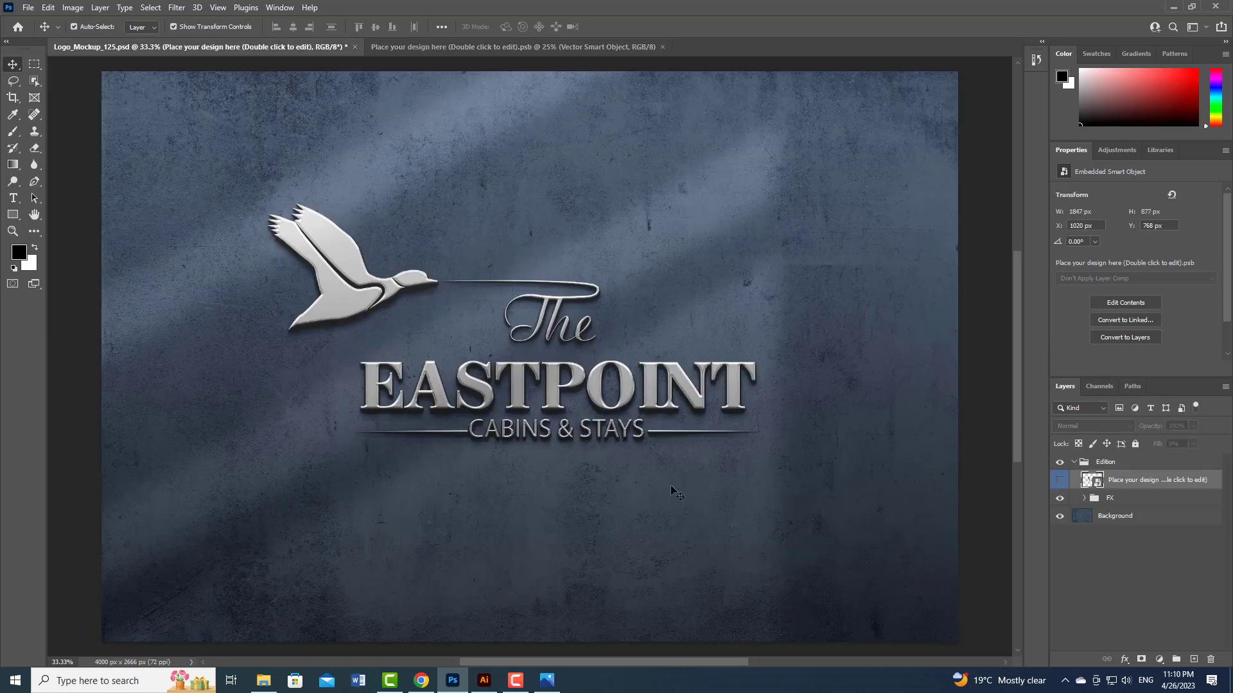
Export the metallic wall mockup as an image
left_click(28, 8)
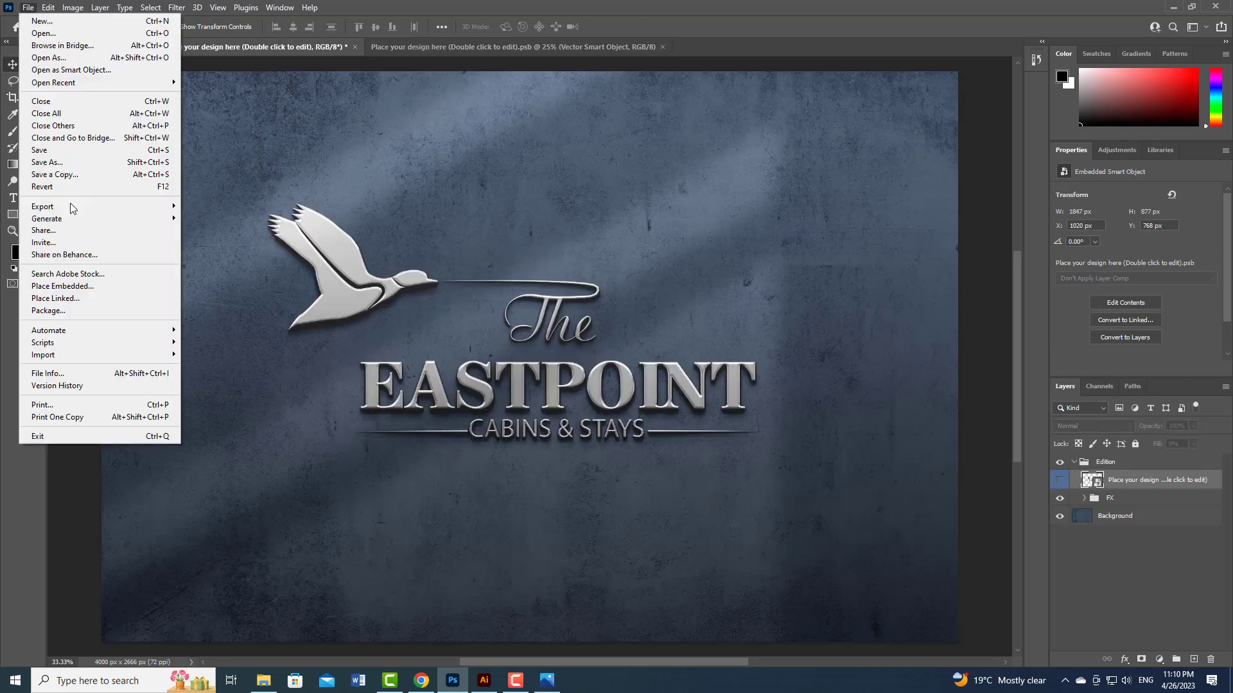
mouse_move(71, 207)
left_click(225, 257)
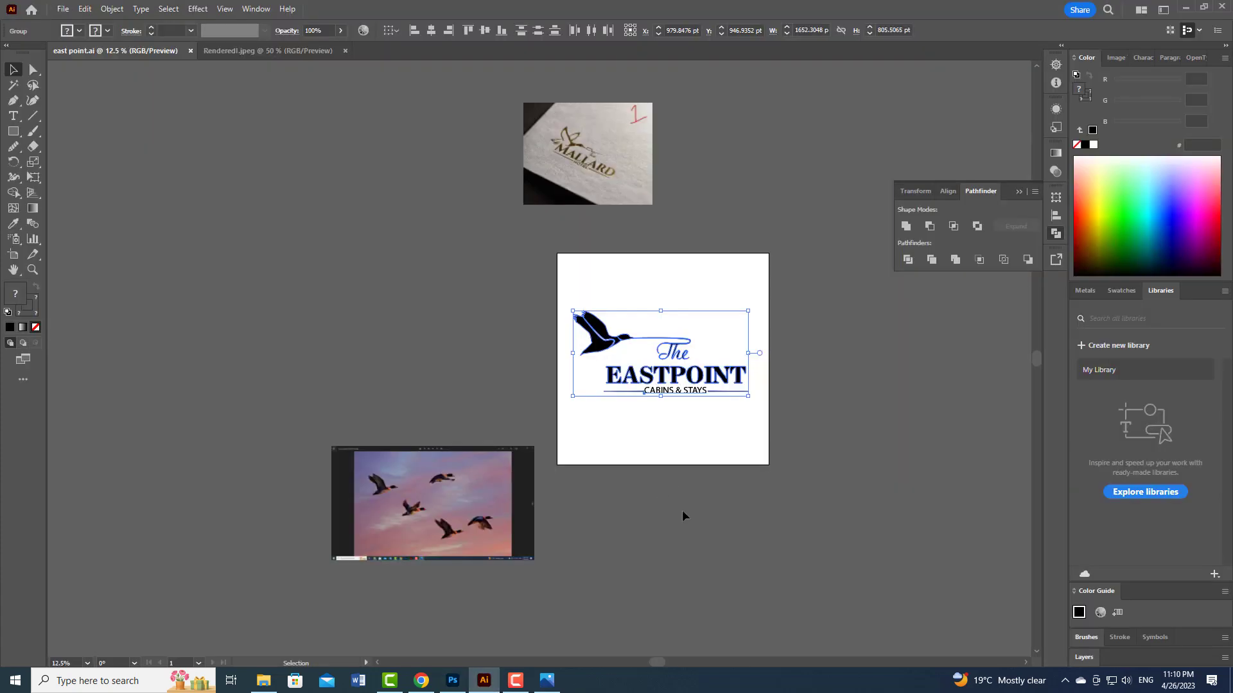
Ungroup the CABINS & STAYS text from its two side lines in the Illustrator logo
left_click(682, 510)
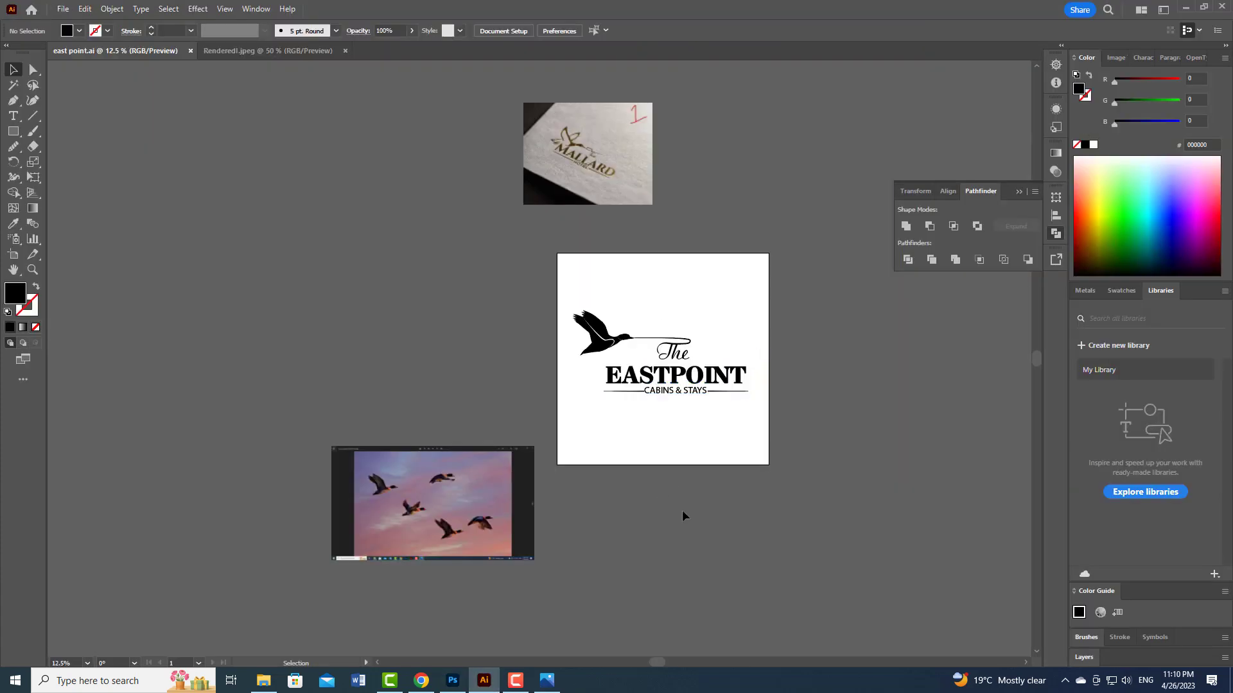
left_click(677, 396)
scroll(676, 396, "up", 4)
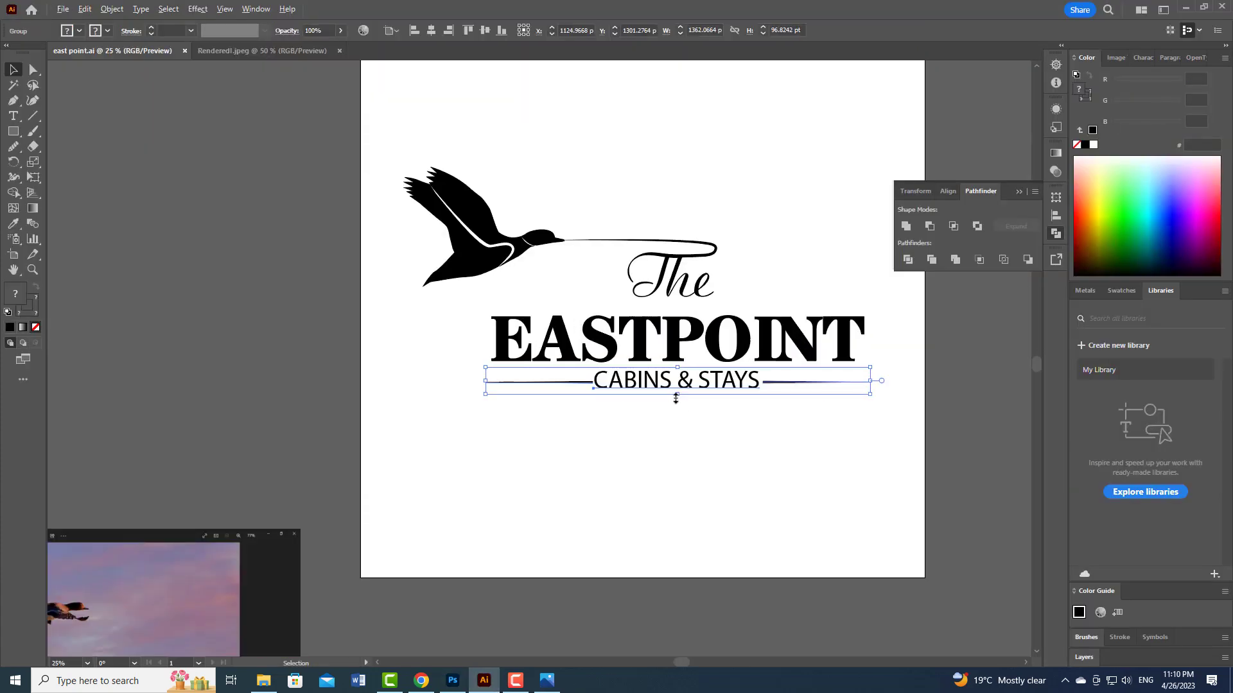
left_click(721, 488)
right_click(641, 373)
left_click(677, 544)
left_click(690, 468)
Center the CABINS & STAYS text horizontally on EASTPOINT
left_click(677, 308)
left_click(703, 368)
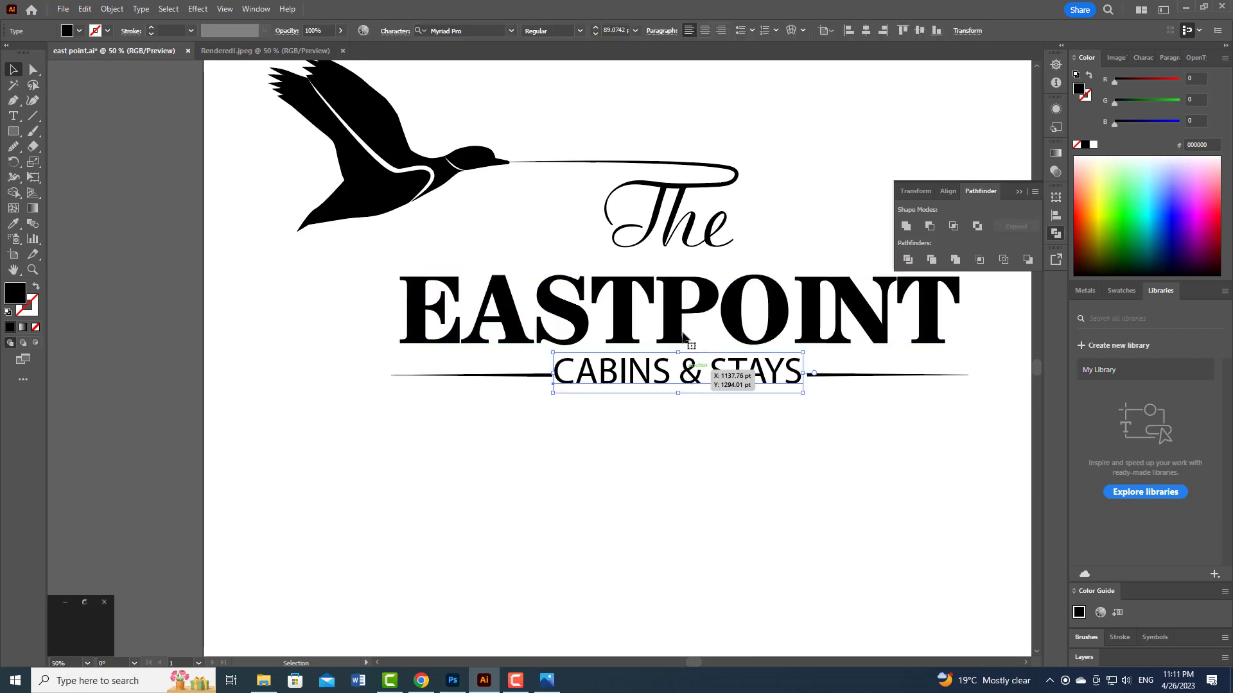
left_click(678, 309, "shift")
left_click(678, 308)
left_click(431, 31)
left_click(822, 522)
Expand the appearance of the two tapered lines beside CABINS & STAYS into filled shapes
left_click(836, 376)
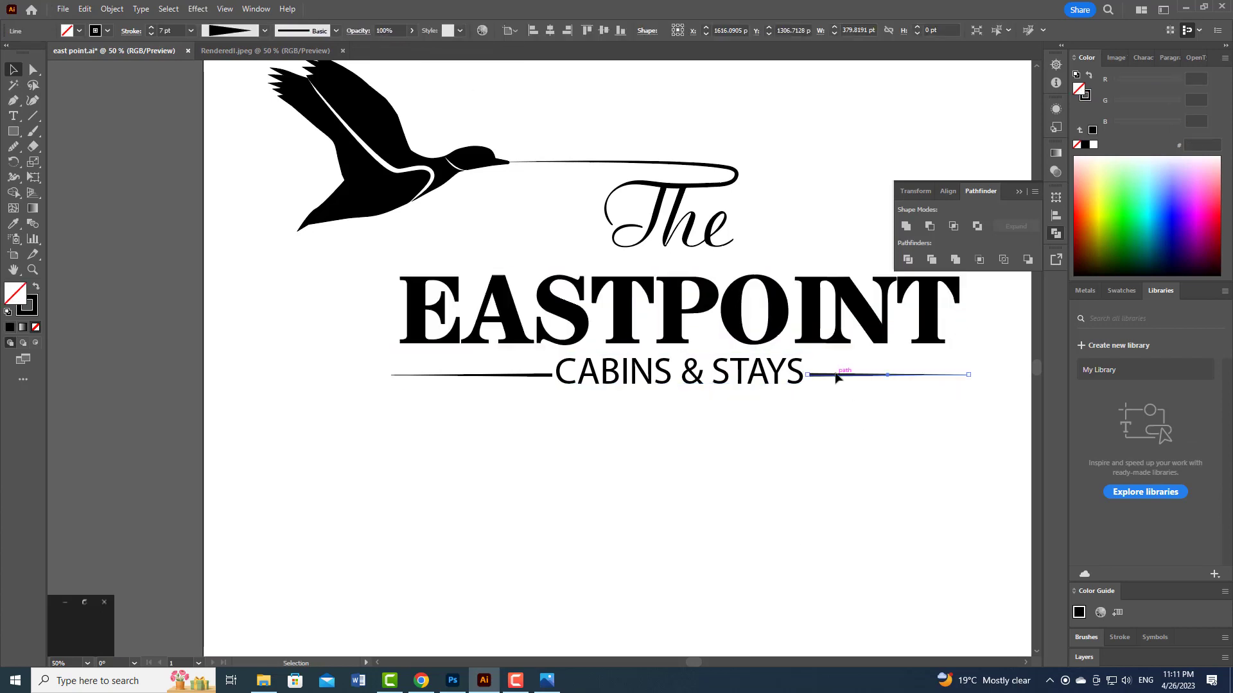
left_click(546, 376, "shift")
left_click(111, 9)
left_click(144, 191)
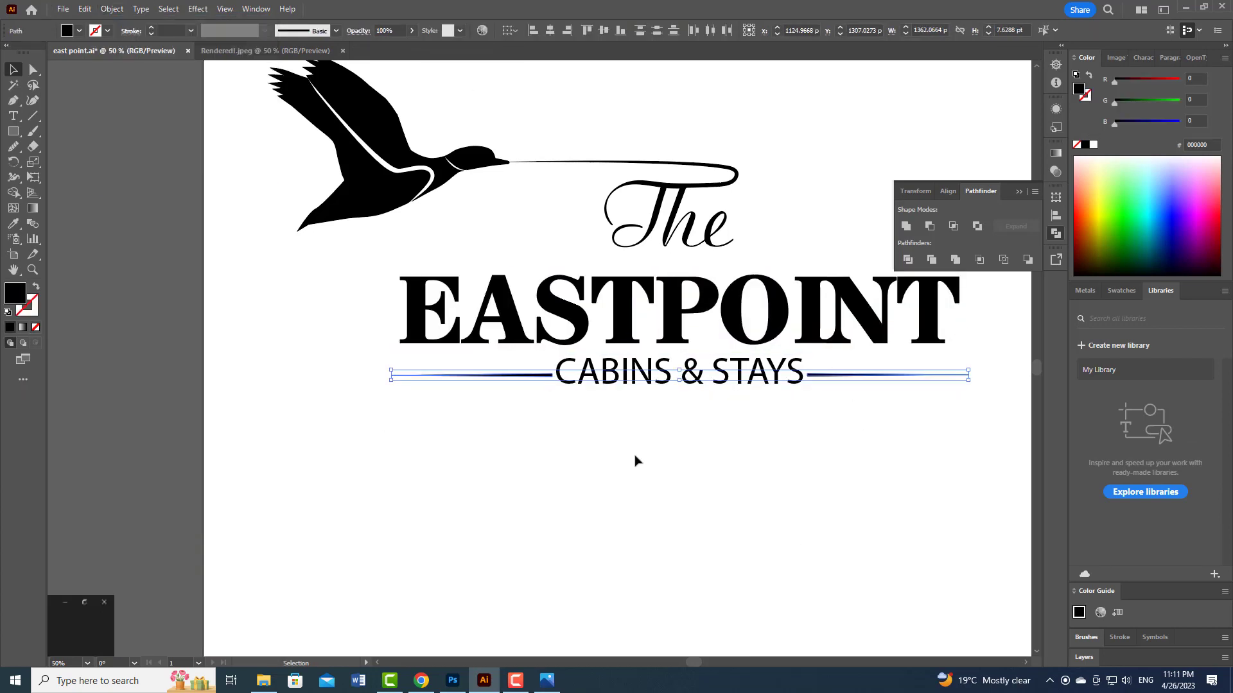
Raise the two tapered lines to the middle of the CABINS & STAYS text and narrow them to EASTPOINT's width
key("shift+Up")
key("Up")
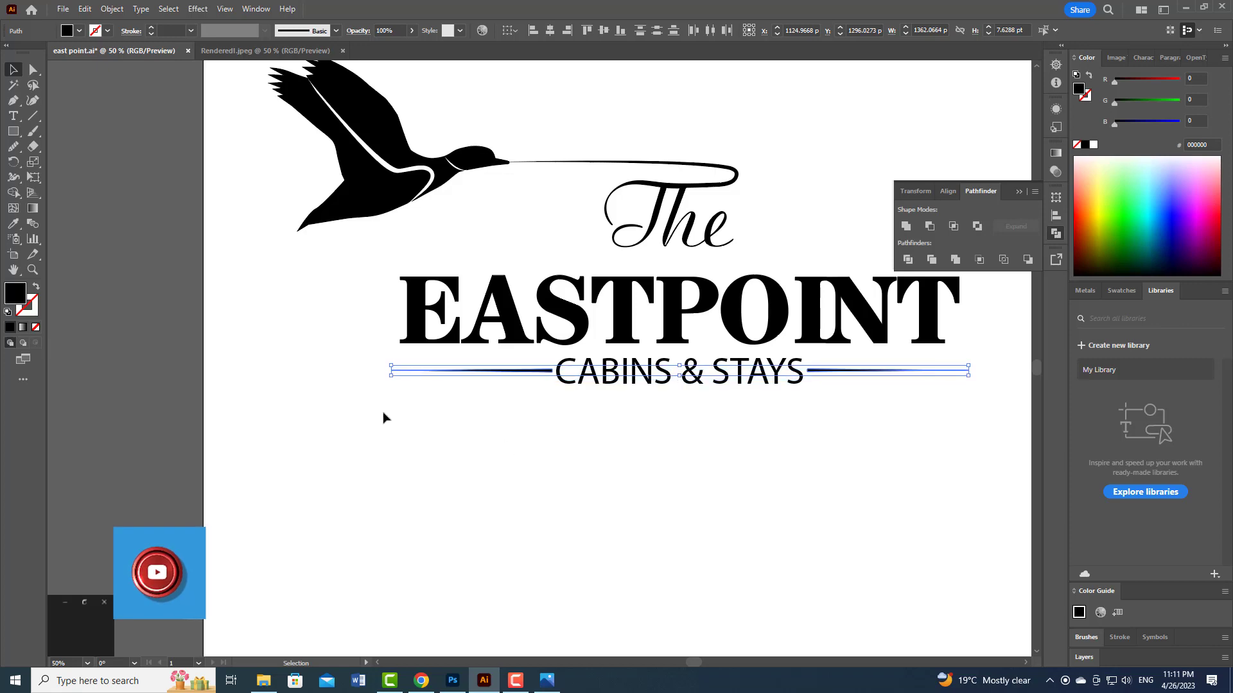
key("ctrl+equal")
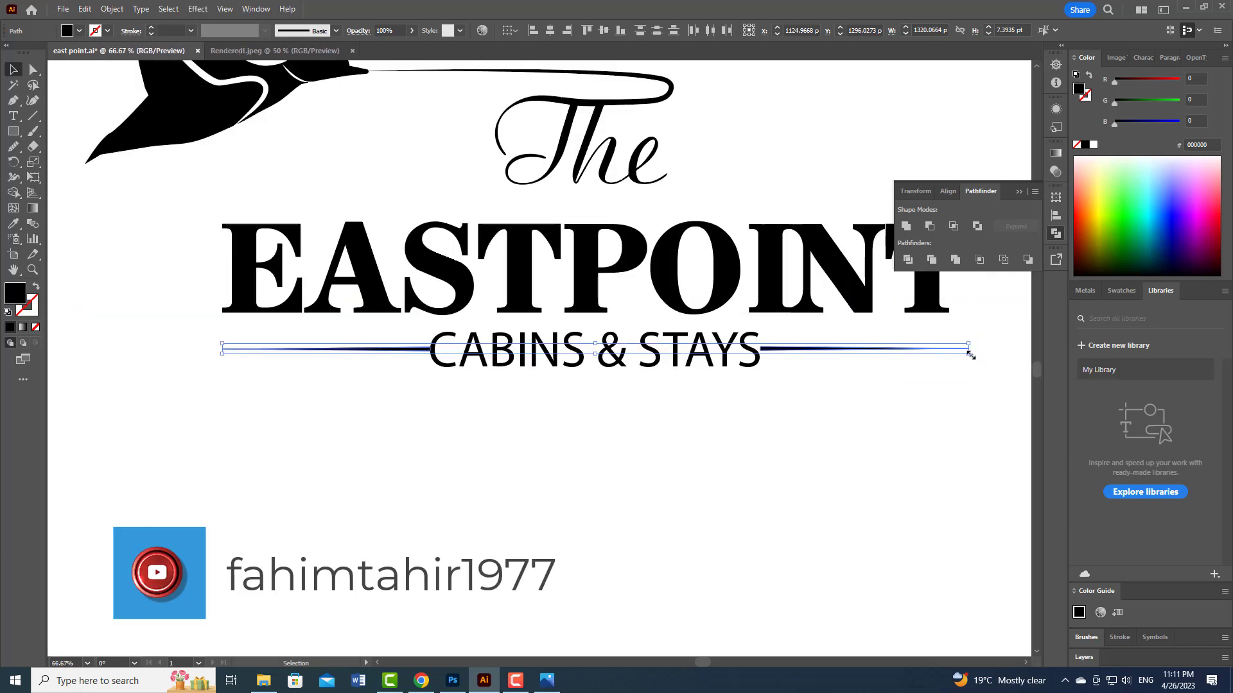
Scale the CABINS & STAYS text down about its center so it leaves a gap to the line on each side
right_click(754, 361)
left_click(798, 471)
left_click_drag(762, 370, 747, 362)
key("ctrl+z")
left_click(761, 369)
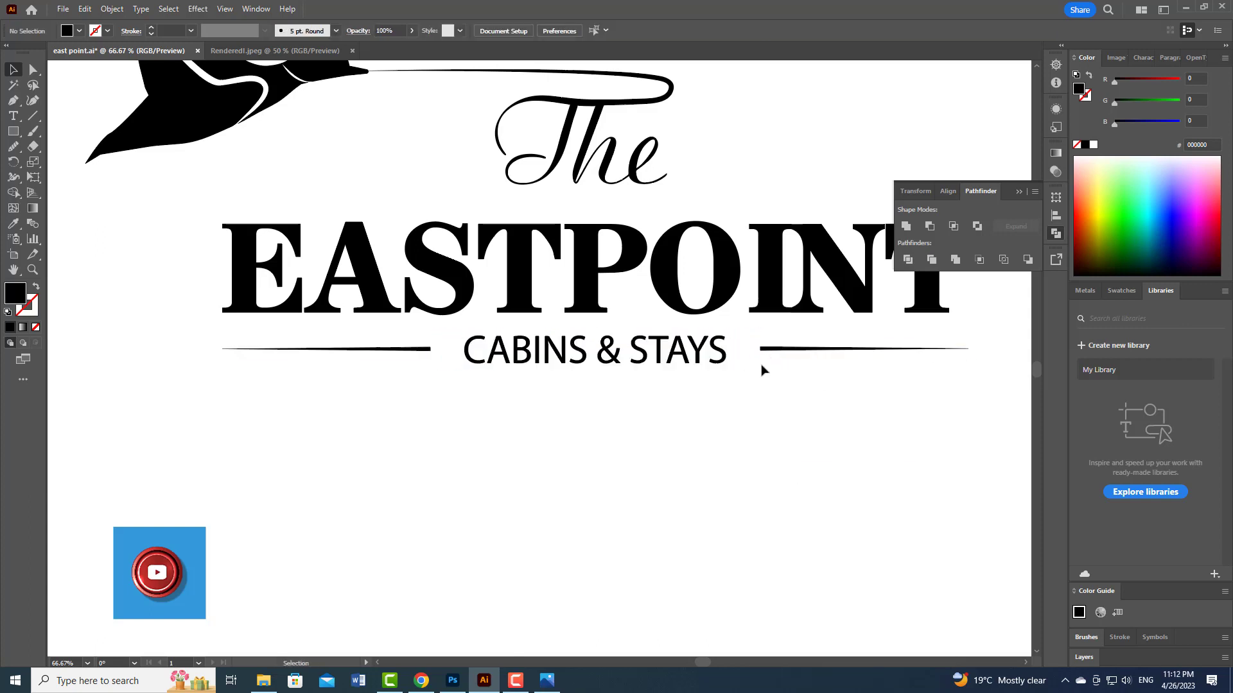
Narrow the overall span of the two side lines symmetrically to about 1248 pt around the CABINS & STAYS text
left_click(764, 350)
left_click(429, 350, "shift")
left_click_drag(968, 353, 949, 355)
left_click_drag(218, 343, 963, 430)
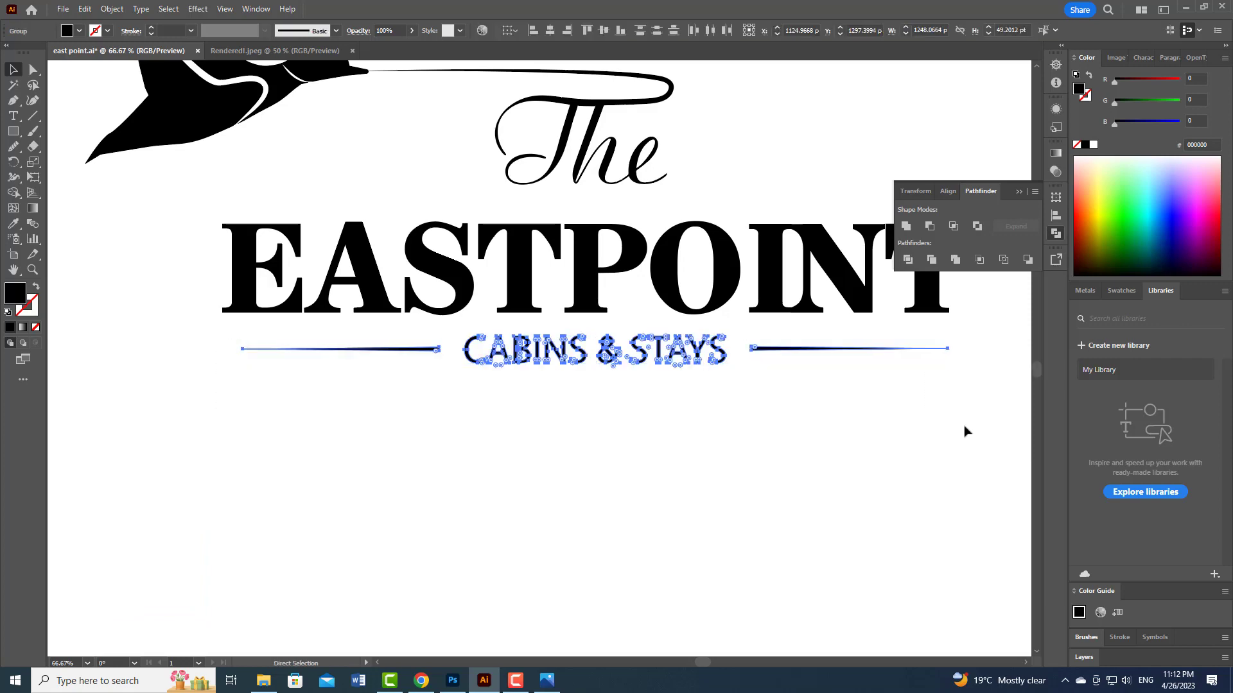
left_click(633, 403)
scroll(649, 435, "down", 2)
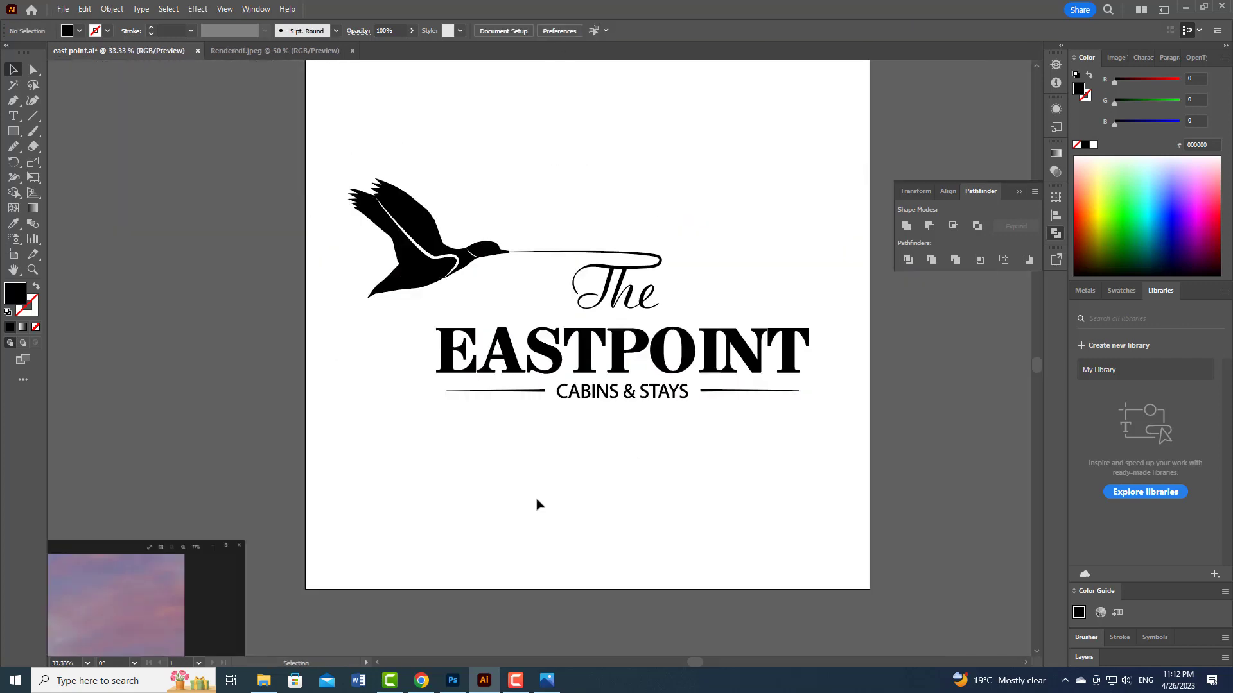
Copy the whole revised logo from Illustrator into the Photoshop "Place your design here" document as a vector smart object
left_click(453, 680)
left_click(546, 47)
left_click(486, 685)
left_click_drag(315, 154, 756, 451)
left_click_drag(736, 347, 551, 432)
Scale the pasted logo to 171.89% over the previous logo and hide the previous logo layer to update the wall mockup
left_click_drag(670, 477, 723, 401)
left_click_drag(472, 294, 270, 268)
left_click_drag(737, 421, 744, 434)
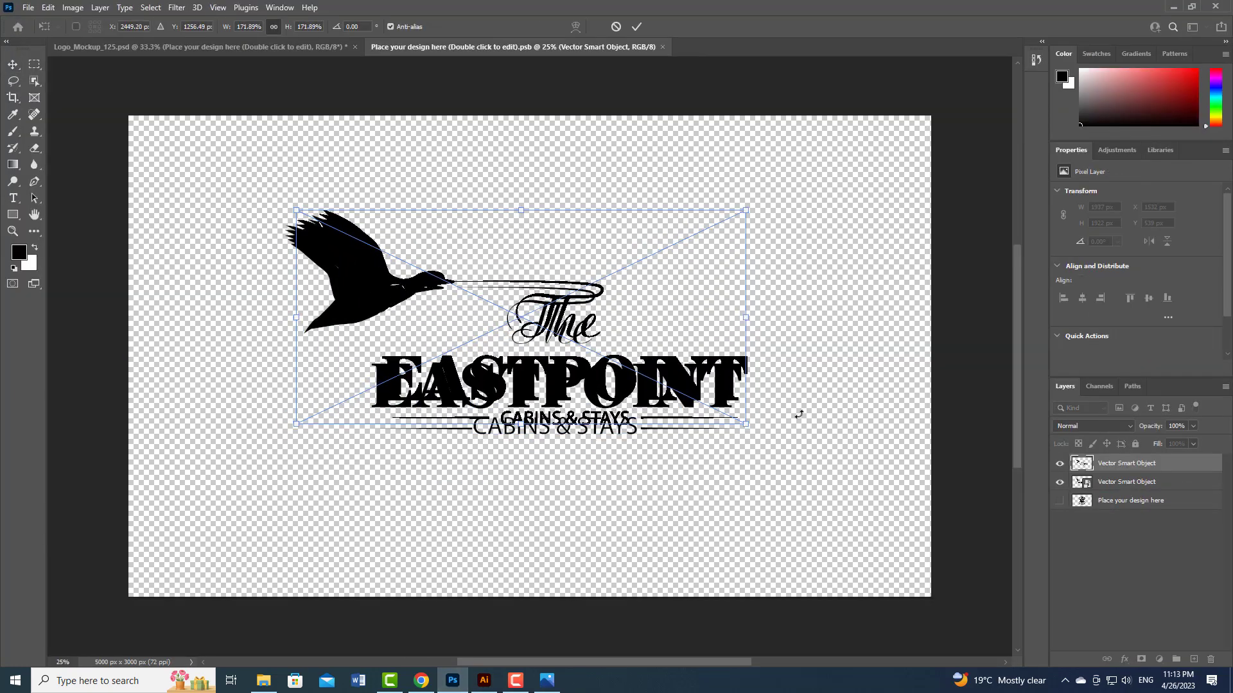
key("Return")
left_click(1060, 482)
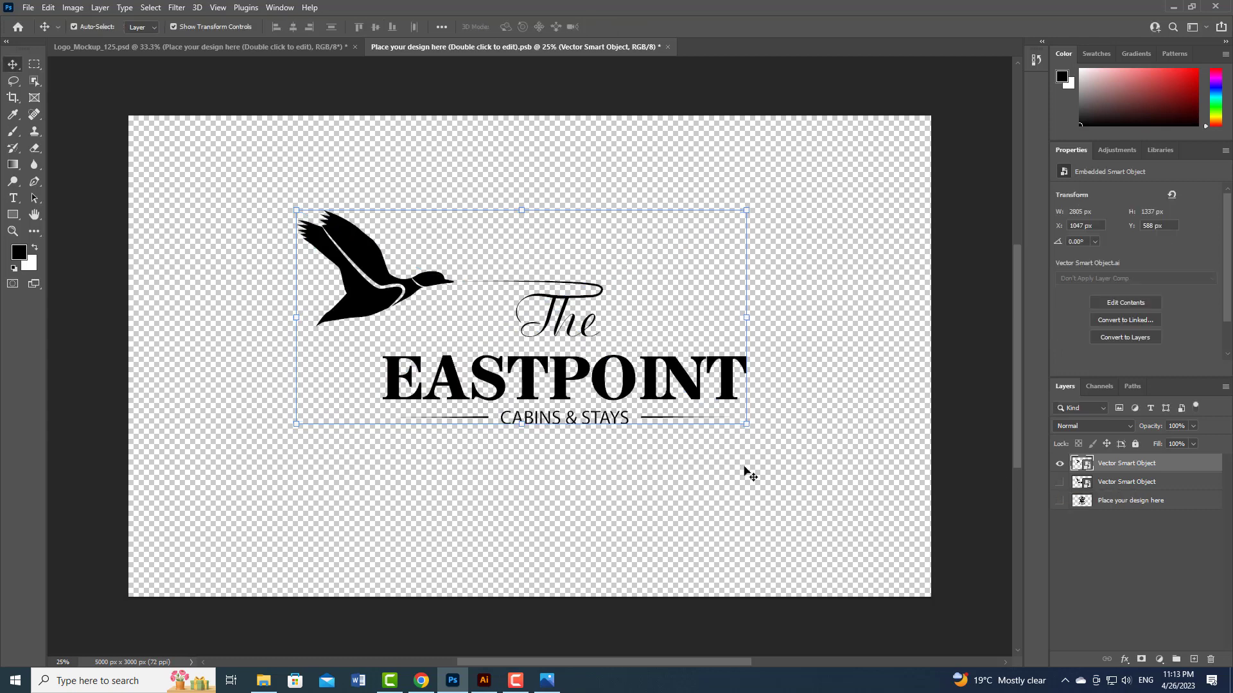
key("ctrl+Tab")
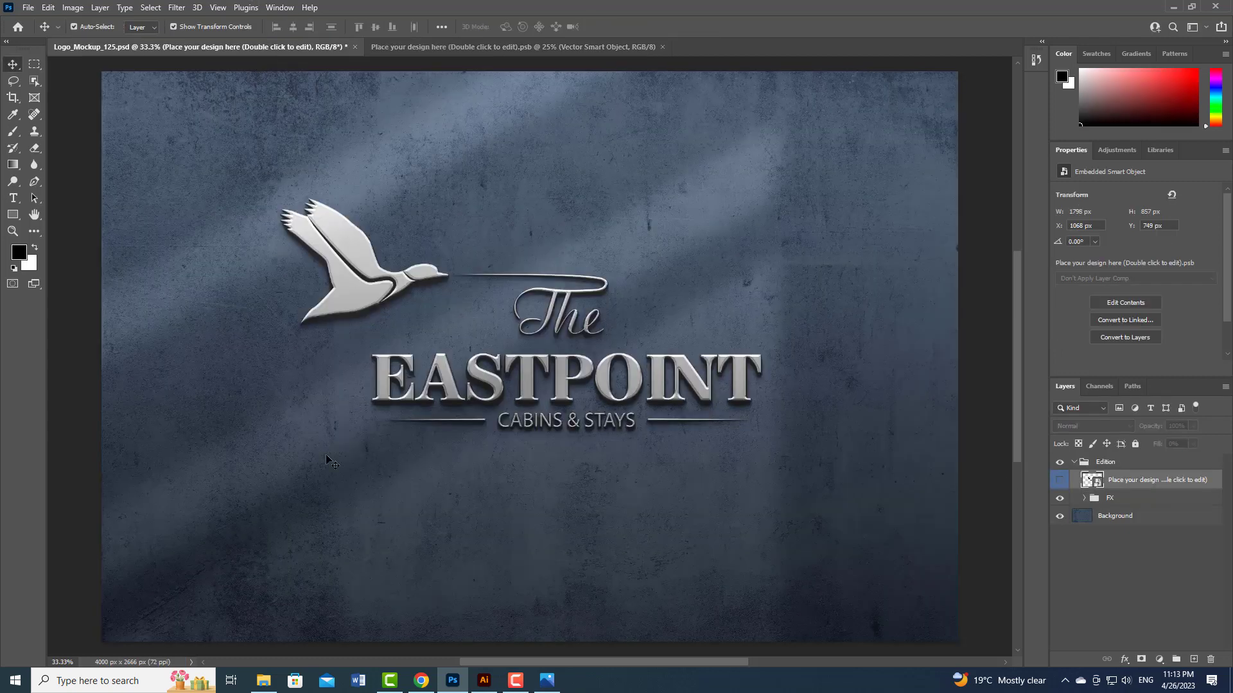
Set up an export of the wall mockup as JPG at 52% quality
left_click(26, 8)
mouse_move(43, 206)
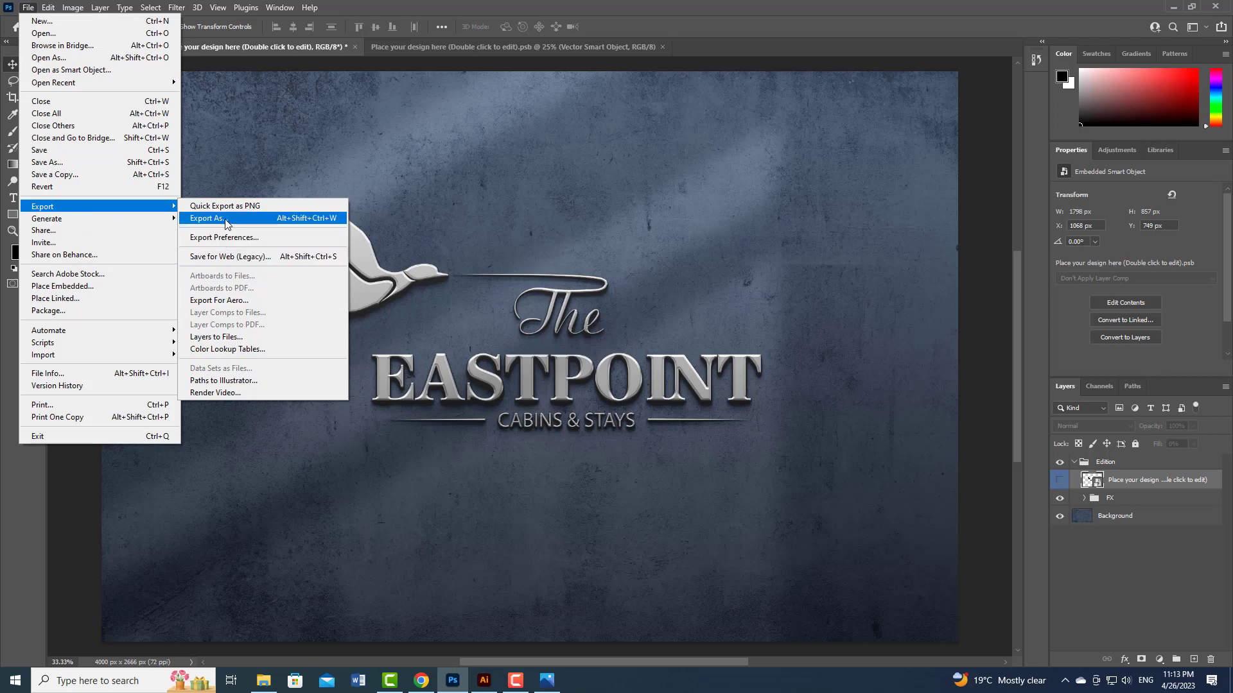
left_click(206, 218)
left_click(933, 181)
left_click(889, 207)
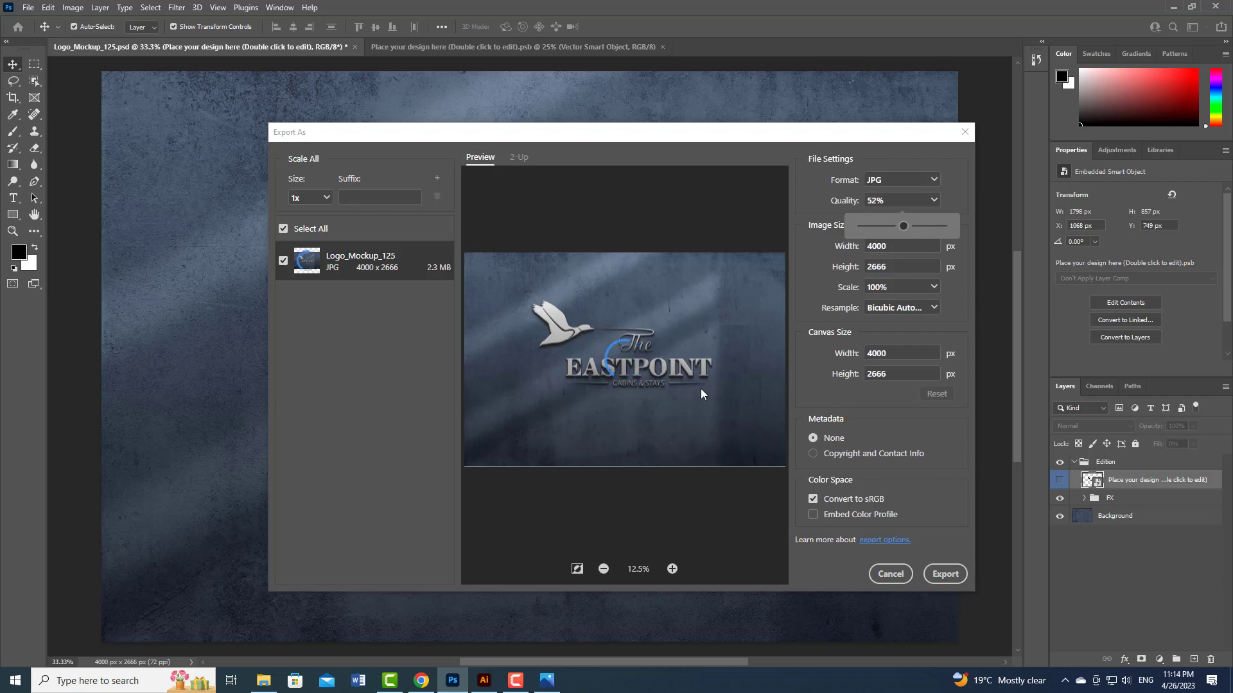
Export the mockup image as THE EAST POINT into the New work 2023 folder
left_click(945, 574)
left_click(204, 33)
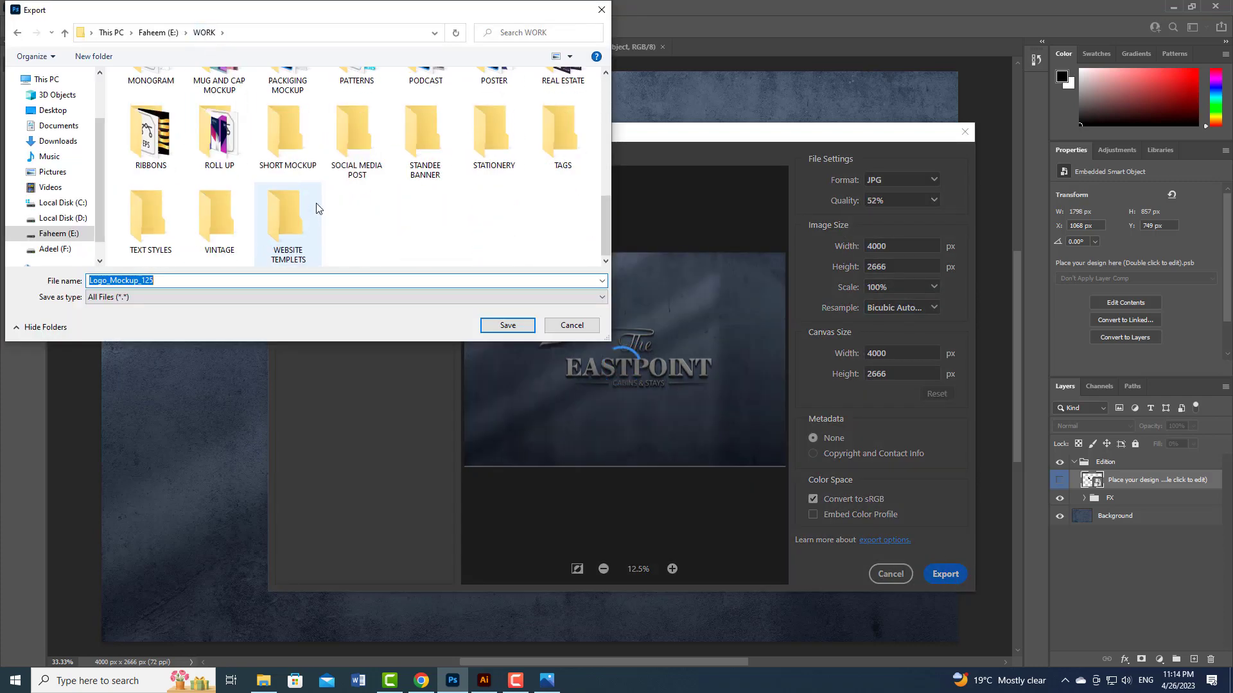
double_click(317, 205)
double_click(218, 204)
scroll(407, 216, "down", 10)
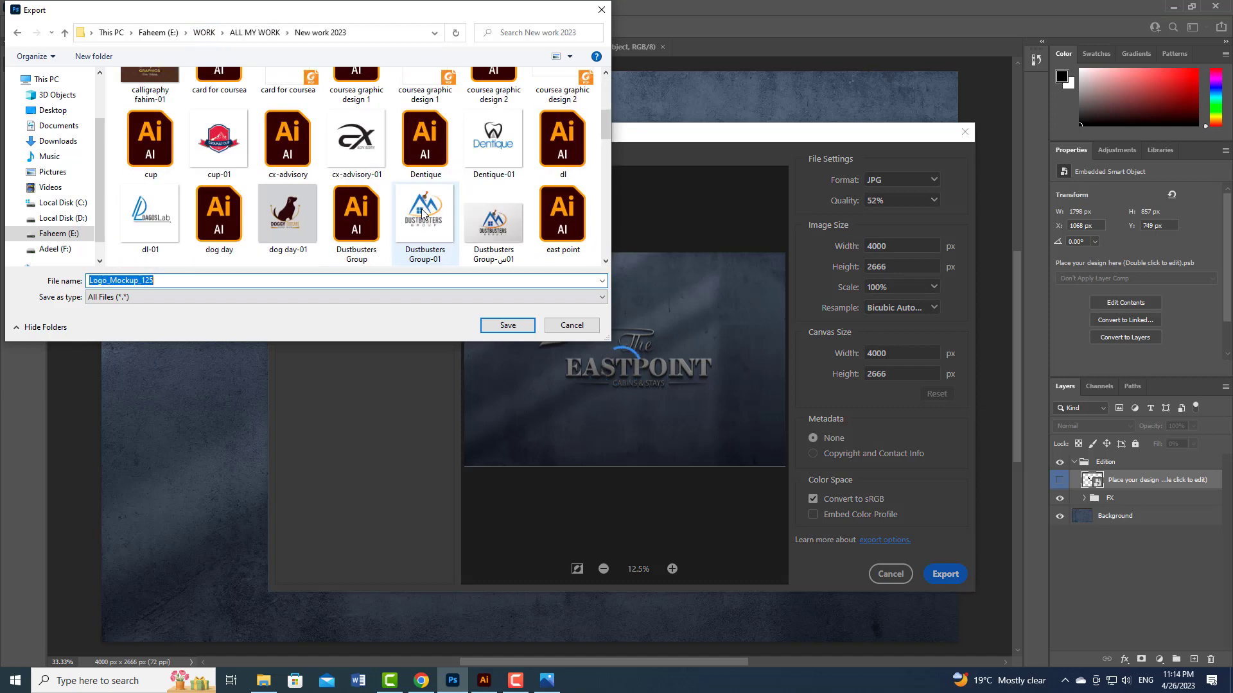
type("THE EAST POINT")
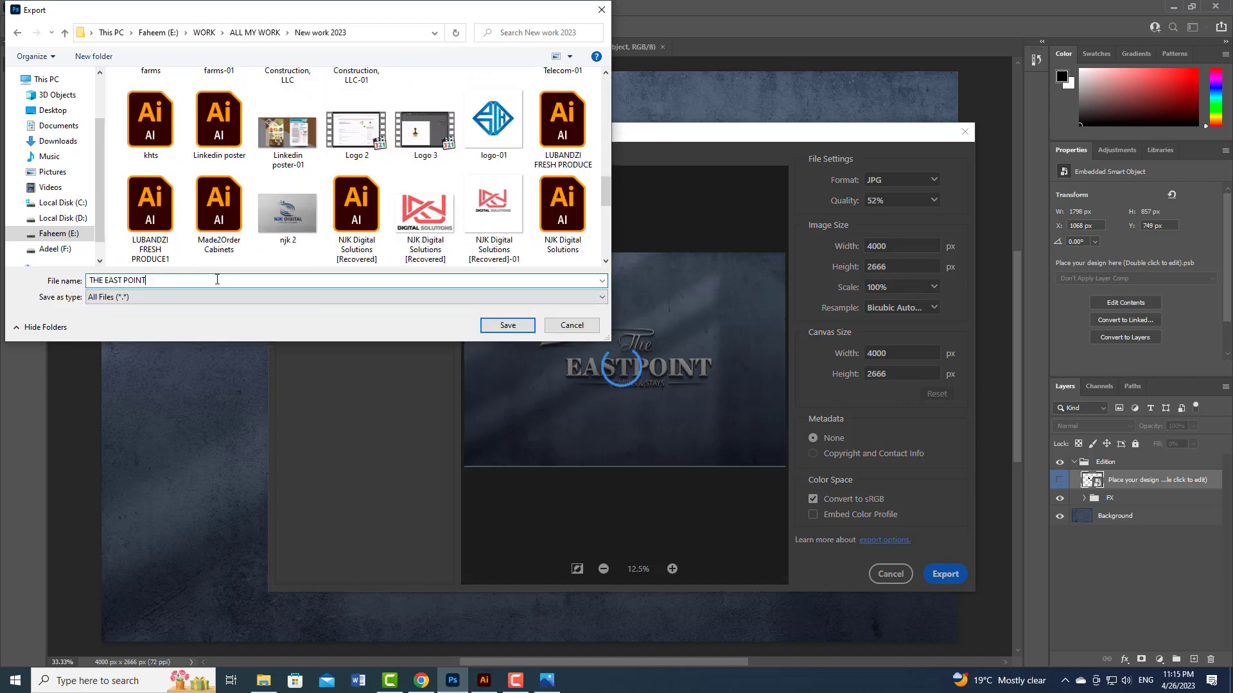
left_click(483, 326)
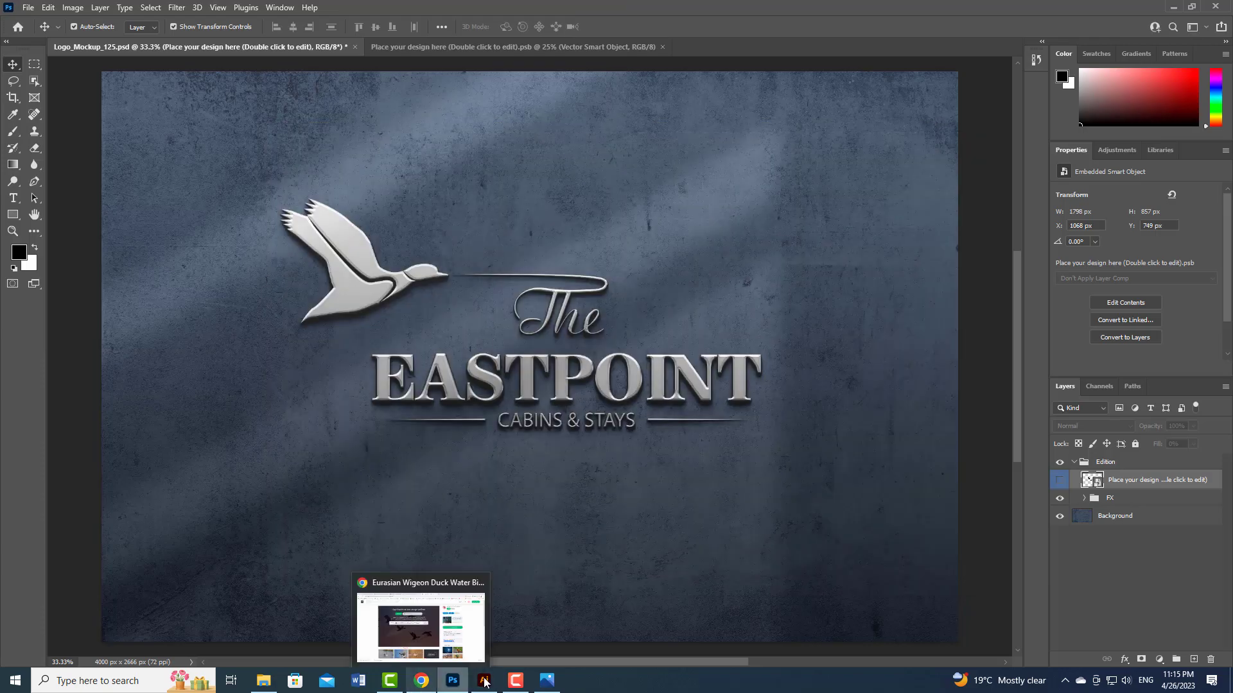
Find THE EAST POINT image in the New work 2023 folder in File Explorer and view it
left_click(263, 681)
left_click(54, 291)
double_click(396, 554)
double_click(456, 246)
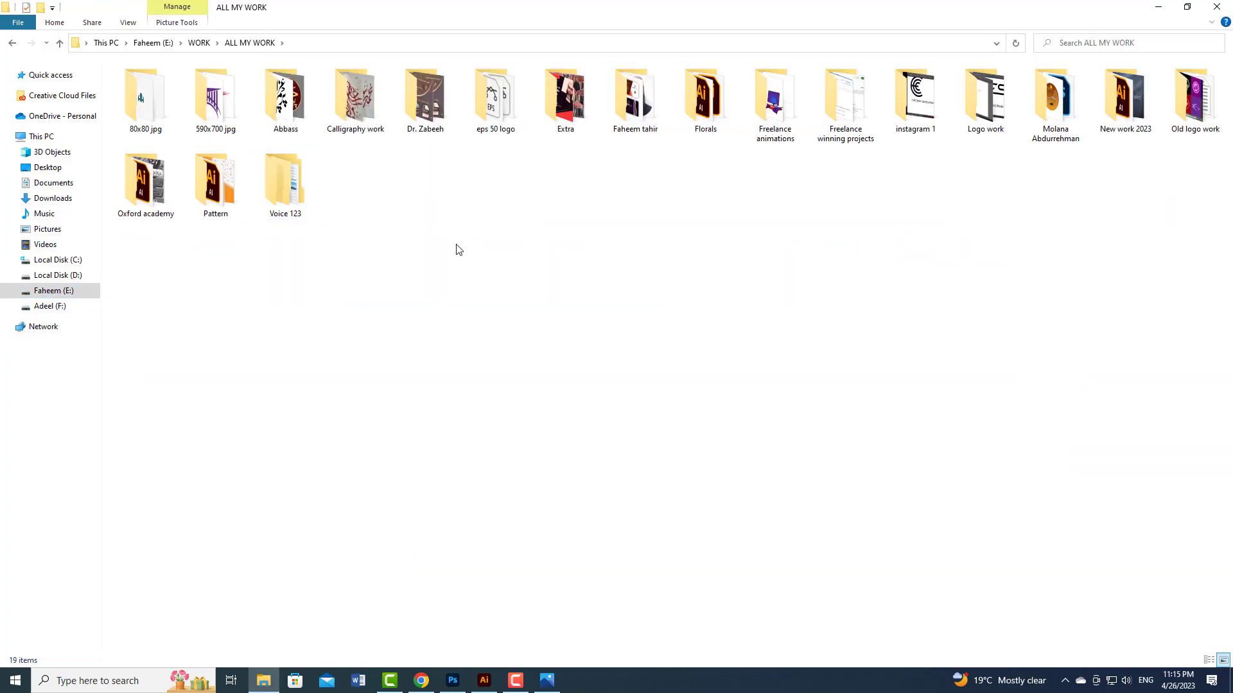
double_click(1109, 122)
double_click(493, 543)
left_click(1218, 10)
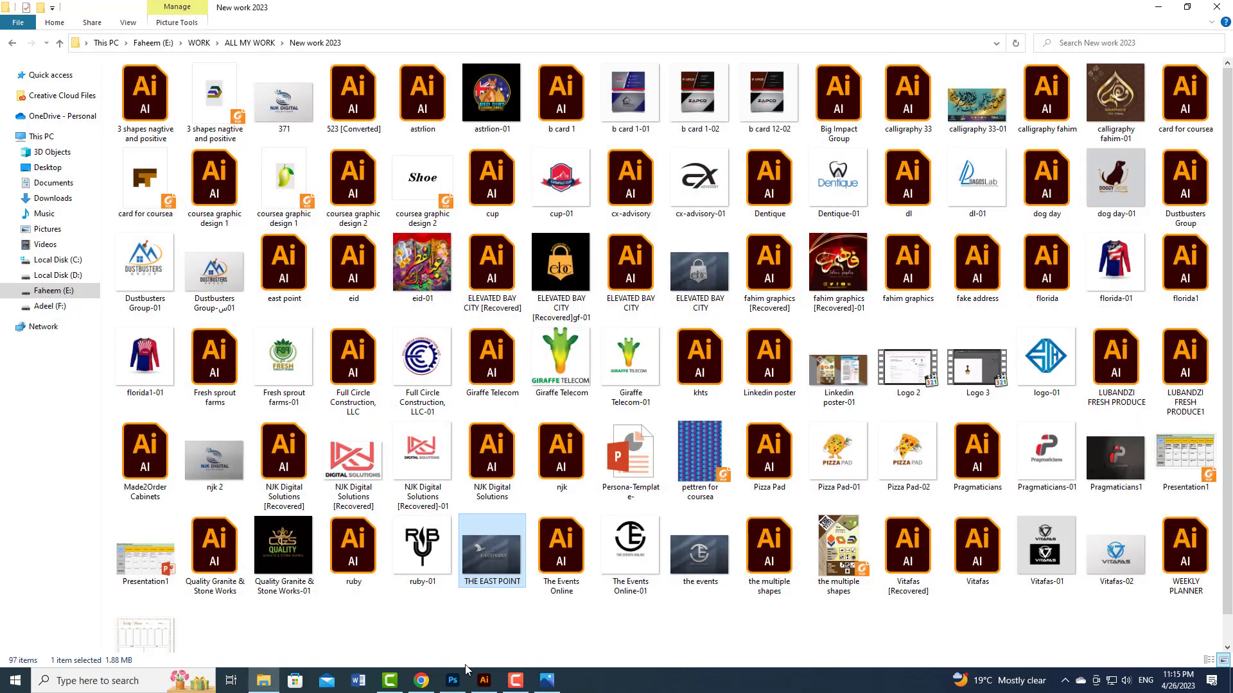
Start an entry for the "Logo for The Eastpoint" Freelancer contest in Chrome and attach THE EAST POINT.jpg
left_click(421, 680)
left_click(97, 10)
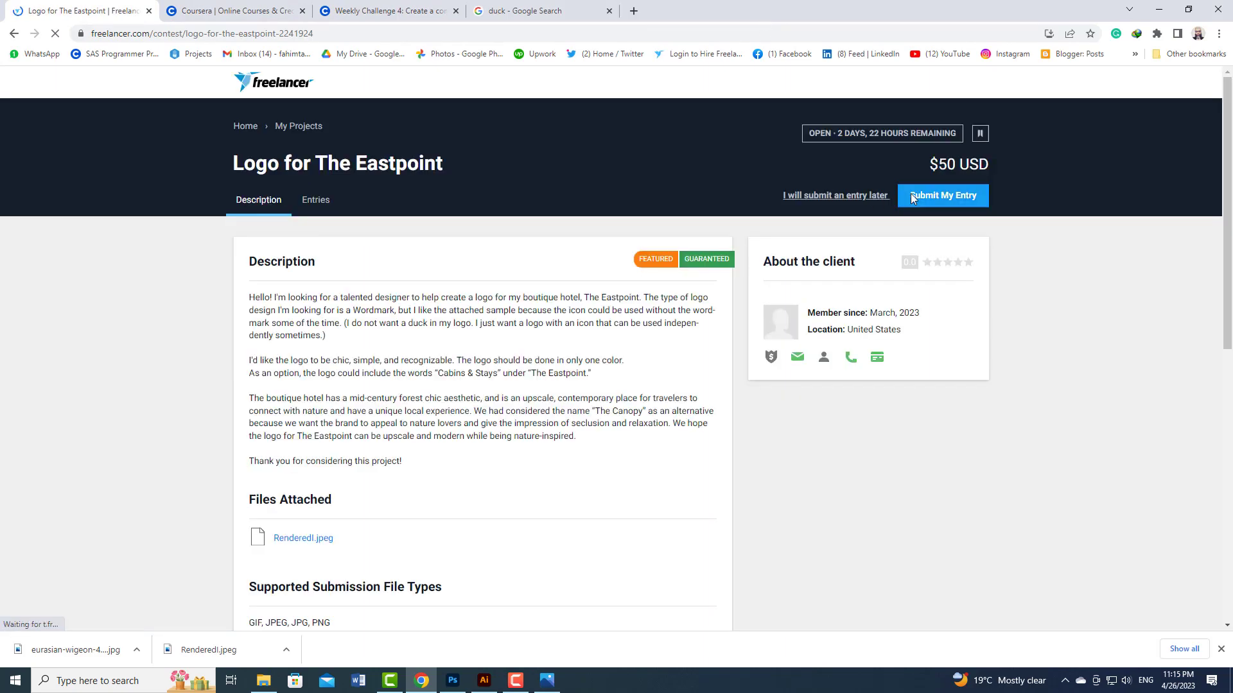
left_click(942, 195)
left_click(805, 356)
double_click(448, 260)
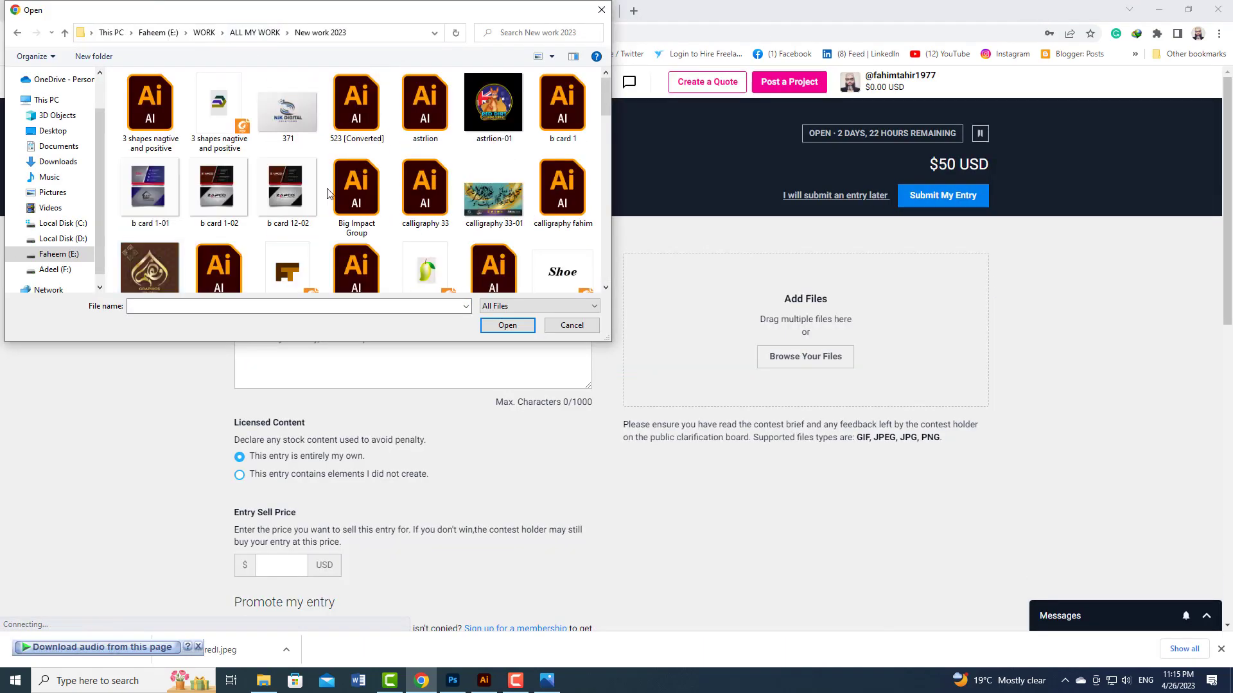
scroll(401, 192, "down", 10)
double_click(401, 191)
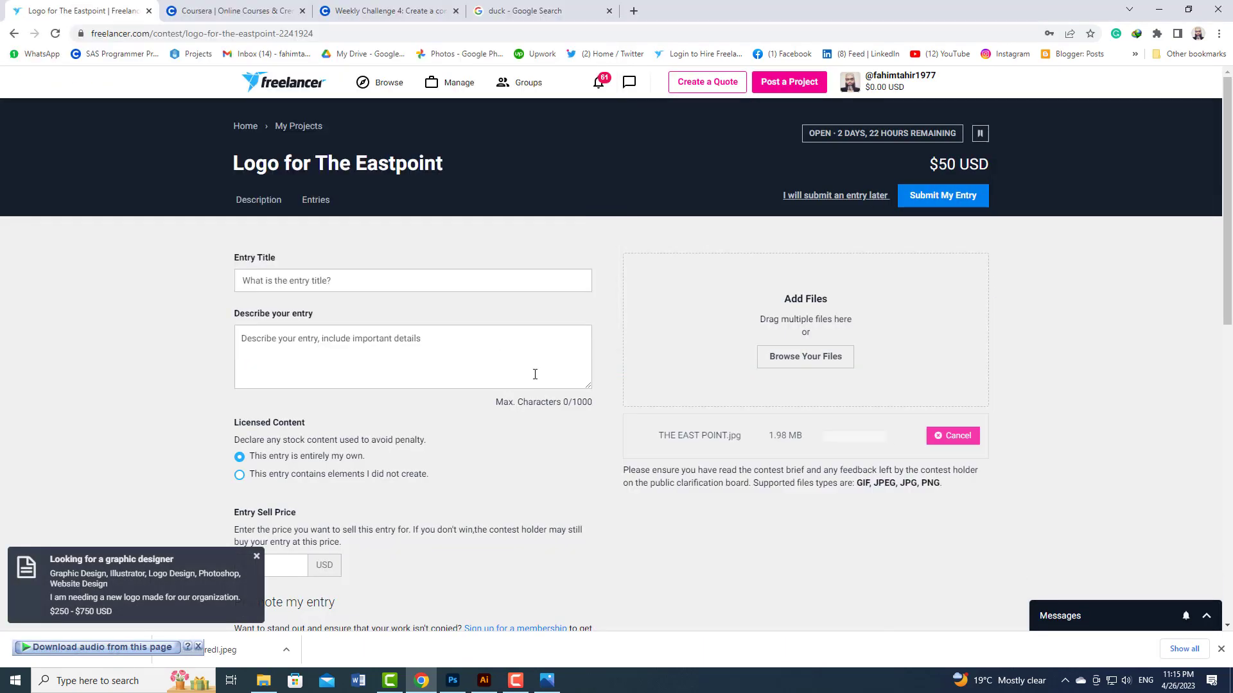
Submit the contest entry with the attached logo image
scroll(766, 546, "down", 3)
scroll(766, 546, "down", 2)
left_click(272, 576)
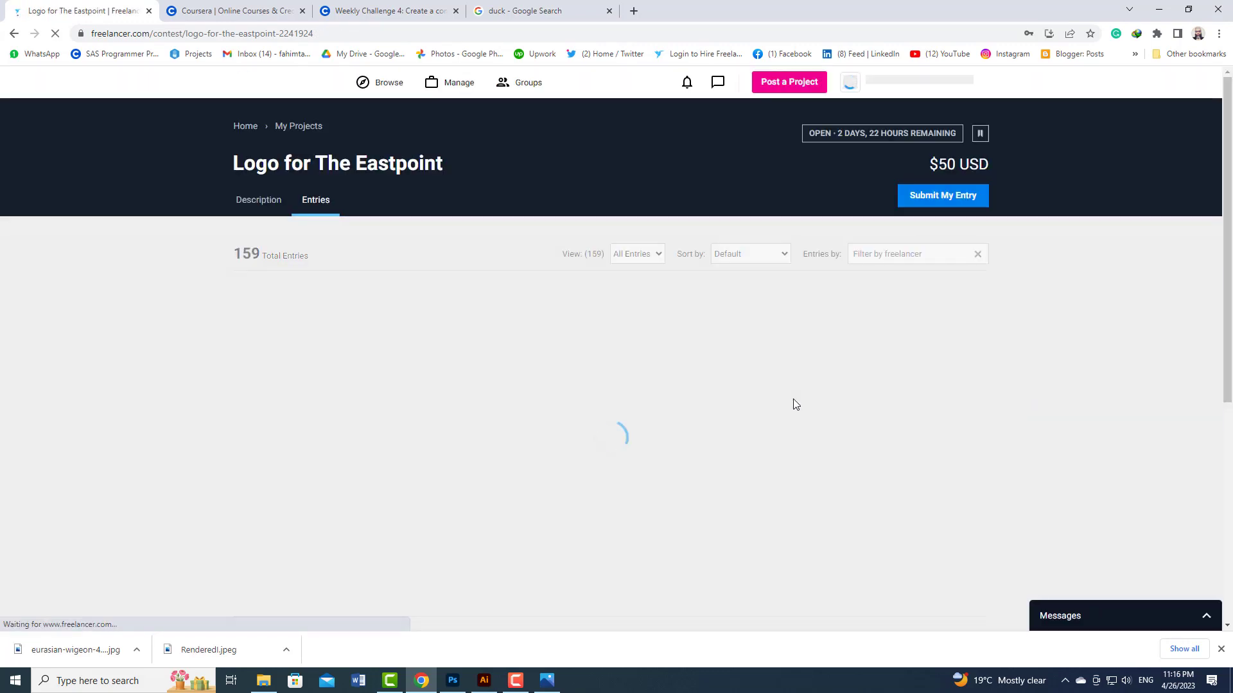
Look through the submitted entries and their ratings in the Eastpoint logo contest
scroll(792, 400, "down", 6)
scroll(753, 449, "down", 8)
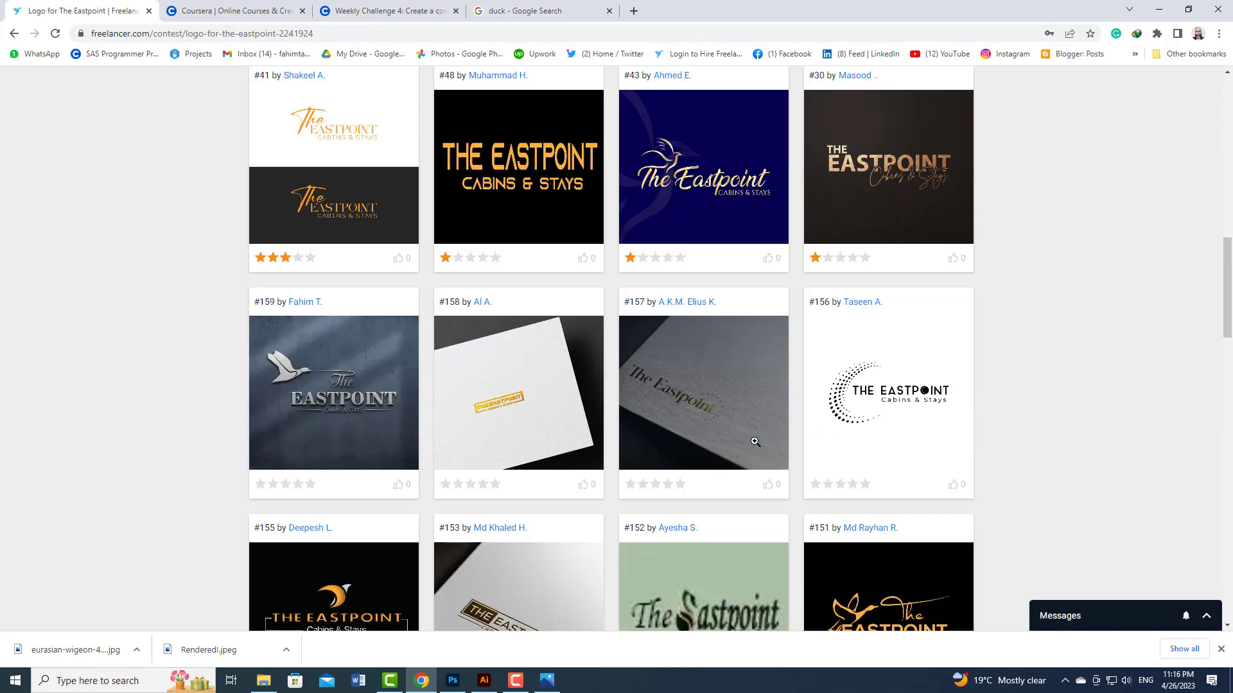
scroll(754, 441, "up", 20)
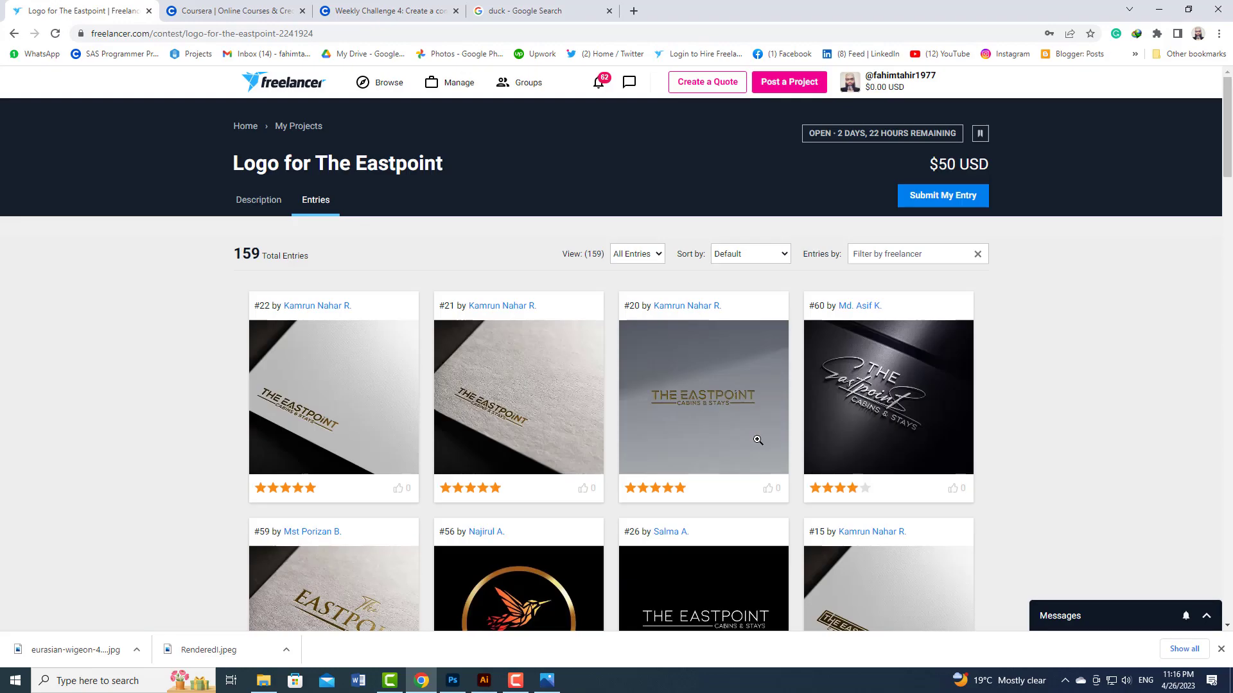
scroll(759, 440, "down", 3)
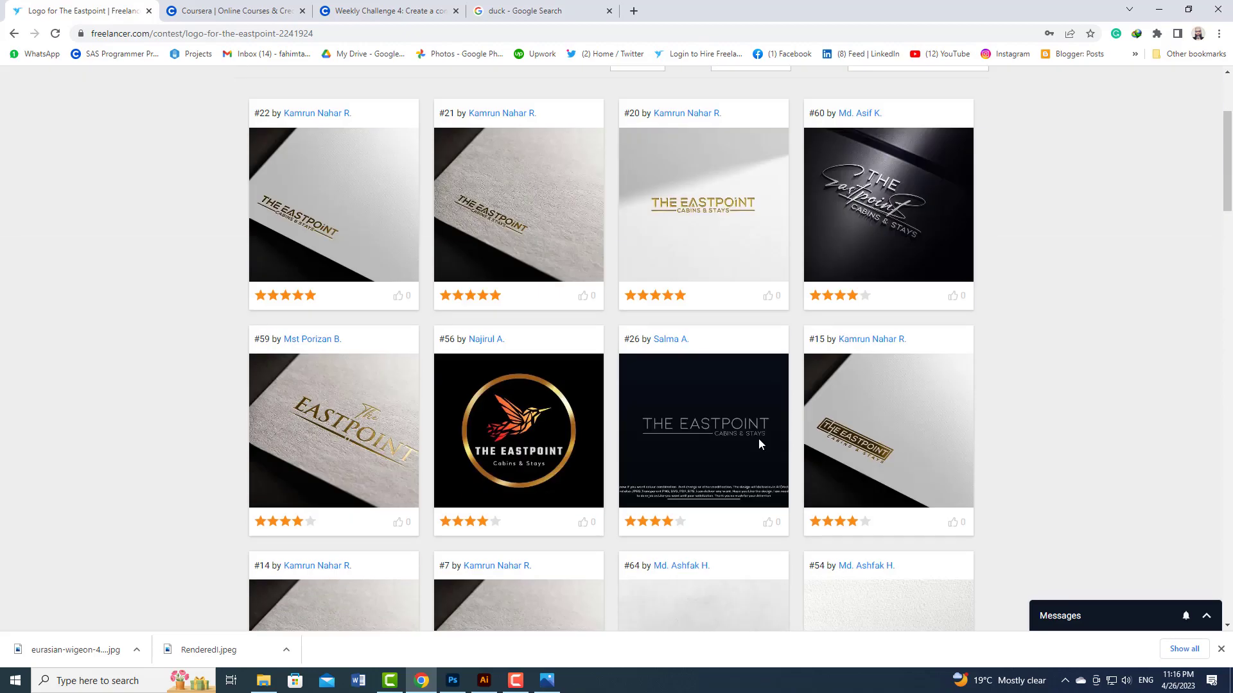
scroll(757, 438, "down", 7)
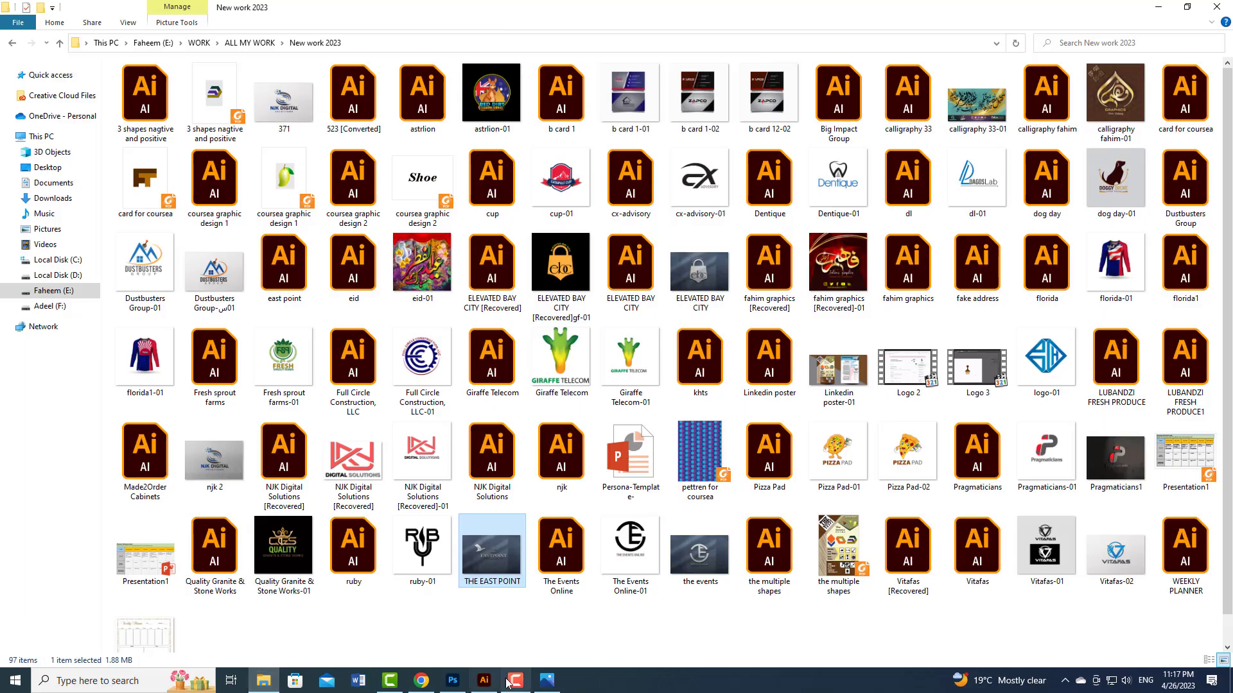
left_click(389, 681)
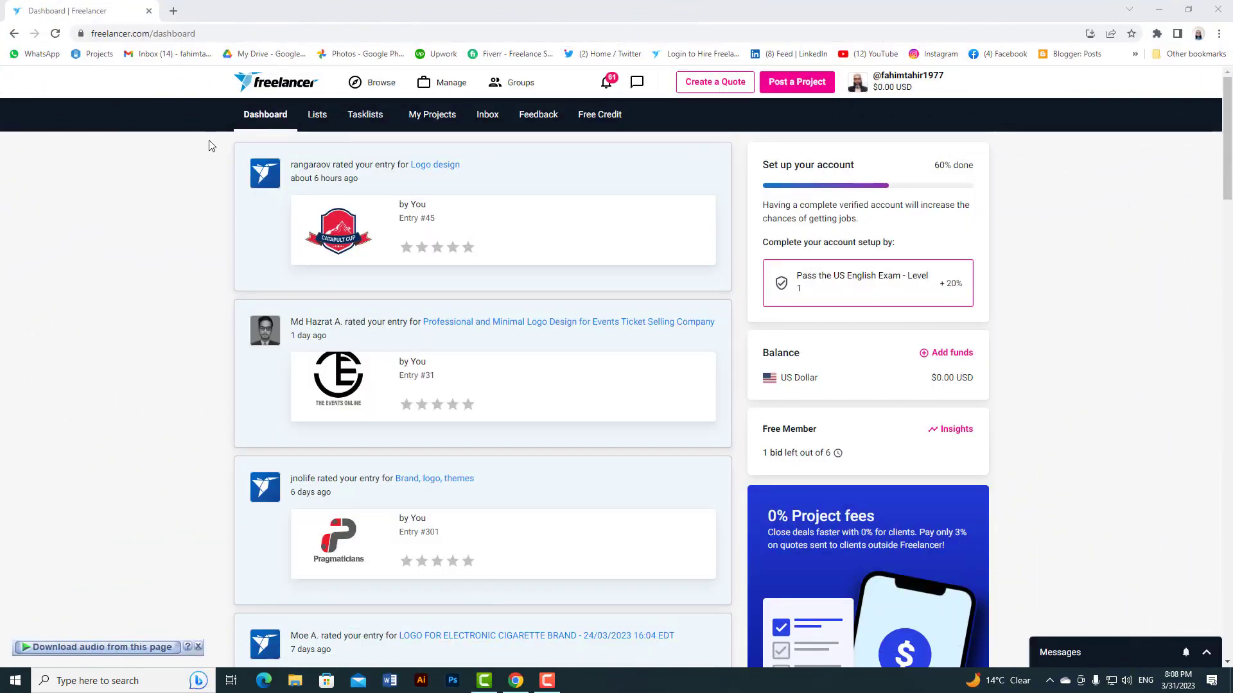
Browse the Freelancer contests and check the brief and entries of "Need a logo for a business called Deckhub"
left_click(372, 83)
left_click(264, 195)
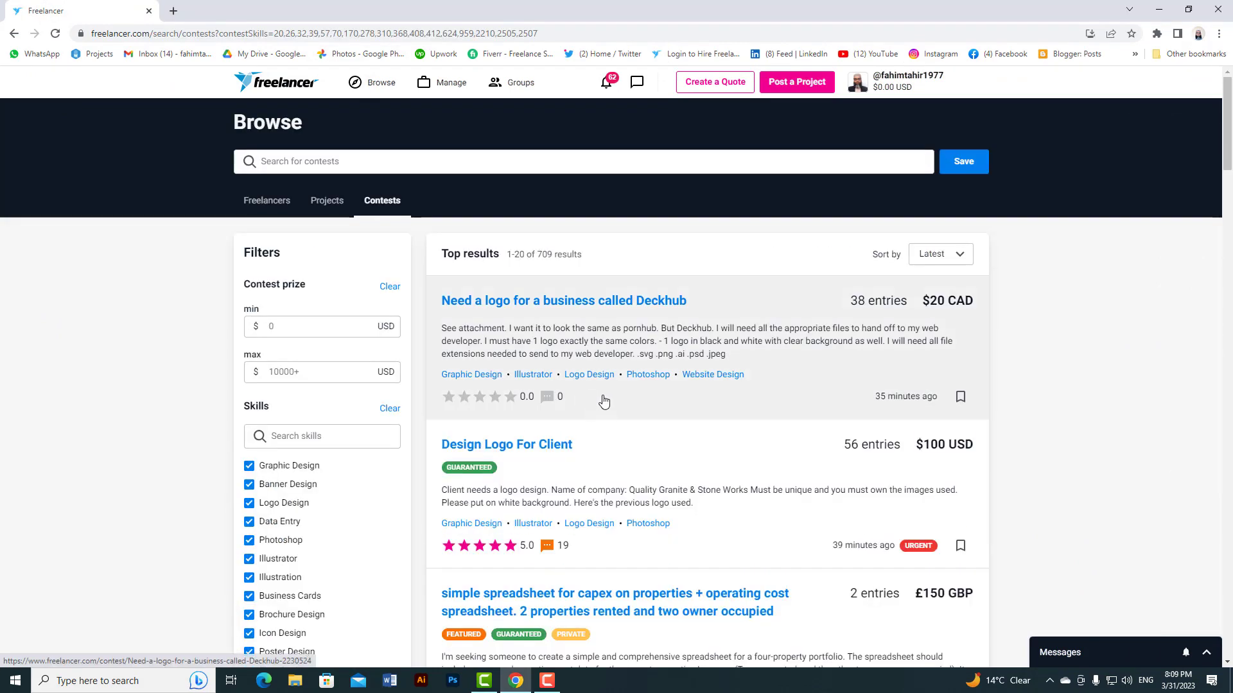
left_click(689, 307)
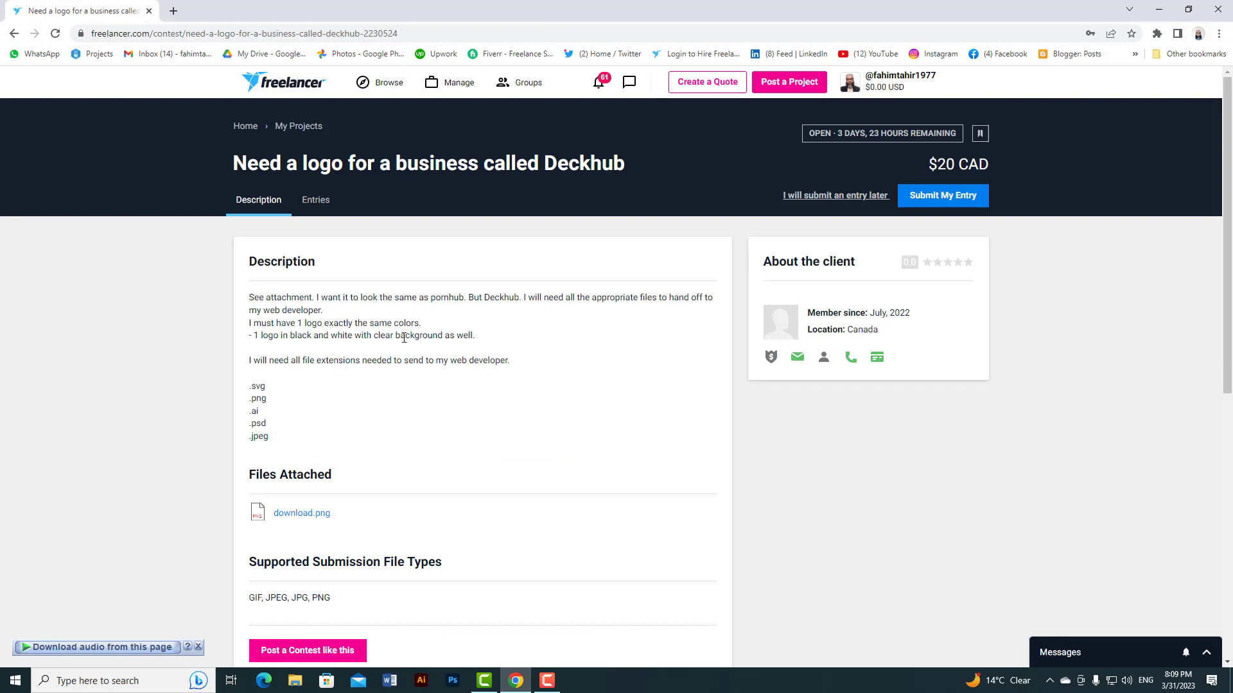
left_click(315, 199)
left_click(15, 34)
Open the "Design Logo For Client" contest from the contest listing and download its attached reference logo image
left_click(380, 82)
left_click(271, 191)
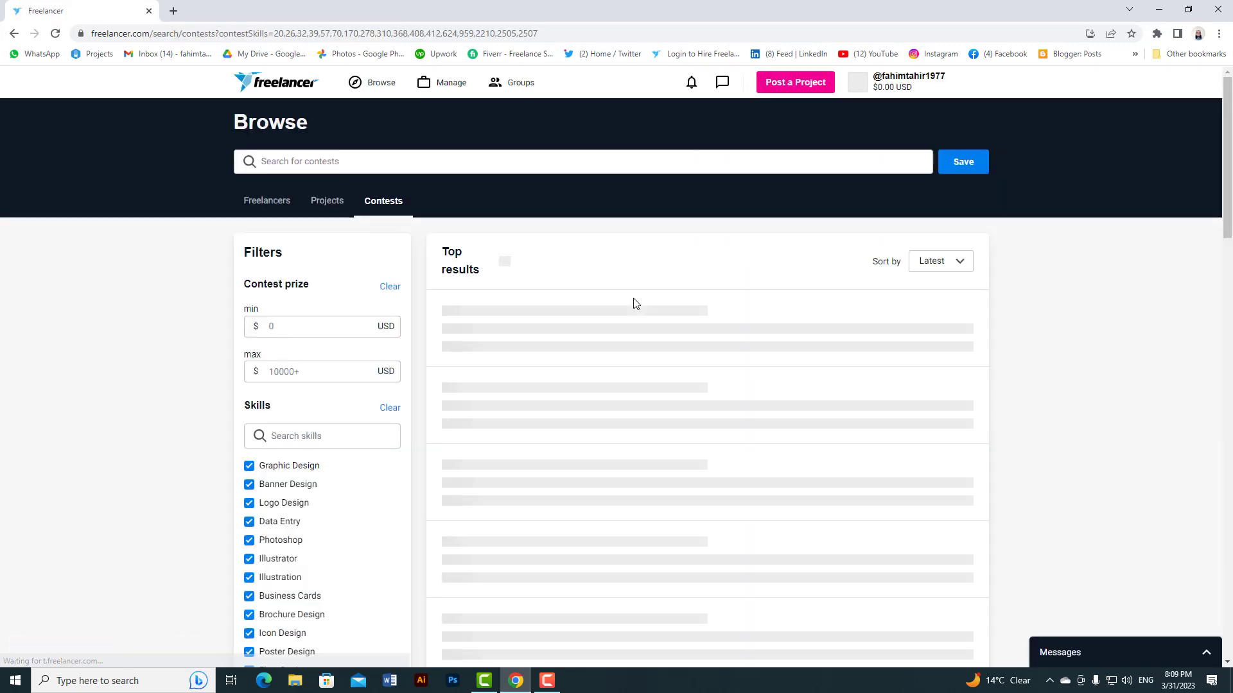
scroll(612, 408, "down", 3)
scroll(611, 408, "down", 2)
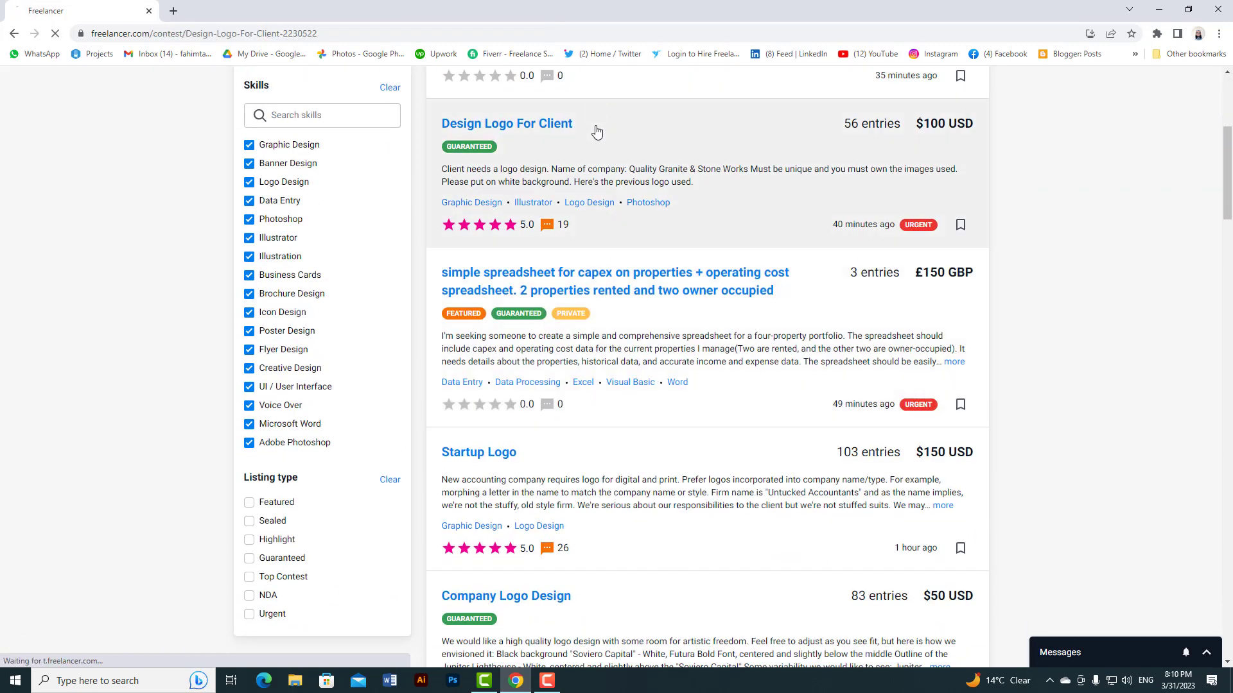
left_click(565, 124)
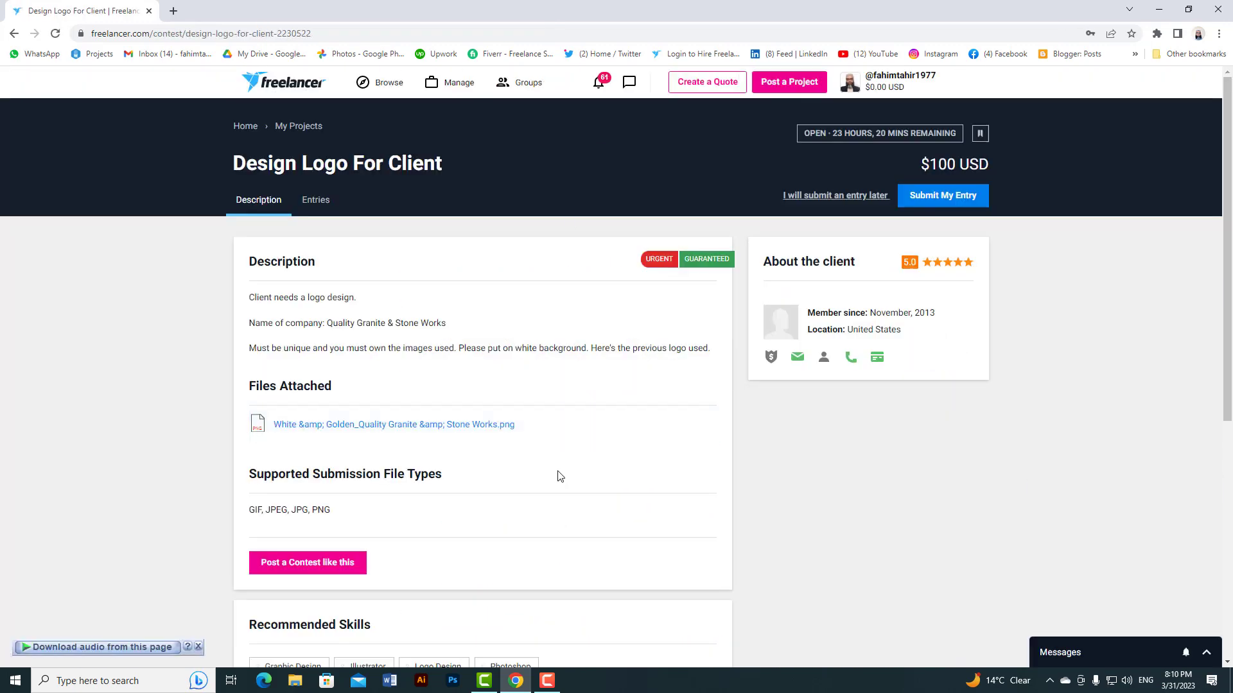
left_click(613, 424)
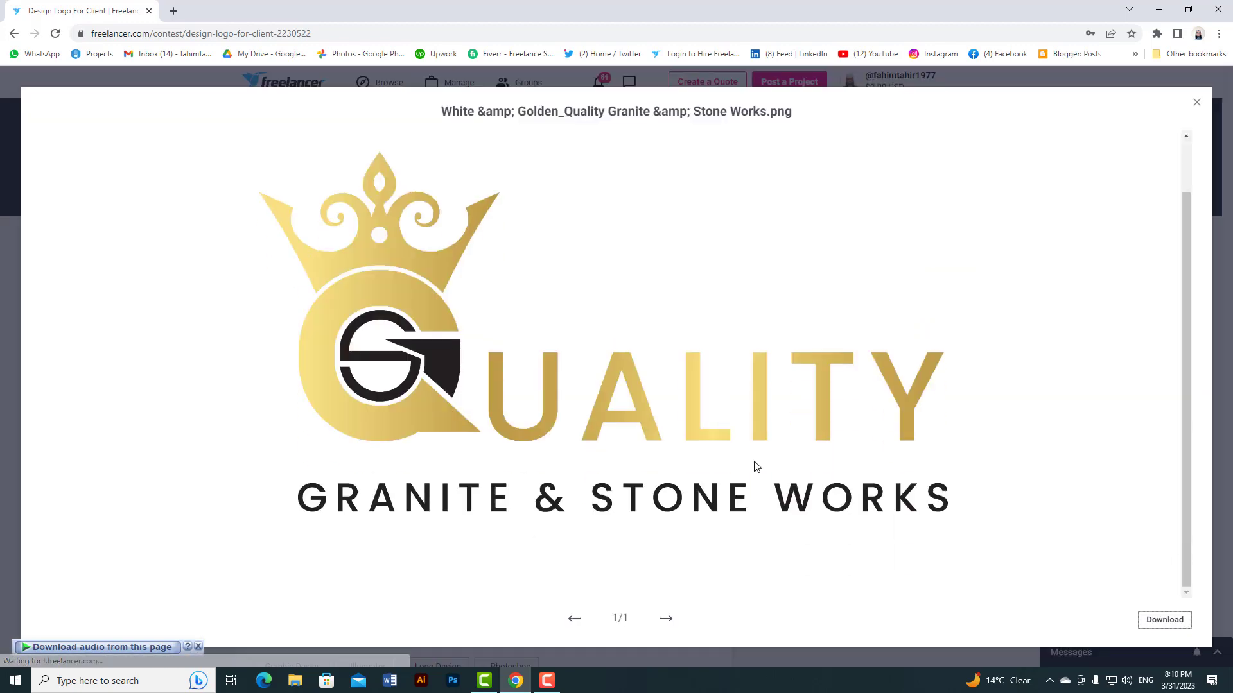
left_click(1194, 103)
Accept the crash recovery message in Illustrator and close the recovered roof document
left_click(547, 680)
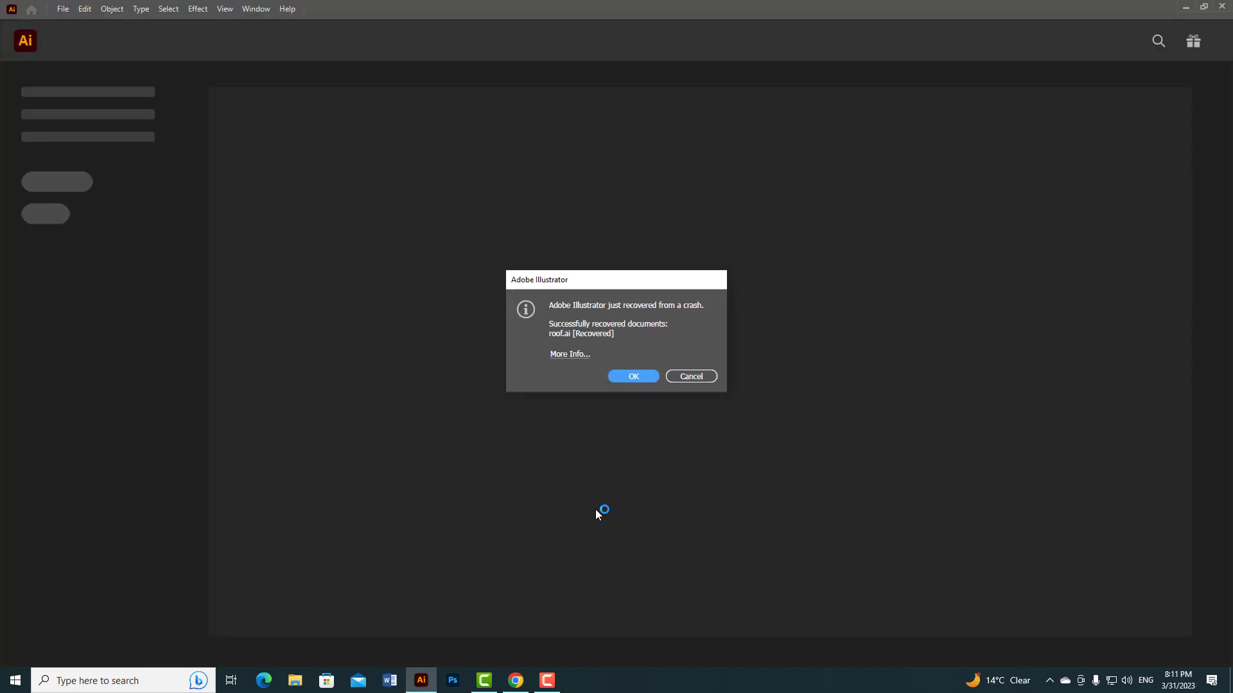
left_click(628, 376)
scroll(577, 423, "down", 3)
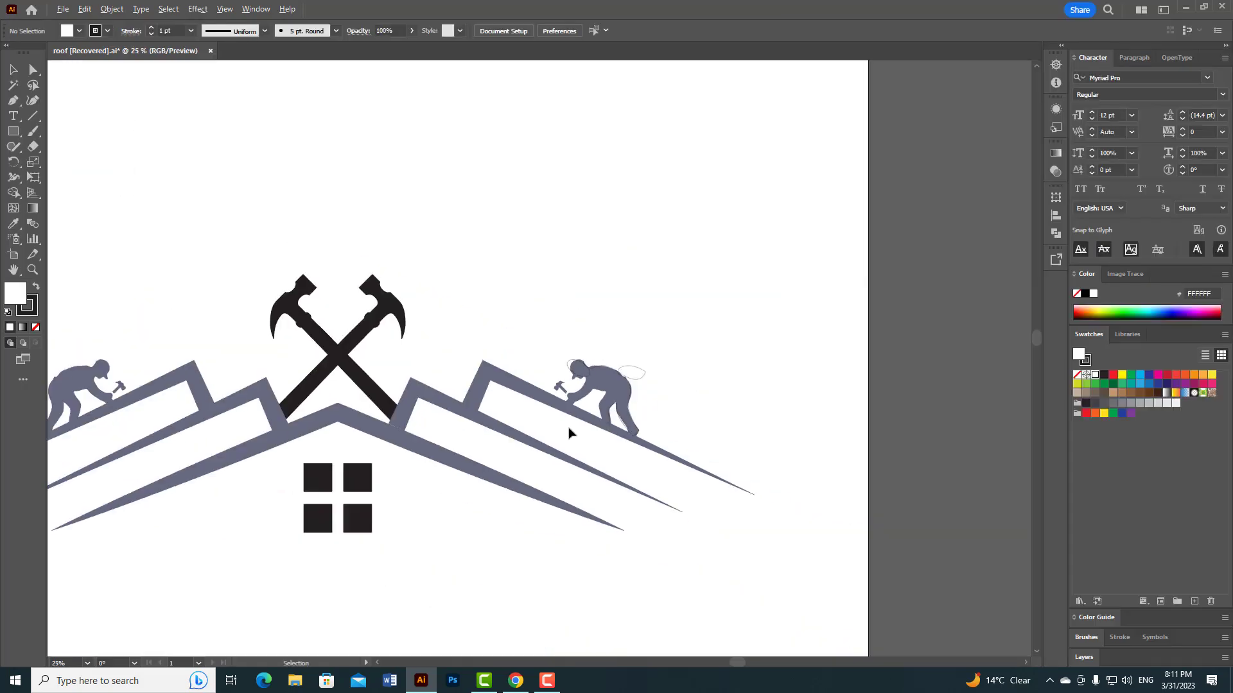
scroll(578, 419, "down", 2)
left_click(216, 51)
left_click(681, 356)
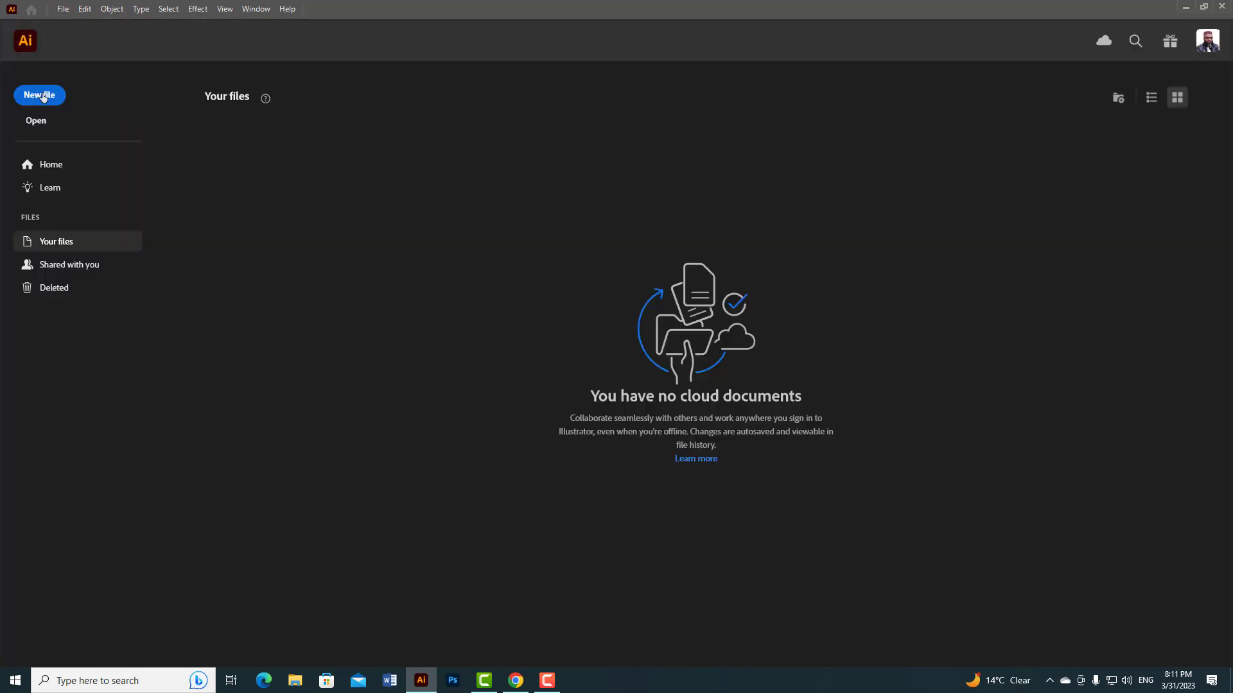
Create a new document and add the company name "Quality Granite & Stone Works" copied from the contest brief
left_click(39, 95)
left_click(865, 535)
left_click(518, 682)
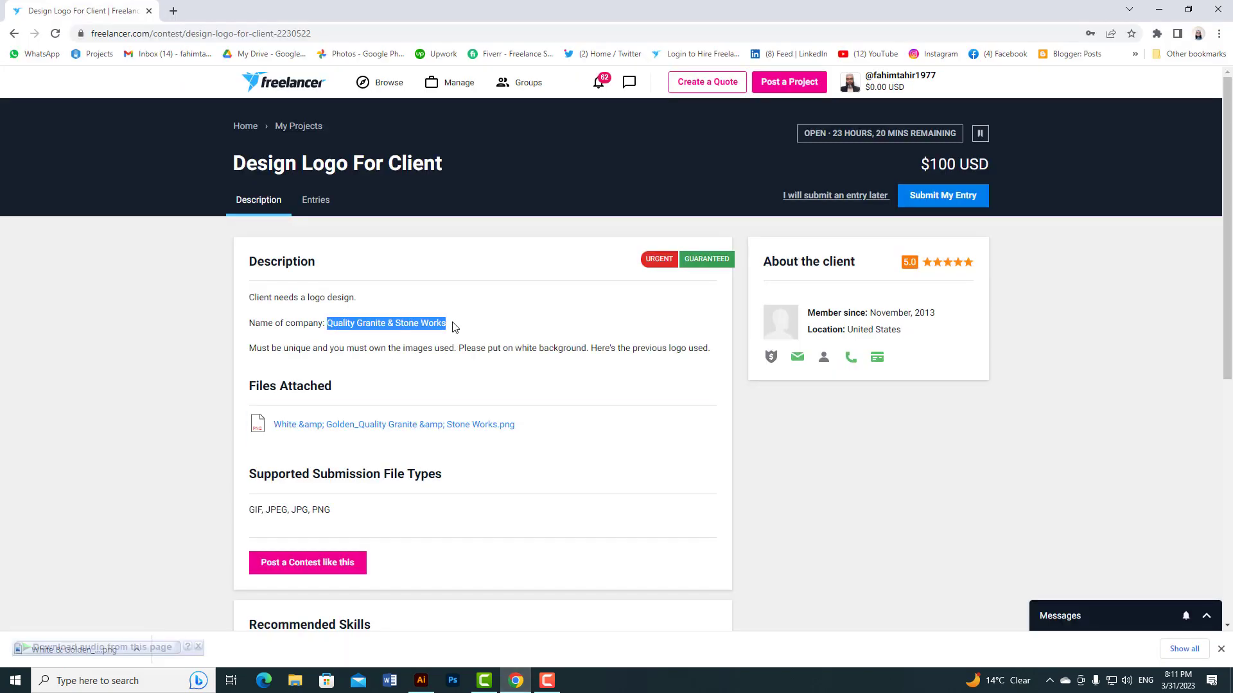
left_click(421, 681)
type("Quality Granite & Stone Works☒")
Scale the company name text up to about 107 pt and remove the stray character at its end
left_click_drag(562, 365, 735, 487)
key("t")
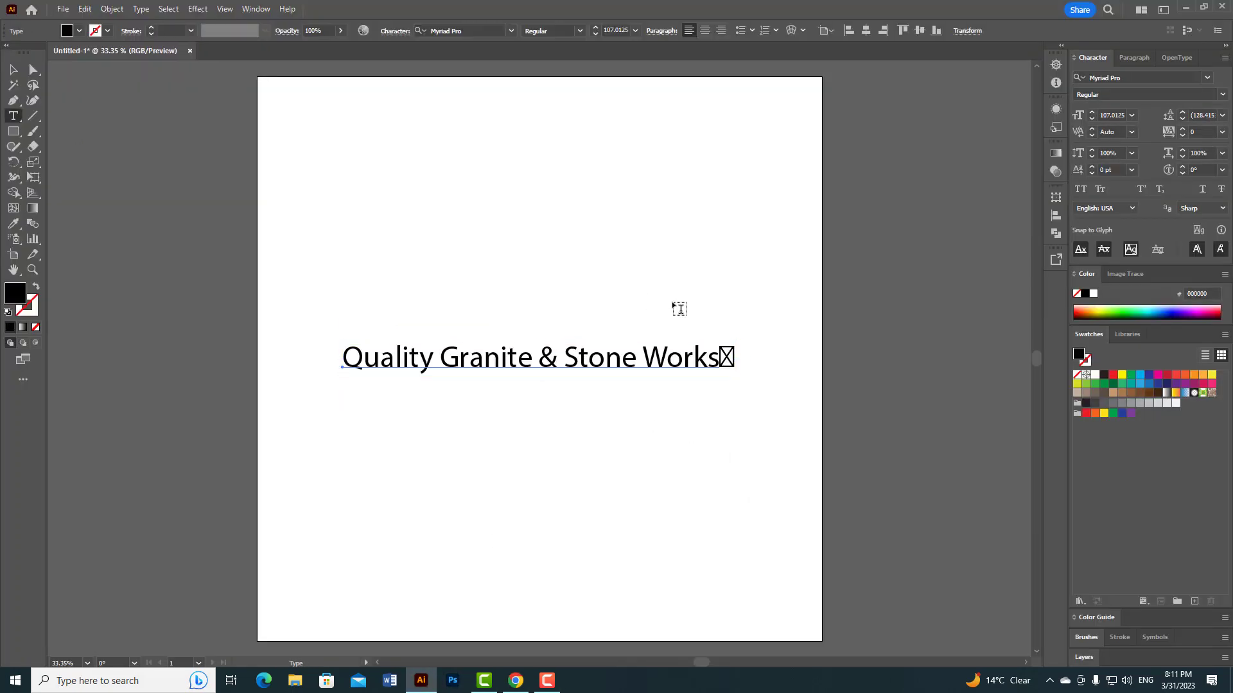
left_click_drag(737, 356, 725, 354)
key("Escape")
Save the document as Quality Granite & Stone Works.ai in the New work 2023 folder
key("ctrl+s")
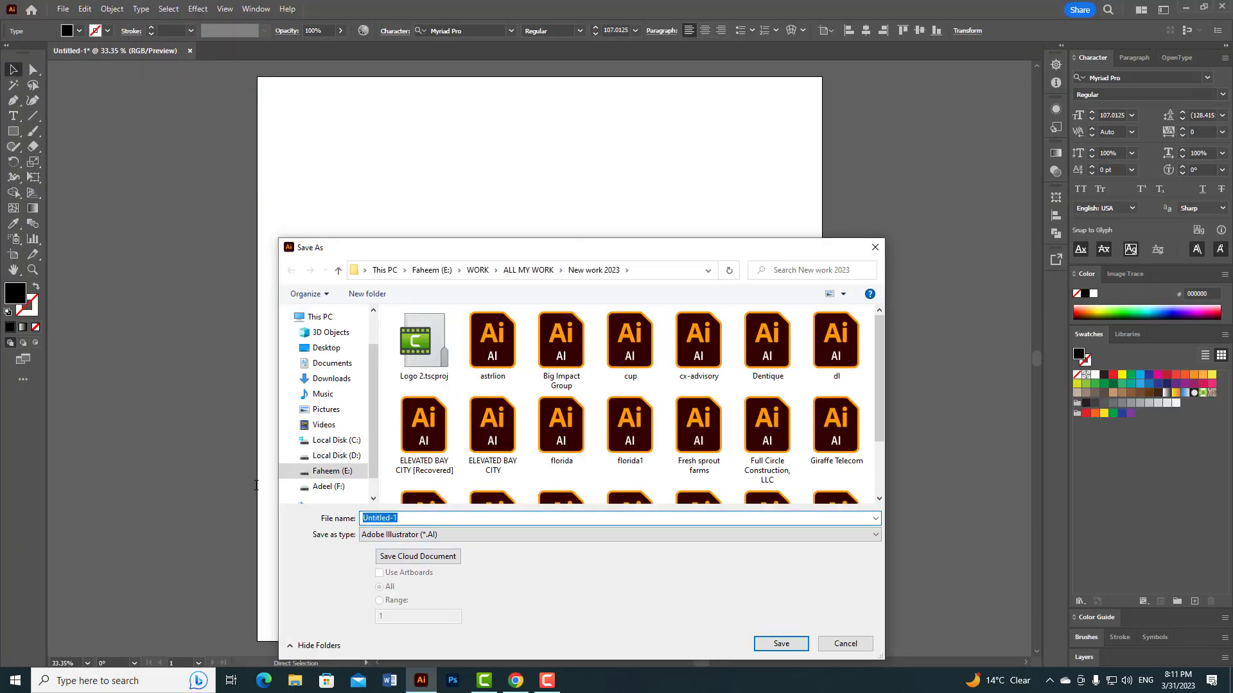
key("Escape")
left_click(676, 526)
Open the downloaded "White & Golden_Quality Granite & Stone Works.png" reference image from the Downloads folder
left_click(63, 9)
left_click(75, 50)
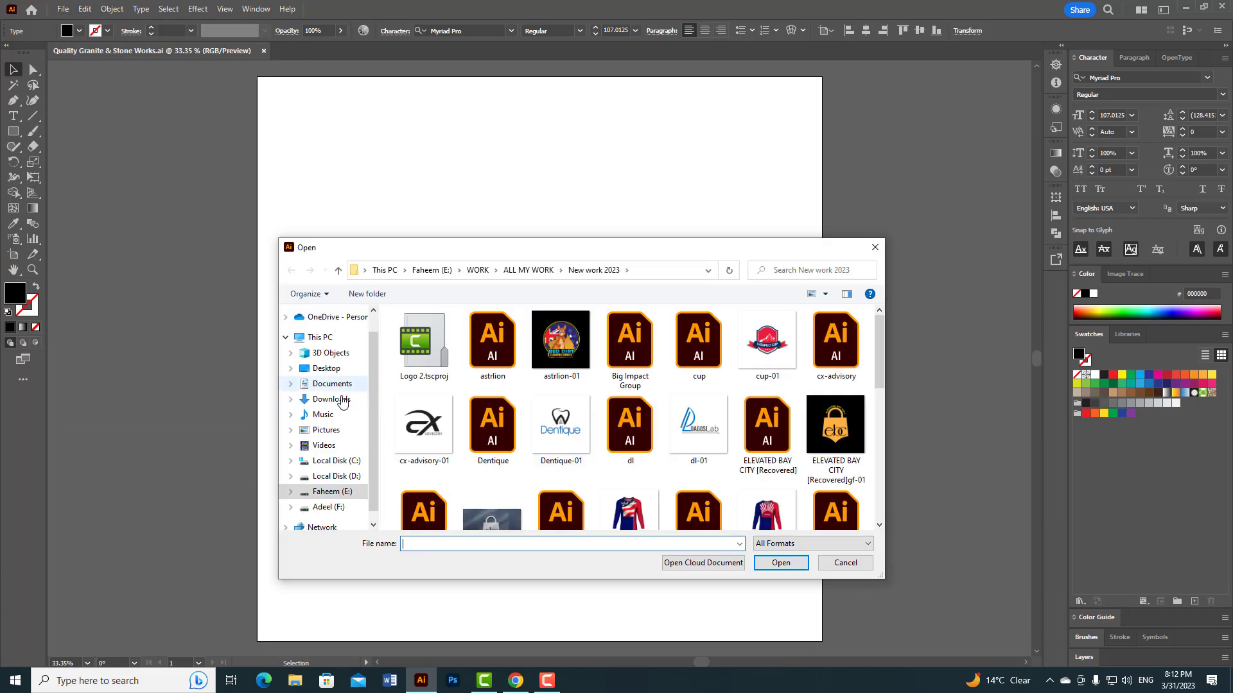
left_click(339, 398)
left_click(424, 360)
left_click(781, 563)
Move the reference logo image into the Quality Granite & Stone Works.ai document
scroll(773, 564, "down", 5)
left_click(723, 512)
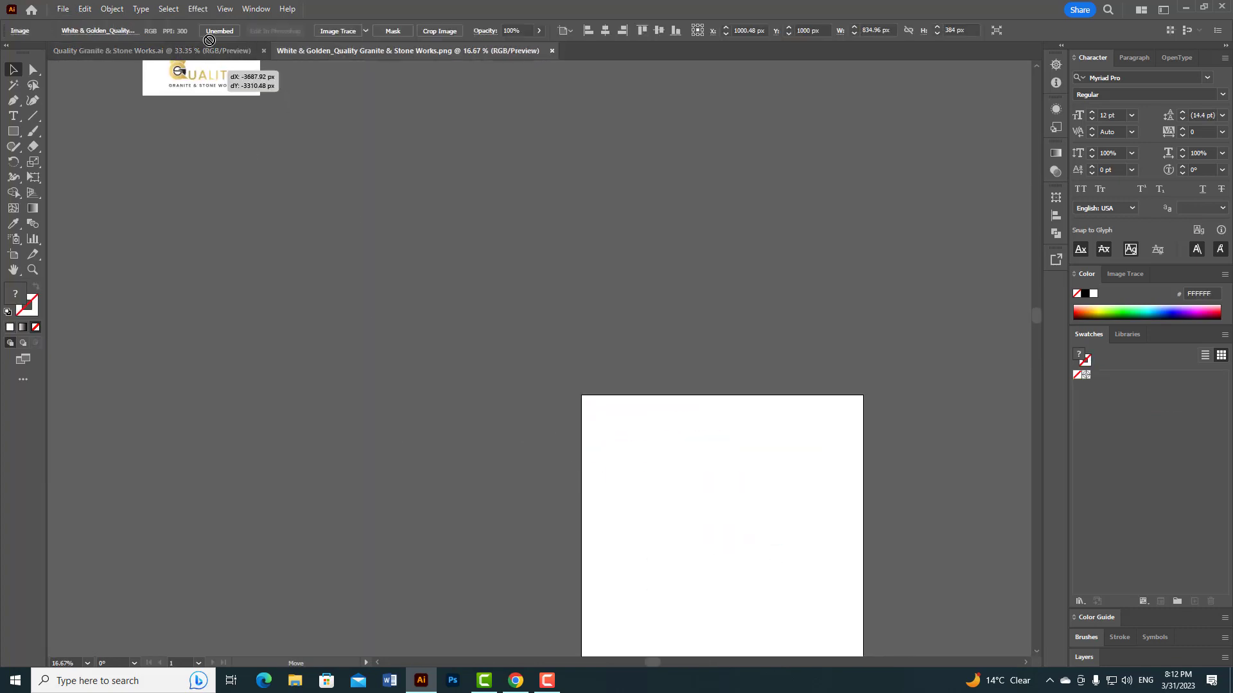